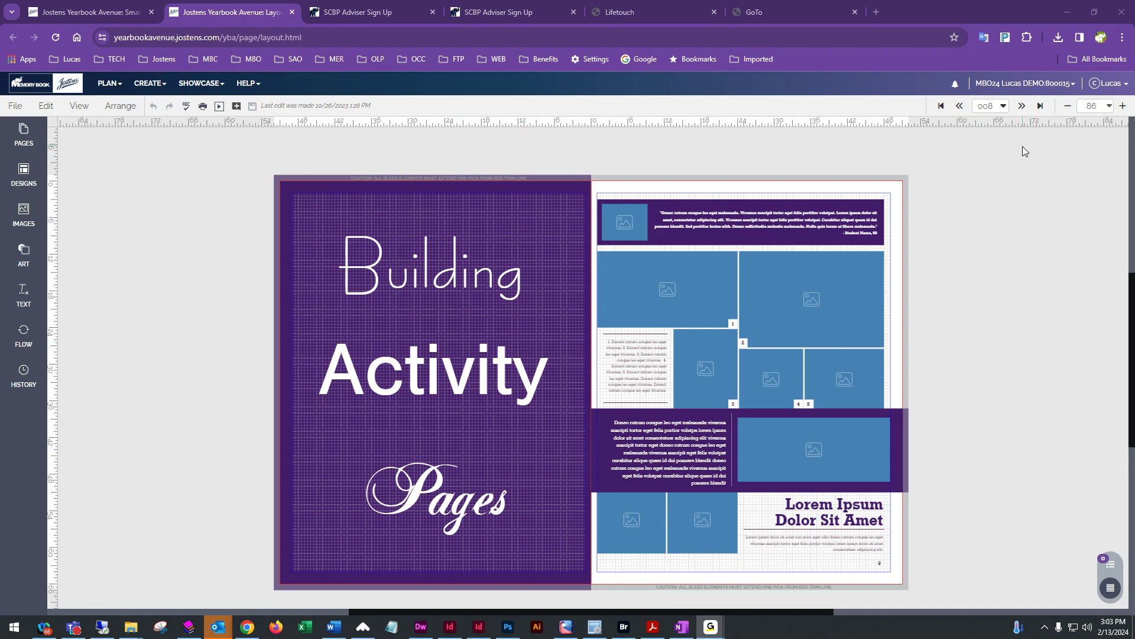
Go to the page 010 spread and apply its 12/7/2023 3:24 PM history version to the left-hand page.
{"action": "left_click", "coordinate": [1023, 106]}
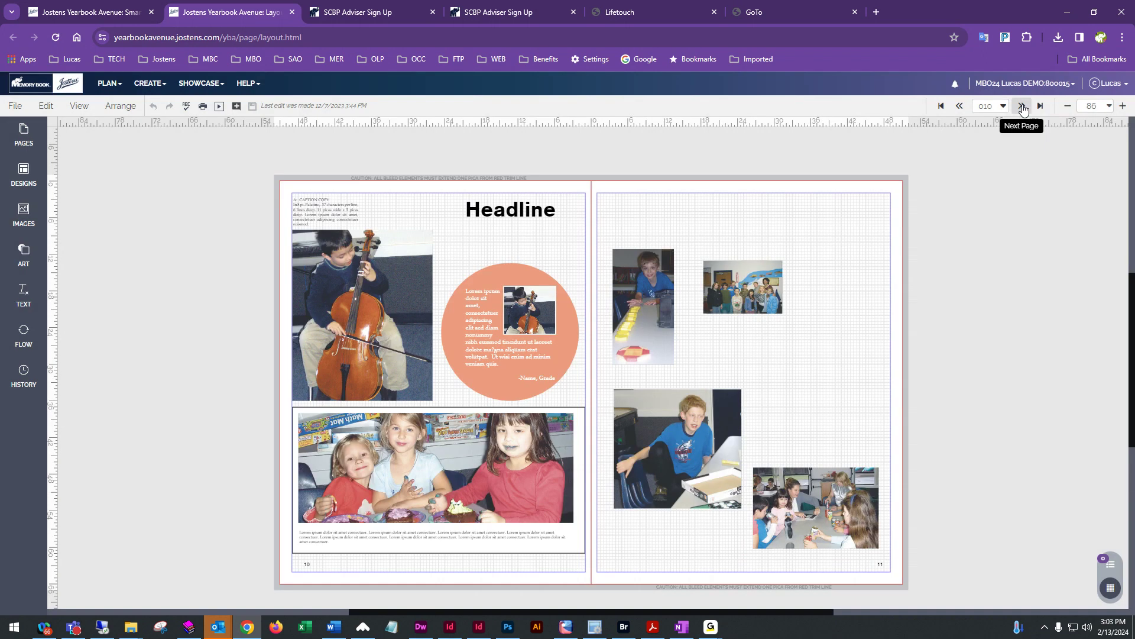
{"action": "left_click", "coordinate": [24, 376]}
{"action": "scroll", "coordinate": [84, 478], "scroll_direction": "down", "scroll_amount": 4}
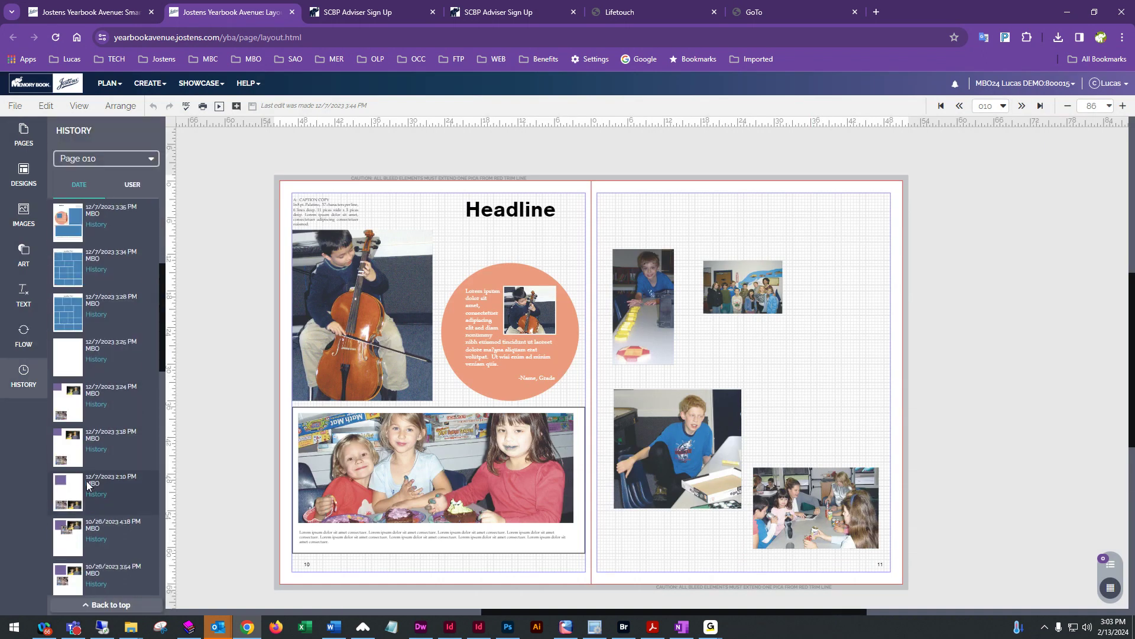
{"action": "left_click", "coordinate": [71, 406]}
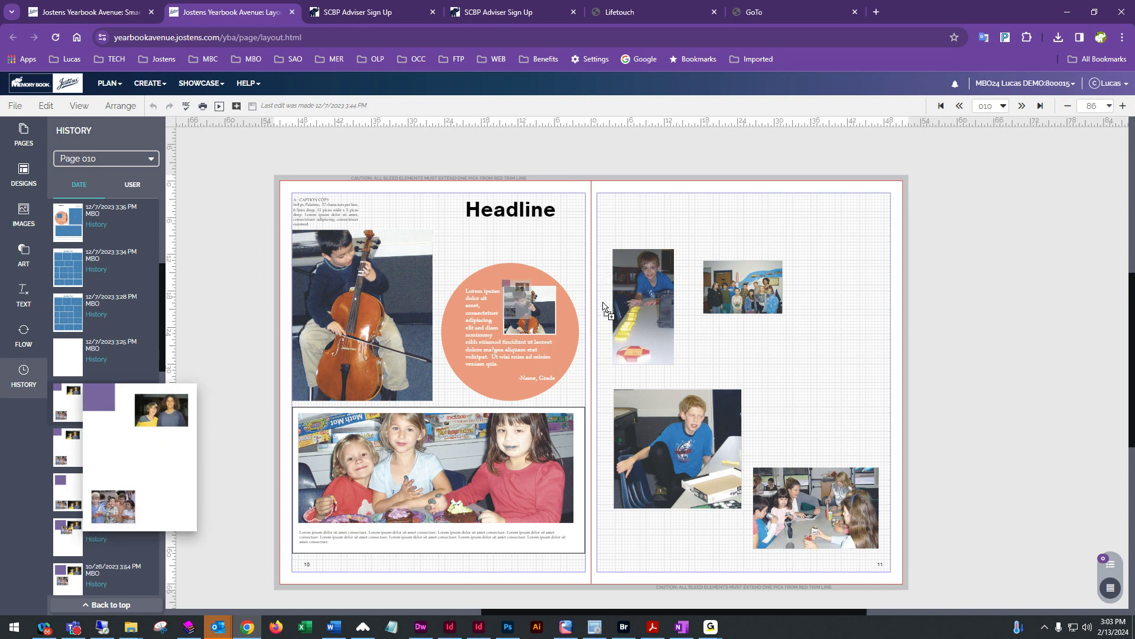
Delete all four photos together with their image boxes from page 11.
{"action": "left_click_drag", "start_coordinate": [678, 207], "coordinate": [891, 531]}
{"action": "key", "text": "Delete"}
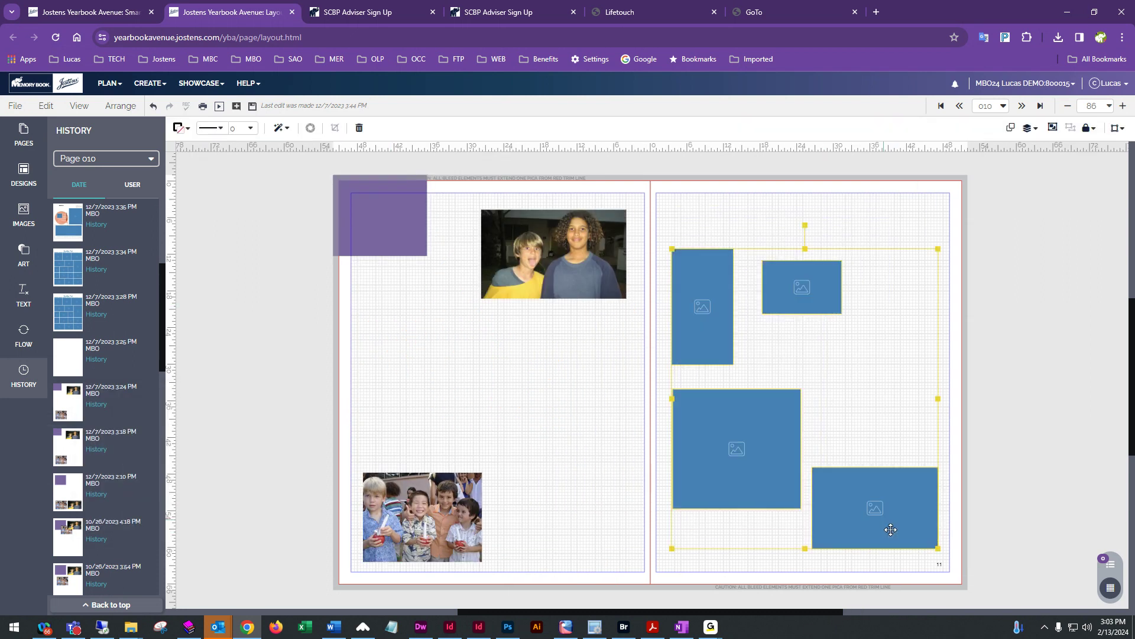
{"action": "key", "text": "Delete"}
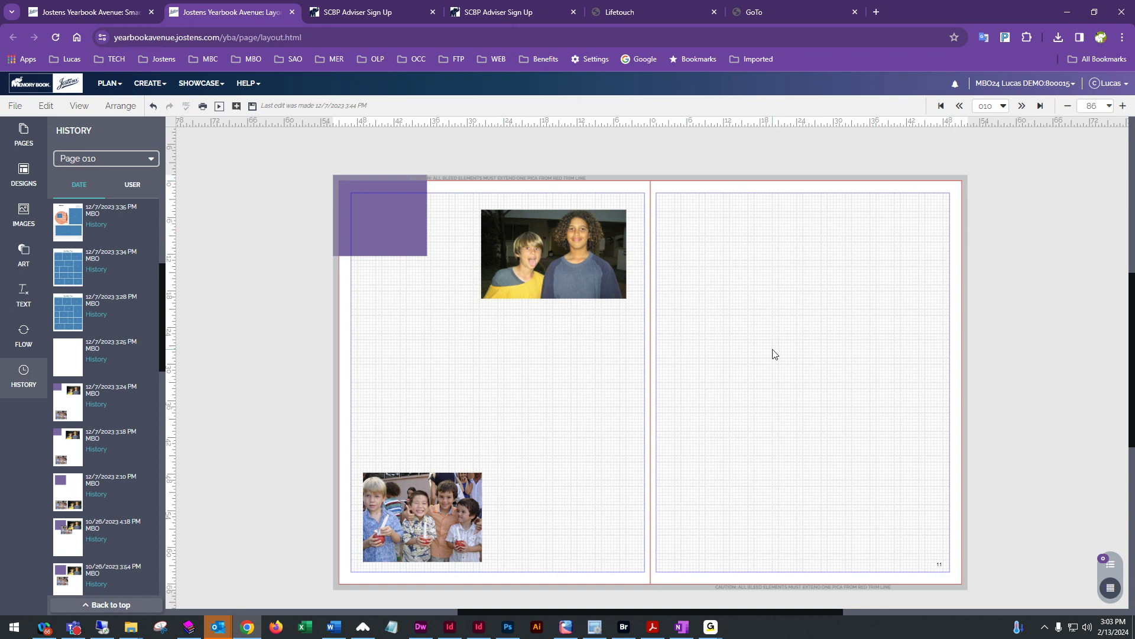
Zoom to 200% and examine how the purple rectangle extends to the bleed edge at page 10's upper-left corner.
{"action": "left_click", "coordinate": [1123, 107]}
{"action": "left_click", "coordinate": [1123, 107]}
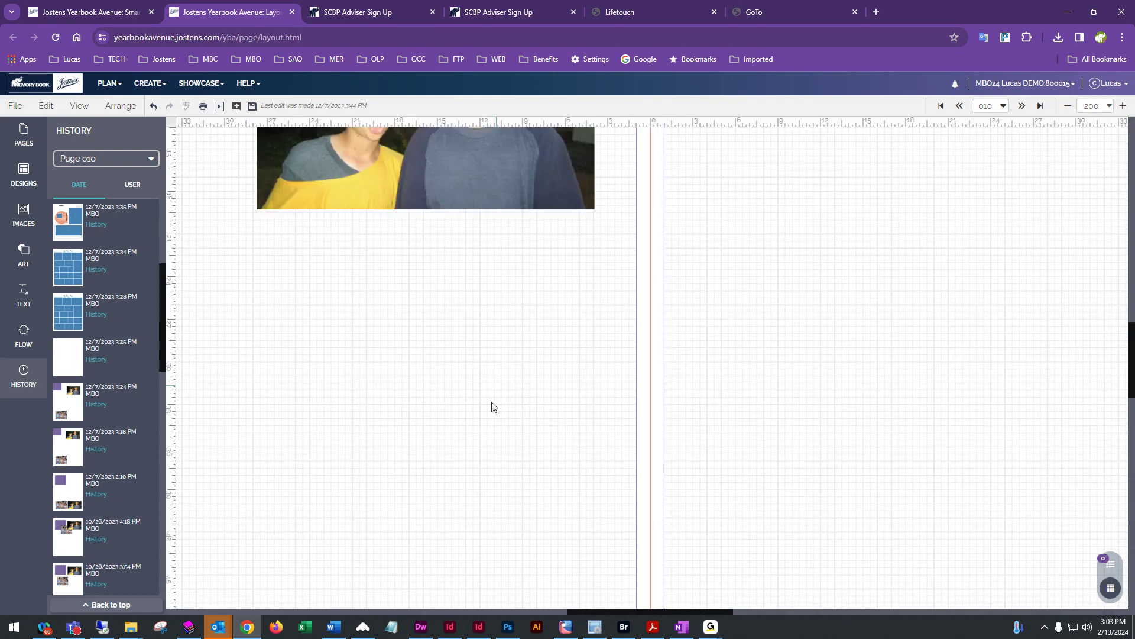
{"action": "left_click_drag", "start_coordinate": [475, 292], "coordinate": [644, 314]}
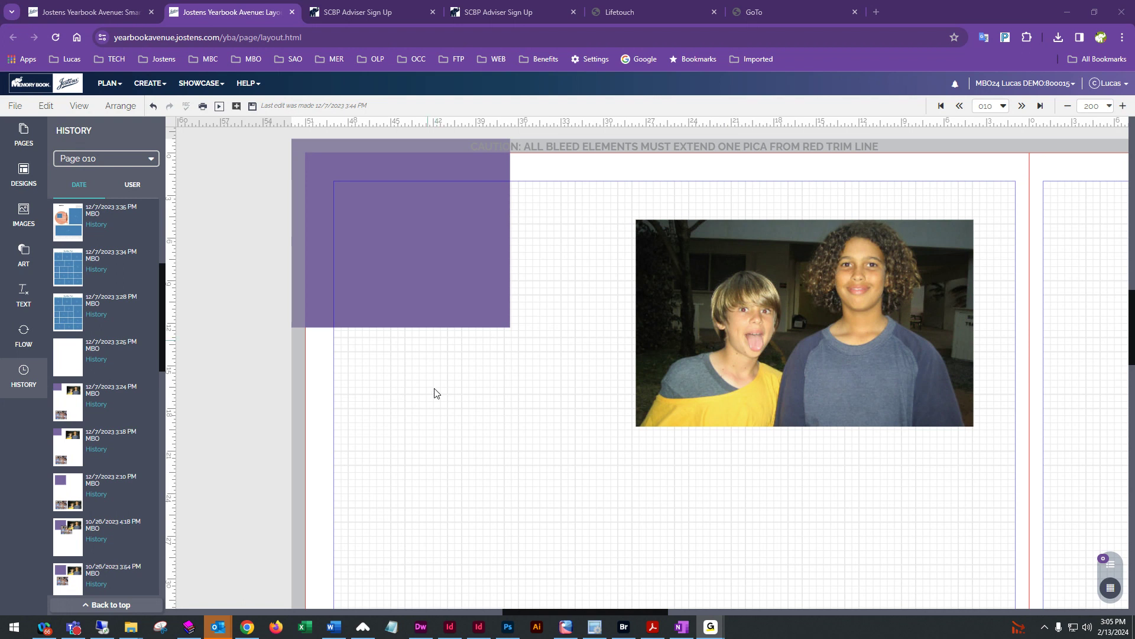
{"action": "left_click_drag", "start_coordinate": [426, 298], "coordinate": [402, 301]}
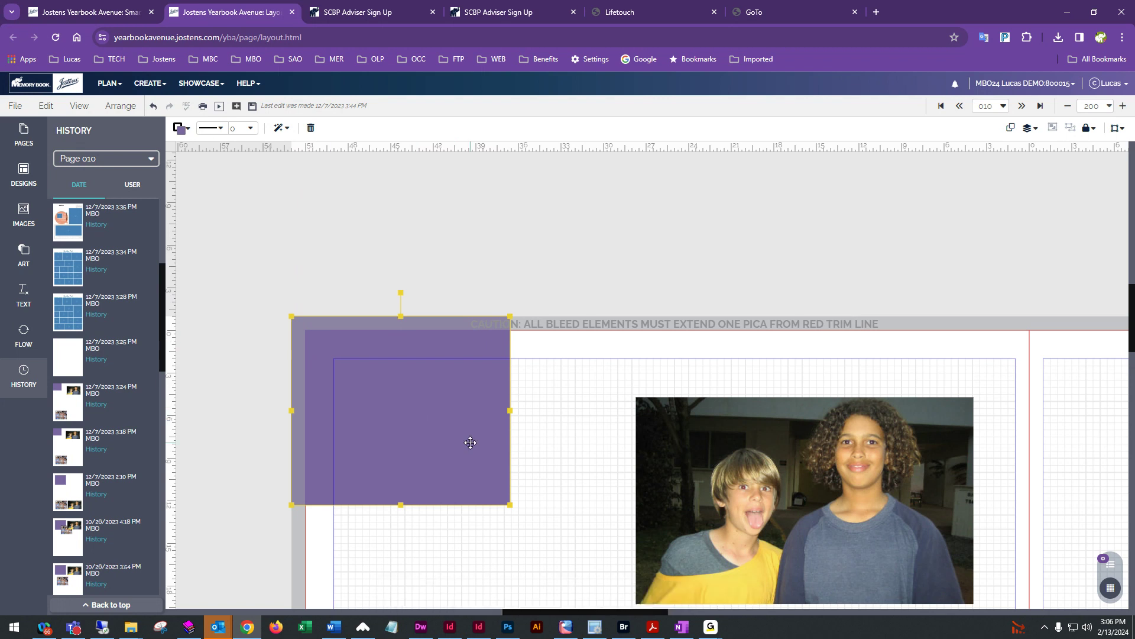
{"action": "scroll", "coordinate": [495, 455], "scroll_direction": "down", "scroll_amount": 3}
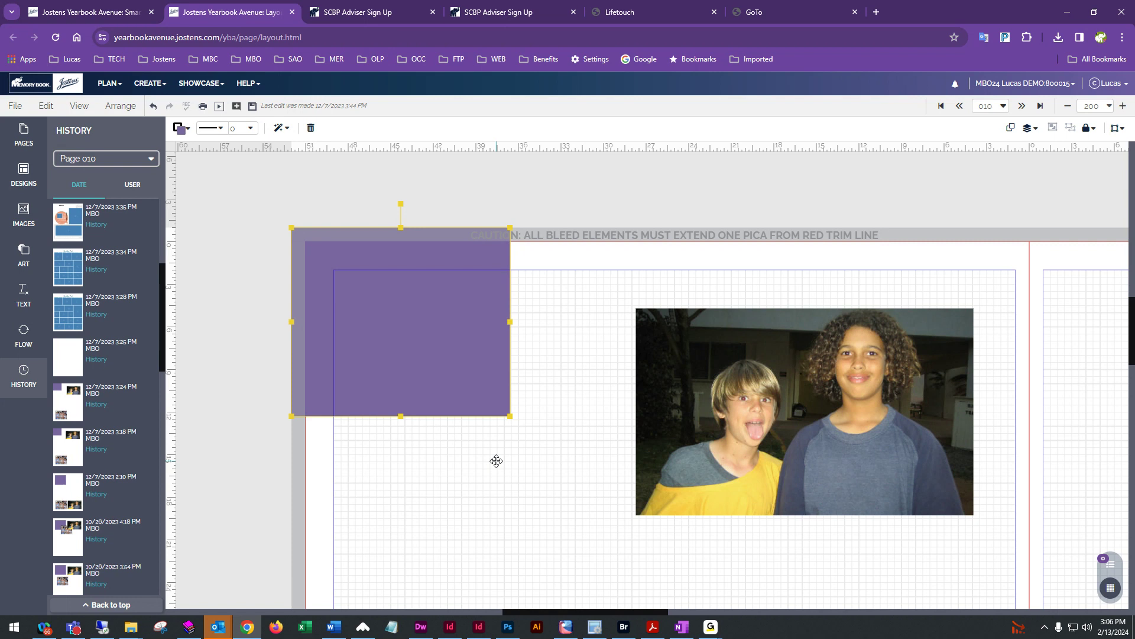
{"action": "scroll", "coordinate": [512, 449], "scroll_direction": "down", "scroll_amount": 1}
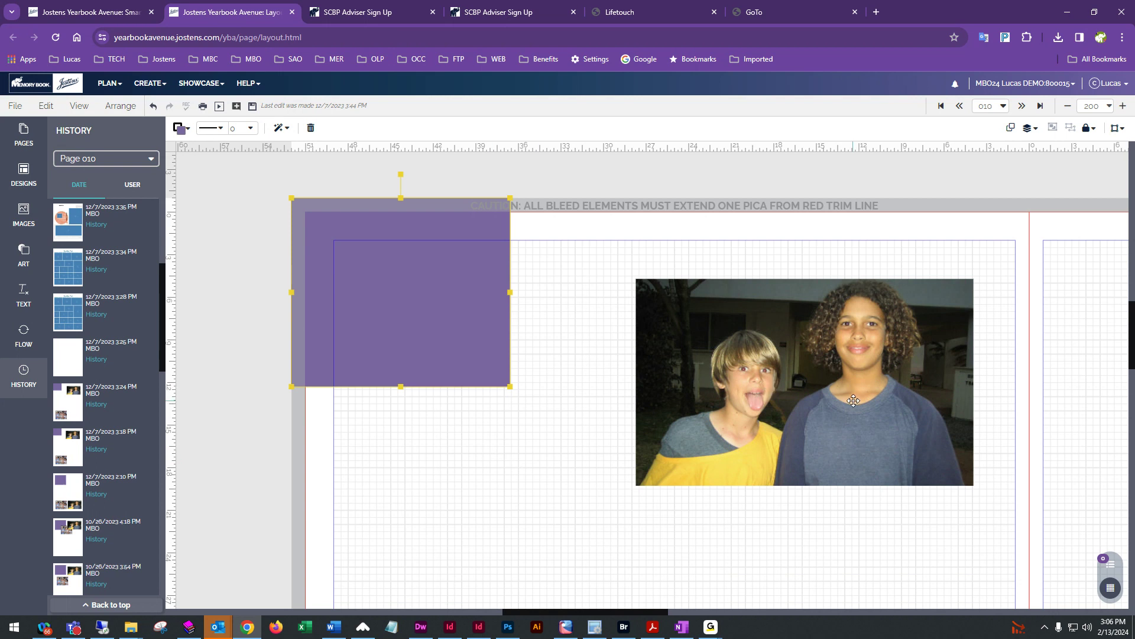
Move the photo of the two children around within page 10's upper margin area.
{"action": "left_click_drag", "start_coordinate": [852, 400], "coordinate": [823, 390]}
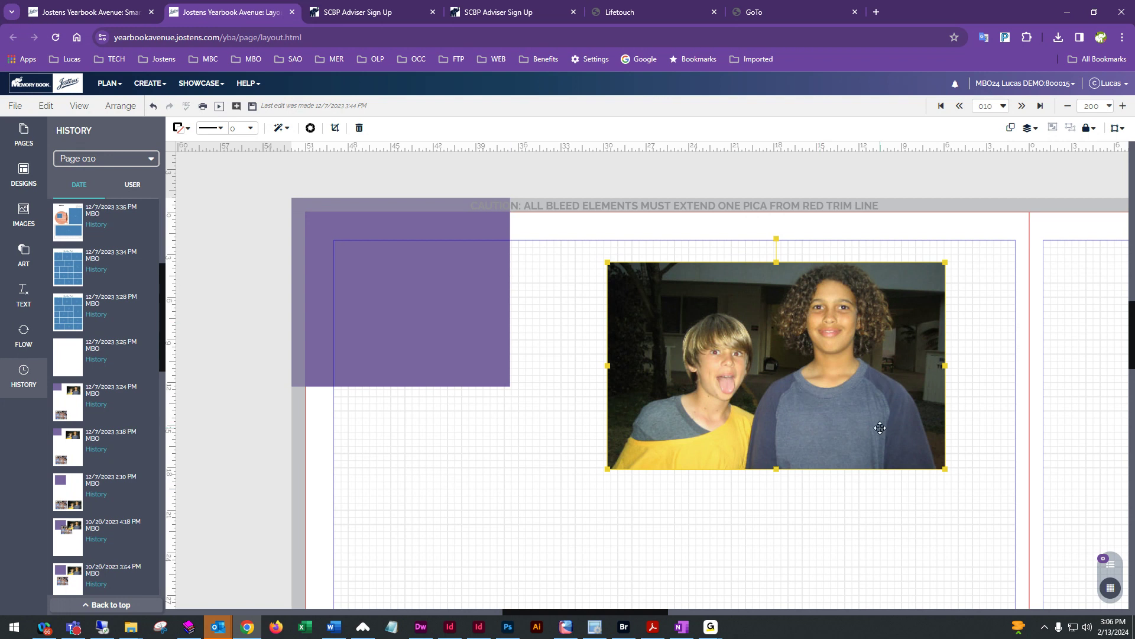
{"action": "key", "text": "ctrl+z"}
{"action": "key", "text": "ctrl+z"}
{"action": "key", "text": "ctrl+z"}
{"action": "key", "text": "ctrl+z"}
{"action": "key", "text": "ctrl+z"}
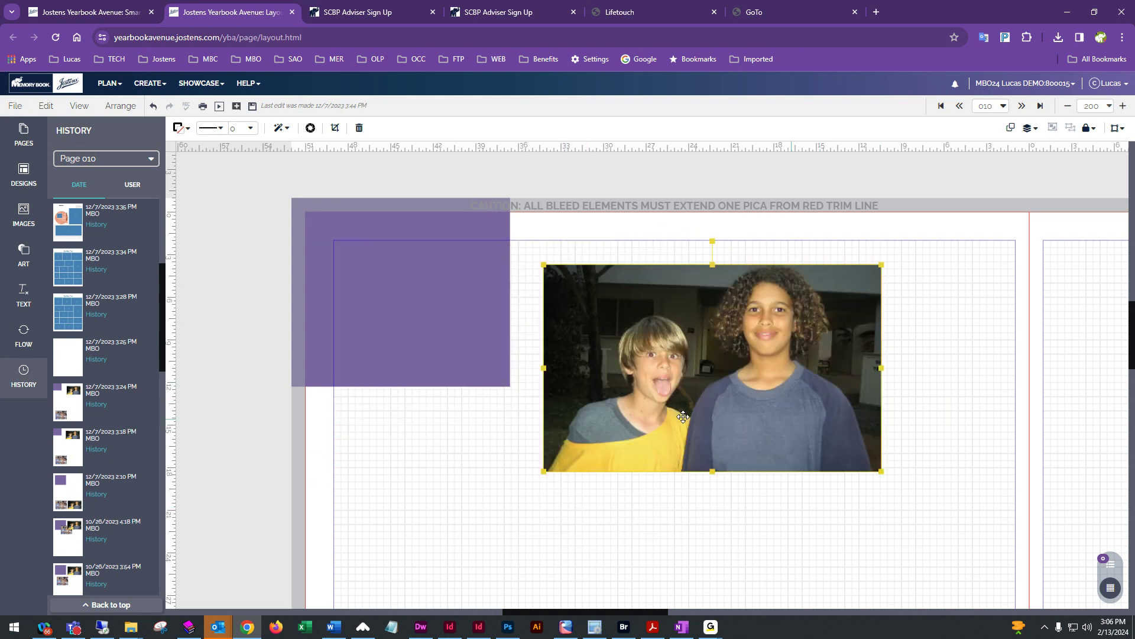
{"action": "left_click_drag", "start_coordinate": [804, 419], "coordinate": [804, 418]}
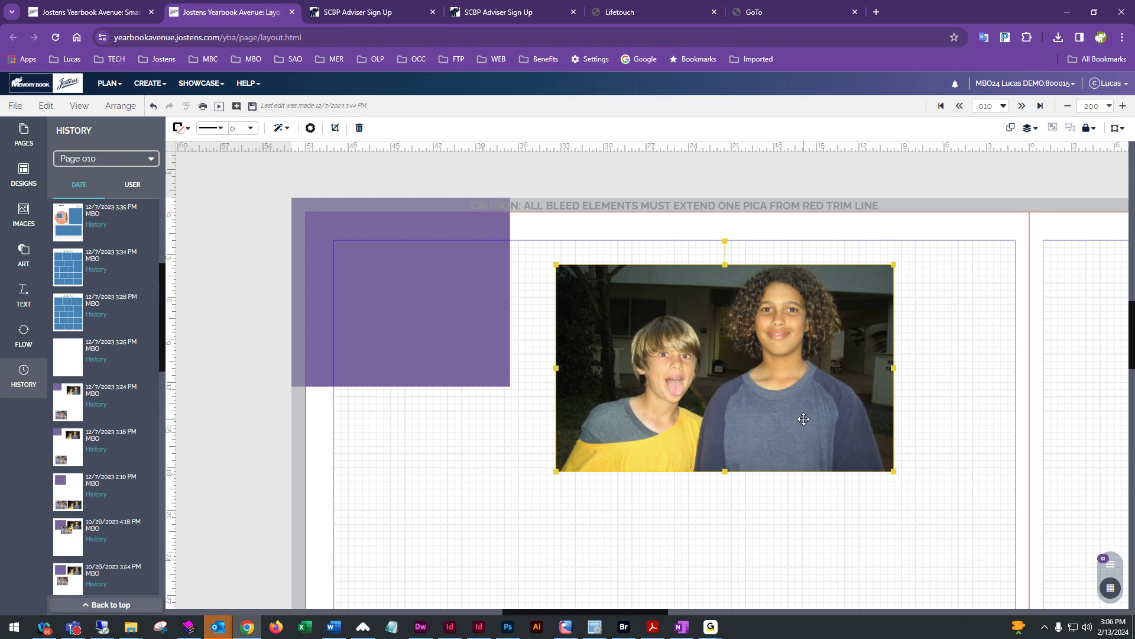
{"action": "left_click_drag", "start_coordinate": [805, 418], "coordinate": [906, 343]}
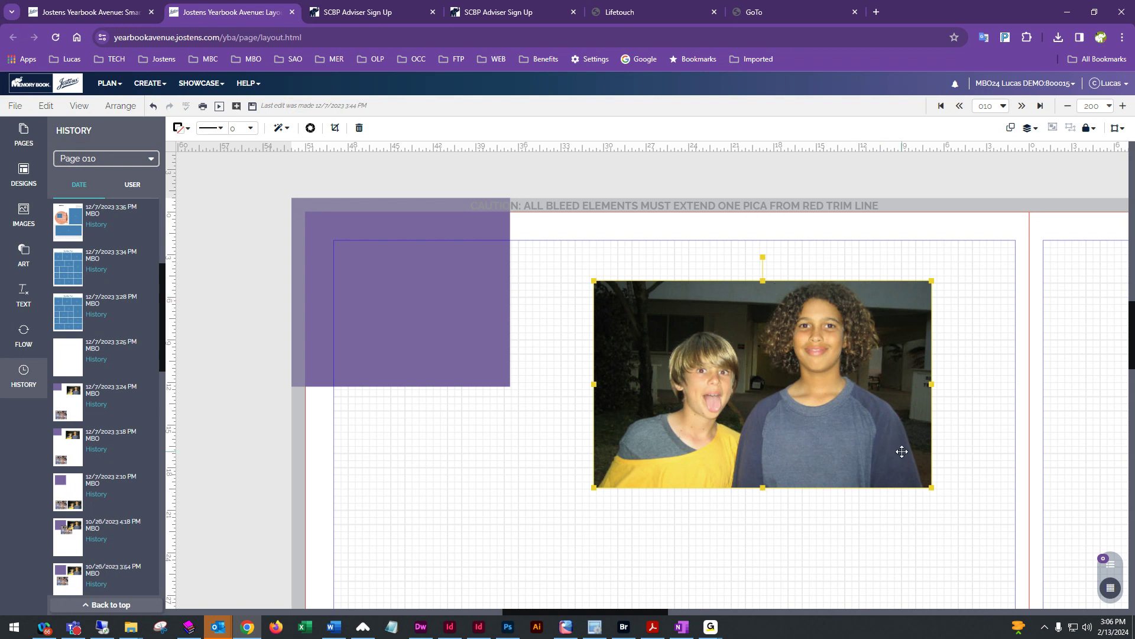
{"action": "scroll", "coordinate": [628, 366], "scroll_direction": "down", "scroll_amount": 1}
{"action": "scroll", "coordinate": [663, 368], "scroll_direction": "up", "scroll_amount": 1}
{"action": "left_click_drag", "start_coordinate": [901, 417], "coordinate": [898, 426]}
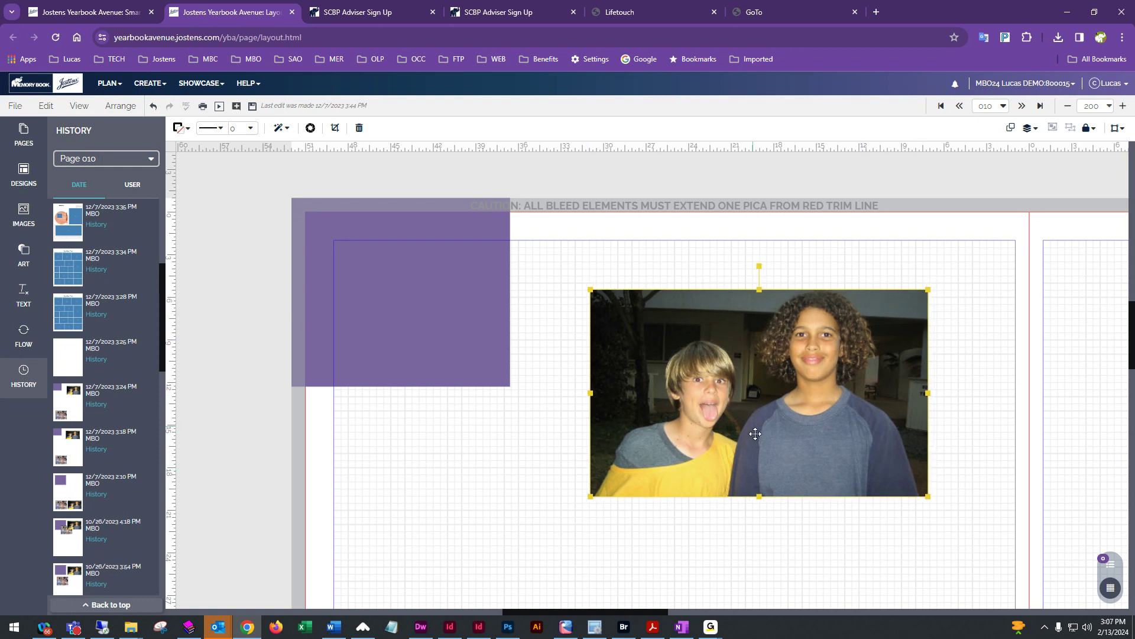
Move the two-child photo to page 10's outer bleed edge, and from there across to the gutter line.
{"action": "scroll", "coordinate": [752, 430], "scroll_direction": "down", "scroll_amount": 1}
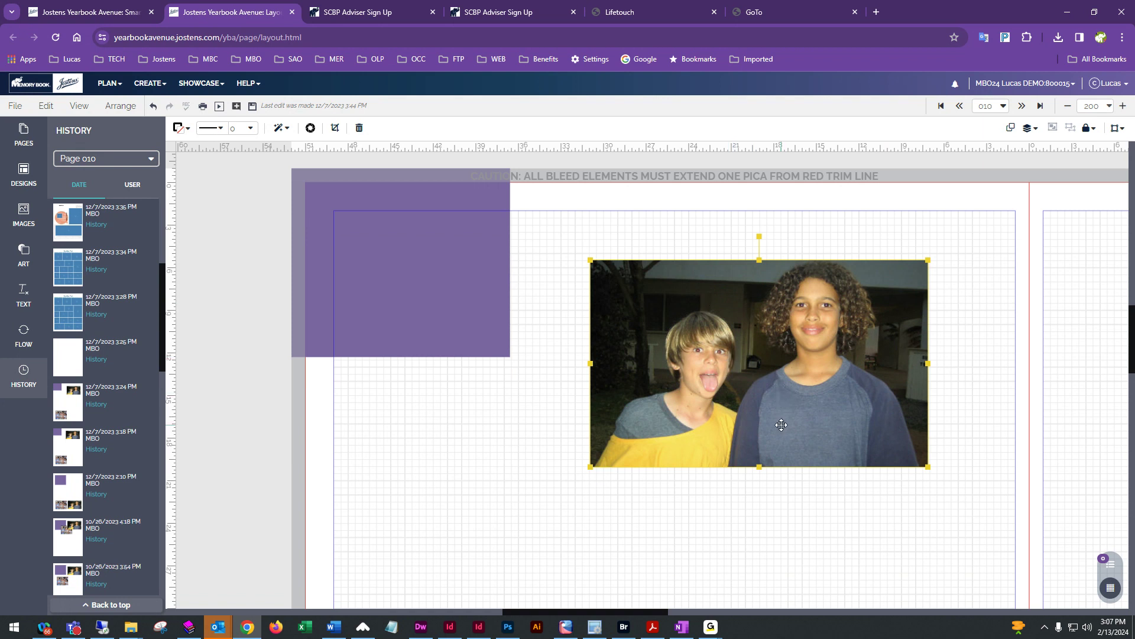
{"action": "left_click_drag", "start_coordinate": [781, 424], "coordinate": [478, 461]}
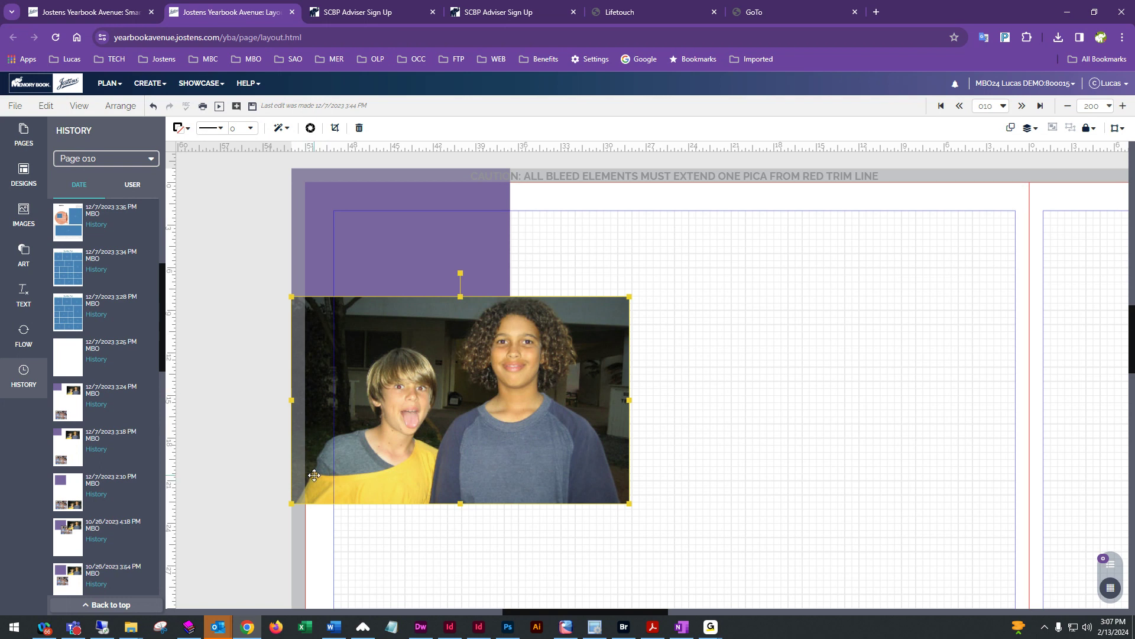
{"action": "left_click_drag", "start_coordinate": [468, 421], "coordinate": [872, 429]}
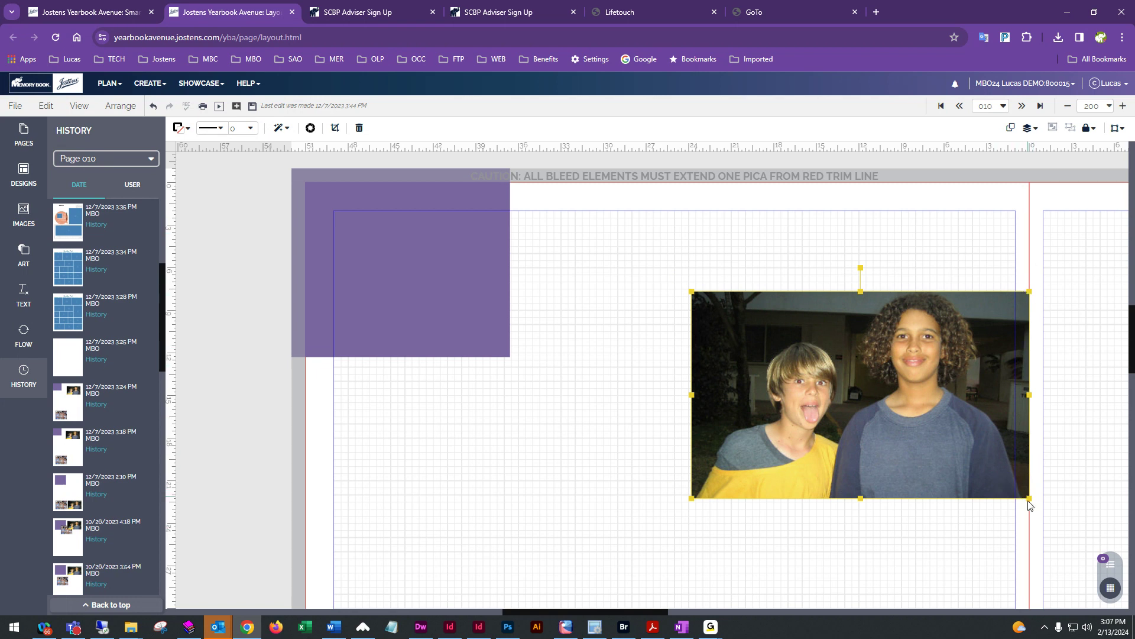
Move the two-child photo down page 10 and delete the group photo of the four boys near the page bottom.
{"action": "scroll", "coordinate": [935, 435], "scroll_direction": "down", "scroll_amount": 4}
{"action": "left_click_drag", "start_coordinate": [871, 241], "coordinate": [635, 527]}
{"action": "scroll", "coordinate": [828, 414], "scroll_direction": "down", "scroll_amount": 8}
{"action": "scroll", "coordinate": [747, 353], "scroll_direction": "up", "scroll_amount": 2}
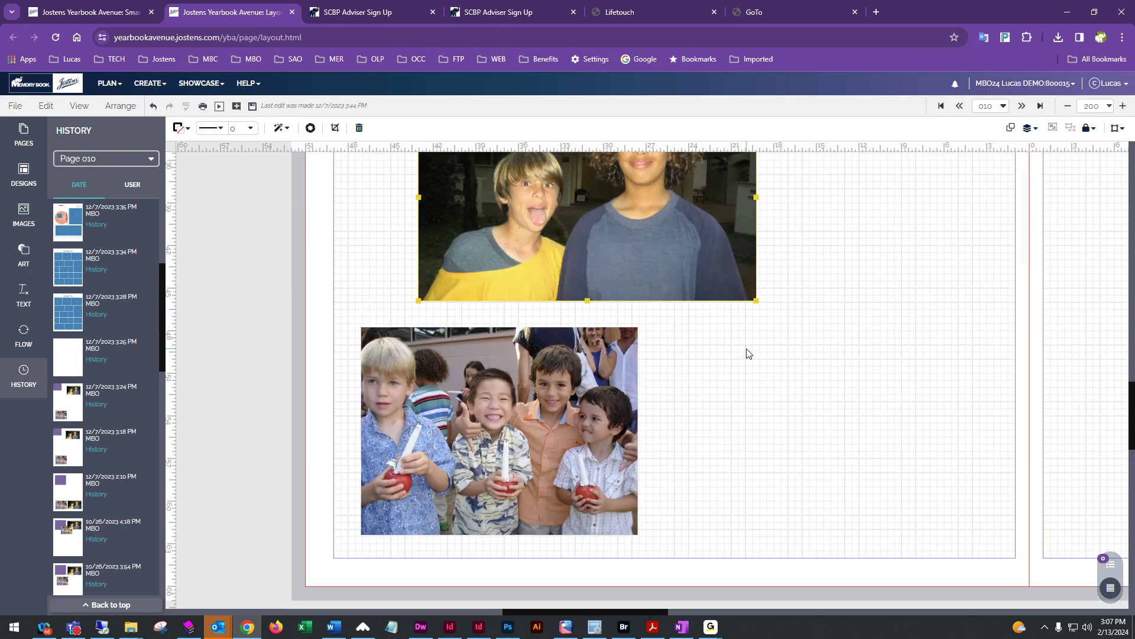
{"action": "left_click", "coordinate": [569, 436]}
{"action": "key", "text": "Delete"}
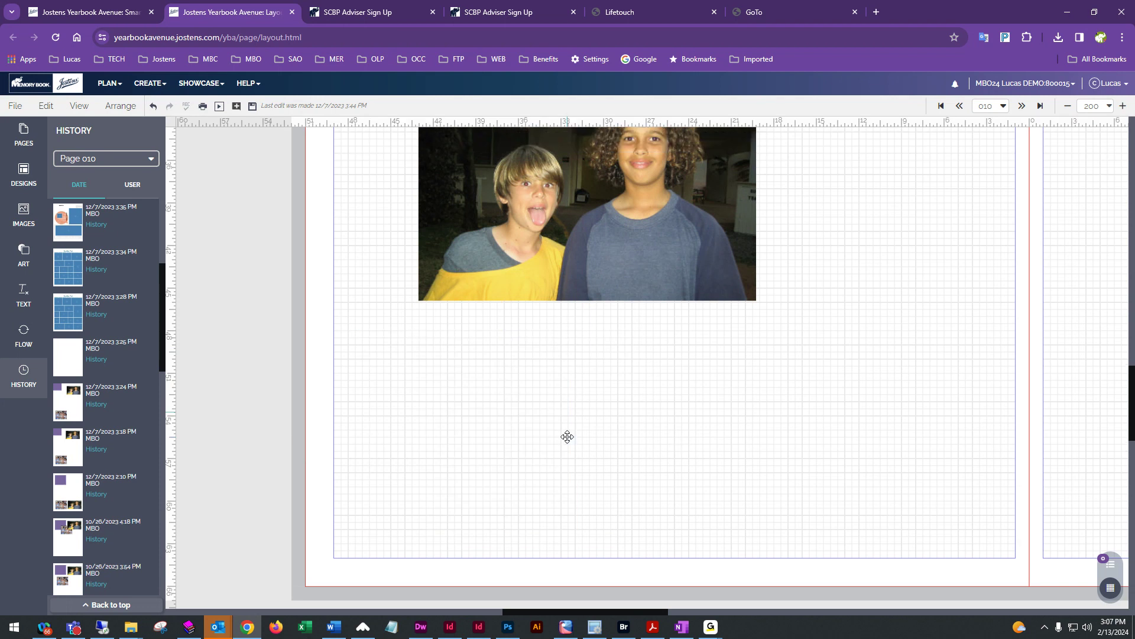
Move the two-child photo to page 10's bottom bleed edge and back up just inside the top margin.
{"action": "left_click_drag", "start_coordinate": [674, 233], "coordinate": [799, 531]}
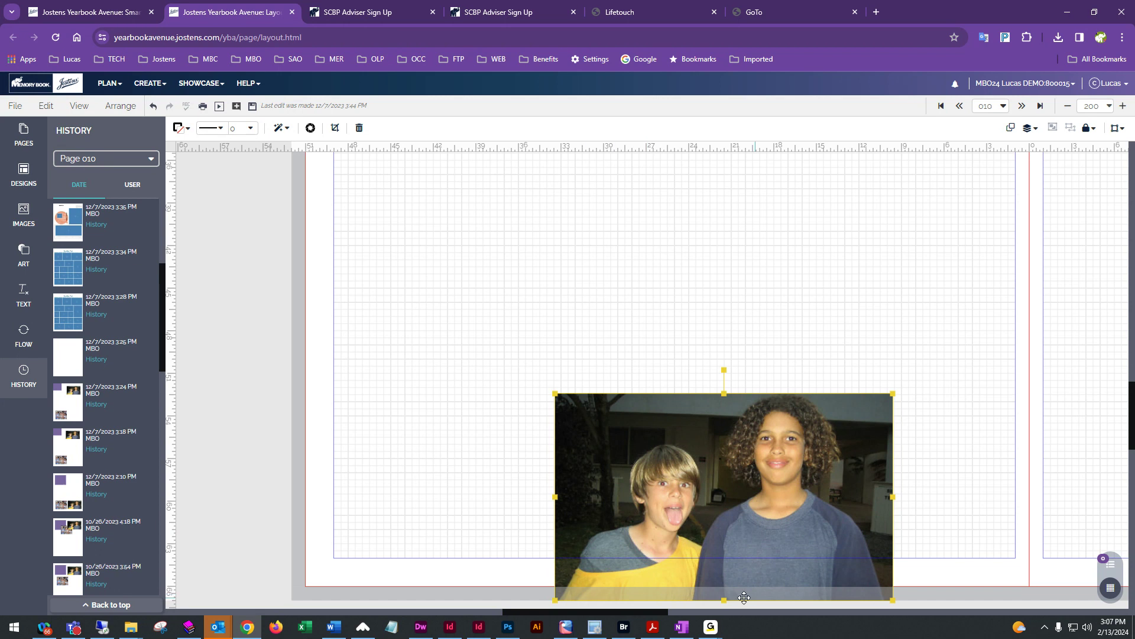
{"action": "scroll", "coordinate": [827, 596], "scroll_direction": "up", "scroll_amount": 1}
{"action": "left_click_drag", "start_coordinate": [801, 571], "coordinate": [781, 283]}
{"action": "scroll", "coordinate": [845, 377], "scroll_direction": "up", "scroll_amount": 5}
{"action": "left_click_drag", "start_coordinate": [802, 538], "coordinate": [844, 282]}
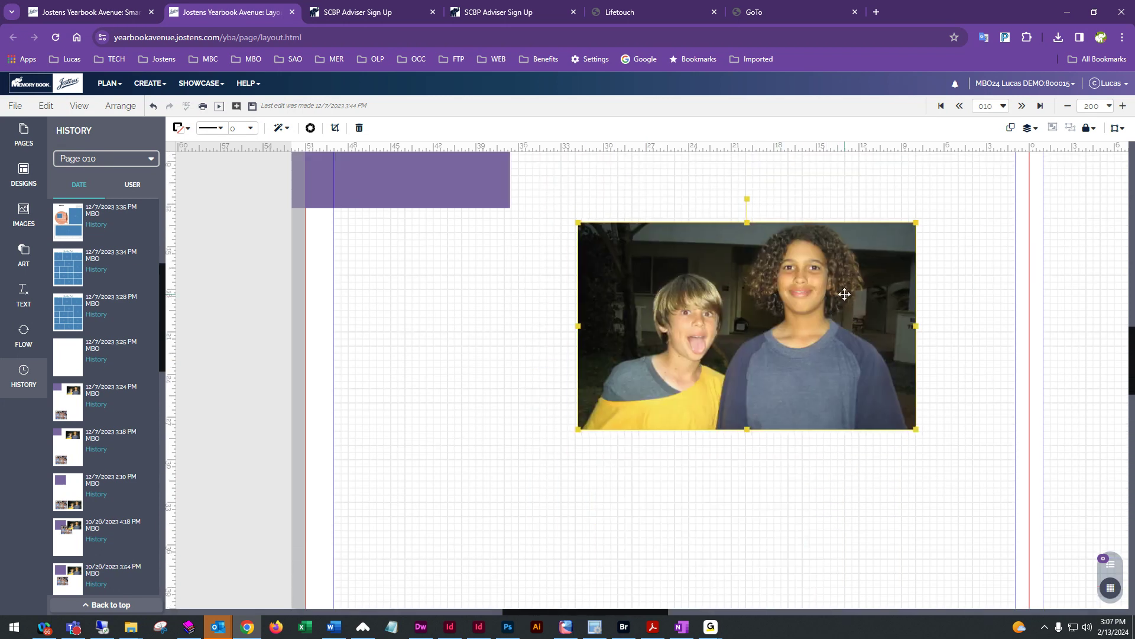
{"action": "scroll", "coordinate": [847, 324], "scroll_direction": "up", "scroll_amount": 3}
{"action": "left_click_drag", "start_coordinate": [805, 441], "coordinate": [786, 291]}
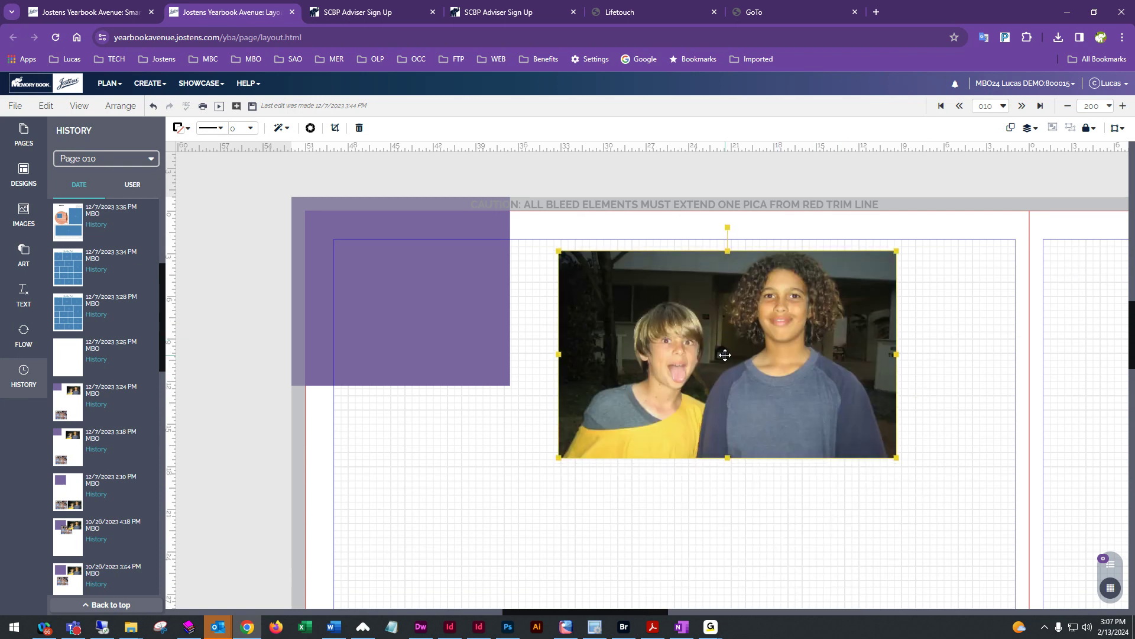
Extend the two-child photo to the top bleed edge, return it inside the margin, and place it at the bleed again.
{"action": "left_click_drag", "start_coordinate": [689, 365], "coordinate": [687, 300]}
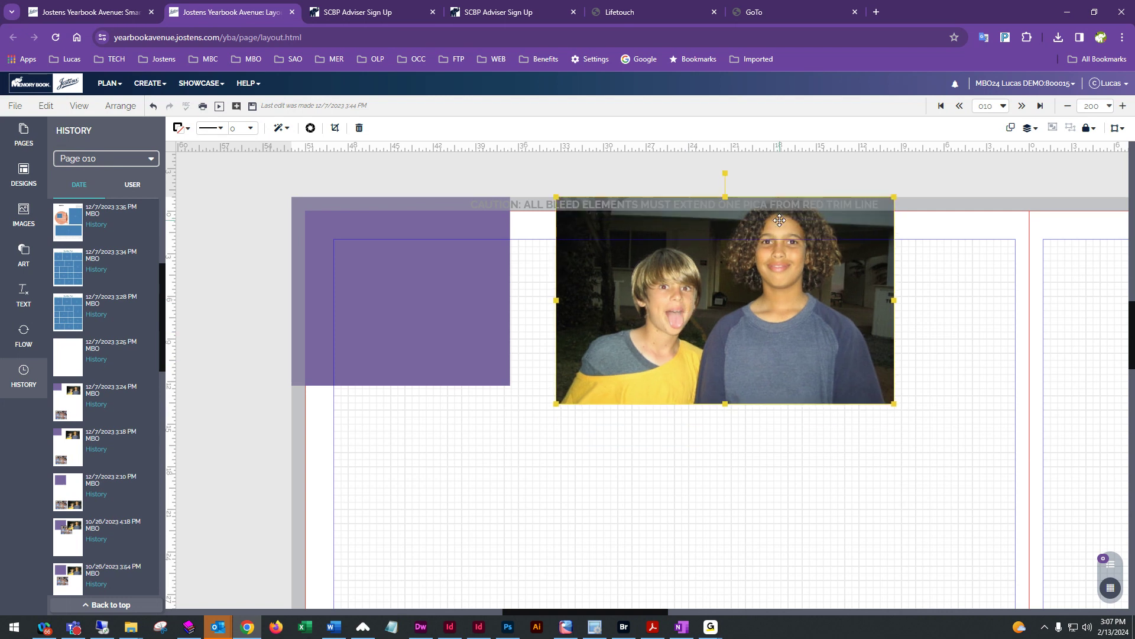
{"action": "left_click_drag", "start_coordinate": [776, 267], "coordinate": [780, 328]}
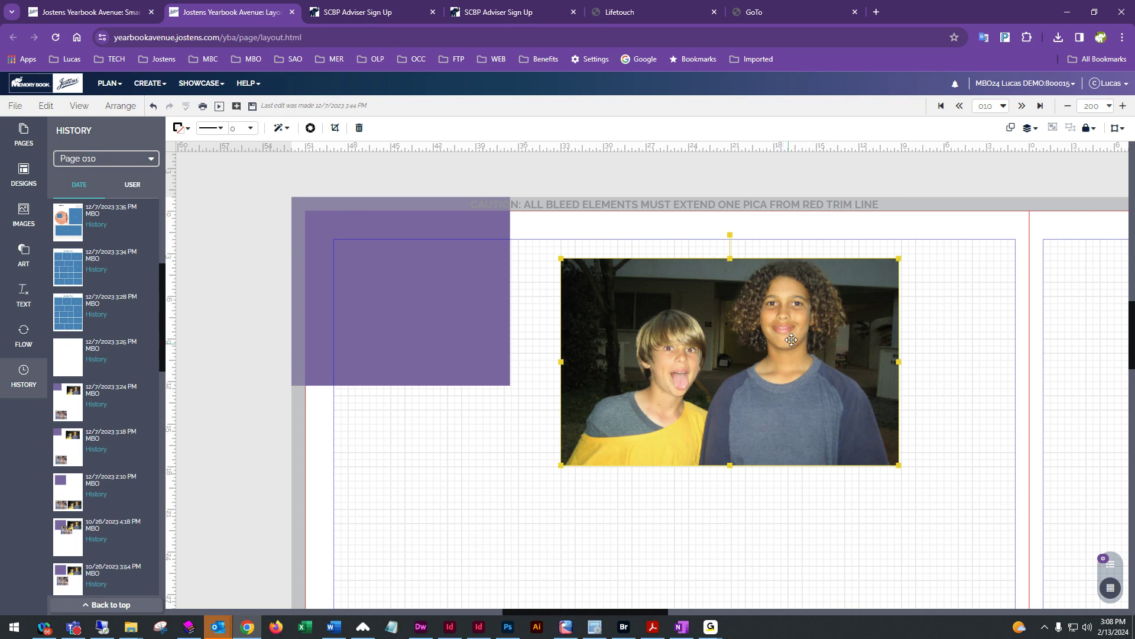
{"action": "left_click_drag", "start_coordinate": [758, 406], "coordinate": [765, 337]}
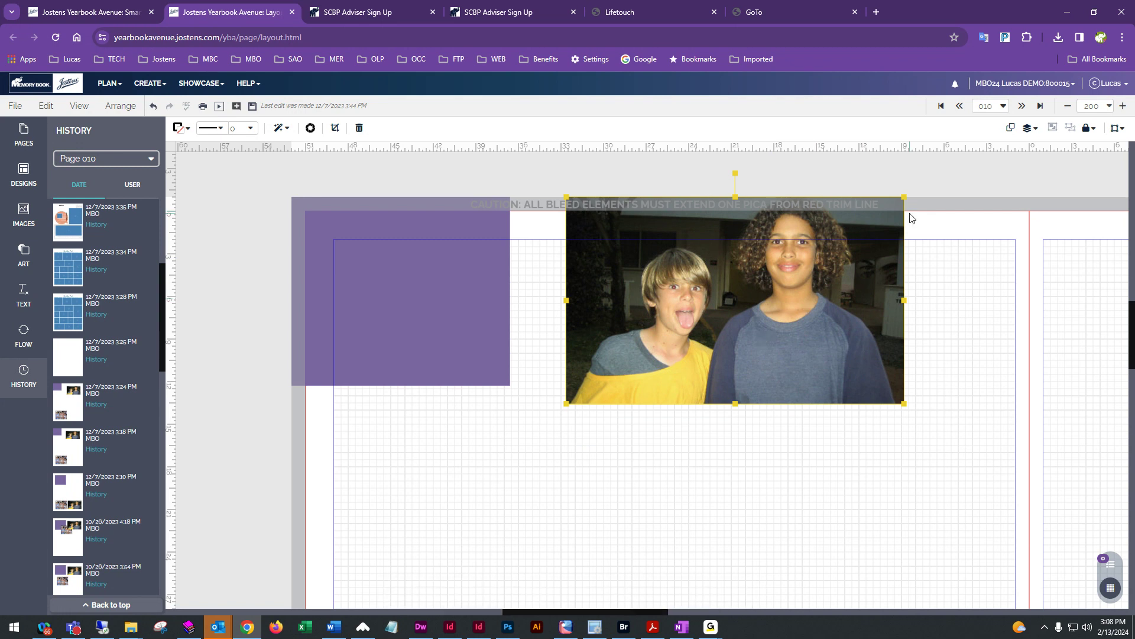
Place a horizontal guide along page 10's top trim line and move the photo back down inside the margins.
{"action": "left_click_drag", "start_coordinate": [955, 147], "coordinate": [863, 214]}
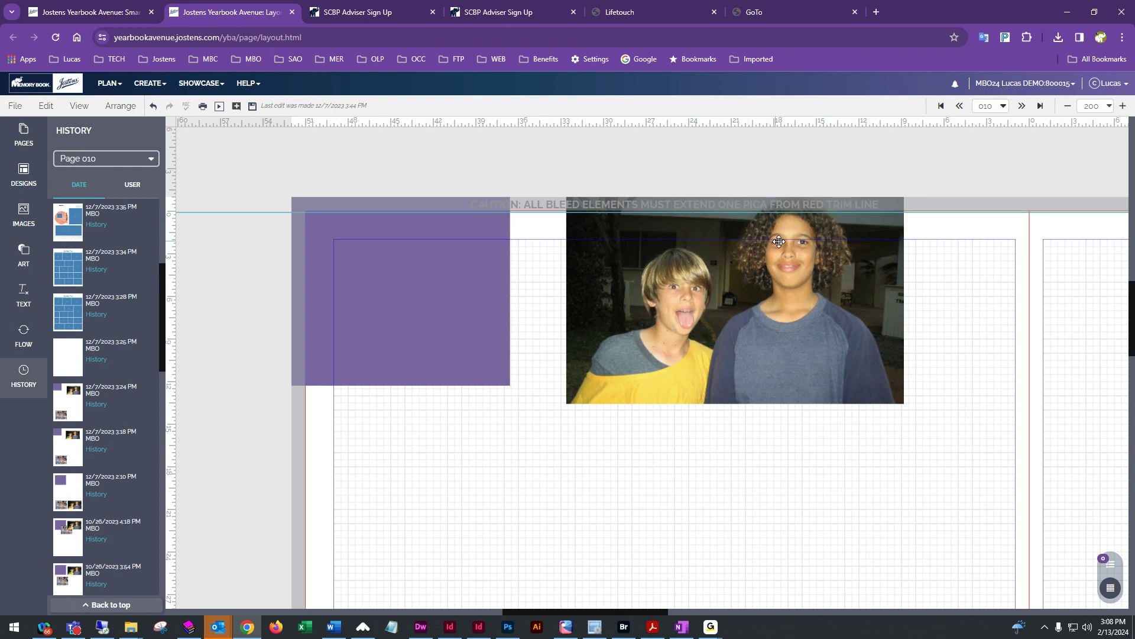
{"action": "left_click_drag", "start_coordinate": [797, 341], "coordinate": [807, 399]}
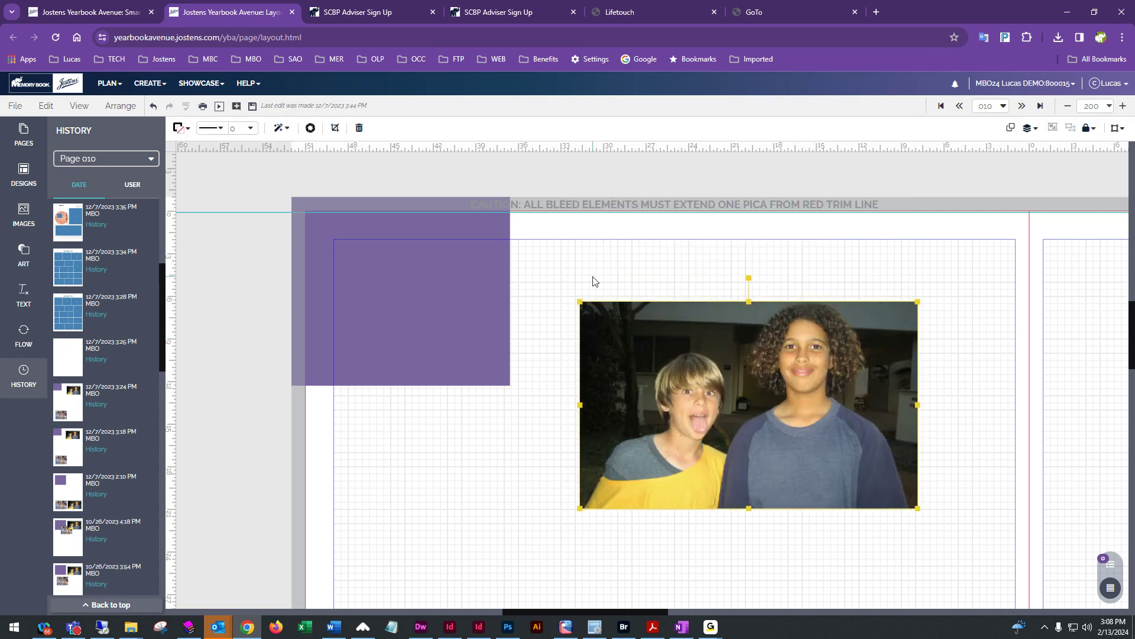
{"action": "left_click_drag", "start_coordinate": [843, 445], "coordinate": [817, 412]}
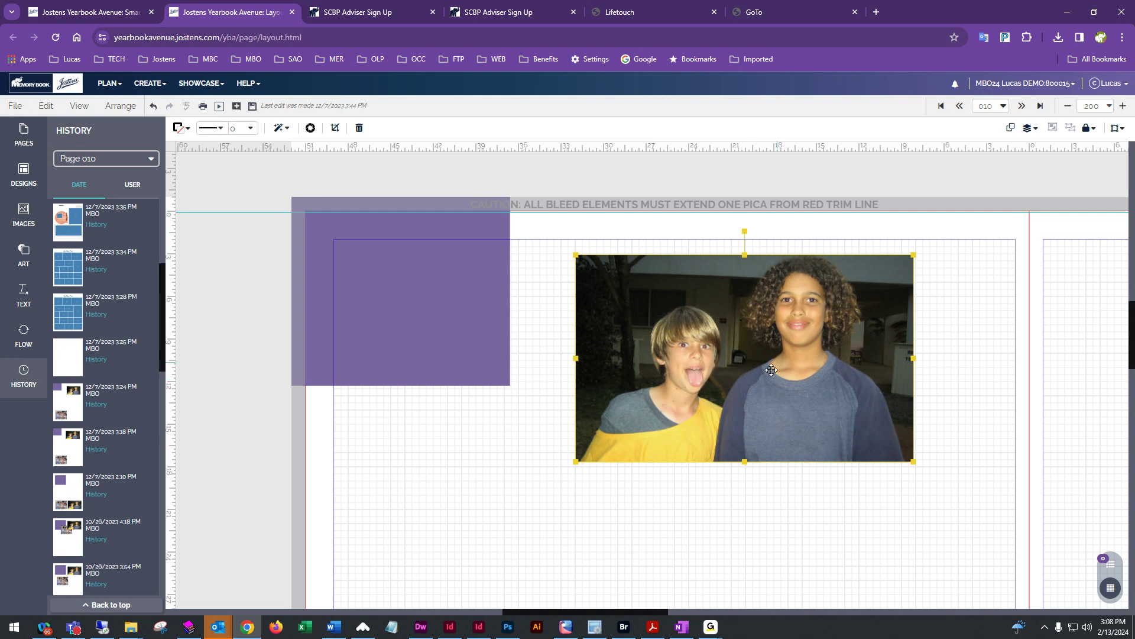
{"action": "left_click_drag", "start_coordinate": [821, 404], "coordinate": [838, 437]}
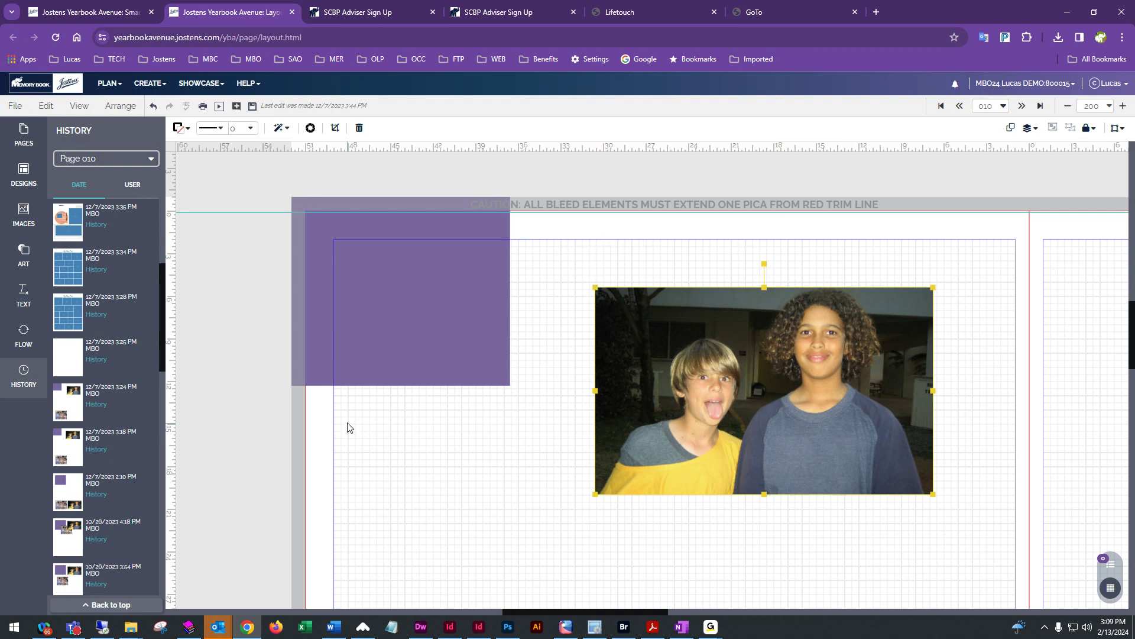
Clear the horizontal guide, the two-child photo and the purple rectangle from page 10, and save the emptied spread.
{"action": "left_click_drag", "start_coordinate": [608, 212], "coordinate": [614, 123]}
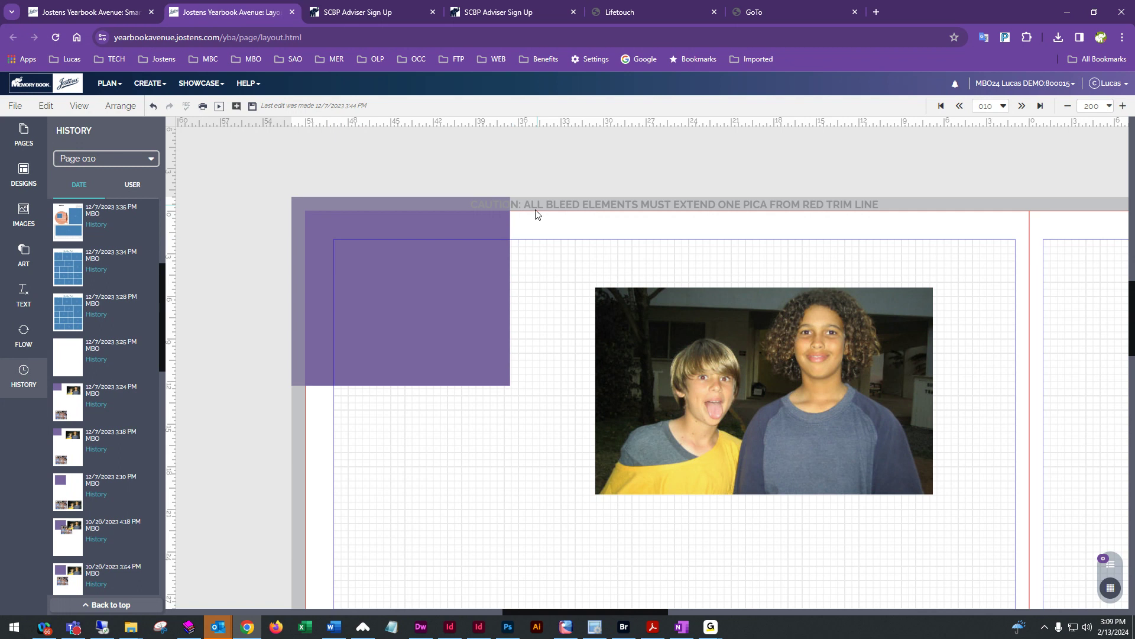
{"action": "left_click_drag", "start_coordinate": [362, 271], "coordinate": [337, 263]}
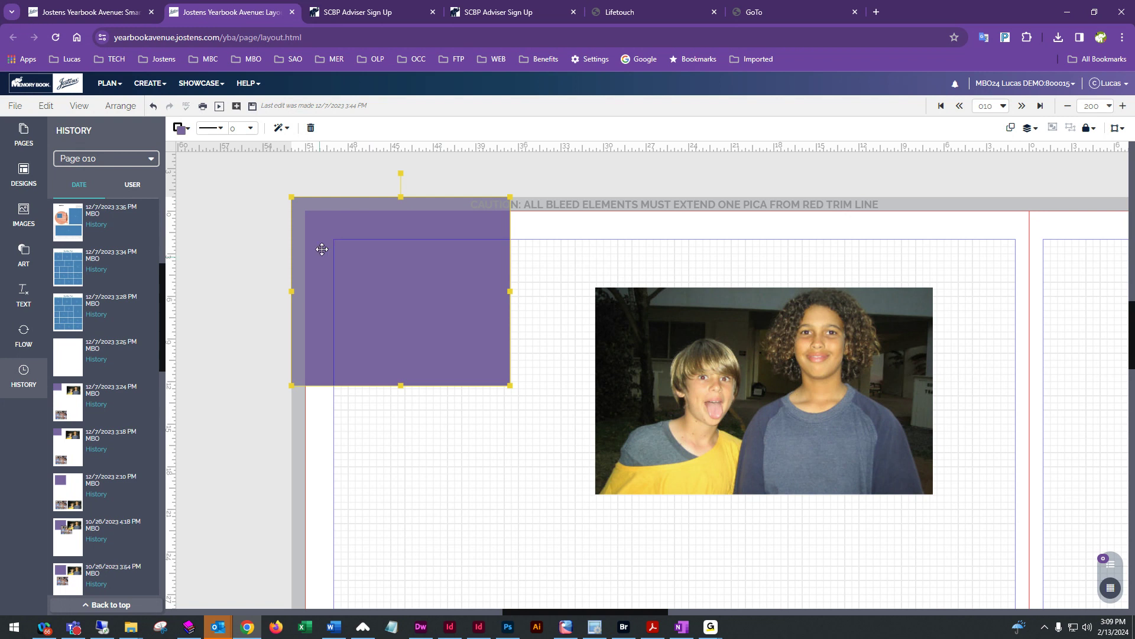
{"action": "left_click", "coordinate": [673, 358]}
{"action": "key", "text": "Delete"}
{"action": "left_click", "coordinate": [391, 336]}
{"action": "key", "text": "Delete"}
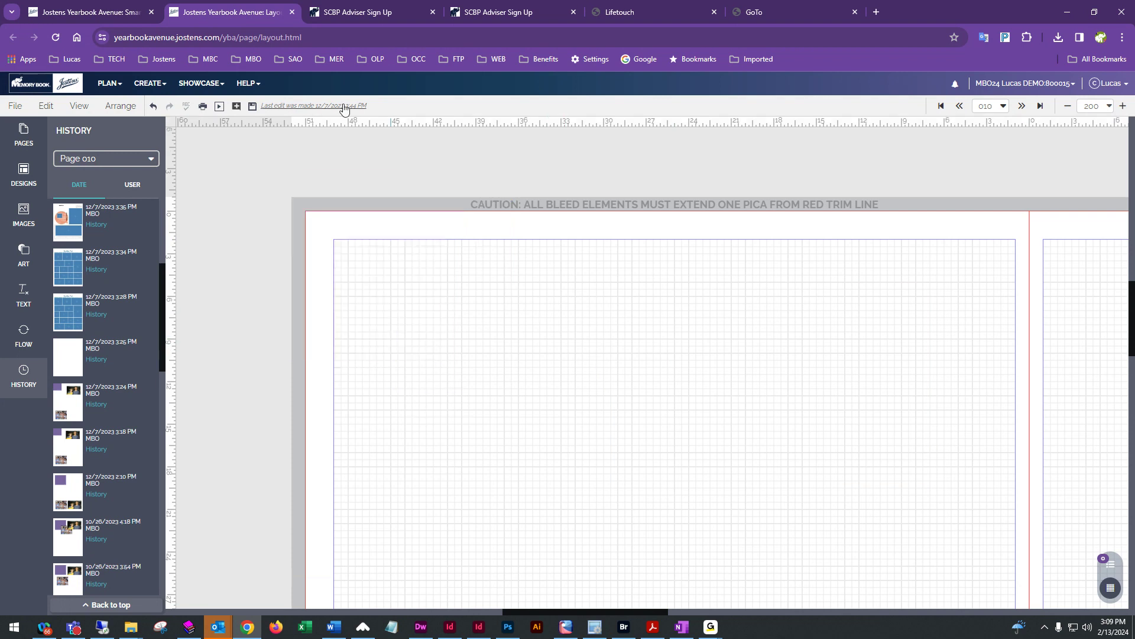
{"action": "left_click", "coordinate": [252, 106]}
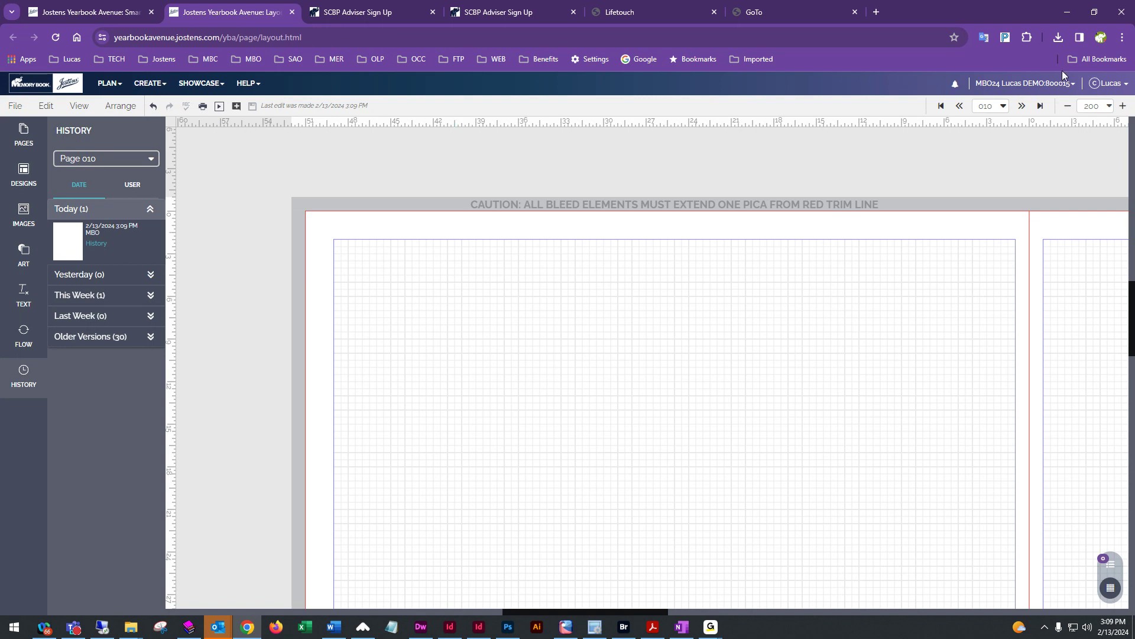
Enlarge the browser's page zoom by three levels to make the layout editor's interface bigger.
{"action": "left_click", "coordinate": [1121, 37]}
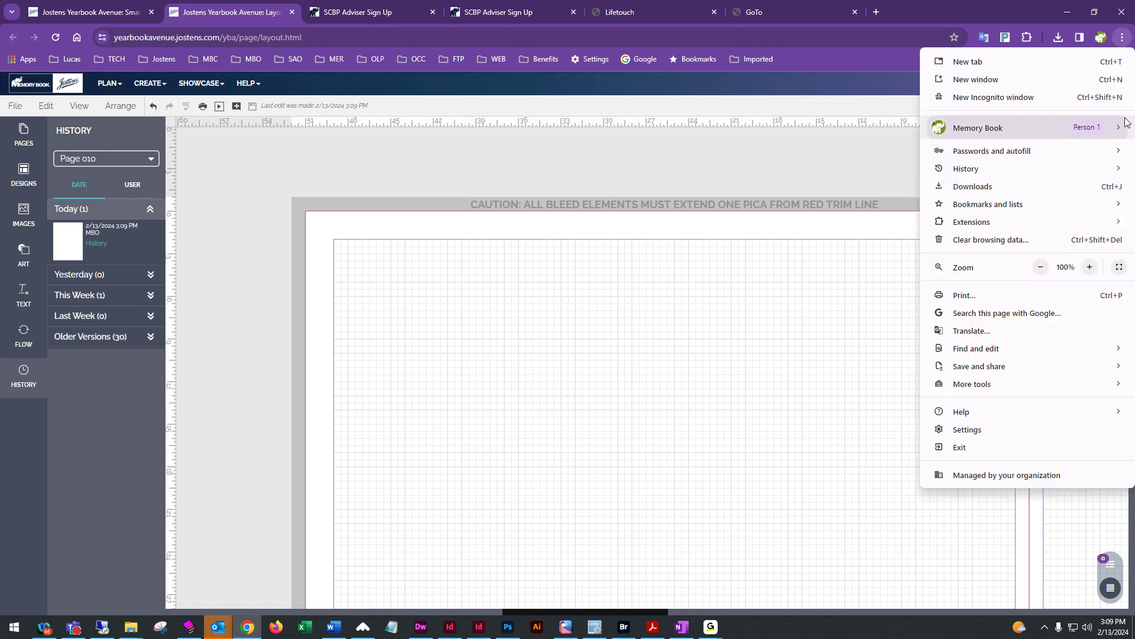
{"action": "left_click", "coordinate": [1090, 266]}
{"action": "left_click", "coordinate": [1089, 267]}
{"action": "left_click", "coordinate": [1090, 267]}
{"action": "left_click", "coordinate": [520, 176]}
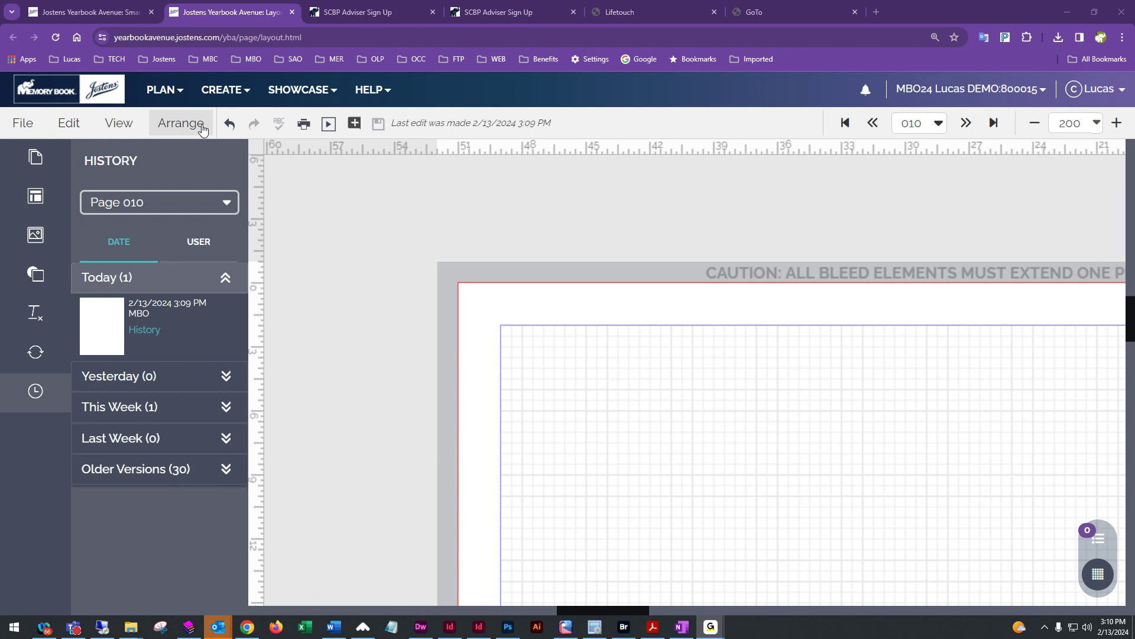
Look through the file and arrange commands, then view the PDF proof of pages 10 and 11 and close it.
{"action": "left_click", "coordinate": [20, 125]}
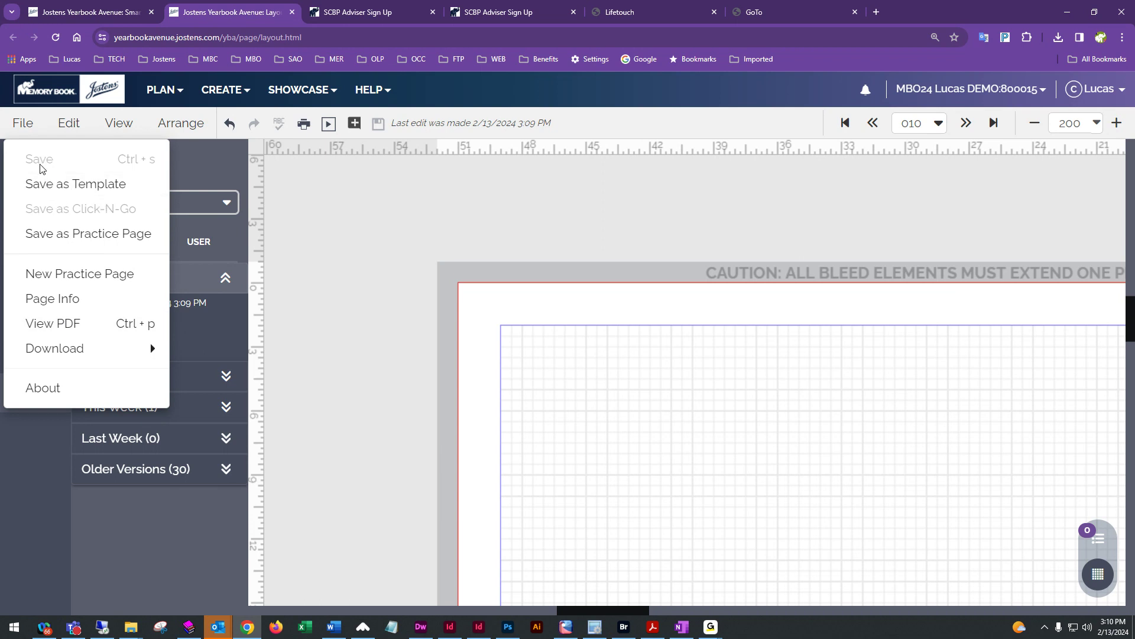
{"action": "left_click", "coordinate": [181, 123]}
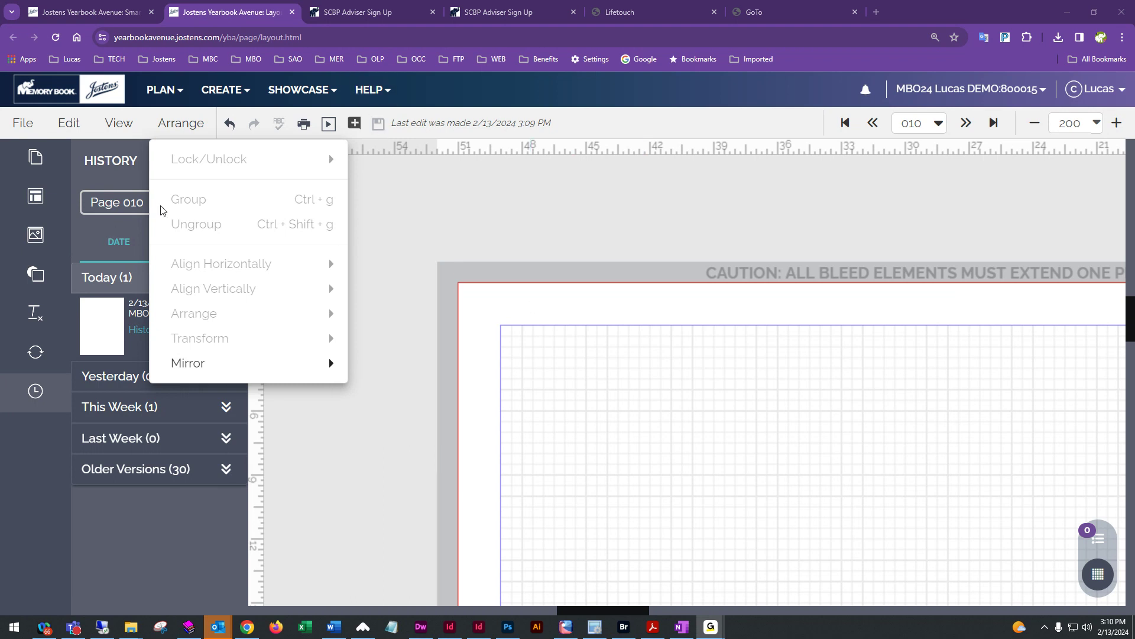
{"action": "left_click", "coordinate": [22, 122]}
{"action": "mouse_move", "coordinate": [50, 364]}
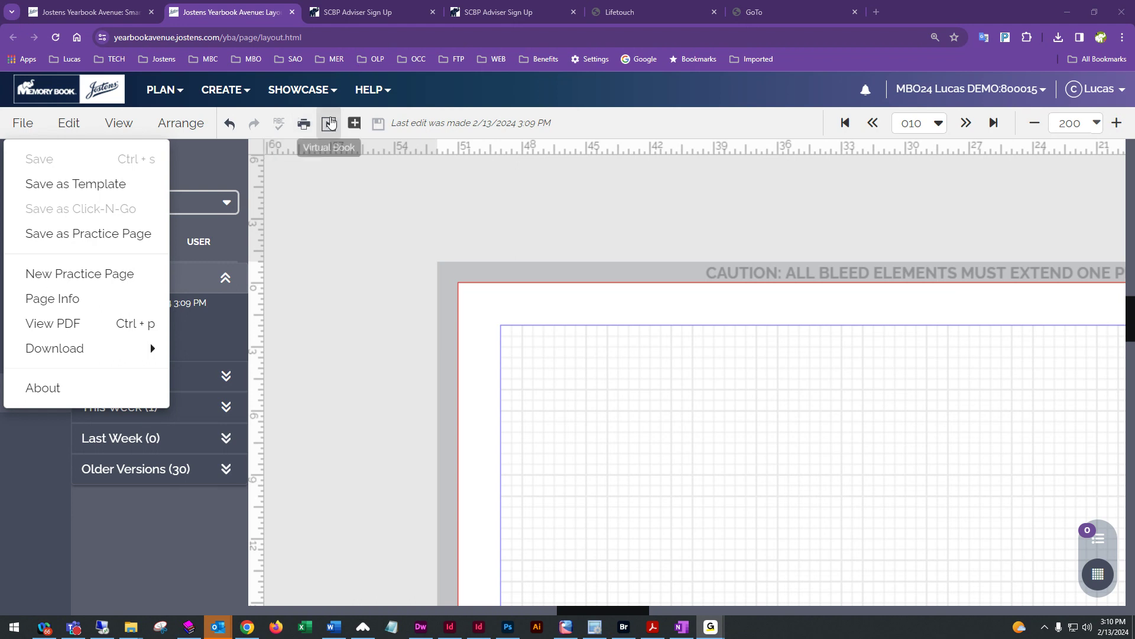
{"action": "left_click", "coordinate": [303, 125]}
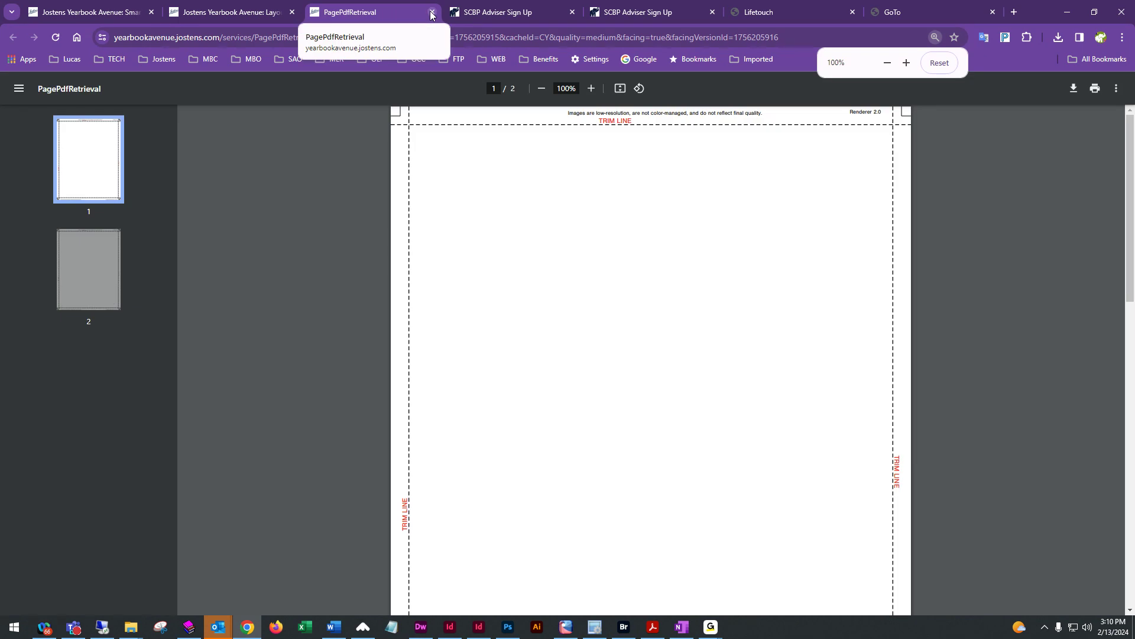
{"action": "left_click", "coordinate": [432, 12]}
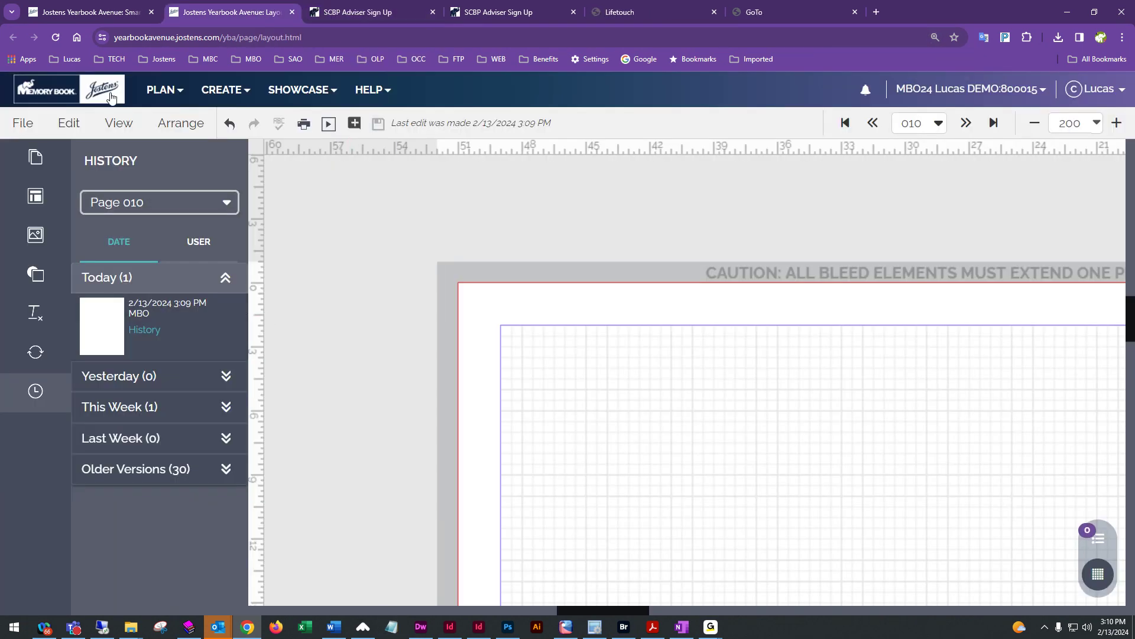
View the Change Background options for the spread, moving the dialog around the layout before closing it.
{"action": "left_click", "coordinate": [22, 123]}
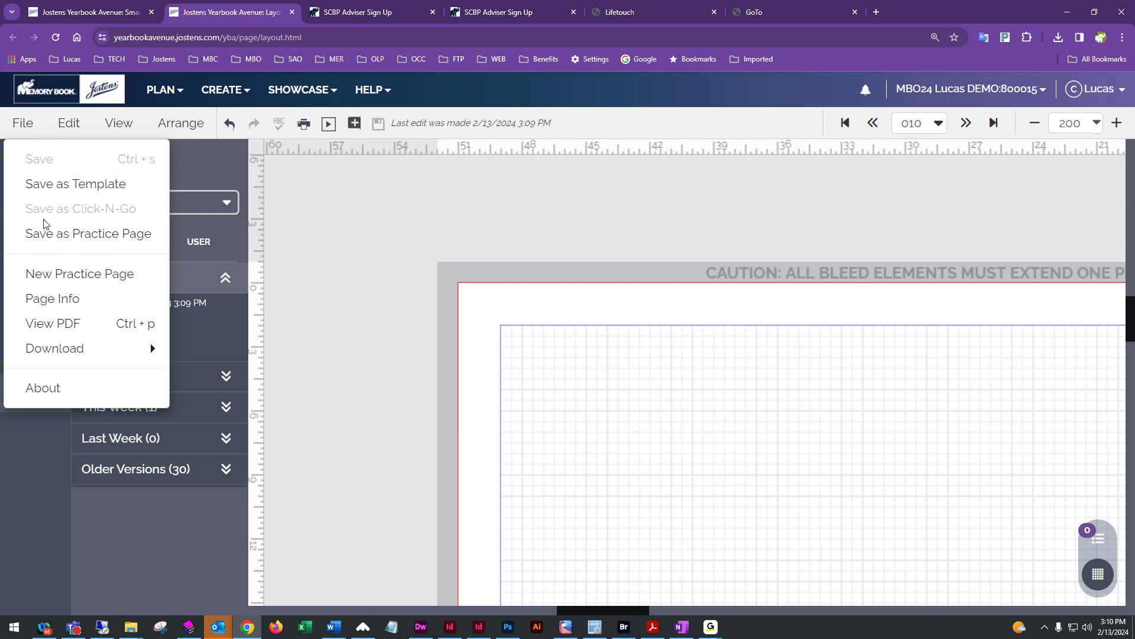
{"action": "left_click", "coordinate": [65, 127]}
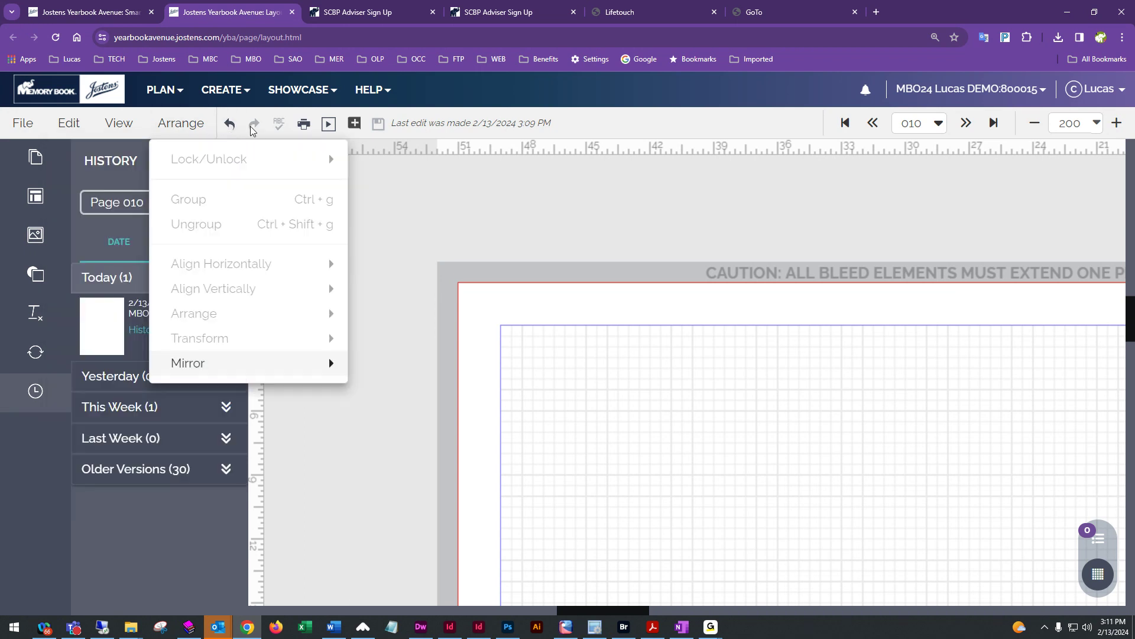
{"action": "mouse_move", "coordinate": [63, 126]}
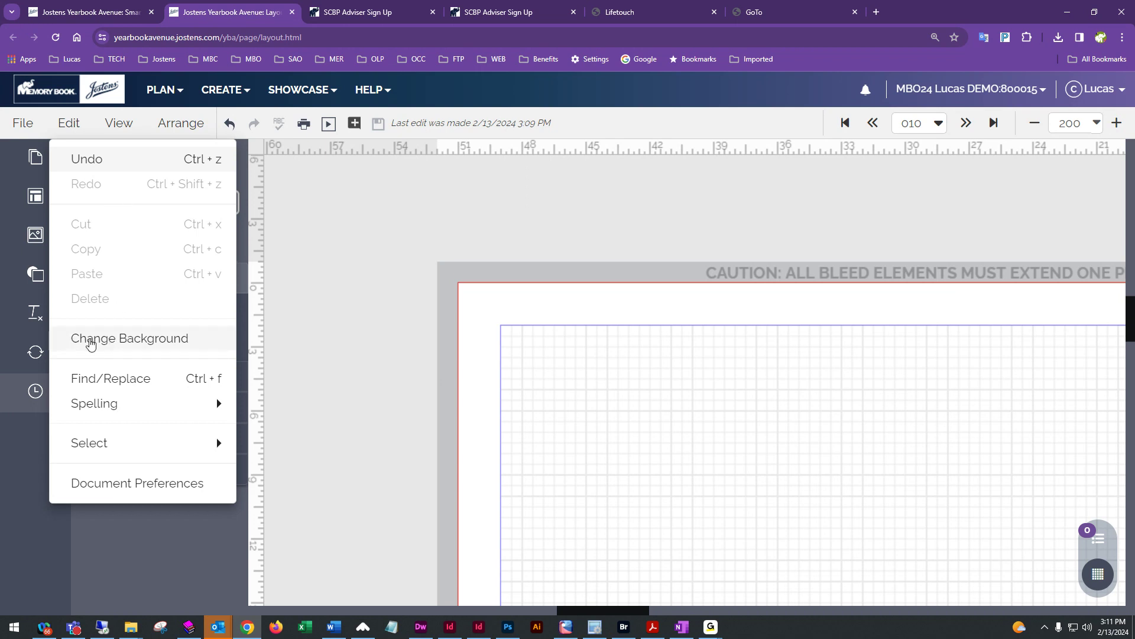
{"action": "left_click", "coordinate": [109, 343]}
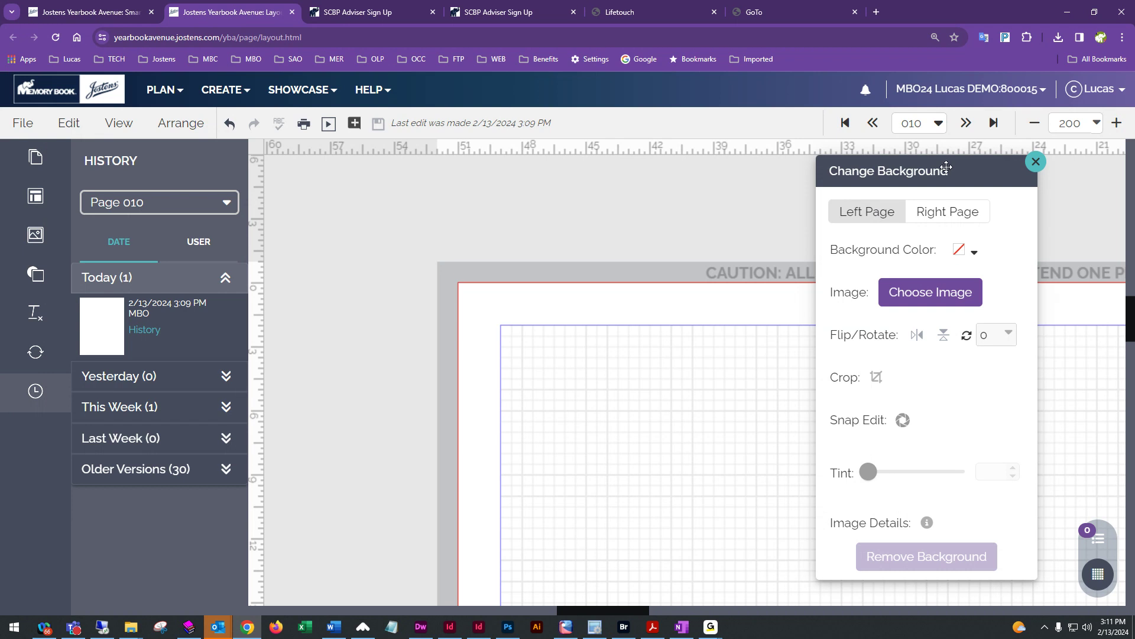
{"action": "left_click_drag", "start_coordinate": [946, 169], "coordinate": [702, 171]}
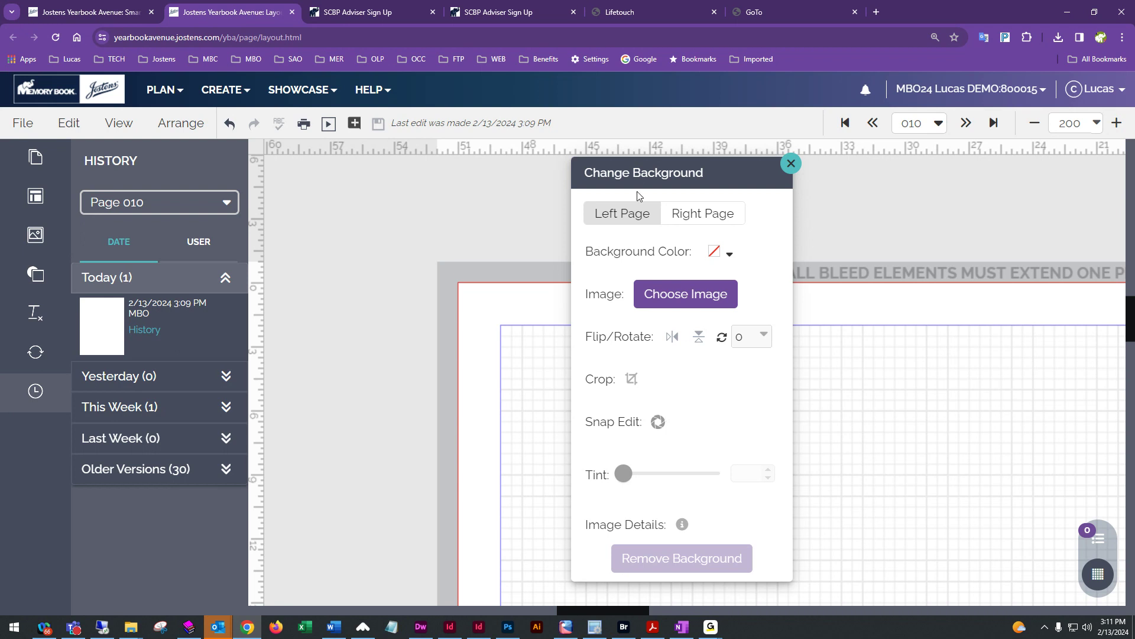
{"action": "mouse_move", "coordinate": [639, 177]}
{"action": "left_mouse_down"}
{"action": "mouse_move", "coordinate": [707, 182]}
{"action": "mouse_move", "coordinate": [654, 182]}
{"action": "left_mouse_up"}
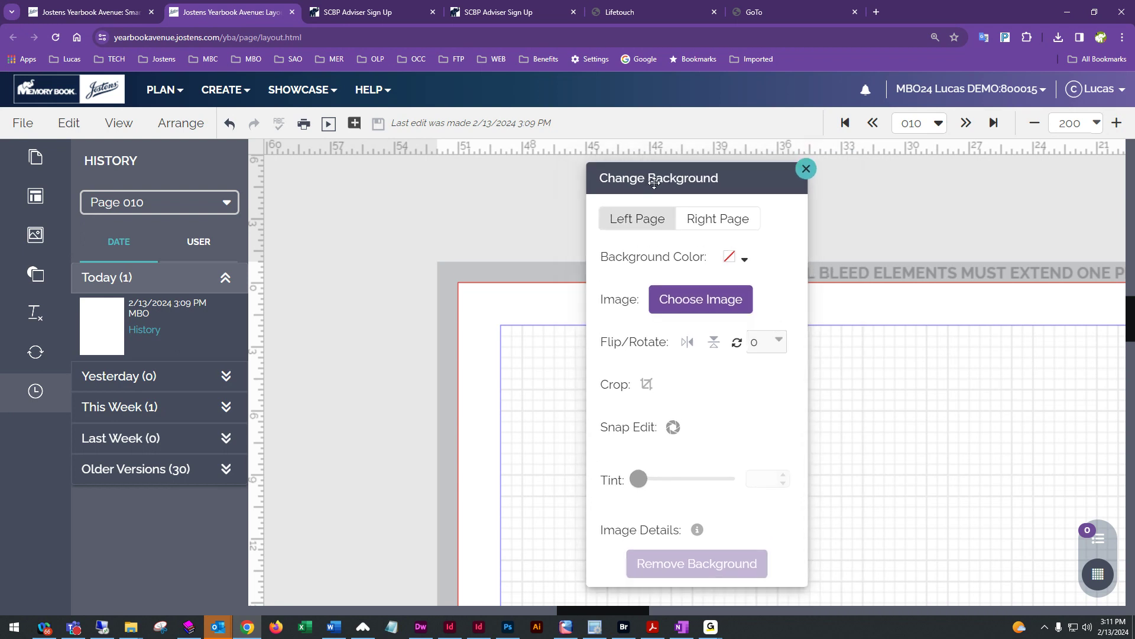
{"action": "left_click_drag", "start_coordinate": [728, 188], "coordinate": [454, 198]}
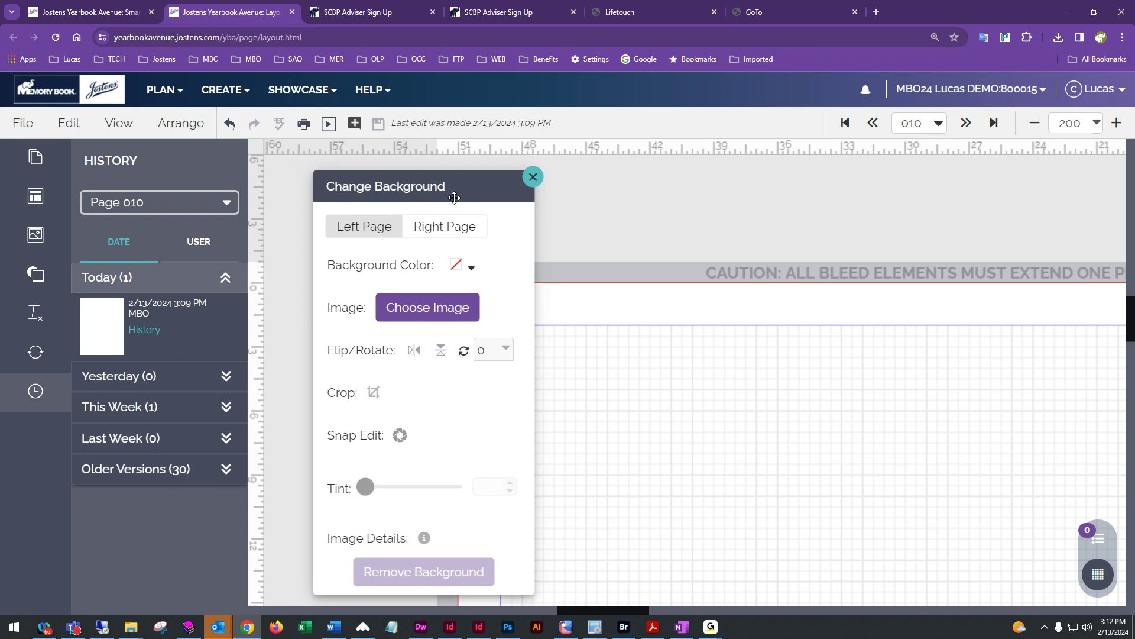
{"action": "left_click", "coordinate": [530, 183]}
Examine the editing commands, the options for selecting elements by type, and the Grids & Guides options.
{"action": "left_click", "coordinate": [69, 122]}
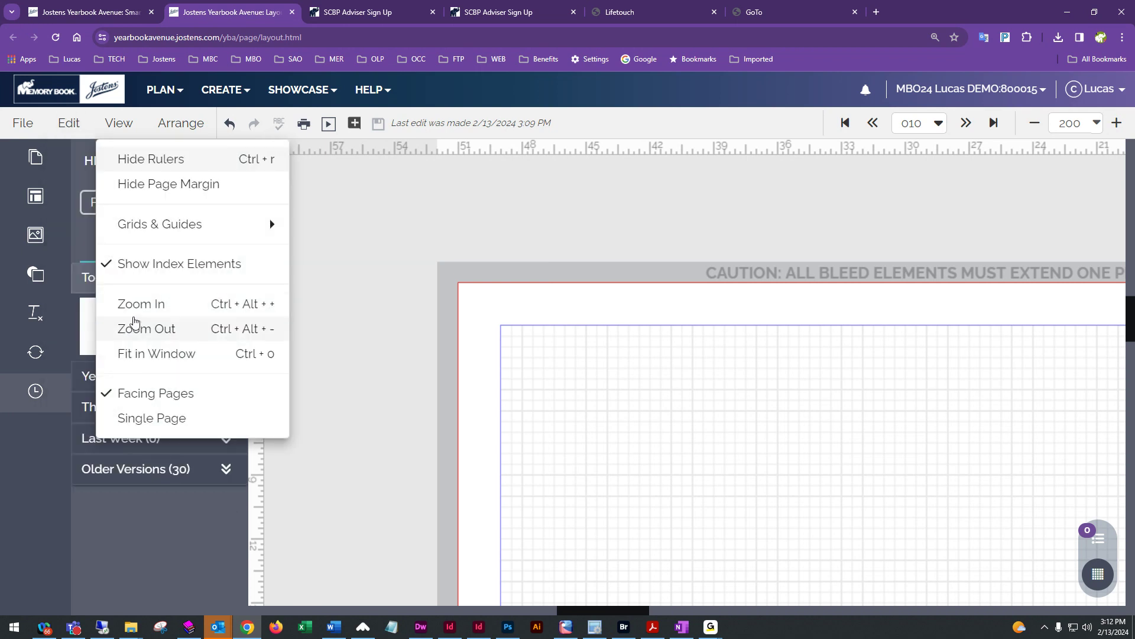
{"action": "mouse_move", "coordinate": [126, 414]}
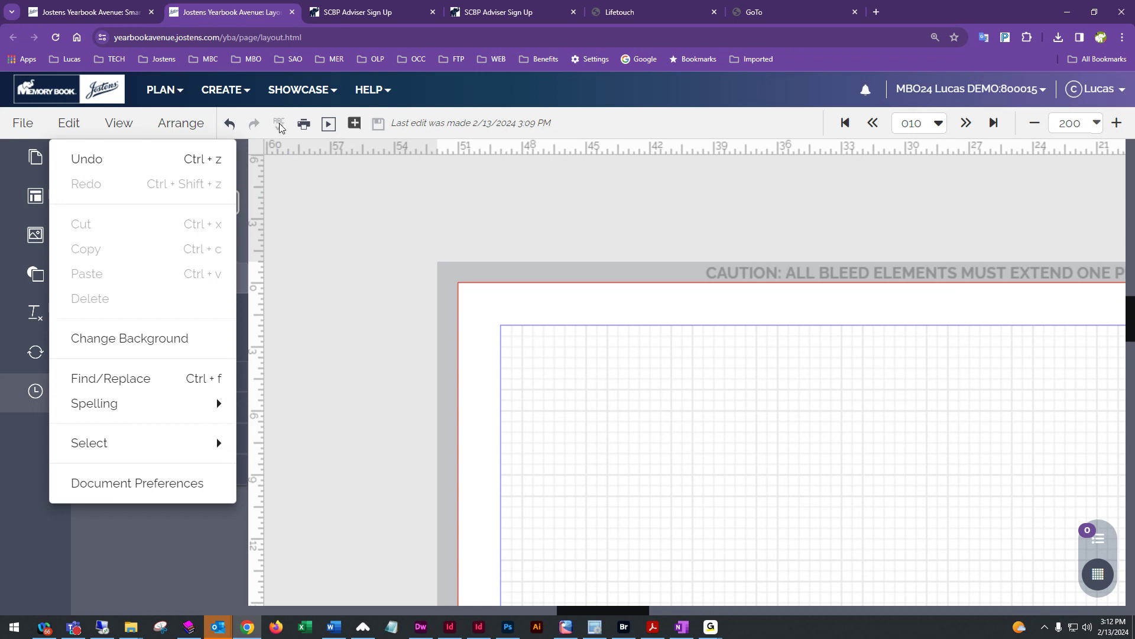
{"action": "mouse_move", "coordinate": [158, 440]}
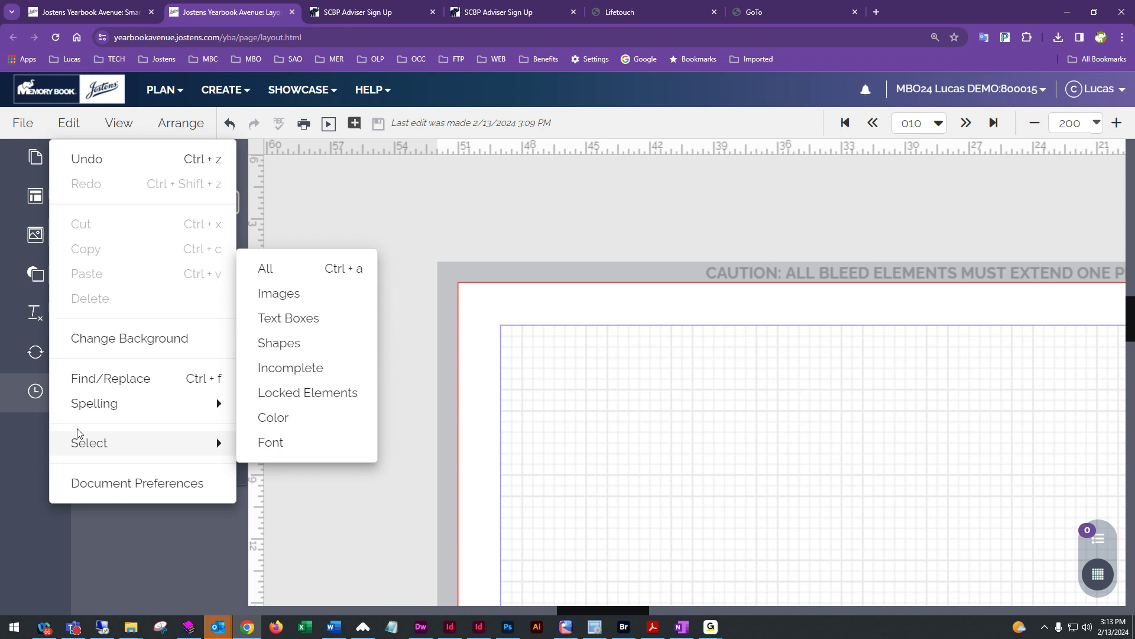
{"action": "mouse_move", "coordinate": [108, 441]}
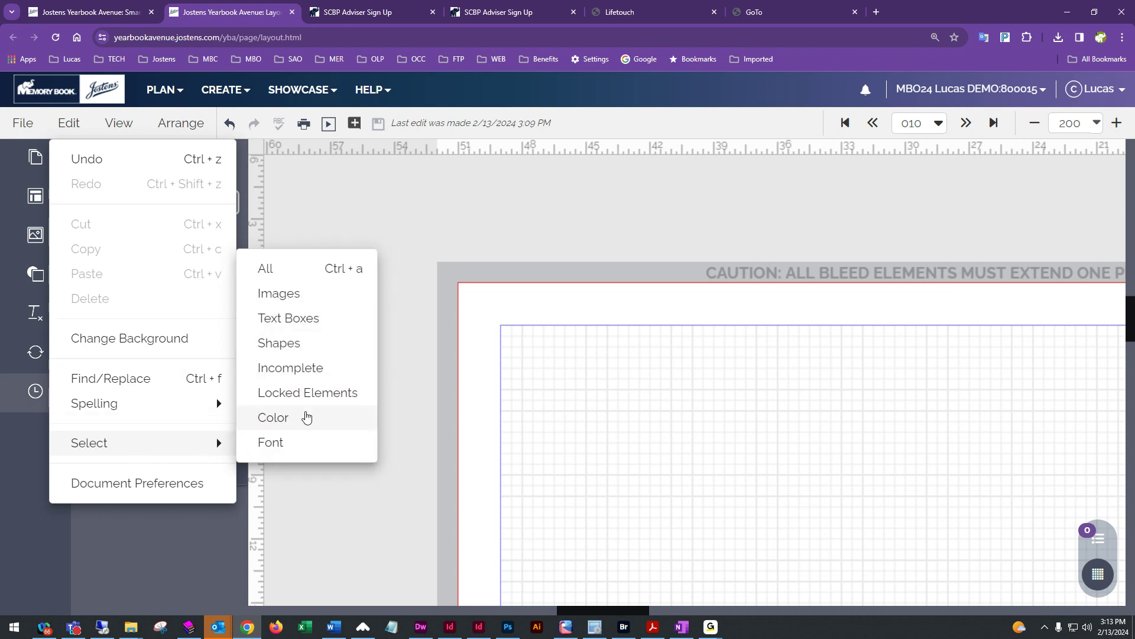
{"action": "left_click", "coordinate": [118, 124]}
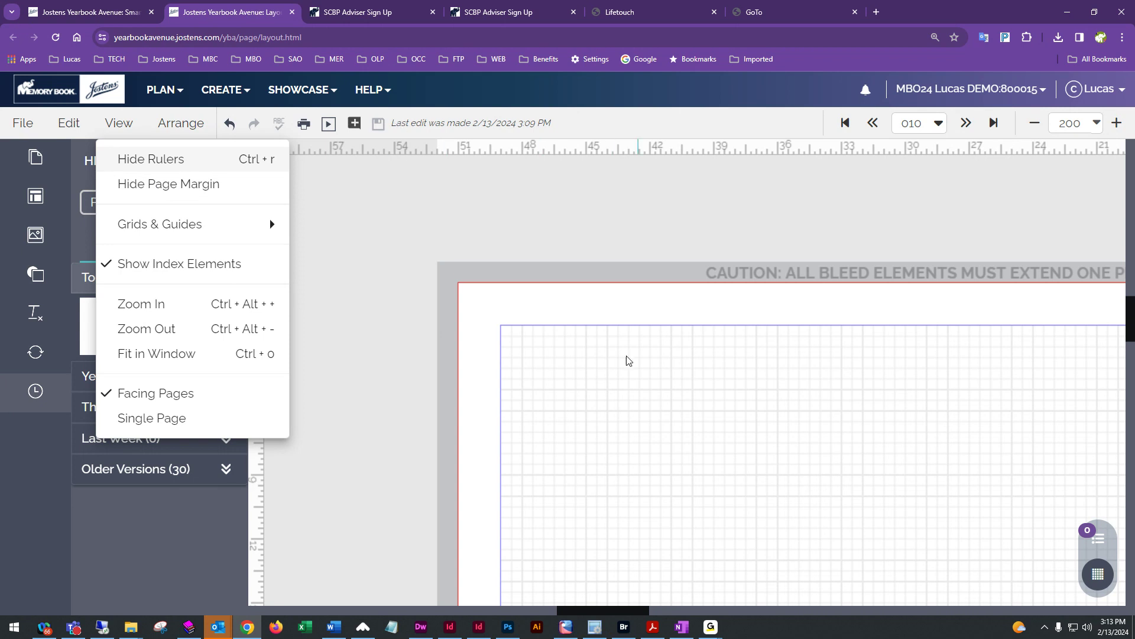
{"action": "mouse_move", "coordinate": [271, 221]}
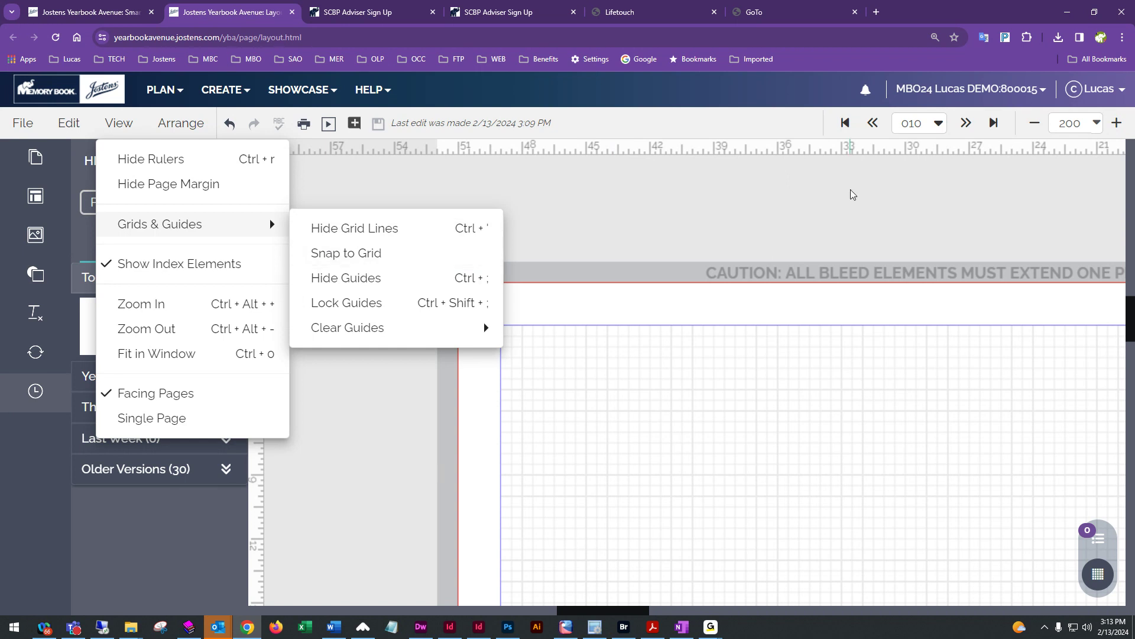
Place two horizontal and two vertical guides near page 10's upper outer corner, with the outer vertical guide at about 45 on the ruler.
{"action": "left_click_drag", "start_coordinate": [724, 145], "coordinate": [757, 361]}
{"action": "left_click_drag", "start_coordinate": [740, 152], "coordinate": [761, 375]}
{"action": "left_click_drag", "start_coordinate": [263, 275], "coordinate": [579, 317]}
{"action": "left_click_drag", "start_coordinate": [262, 279], "coordinate": [639, 339]}
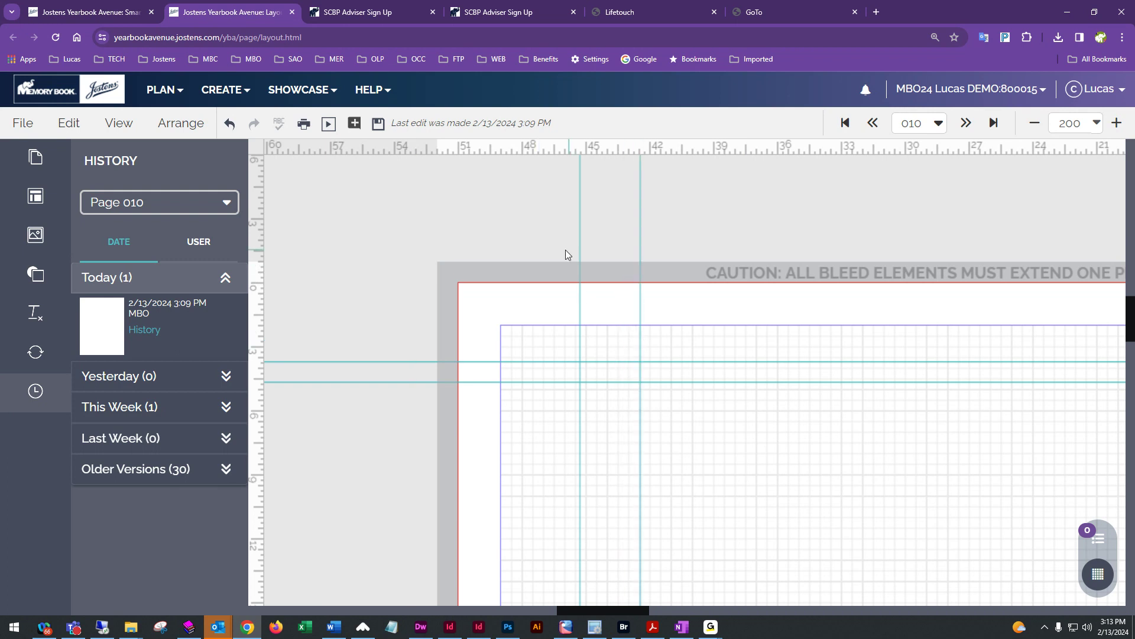
{"action": "left_click_drag", "start_coordinate": [580, 215], "coordinate": [586, 219]}
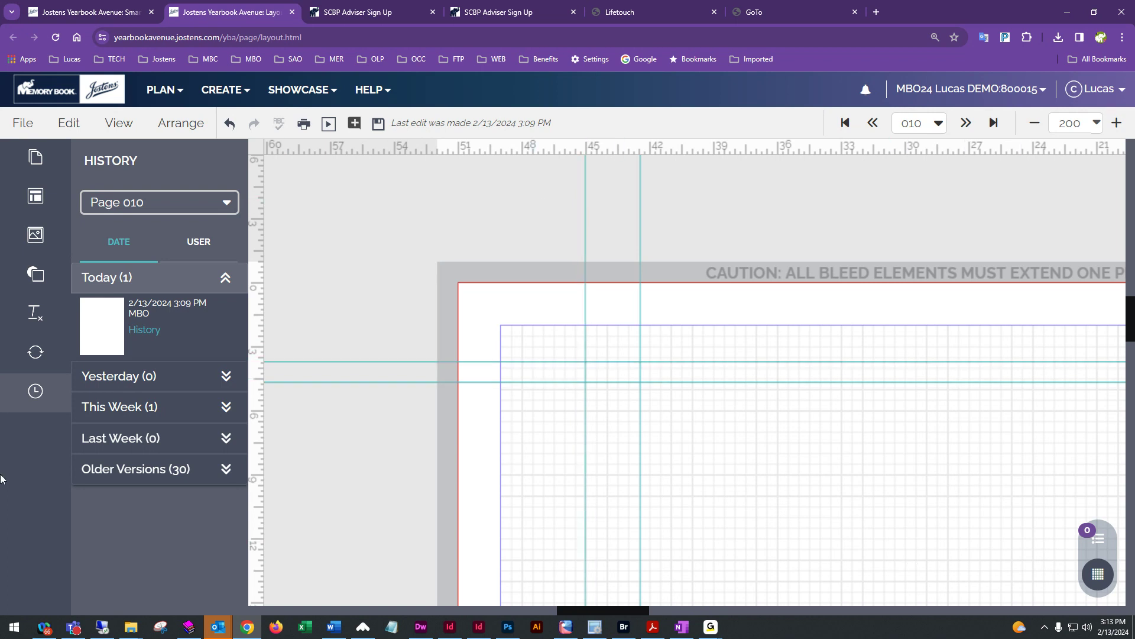
Set the layout zoom to Fit so the whole spread is in view.
{"action": "left_click", "coordinate": [116, 130]}
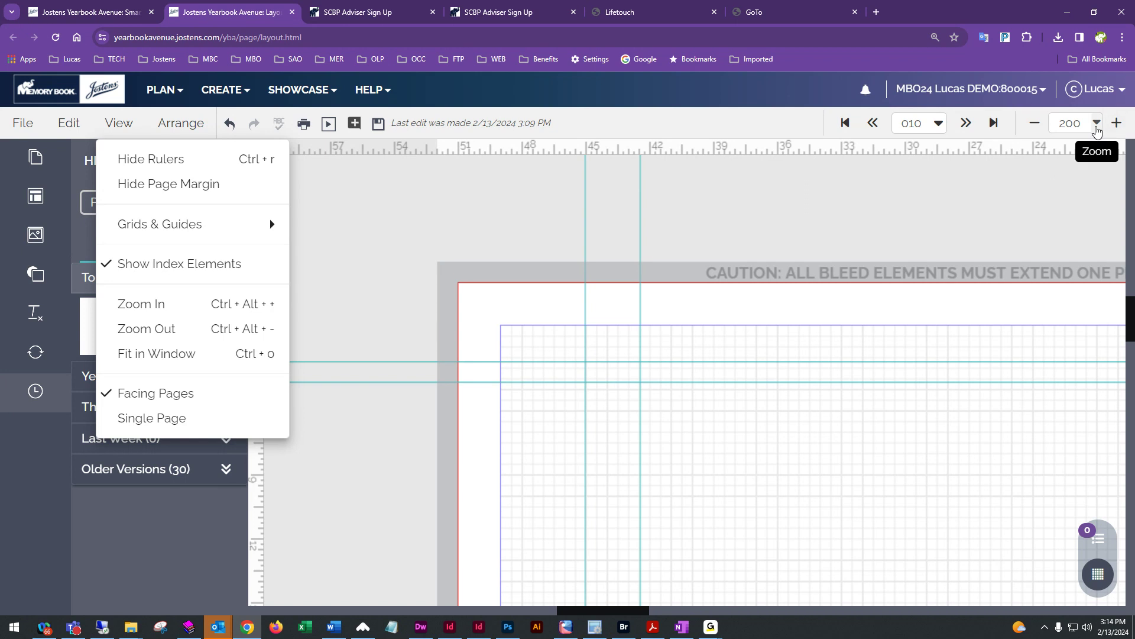
{"action": "left_click", "coordinate": [1095, 123]}
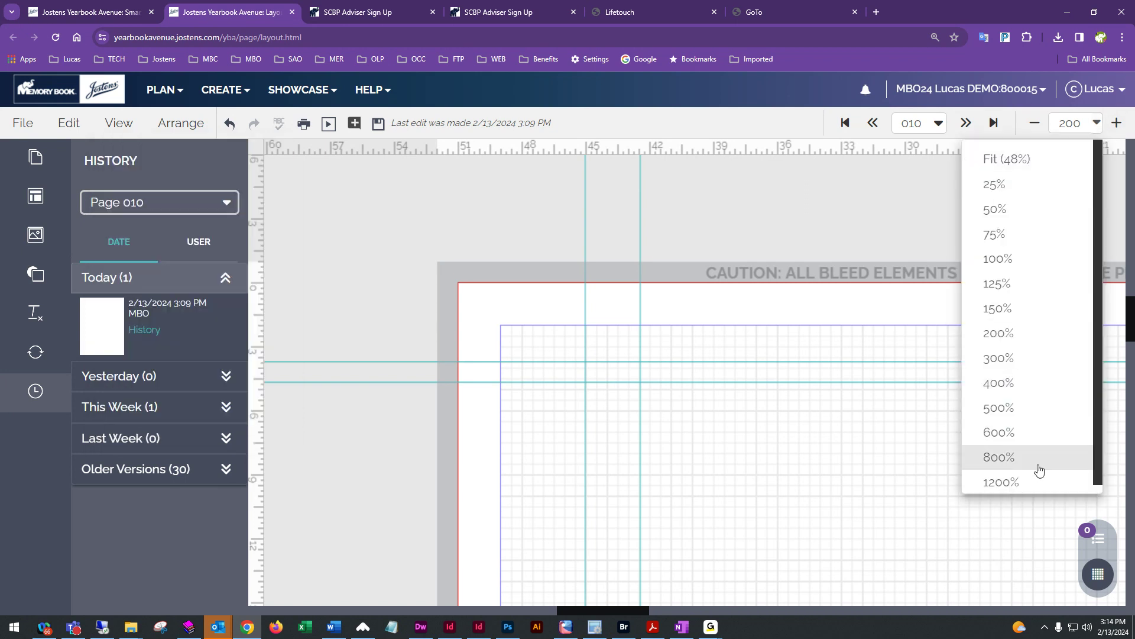
{"action": "left_click", "coordinate": [380, 203]}
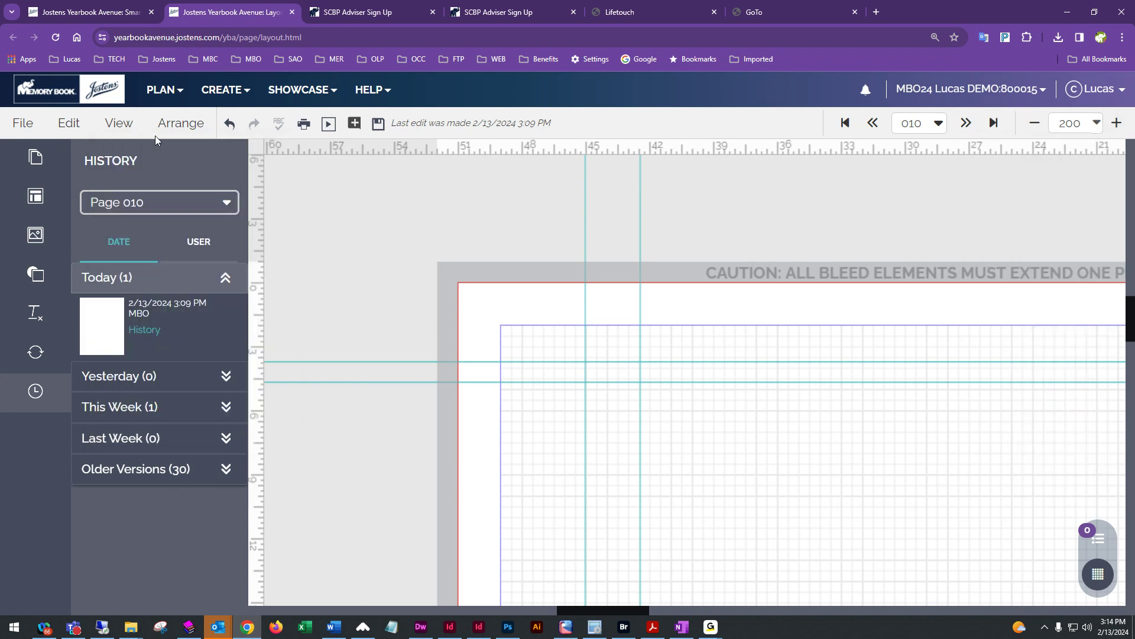
{"action": "left_click", "coordinate": [118, 123]}
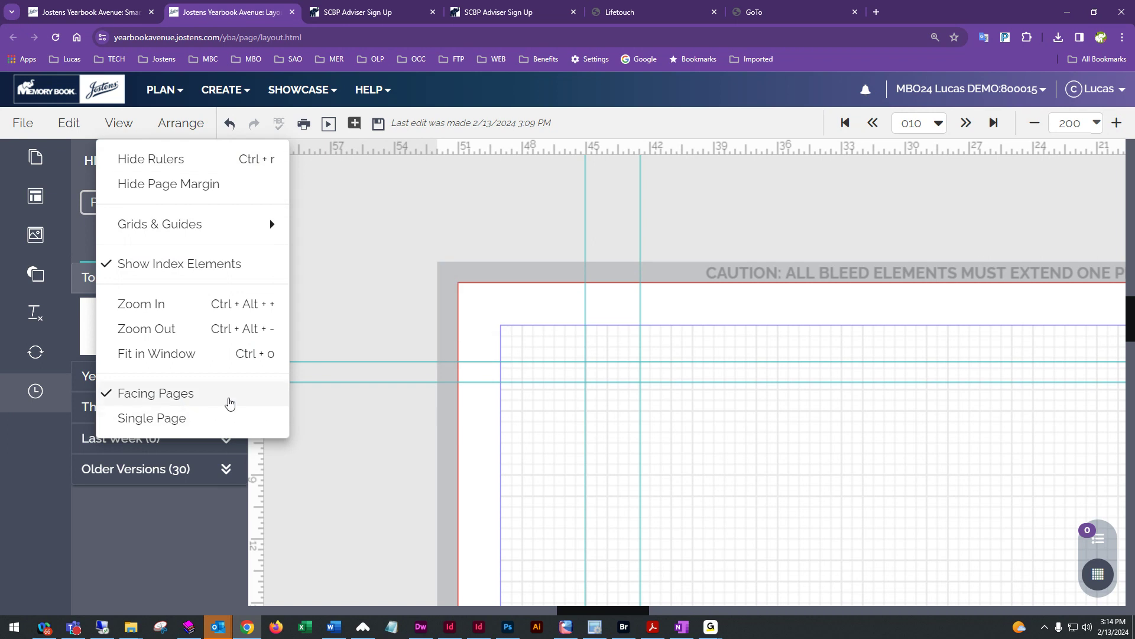
{"action": "left_click", "coordinate": [1097, 123]}
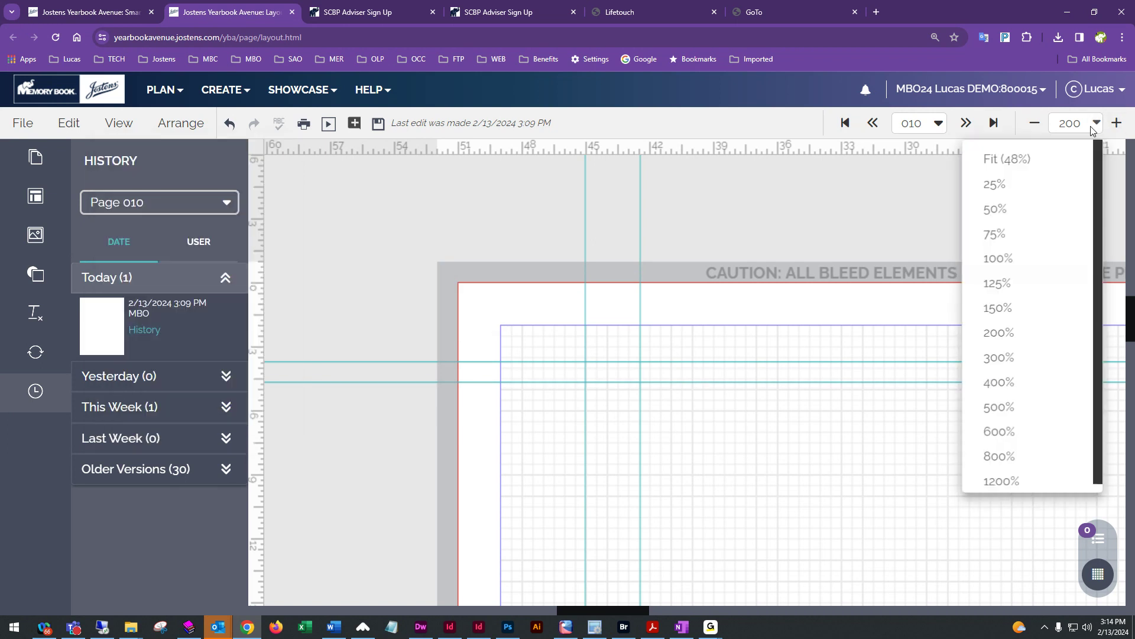
{"action": "left_click", "coordinate": [1022, 161]}
Look through the older saved versions in page 10's history, then return to the art options.
{"action": "left_click", "coordinate": [119, 123]}
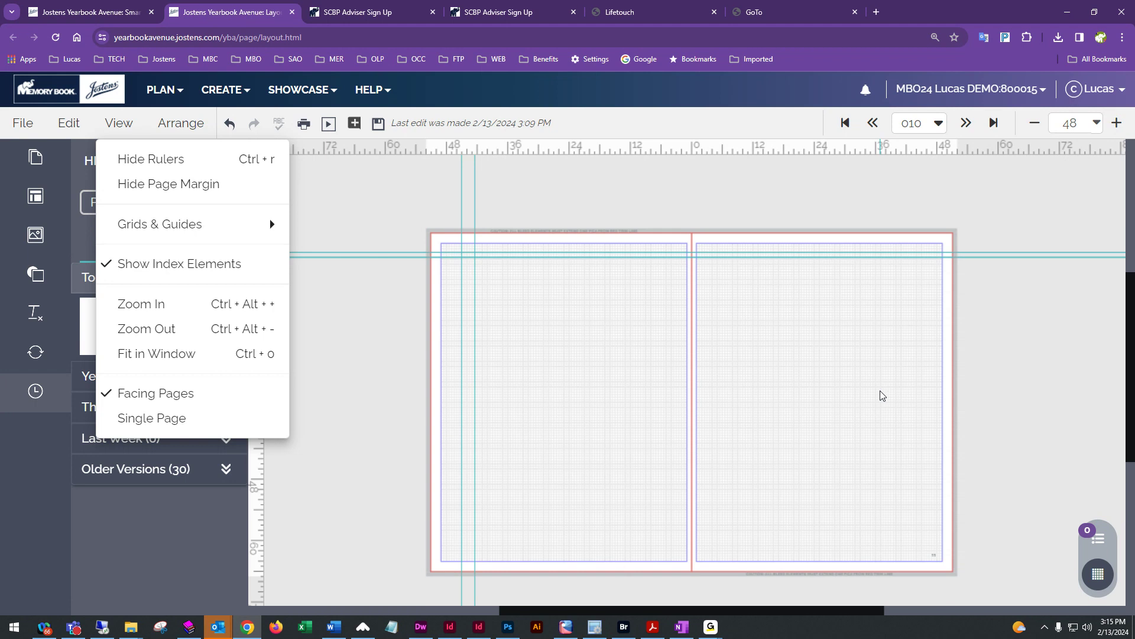
{"action": "left_click", "coordinate": [183, 124]}
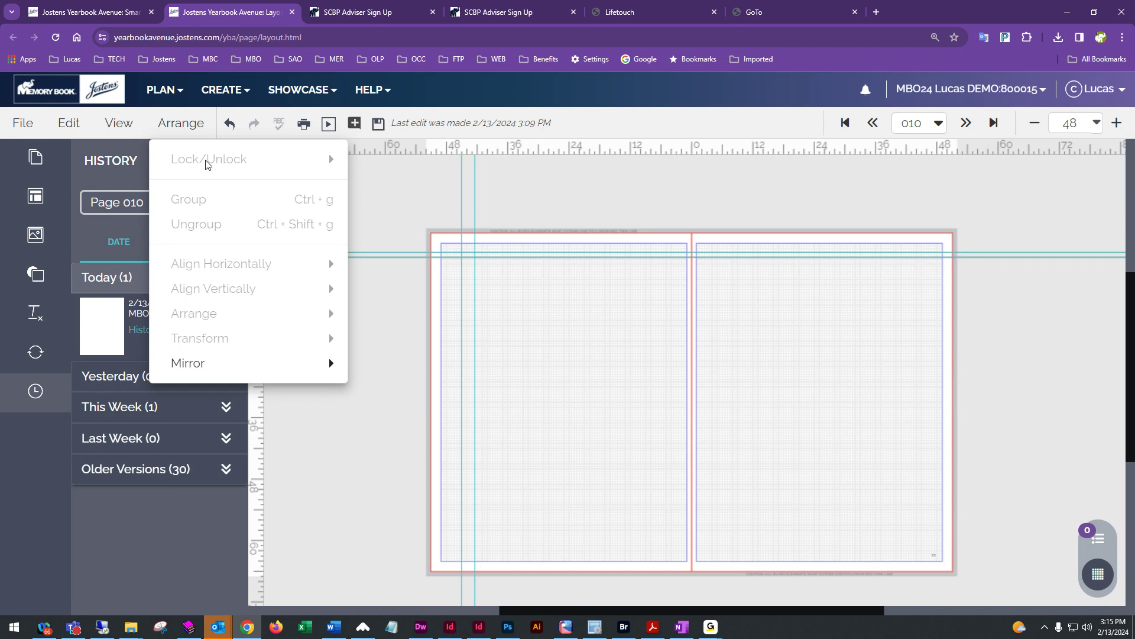
{"action": "left_click", "coordinate": [35, 275]}
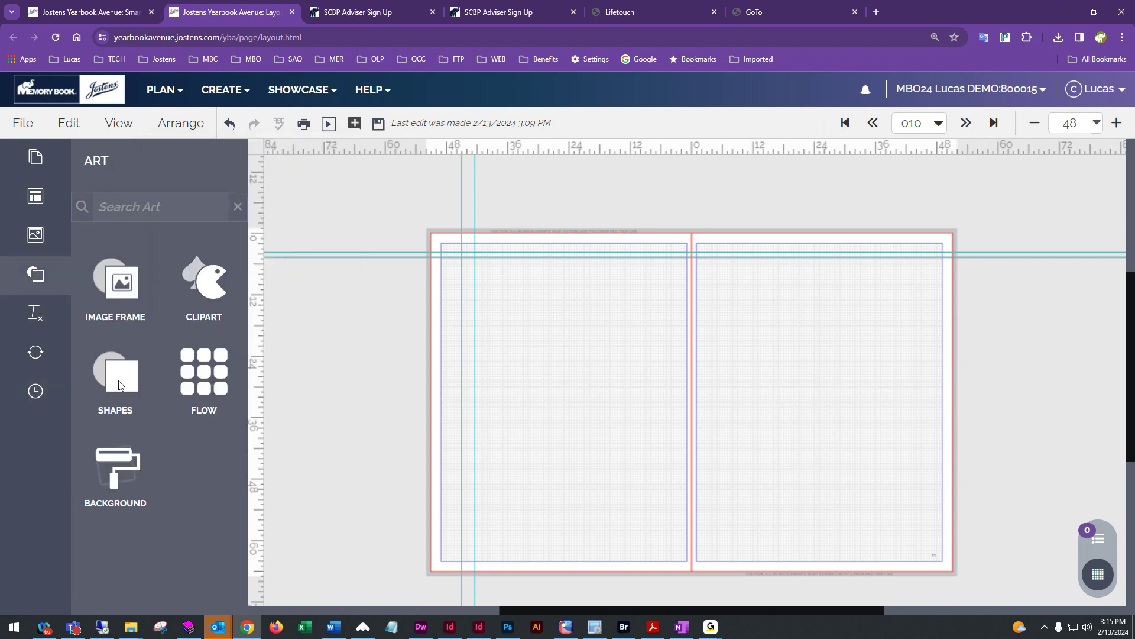
{"action": "left_click", "coordinate": [35, 389]}
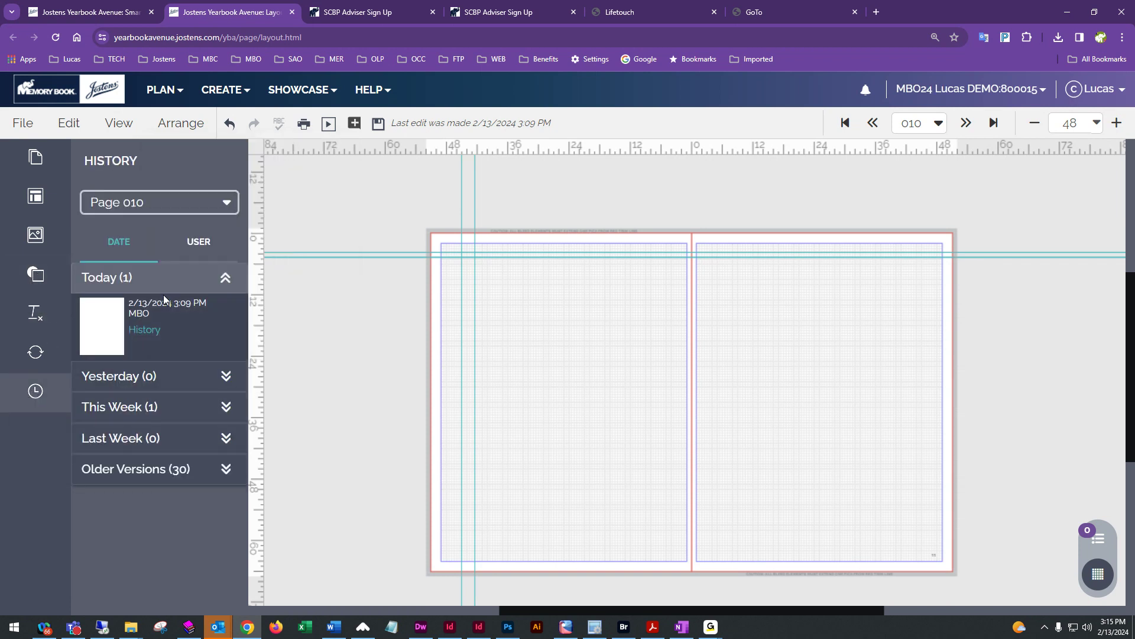
{"action": "left_click", "coordinate": [161, 467]}
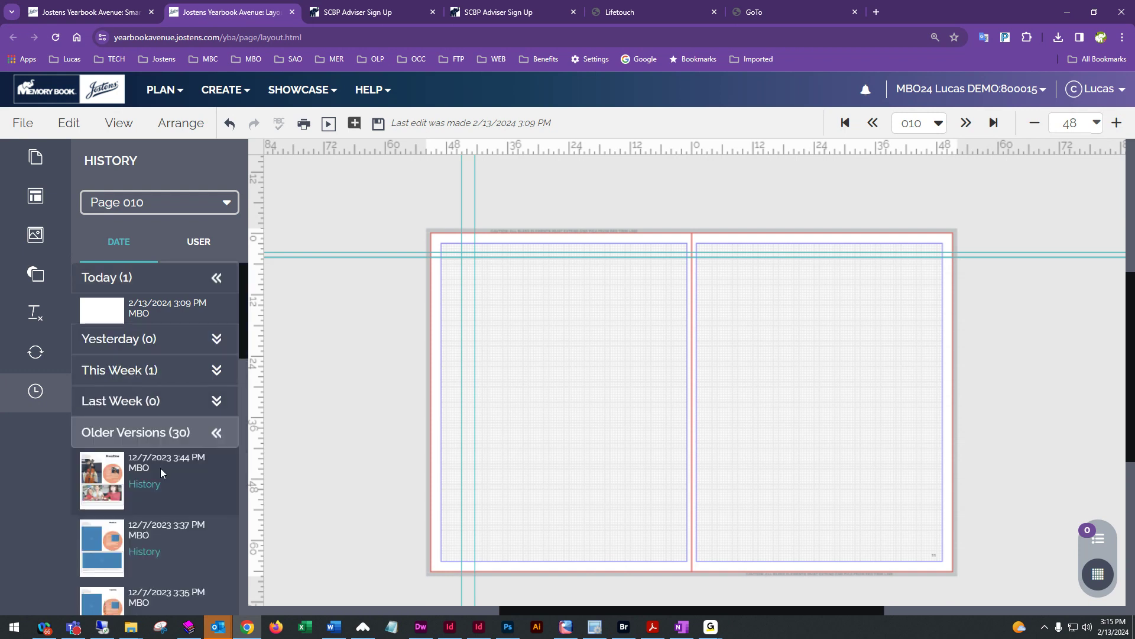
{"action": "scroll", "coordinate": [163, 468], "scroll_direction": "down", "scroll_amount": 10}
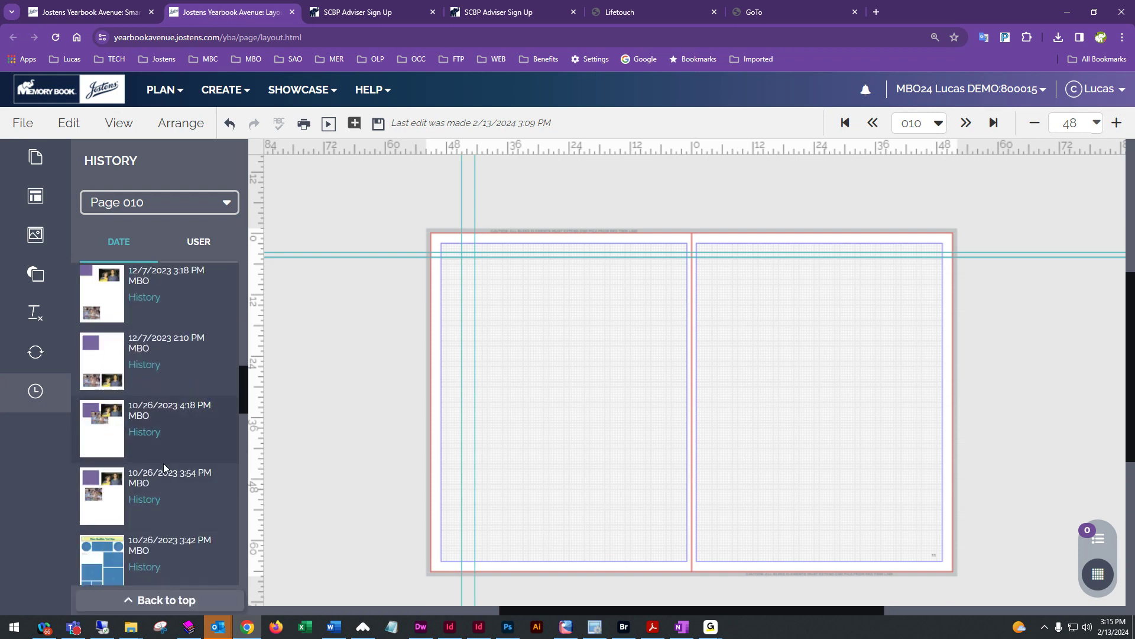
{"action": "scroll", "coordinate": [164, 469], "scroll_direction": "down", "scroll_amount": 8}
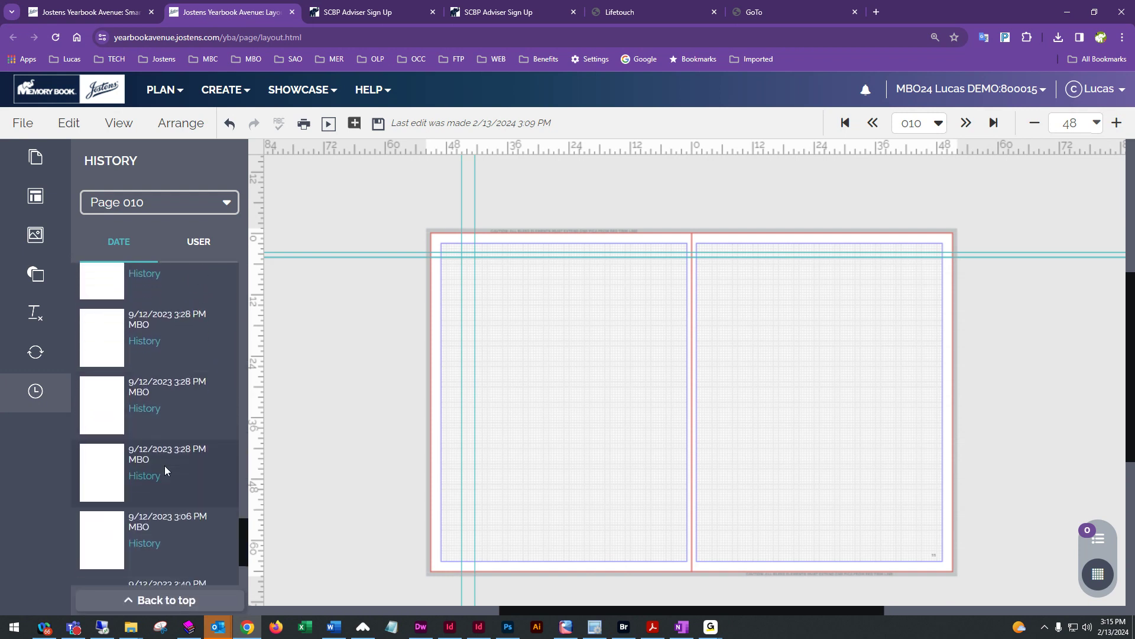
{"action": "left_click", "coordinate": [35, 274]}
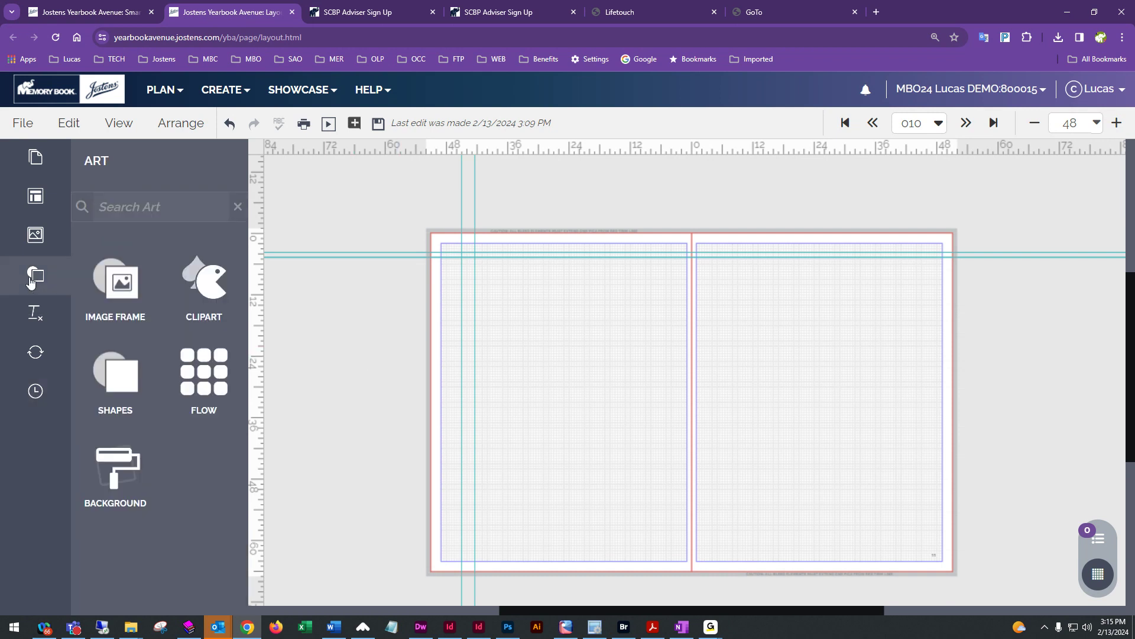
Place a circle, a square and a diamond from the basic shapes on the upper half of page 10.
{"action": "left_click", "coordinate": [115, 375]}
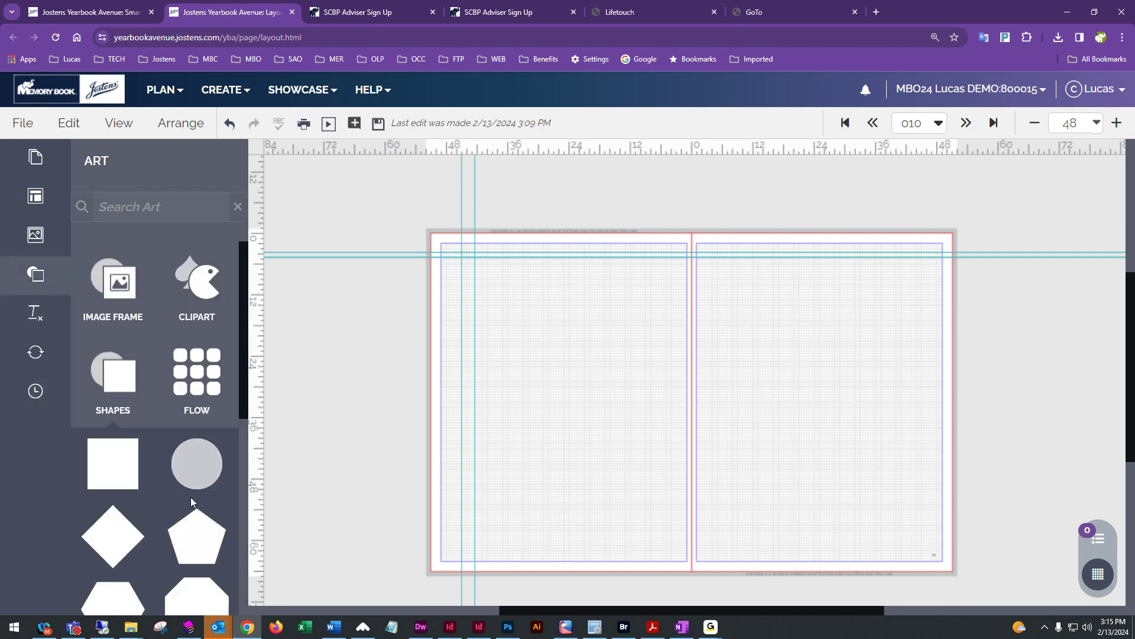
{"action": "left_click_drag", "start_coordinate": [199, 471], "coordinate": [476, 343]}
{"action": "left_click_drag", "start_coordinate": [112, 463], "coordinate": [527, 343]}
{"action": "left_click_drag", "start_coordinate": [112, 536], "coordinate": [636, 341]}
{"action": "left_click_drag", "start_coordinate": [530, 337], "coordinate": [578, 385]}
{"action": "left_click", "coordinate": [634, 467]}
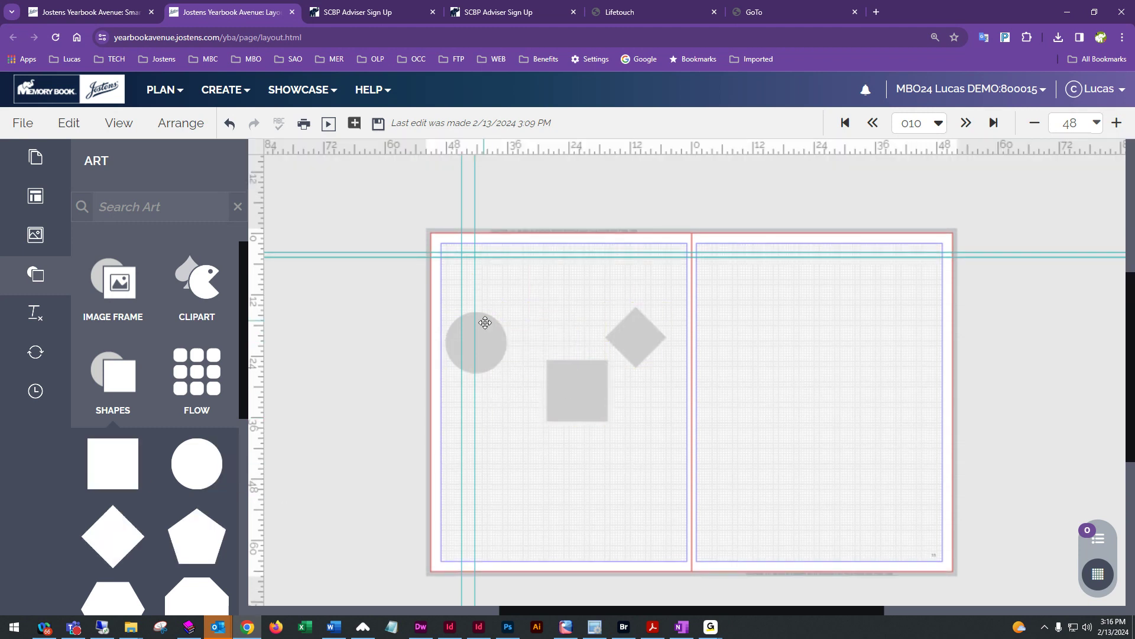
Fill the circle with the dark blue from the Classic colors.
{"action": "left_click", "coordinate": [494, 342]}
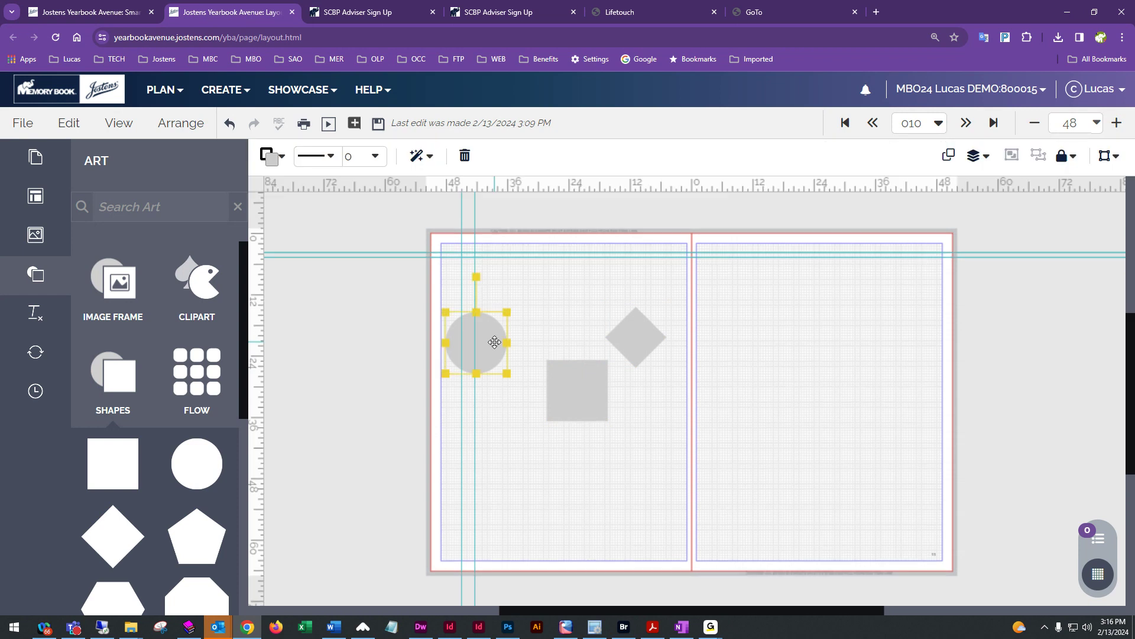
{"action": "left_click", "coordinate": [270, 156]}
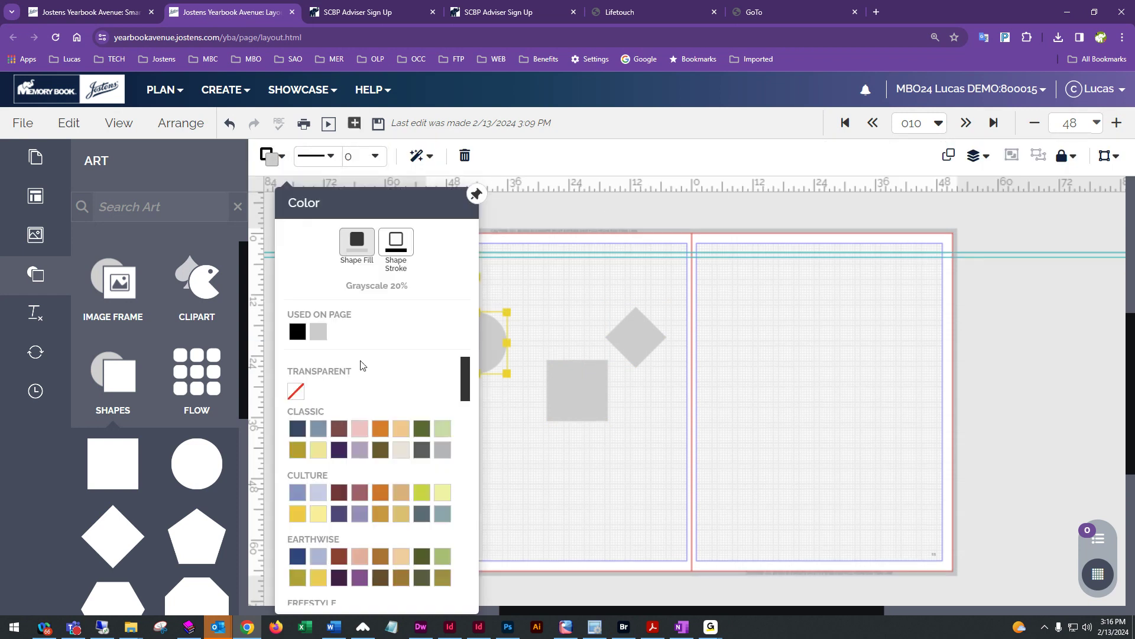
{"action": "left_click", "coordinate": [297, 429]}
{"action": "key", "text": "Escape"}
Fill the square with the Classic orange and the diamond with the Classic dark green.
{"action": "left_click", "coordinate": [566, 390]}
{"action": "left_click", "coordinate": [270, 156]}
{"action": "left_click", "coordinate": [380, 435]}
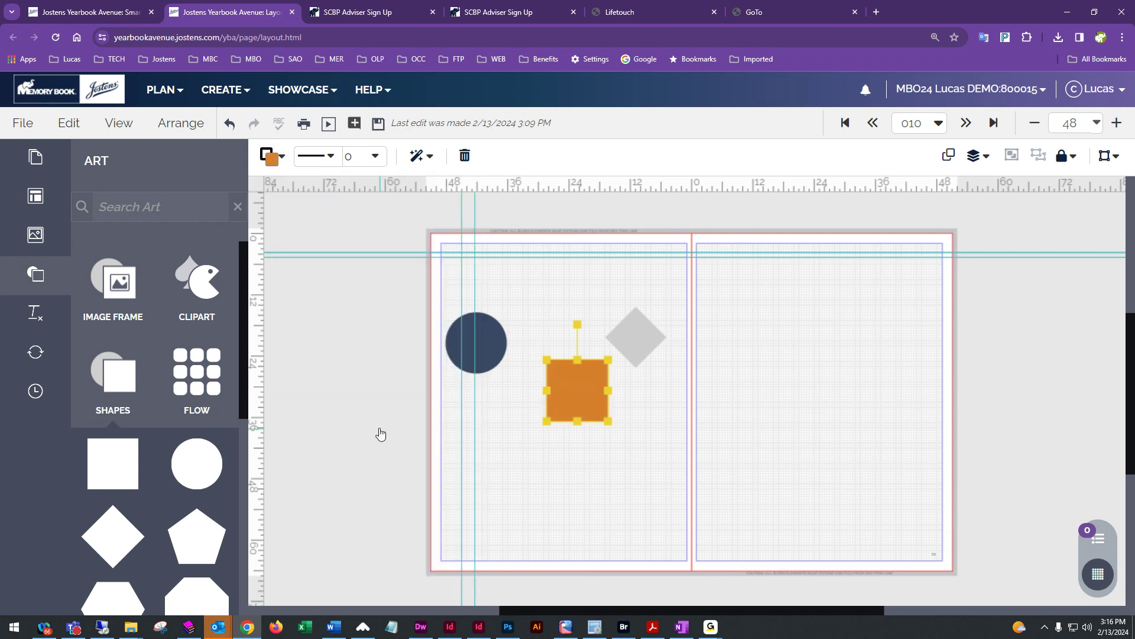
{"action": "left_click", "coordinate": [649, 345]}
{"action": "left_click", "coordinate": [270, 156]}
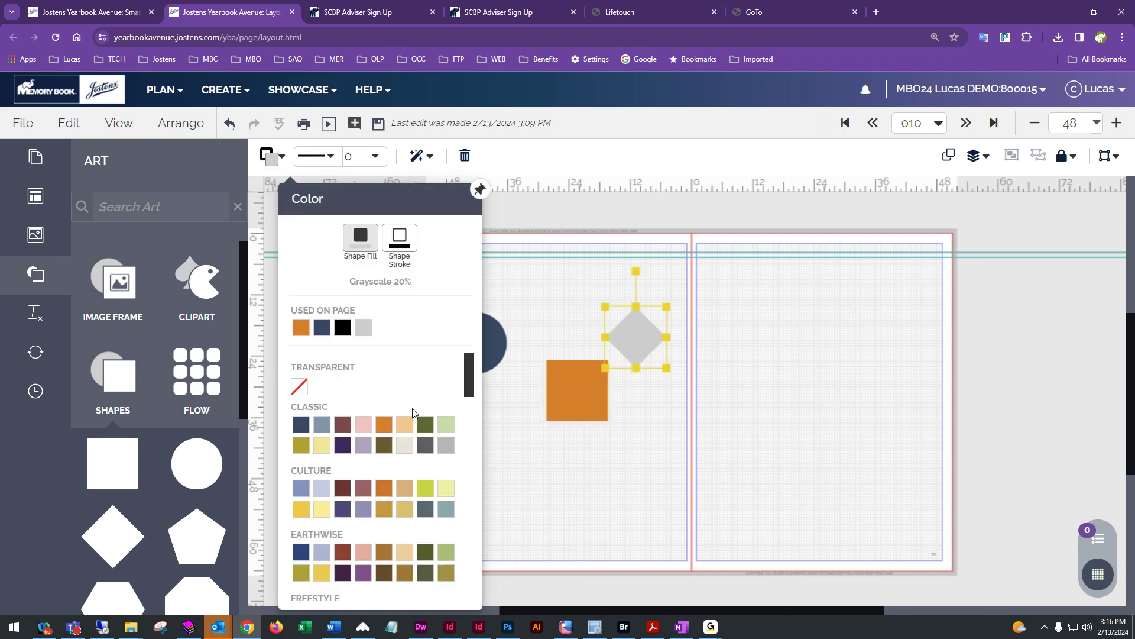
{"action": "left_click", "coordinate": [425, 424]}
Move the orange square slightly down and toward the circle, leaving nothing selected.
{"action": "left_click", "coordinate": [577, 391]}
{"action": "left_click_drag", "start_coordinate": [577, 390], "coordinate": [562, 401]}
{"action": "left_click", "coordinate": [537, 299]}
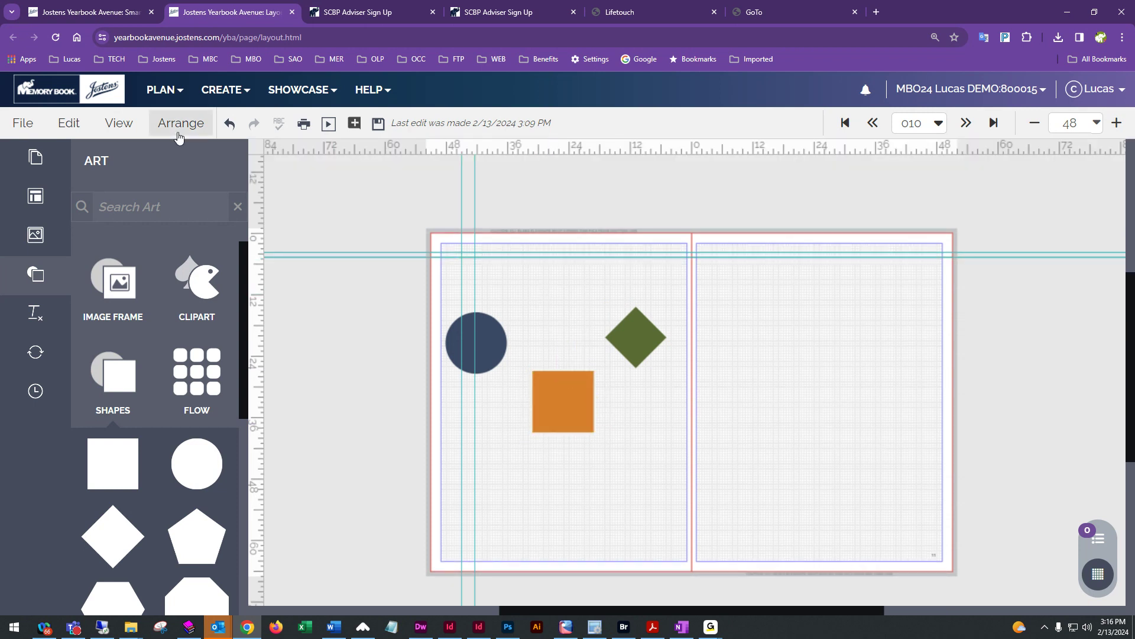
Select all three shapes and clear all guides from the spread.
{"action": "left_click_drag", "start_coordinate": [493, 300], "coordinate": [648, 455]}
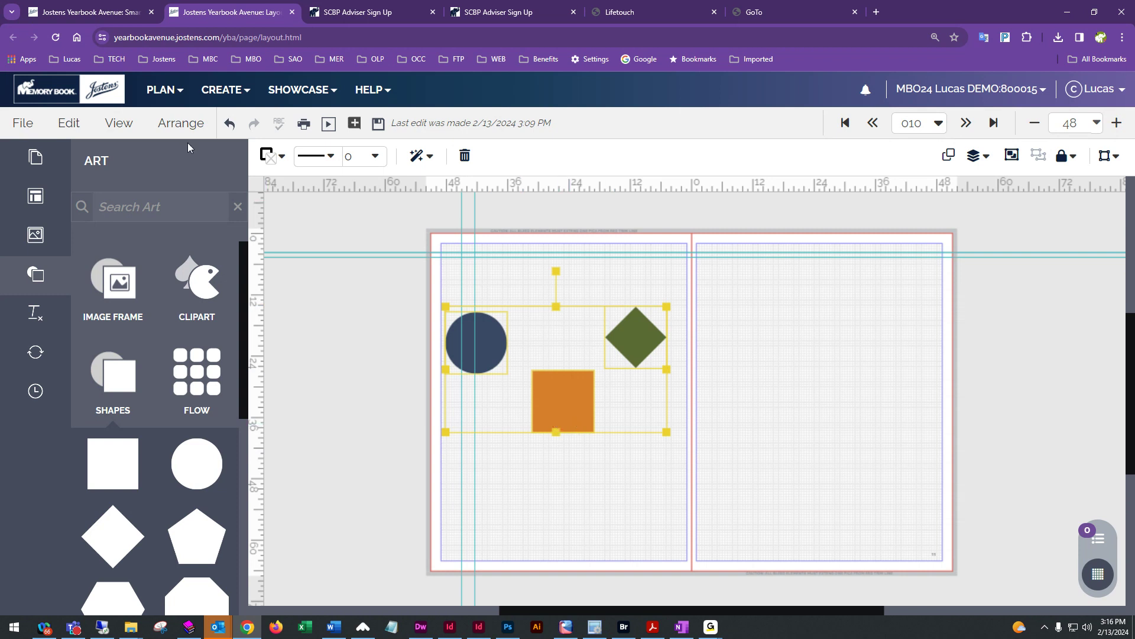
{"action": "left_click", "coordinate": [108, 125]}
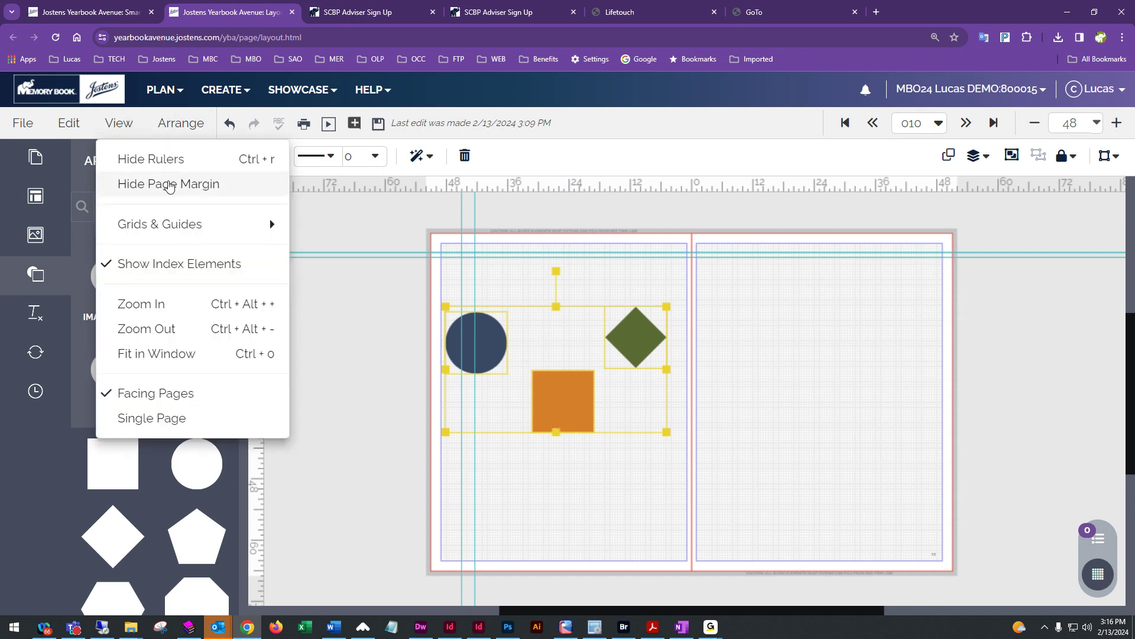
{"action": "mouse_move", "coordinate": [162, 226]}
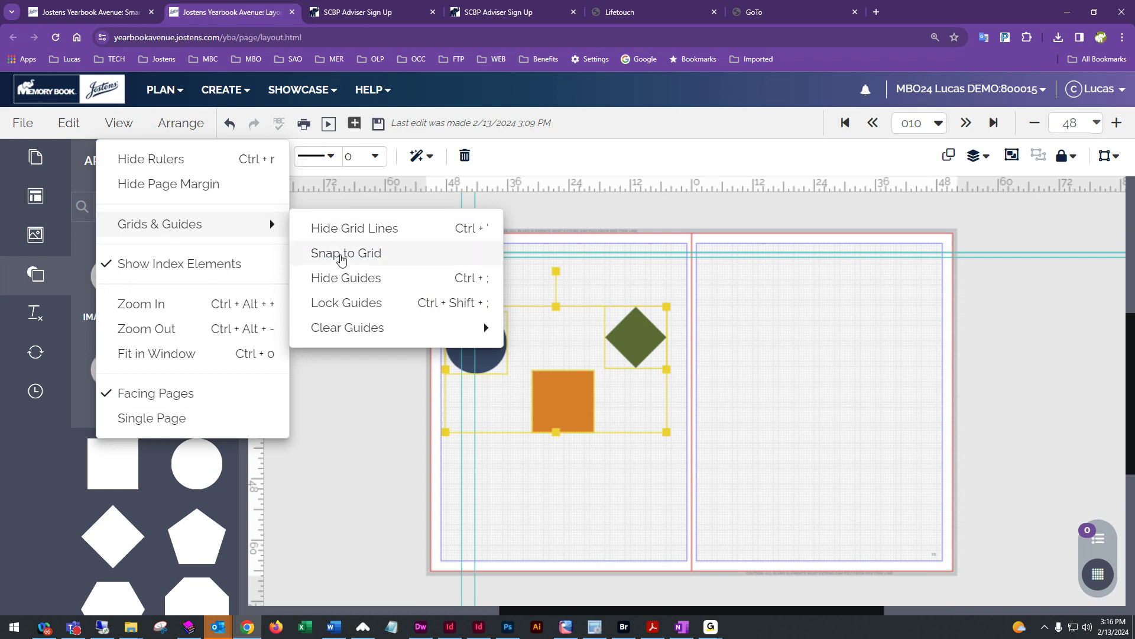
{"action": "mouse_move", "coordinate": [329, 332]}
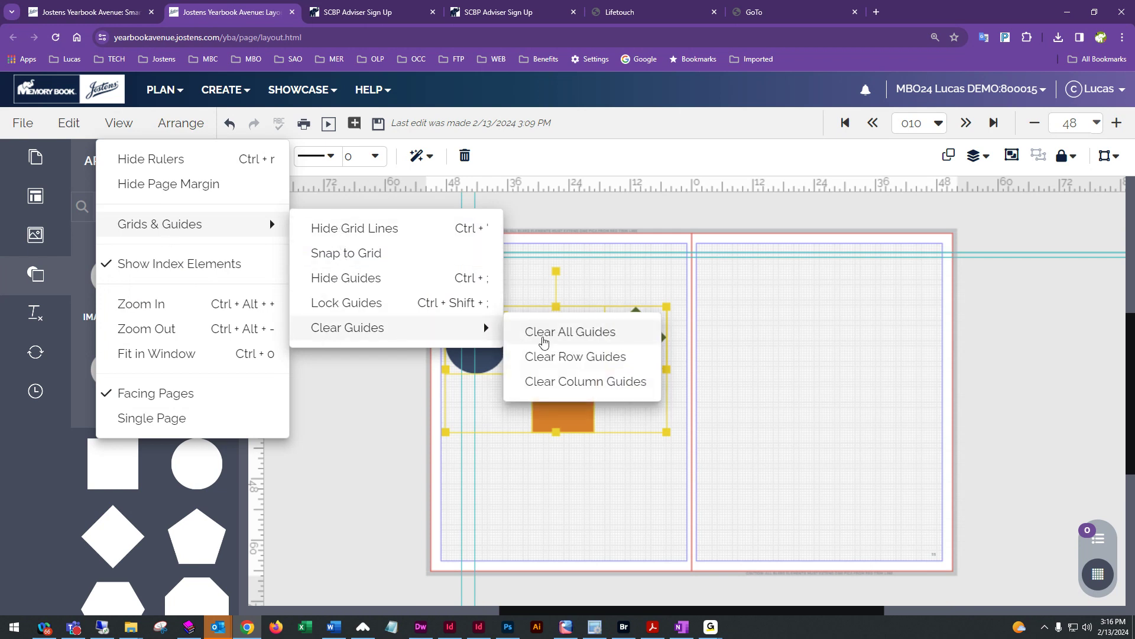
{"action": "left_click", "coordinate": [543, 331]}
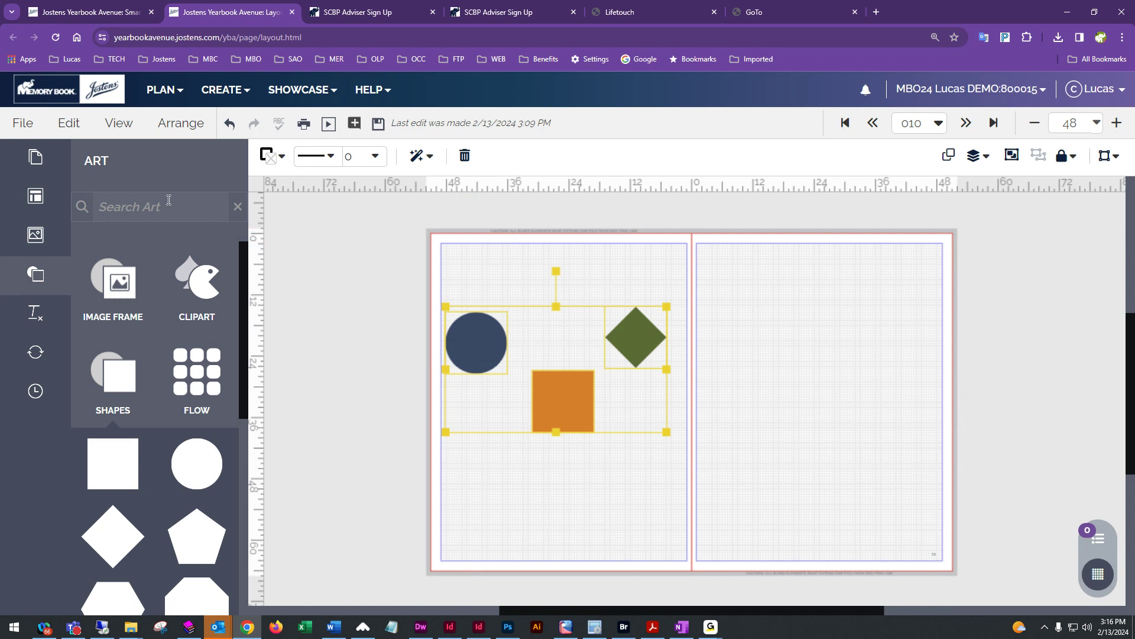
Check the lock options for the three shapes on page 10, and group the shapes.
{"action": "left_click", "coordinate": [177, 124]}
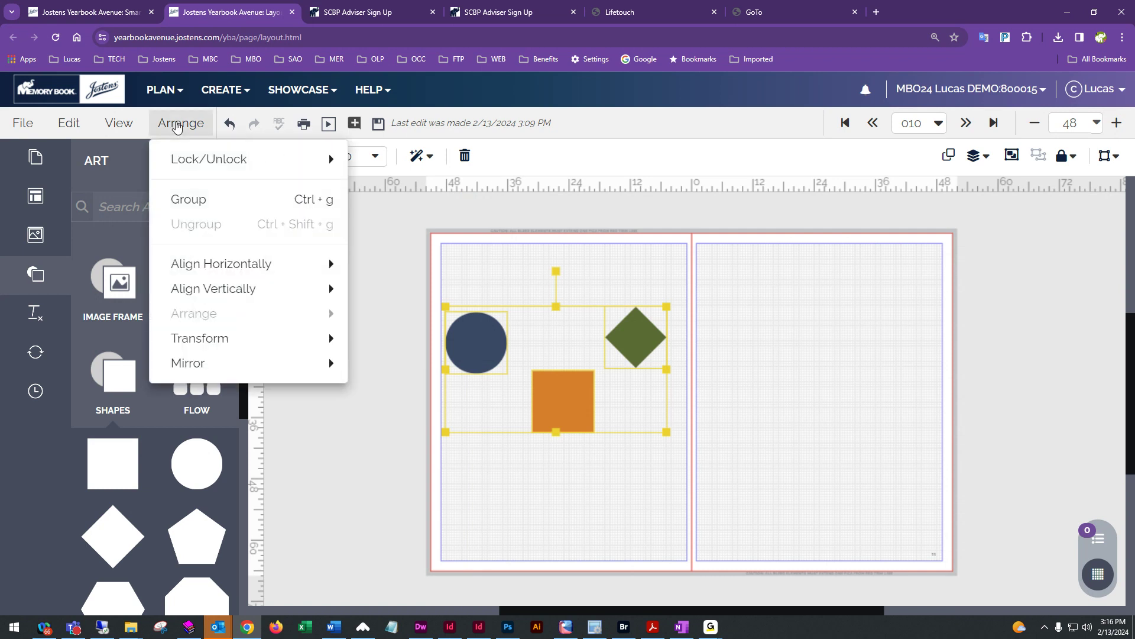
{"action": "mouse_move", "coordinate": [193, 160]}
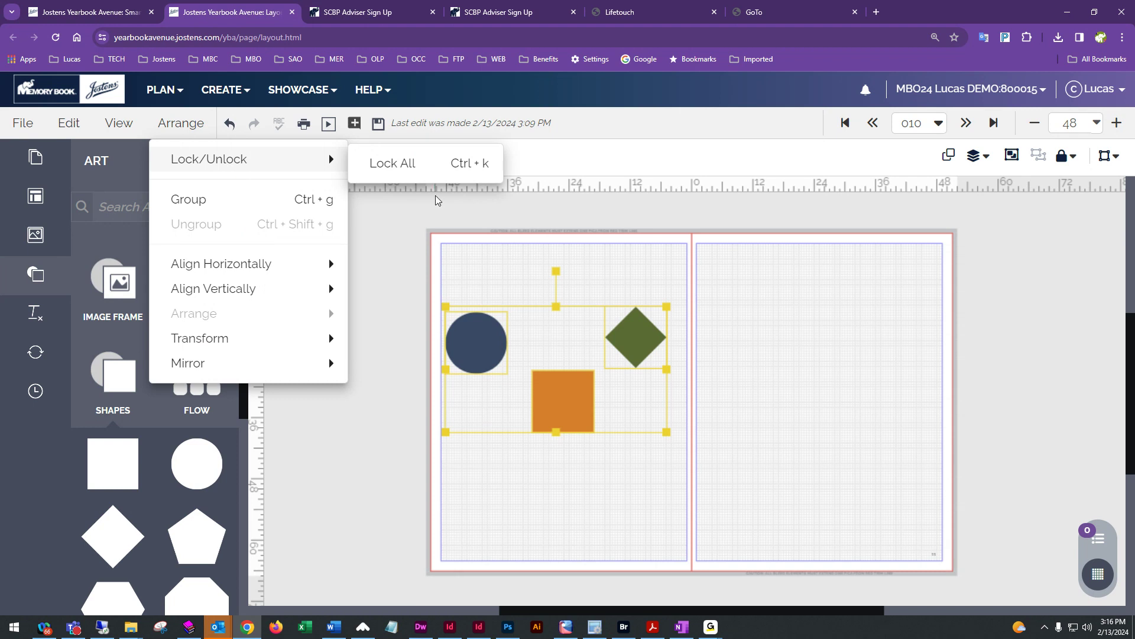
{"action": "left_click", "coordinate": [529, 260]}
{"action": "left_click_drag", "start_coordinate": [504, 269], "coordinate": [631, 431]}
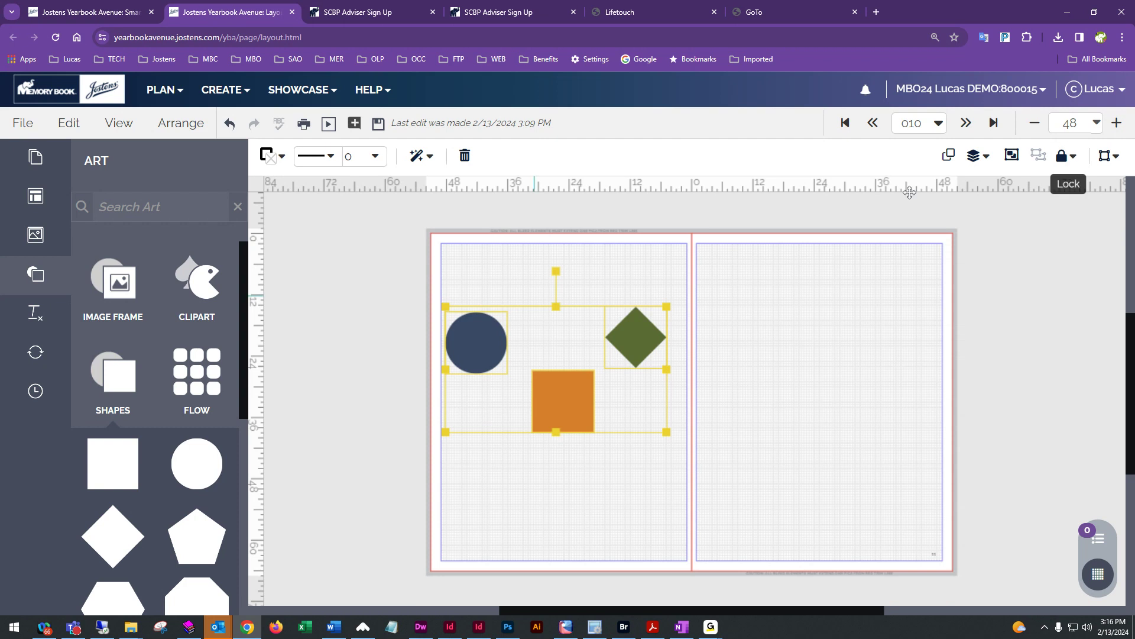
{"action": "left_click", "coordinate": [179, 124]}
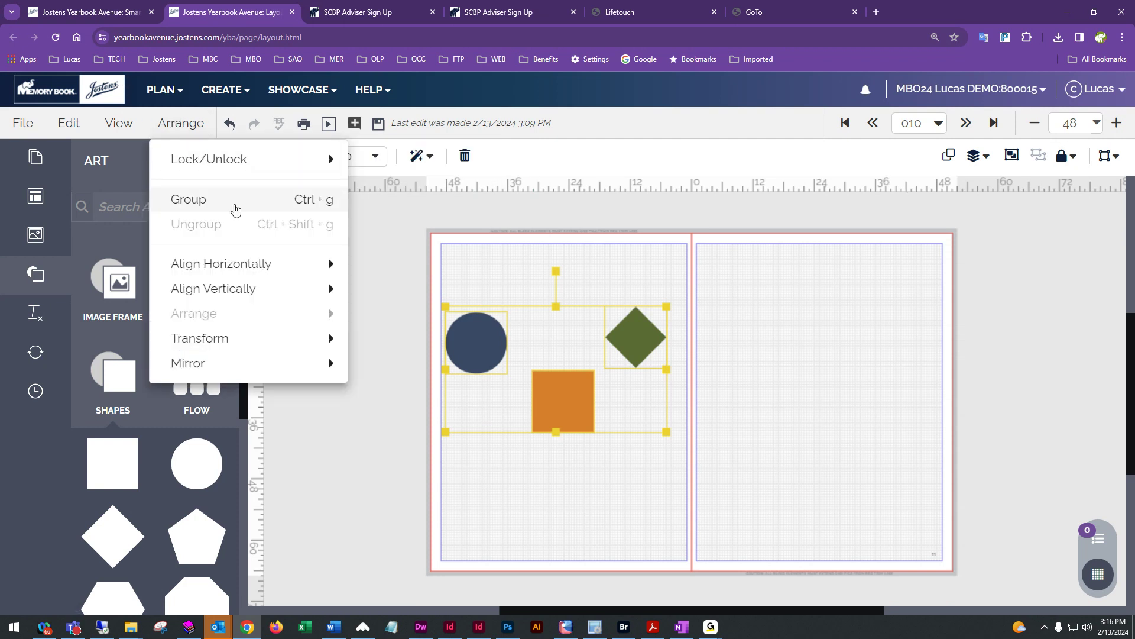
{"action": "left_click", "coordinate": [235, 208]}
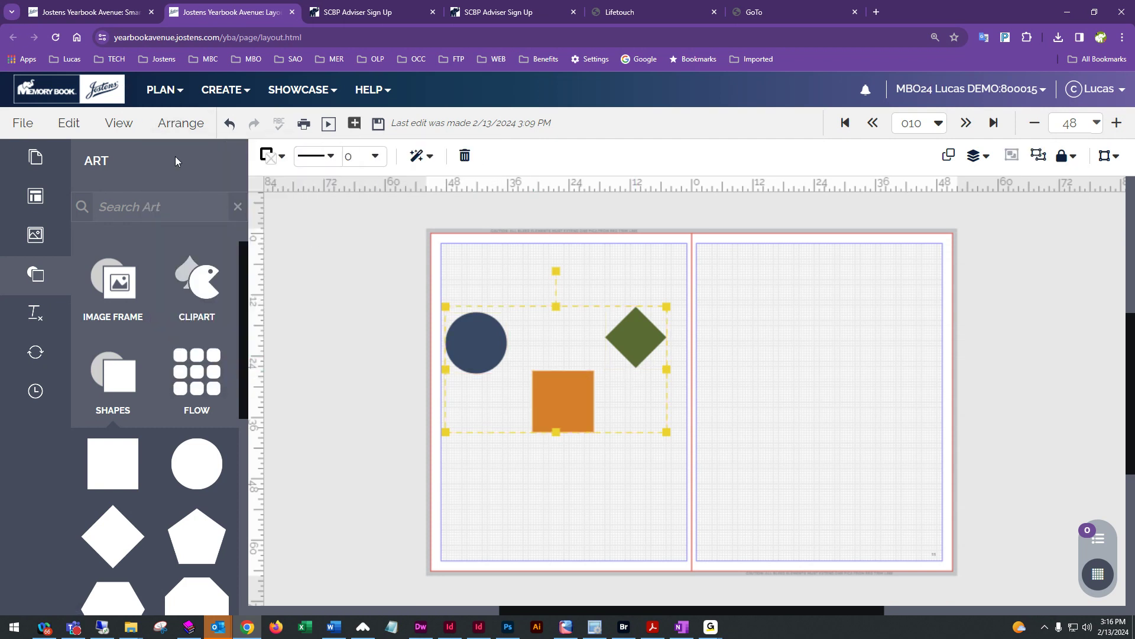
Review the arranging commands available for the grouped shapes, and ungroup them into separate objects.
{"action": "left_click", "coordinate": [186, 136]}
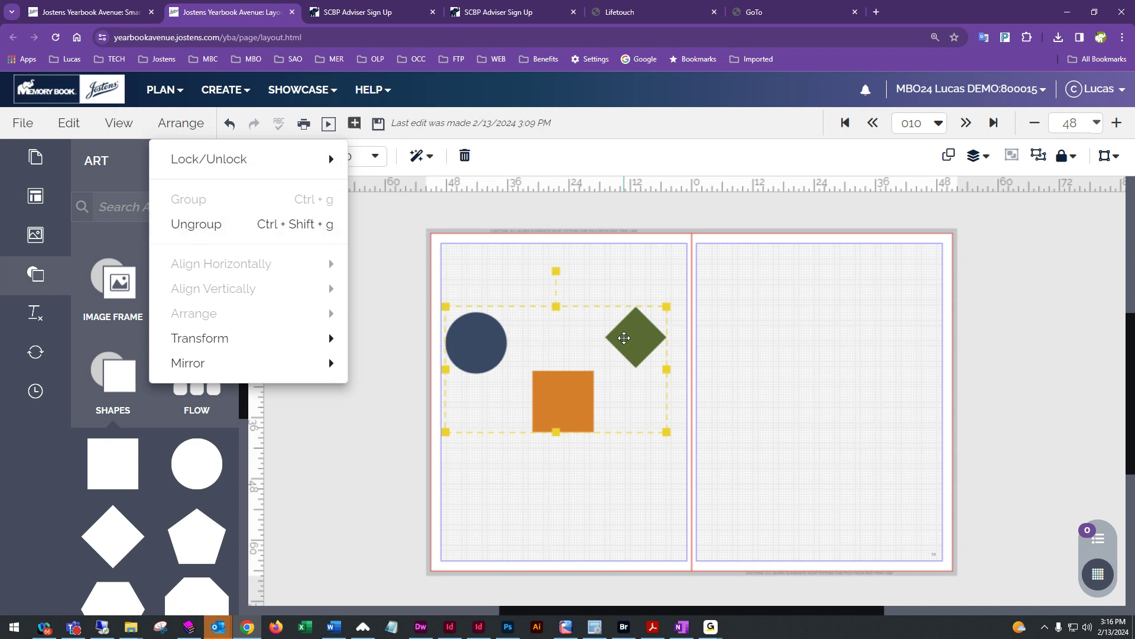
{"action": "left_click", "coordinate": [488, 246]}
{"action": "left_click_drag", "start_coordinate": [472, 274], "coordinate": [645, 414]}
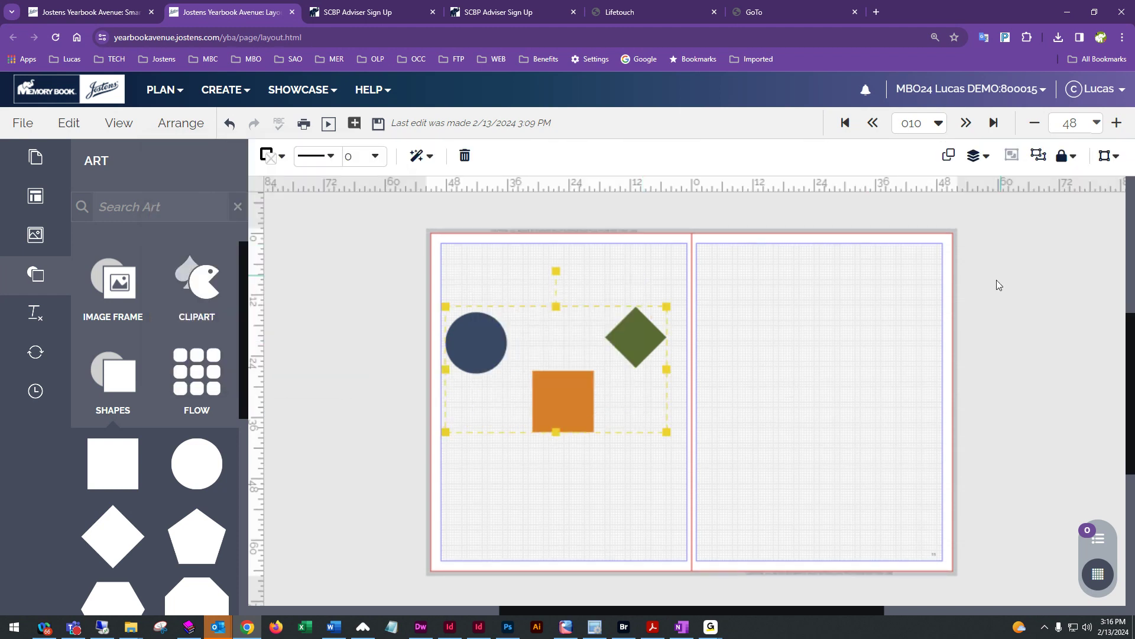
{"action": "left_click", "coordinate": [181, 123]}
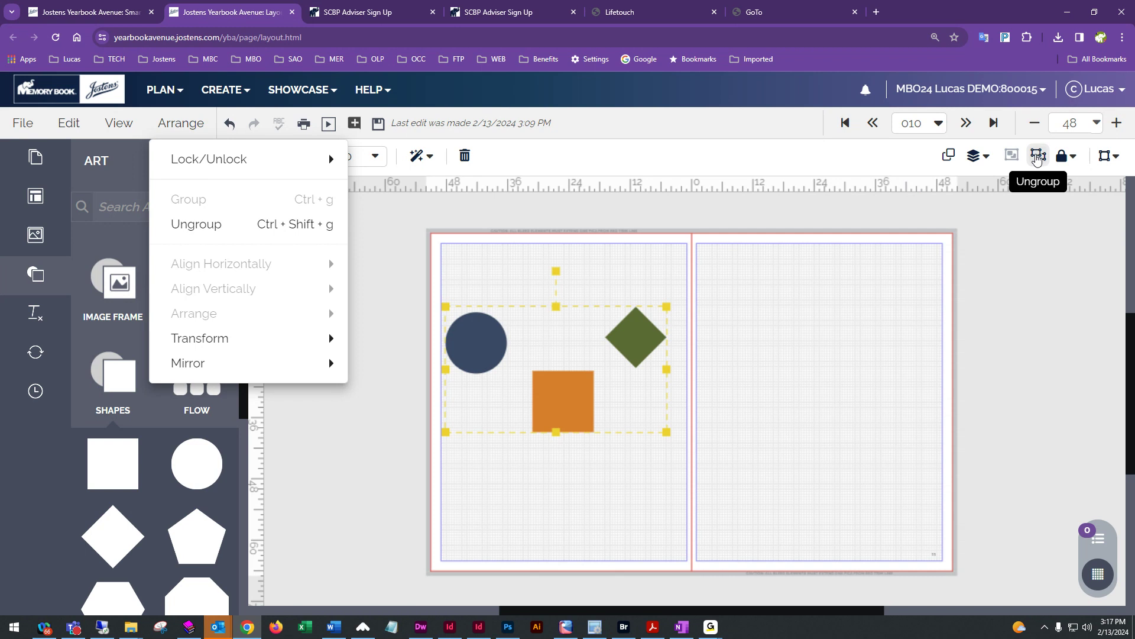
{"action": "left_click", "coordinate": [1037, 159]}
{"action": "left_click", "coordinate": [1012, 157]}
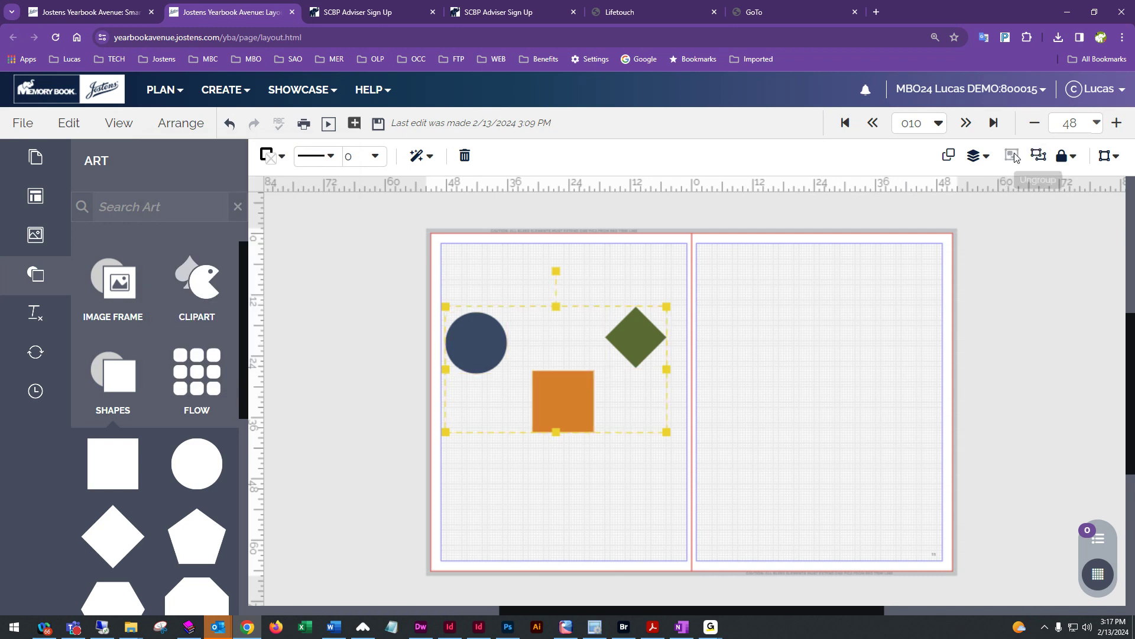
{"action": "left_click", "coordinate": [168, 132]}
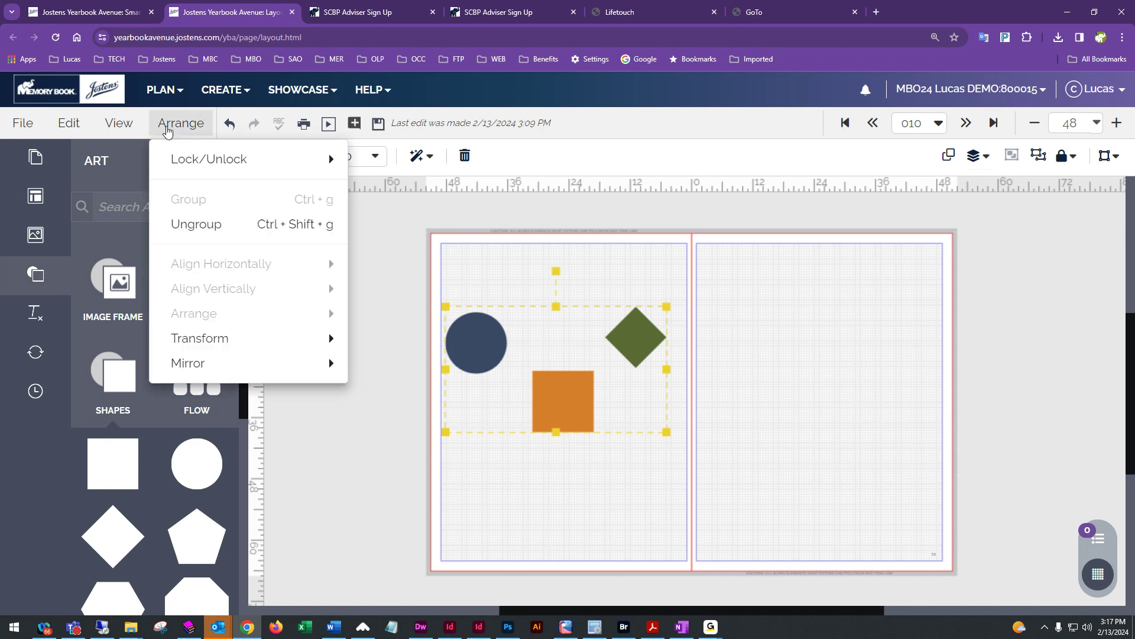
{"action": "left_click", "coordinate": [498, 332]}
{"action": "left_click", "coordinate": [1039, 155]}
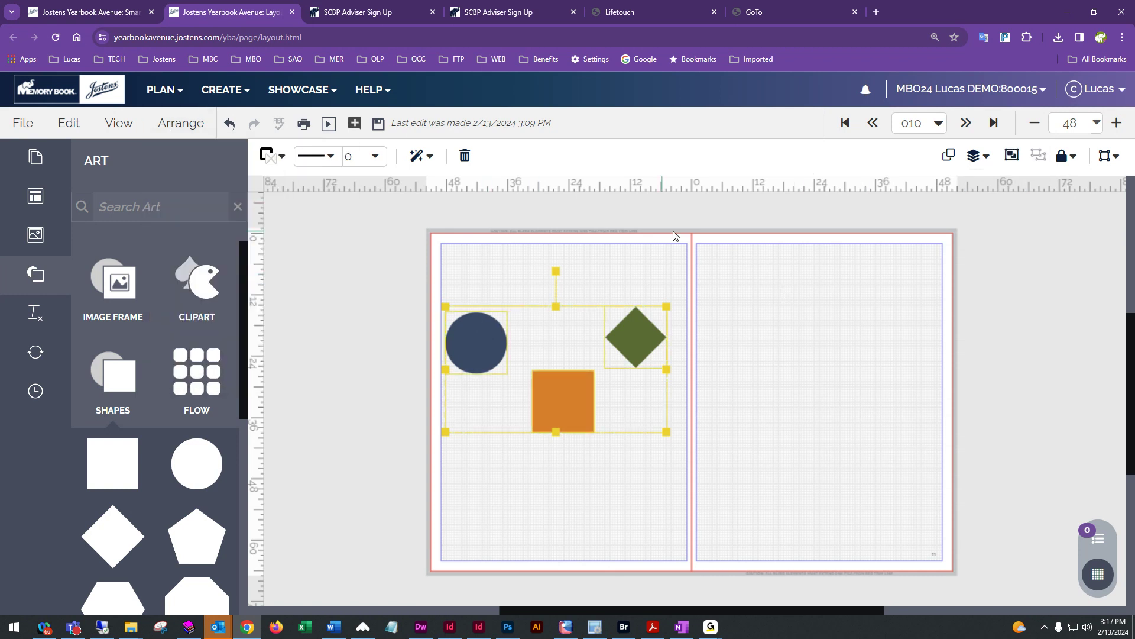
Review the alignment options and reposition the circle, square and diamond as a staggered column on page 10.
{"action": "left_click", "coordinate": [180, 133]}
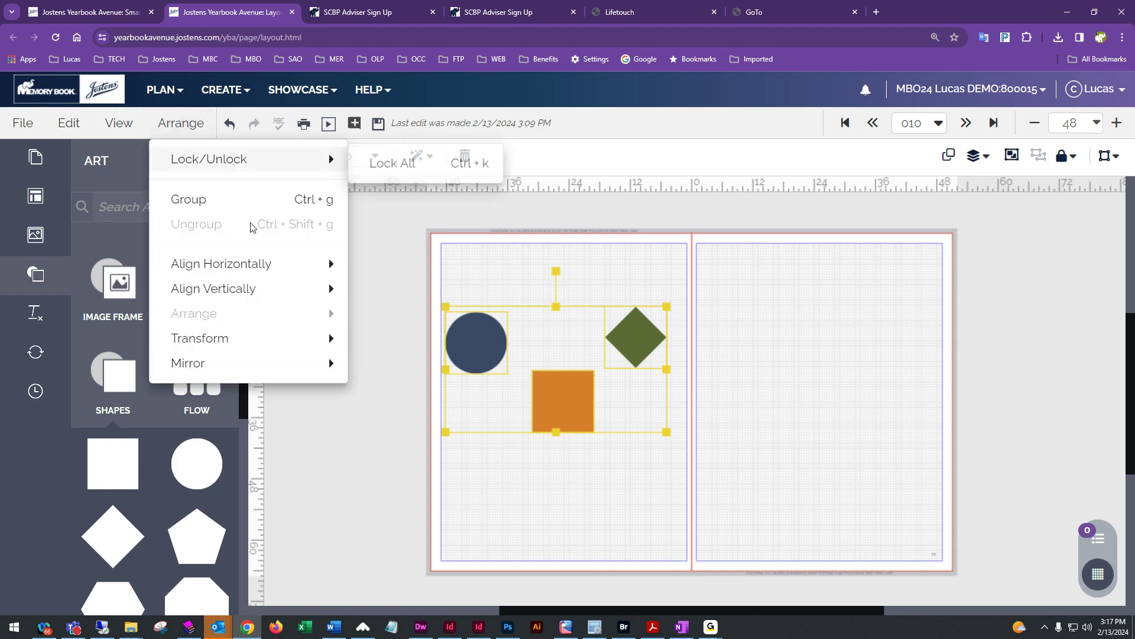
{"action": "mouse_move", "coordinate": [261, 264]}
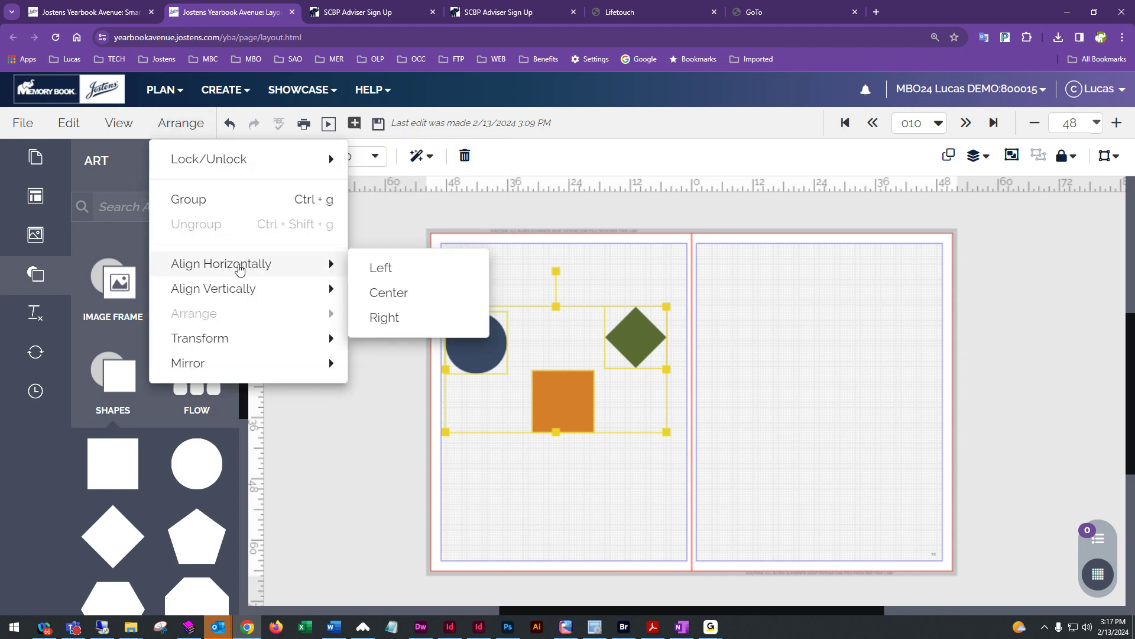
{"action": "mouse_move", "coordinate": [233, 294]}
{"action": "left_click", "coordinate": [570, 392]}
{"action": "left_click_drag", "start_coordinate": [570, 392], "coordinate": [539, 392]}
{"action": "left_click", "coordinate": [629, 491]}
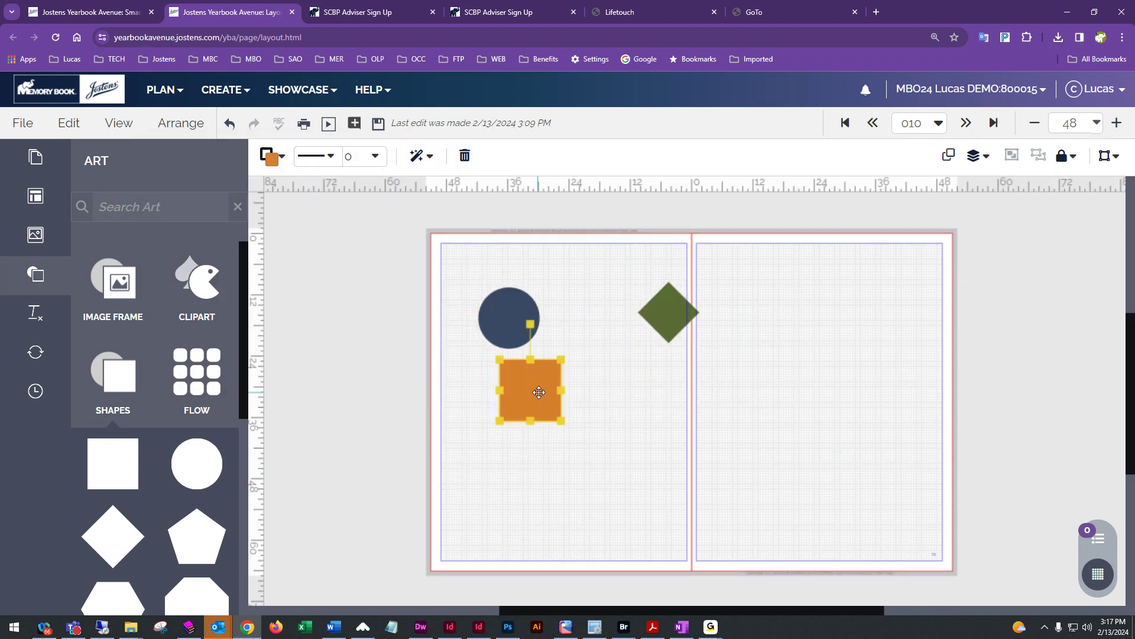
{"action": "left_click_drag", "start_coordinate": [666, 312], "coordinate": [566, 473]}
Select the three staggered shapes and align them horizontally to the left.
{"action": "left_click", "coordinate": [599, 318]}
{"action": "left_click_drag", "start_coordinate": [603, 283], "coordinate": [513, 519]}
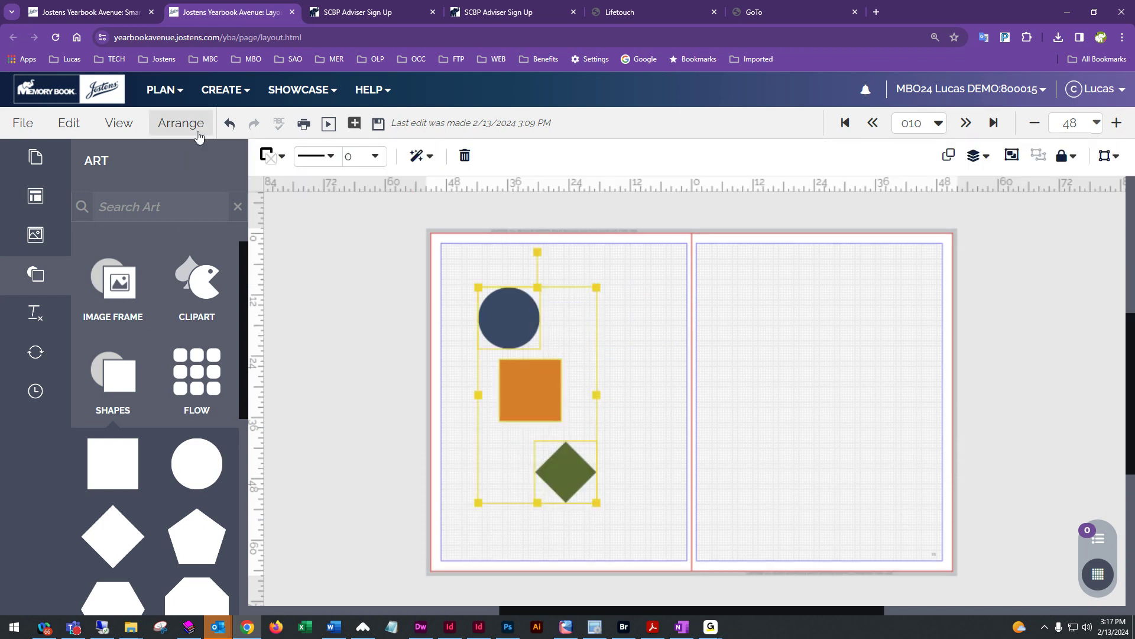
{"action": "left_click", "coordinate": [180, 122]}
{"action": "mouse_move", "coordinate": [212, 266]}
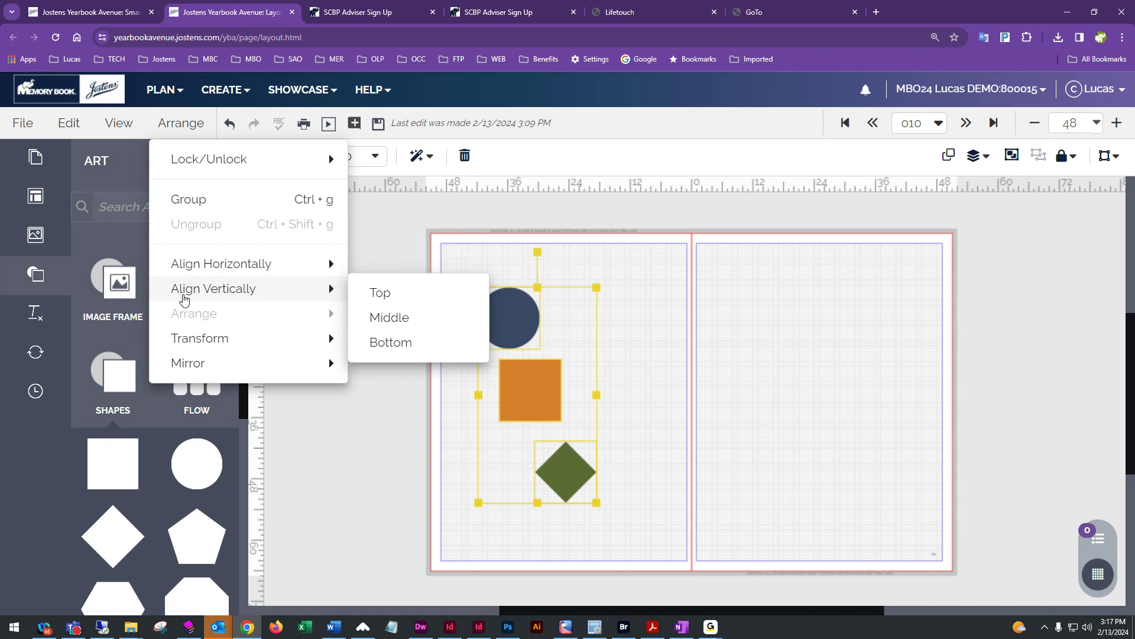
{"action": "mouse_move", "coordinate": [267, 338]}
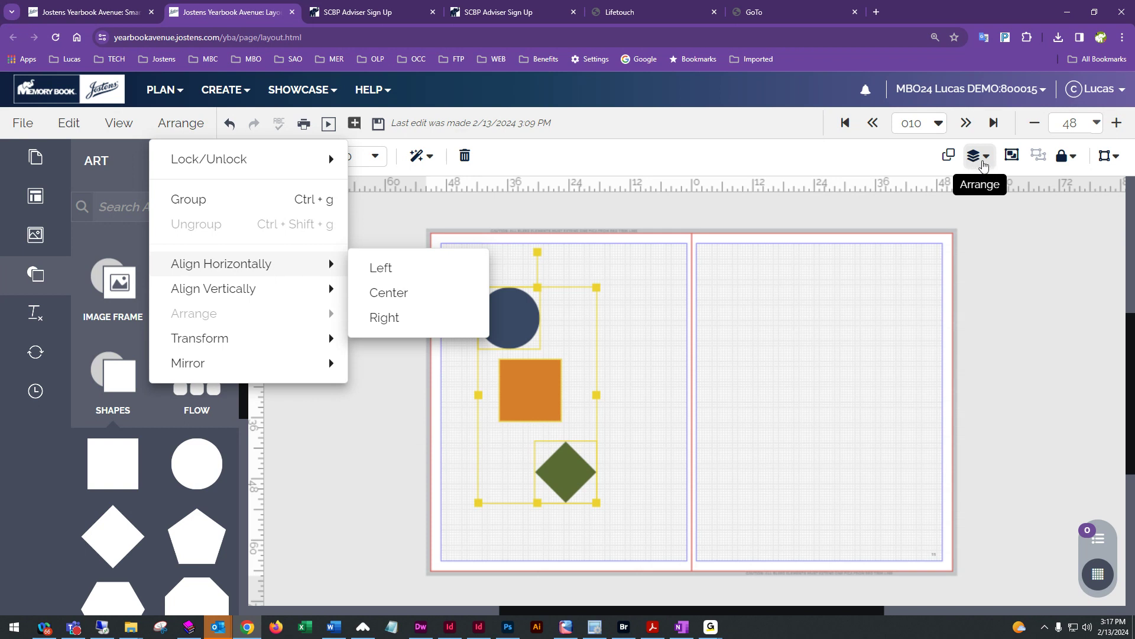
{"action": "left_click", "coordinate": [984, 167]}
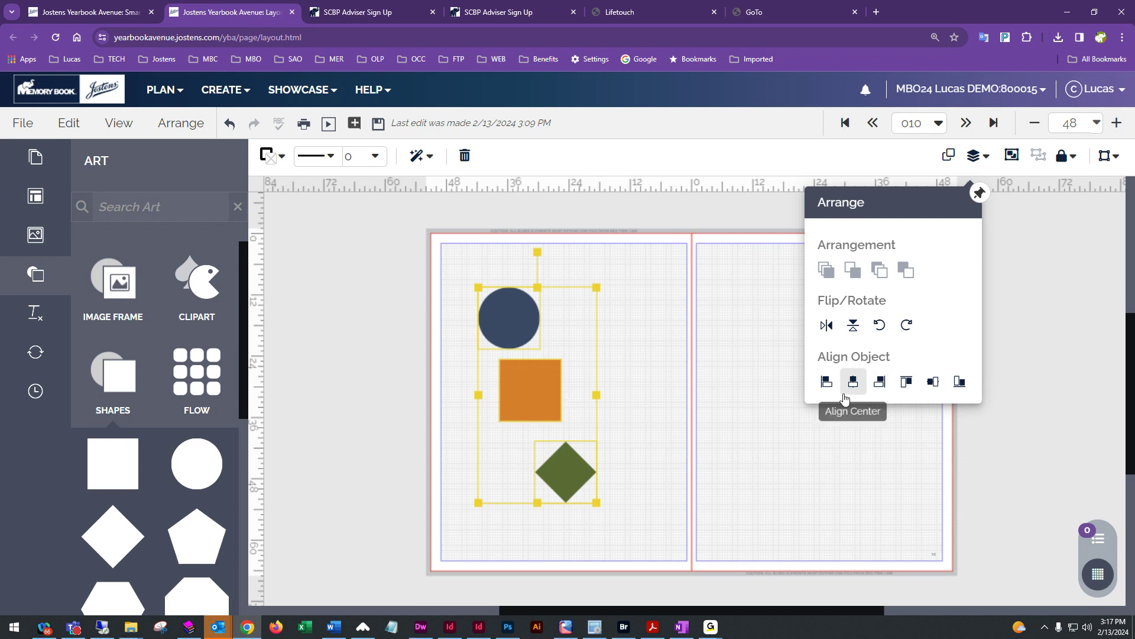
{"action": "left_click", "coordinate": [826, 384]}
{"action": "left_click", "coordinate": [605, 339]}
Spread the square and diamond out beside the circle, and align all three shapes vertically to the middle.
{"action": "left_click_drag", "start_coordinate": [521, 398], "coordinate": [589, 383]}
{"action": "left_click_drag", "start_coordinate": [513, 473], "coordinate": [655, 305]}
{"action": "left_click_drag", "start_coordinate": [452, 284], "coordinate": [674, 432]}
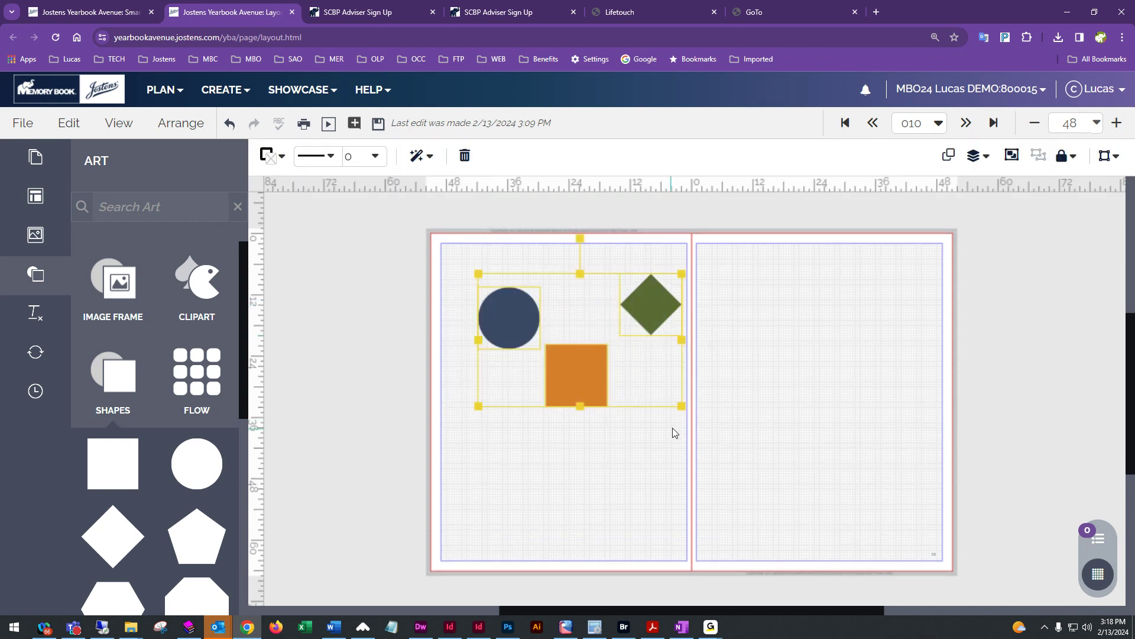
{"action": "left_click", "coordinate": [188, 124]}
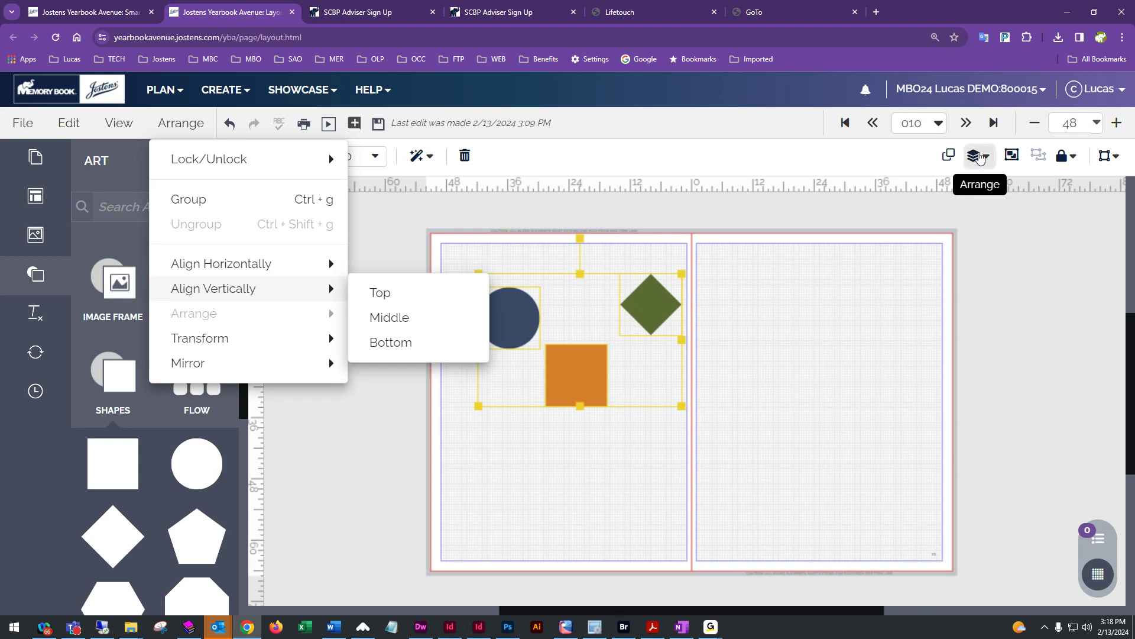
{"action": "left_click", "coordinate": [975, 159]}
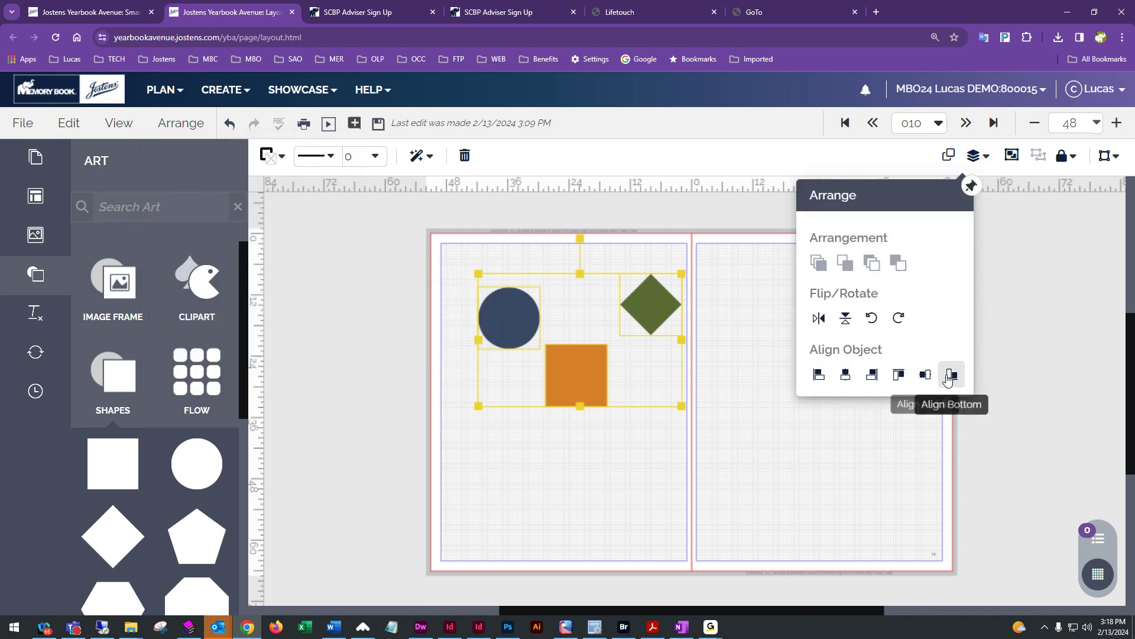
{"action": "left_click", "coordinate": [926, 375]}
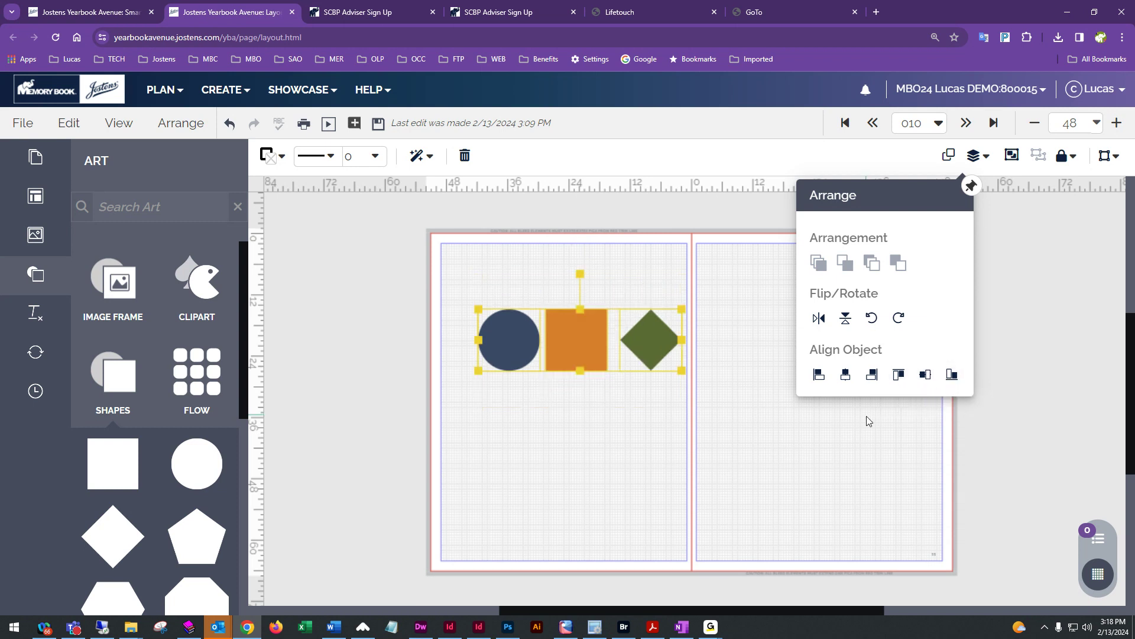
{"action": "left_click", "coordinate": [833, 485]}
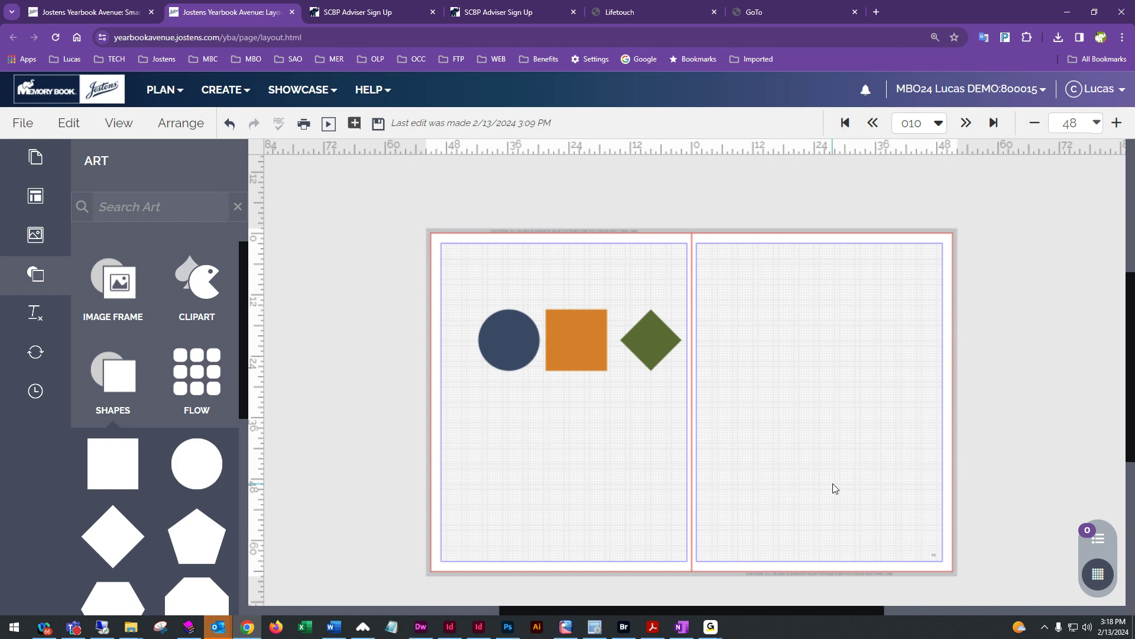
Move the orange square below the circle on page 10 and select both shapes.
{"action": "left_click_drag", "start_coordinate": [562, 348], "coordinate": [522, 420]}
{"action": "left_click", "coordinate": [579, 412]}
{"action": "left_click_drag", "start_coordinate": [548, 281], "coordinate": [516, 407]}
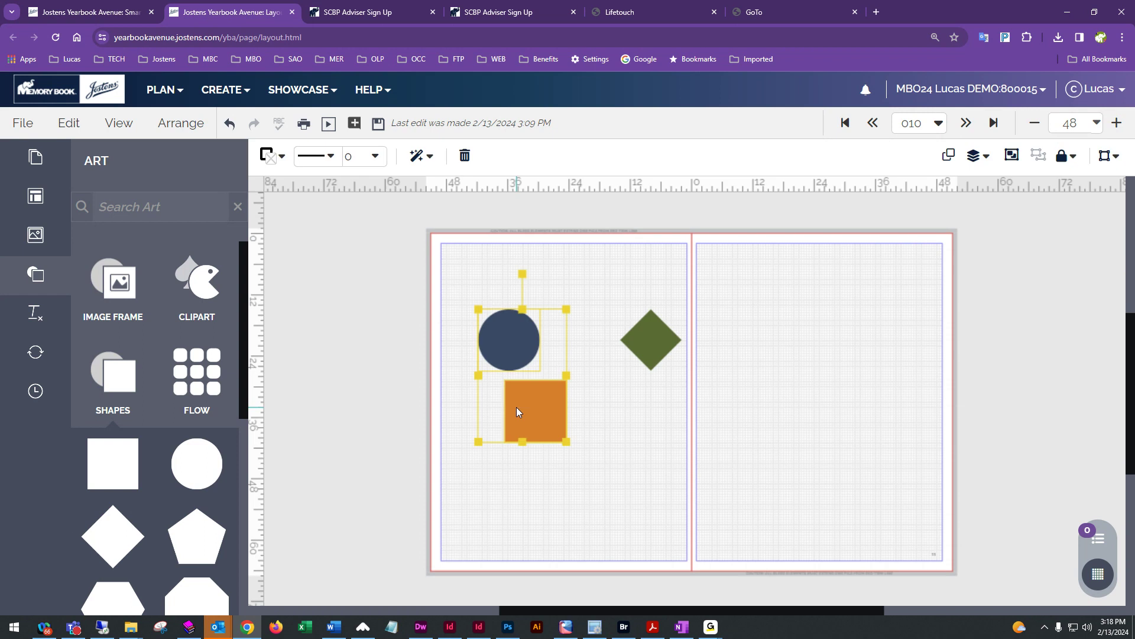
View the Arrange options for the circle and square, move the palette beside the shapes, and close it.
{"action": "left_click", "coordinate": [978, 156]}
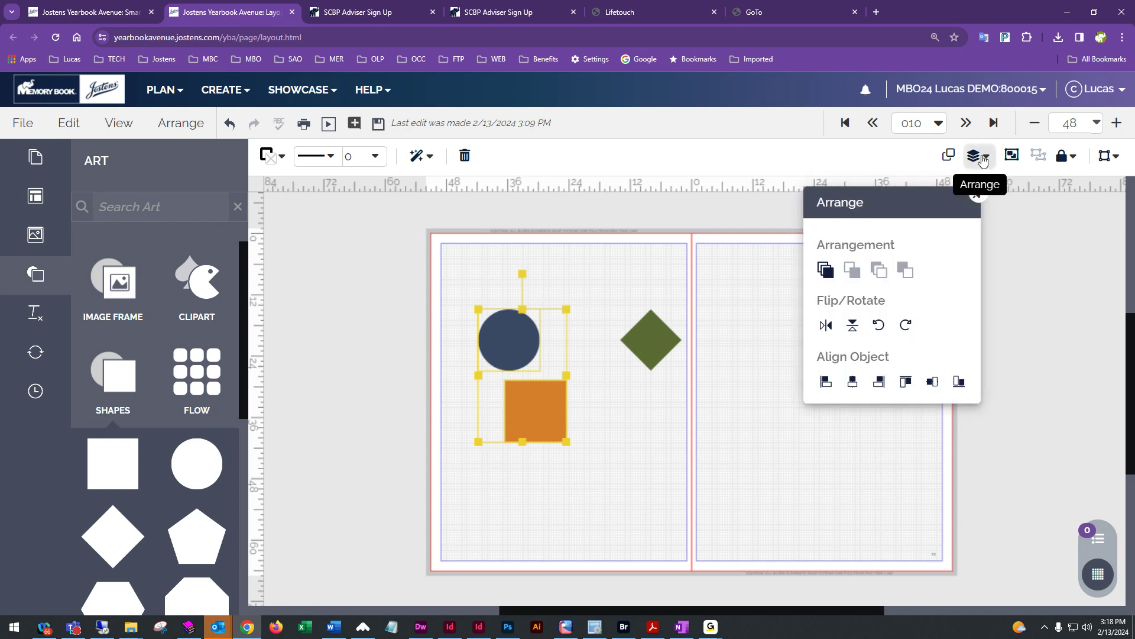
{"action": "left_click", "coordinate": [979, 194]}
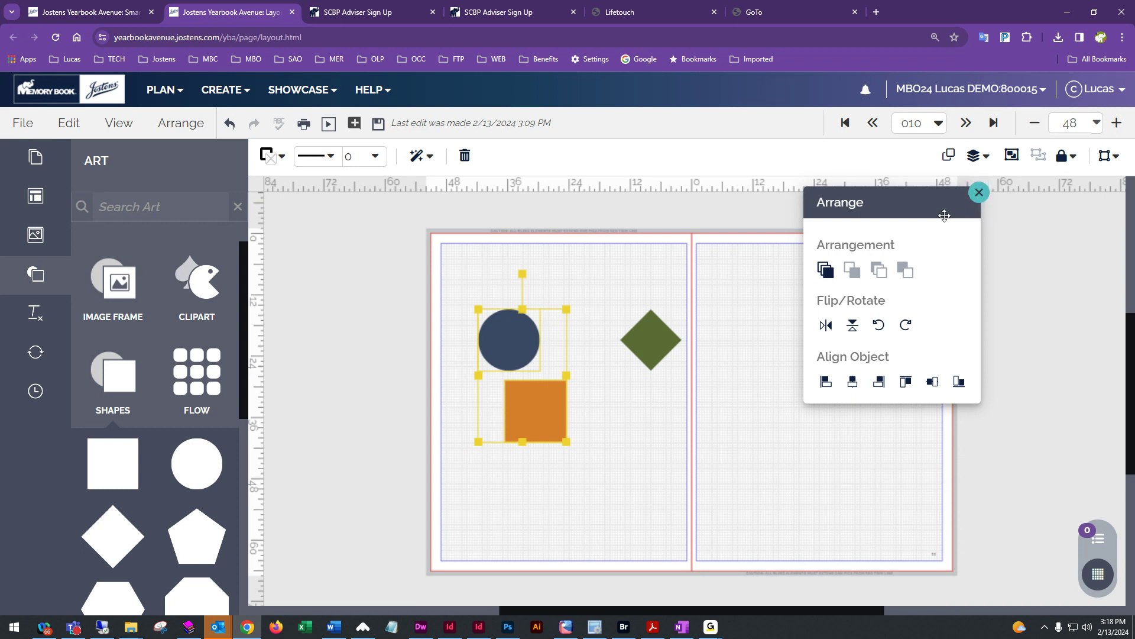
{"action": "left_click_drag", "start_coordinate": [930, 215], "coordinate": [322, 379]}
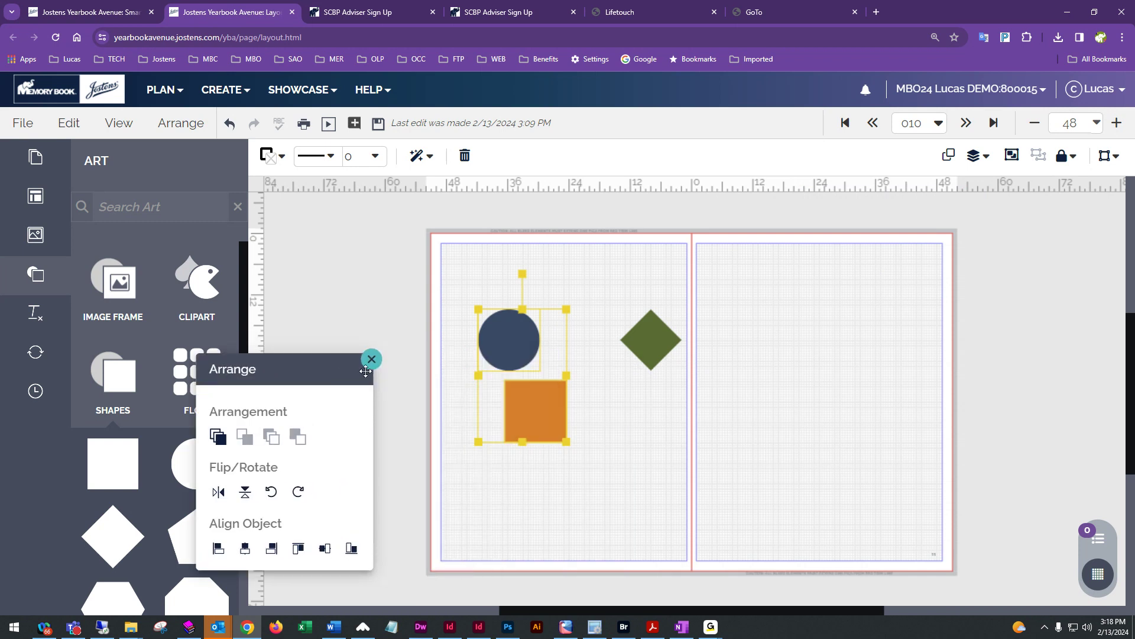
{"action": "left_click_drag", "start_coordinate": [334, 372], "coordinate": [374, 262]}
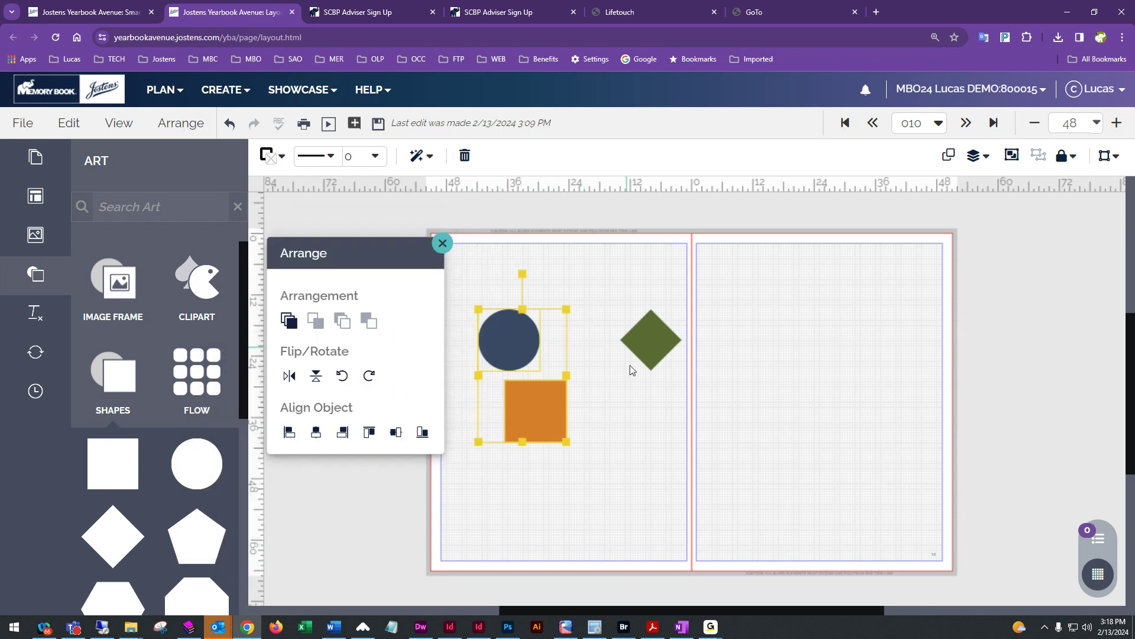
{"action": "left_click", "coordinate": [443, 243]}
{"action": "left_click", "coordinate": [449, 246]}
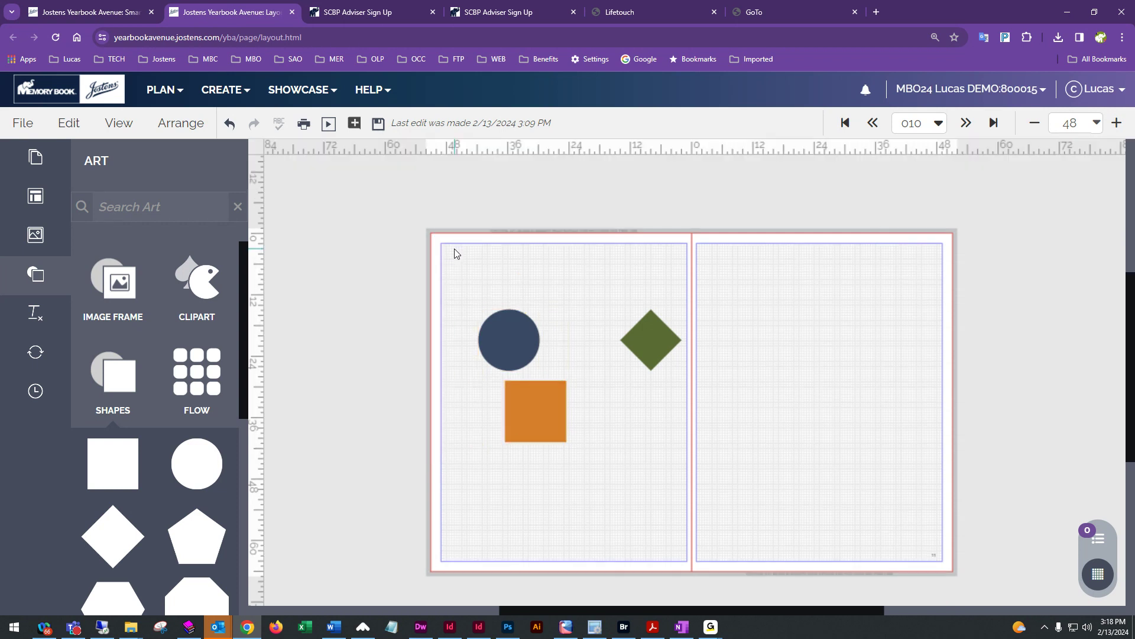
Select the circle, square and diamond on page 10 and delete them.
{"action": "left_click_drag", "start_coordinate": [456, 253], "coordinate": [707, 502]}
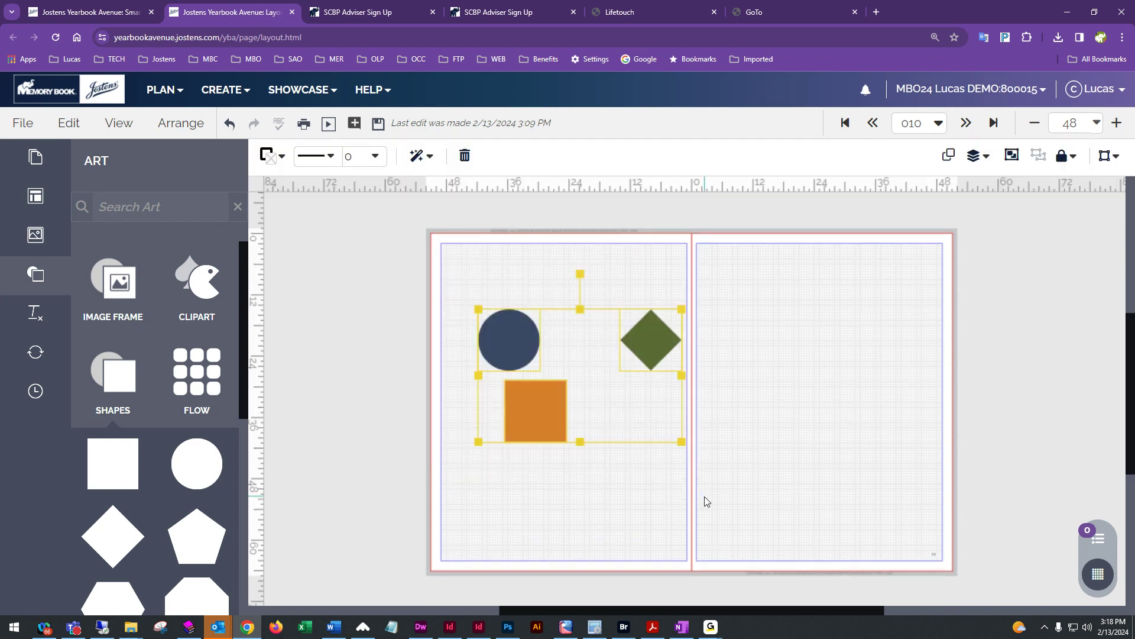
{"action": "key", "text": "Delete"}
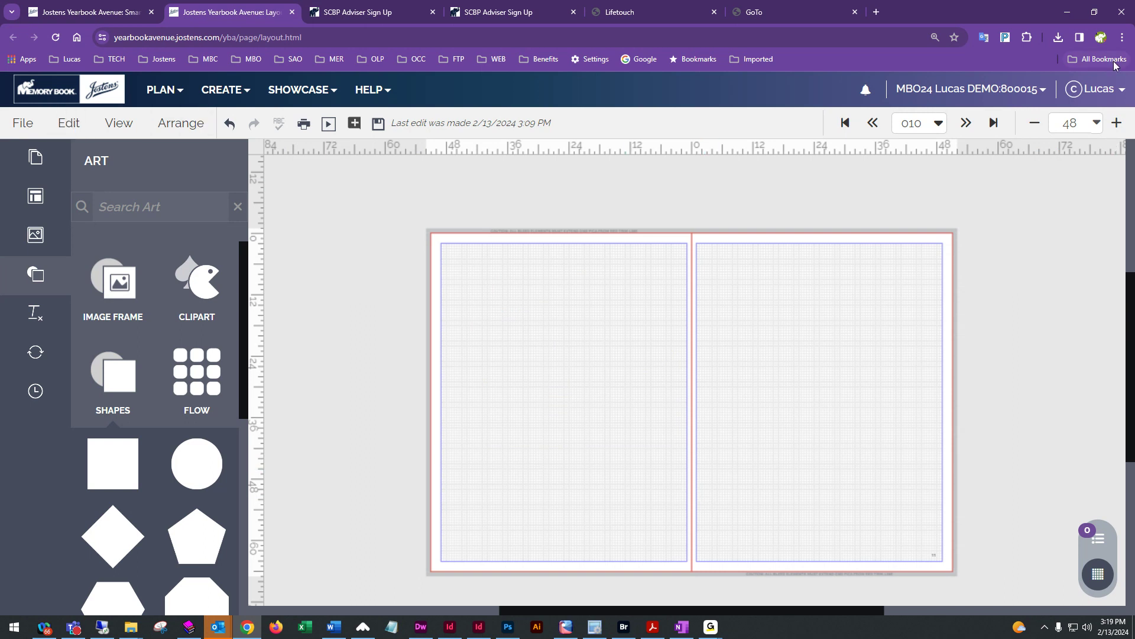
Reduce the browser zoom to 100% and set the layout view to Fit so the whole spread fills the workspace.
{"action": "left_click", "coordinate": [1121, 37]}
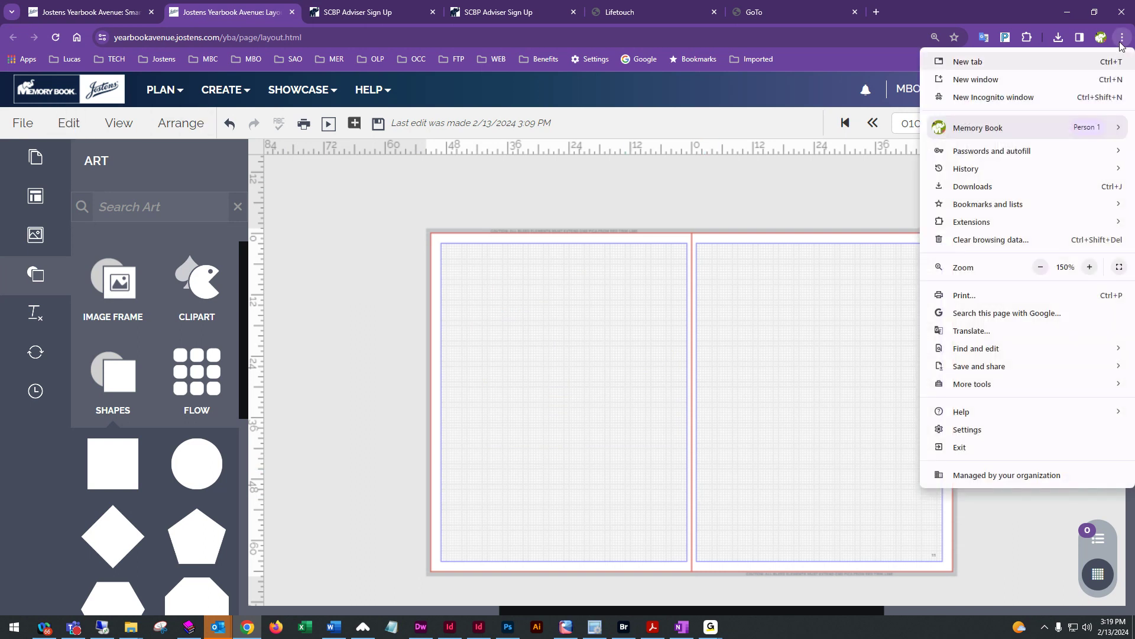
{"action": "left_click", "coordinate": [1041, 267]}
{"action": "left_click", "coordinate": [1041, 267]}
{"action": "left_click", "coordinate": [1040, 268]}
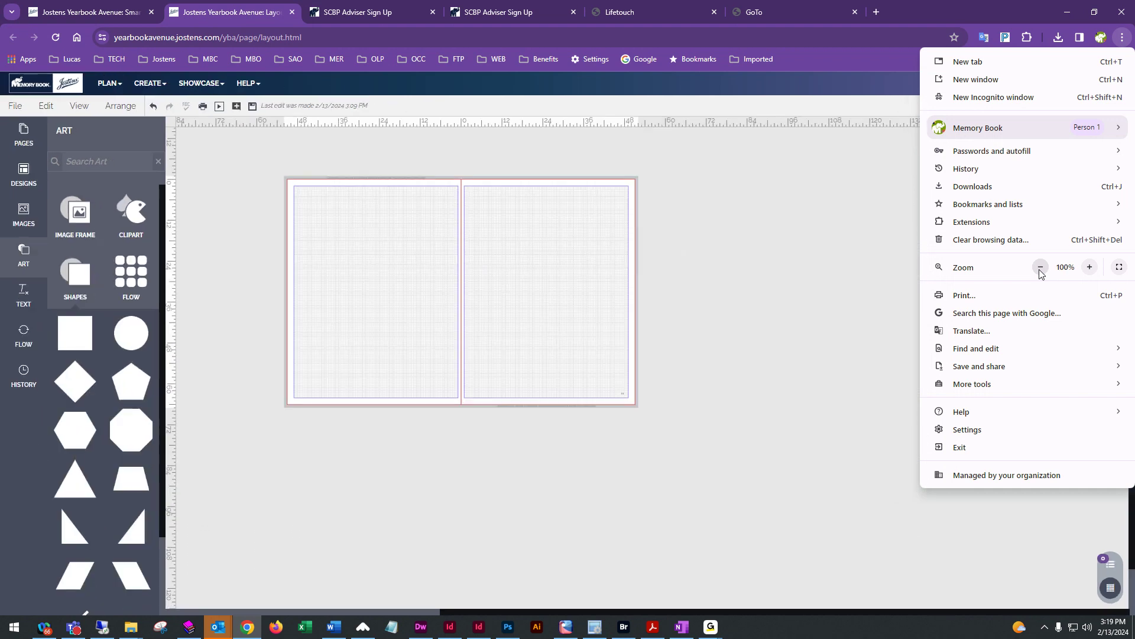
{"action": "left_click", "coordinate": [801, 274]}
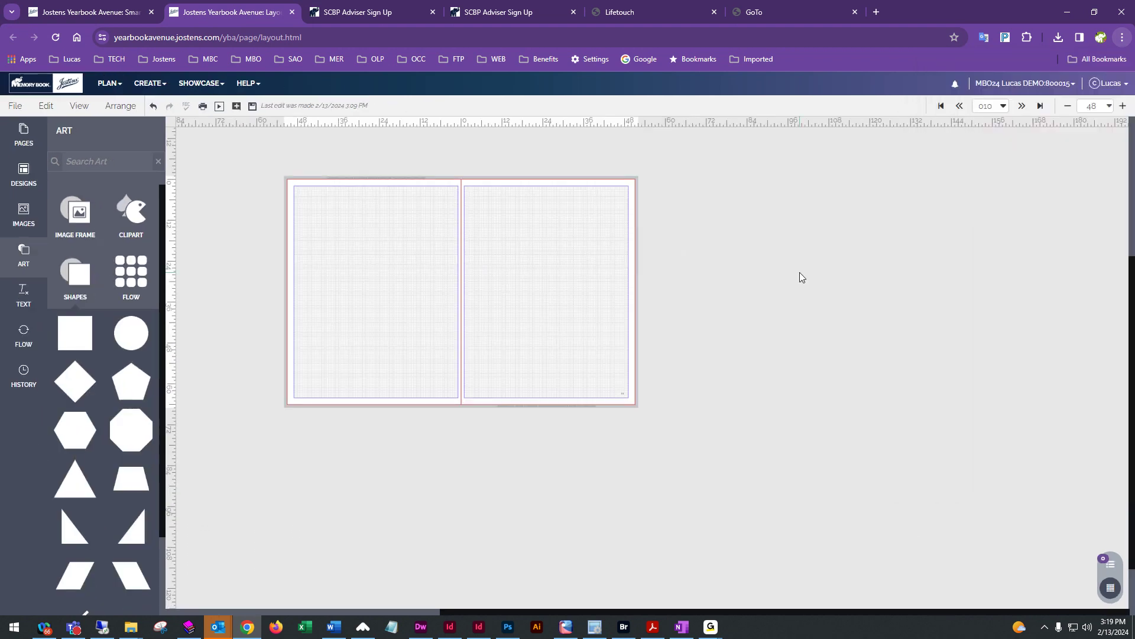
{"action": "left_click", "coordinate": [1109, 105]}
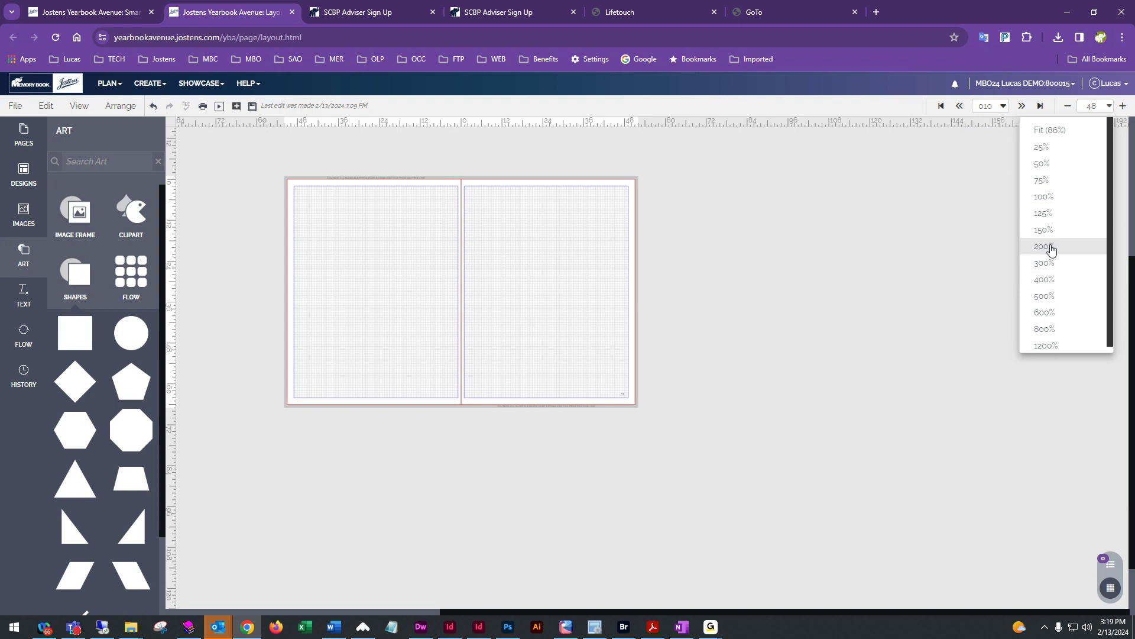
{"action": "left_click", "coordinate": [1047, 130]}
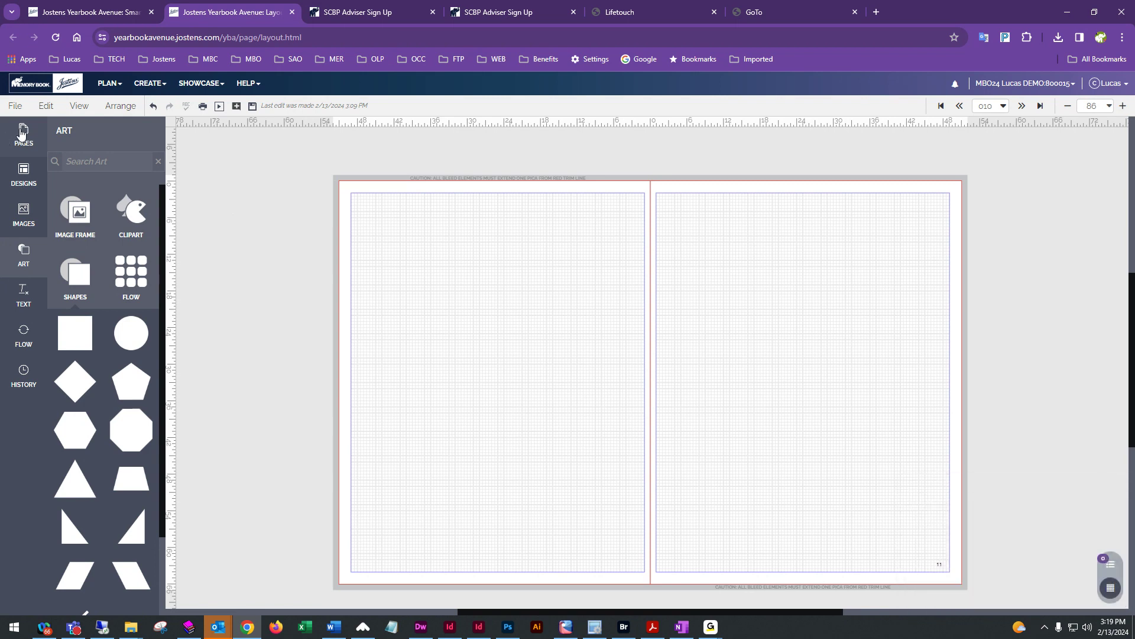
Look through the yearbook's page thumbnails, from page 001 through the spreads in the 090s.
{"action": "left_click", "coordinate": [23, 133]}
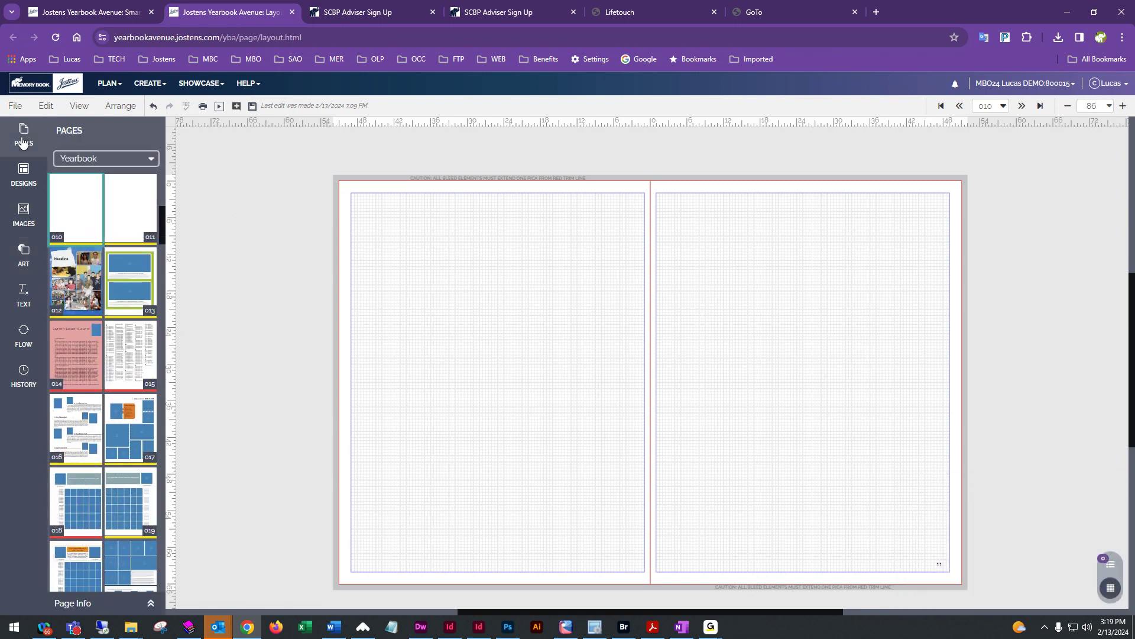
{"action": "scroll", "coordinate": [108, 313], "scroll_direction": "up", "scroll_amount": 6}
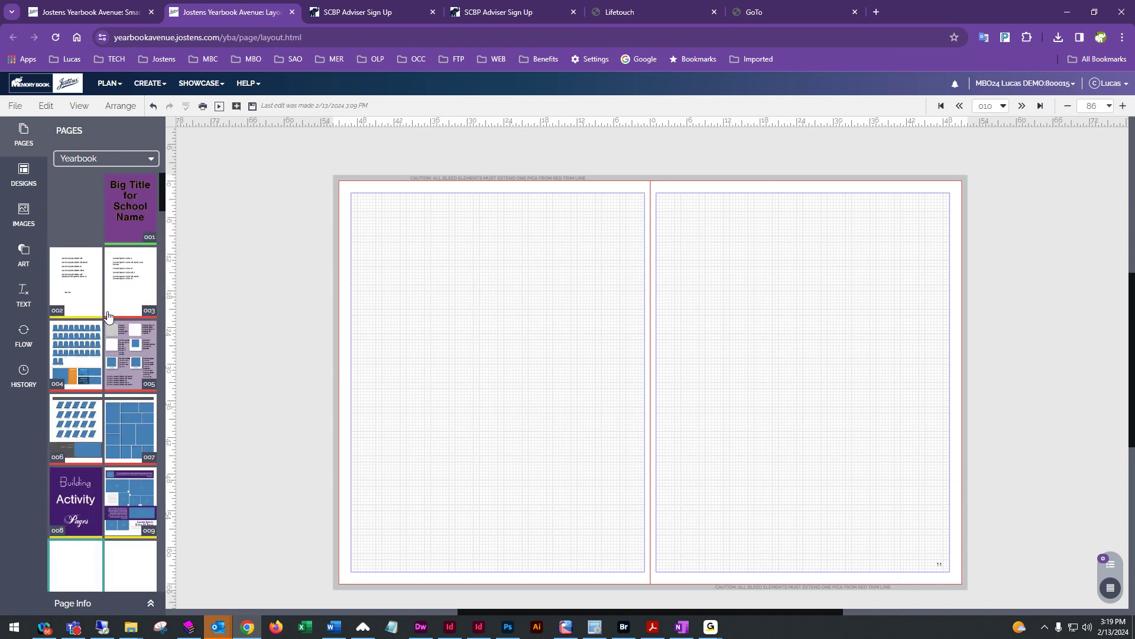
{"action": "scroll", "coordinate": [108, 317], "scroll_direction": "down", "scroll_amount": 15}
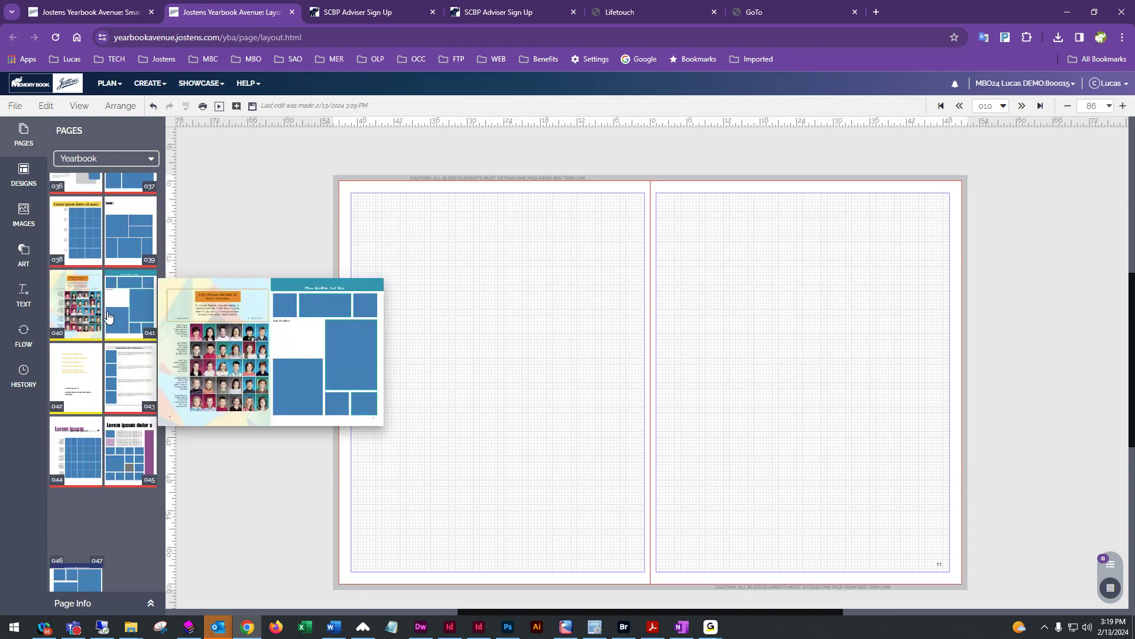
{"action": "scroll", "coordinate": [108, 316], "scroll_direction": "down", "scroll_amount": 4}
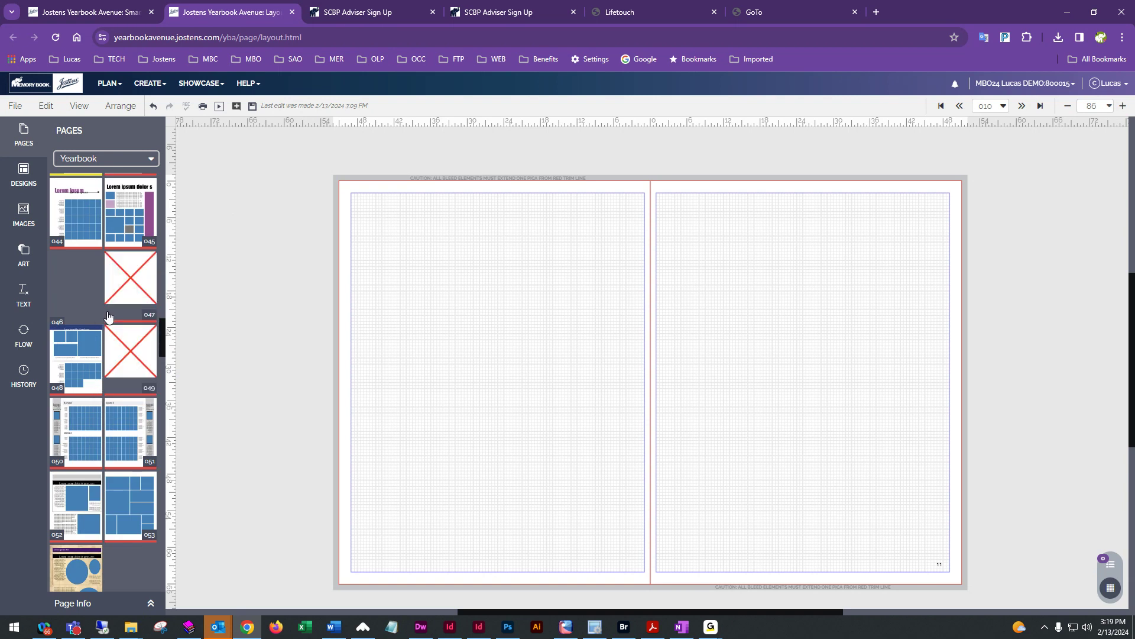
{"action": "mouse_move", "coordinate": [108, 317]}
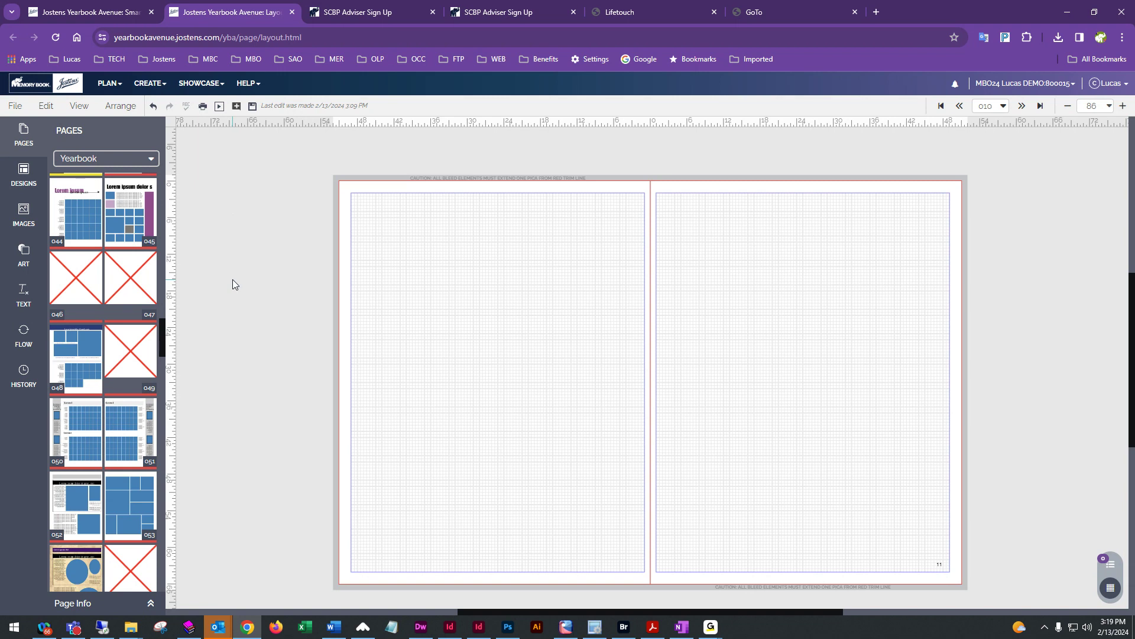
{"action": "scroll", "coordinate": [233, 279], "scroll_direction": "up", "scroll_amount": 2}
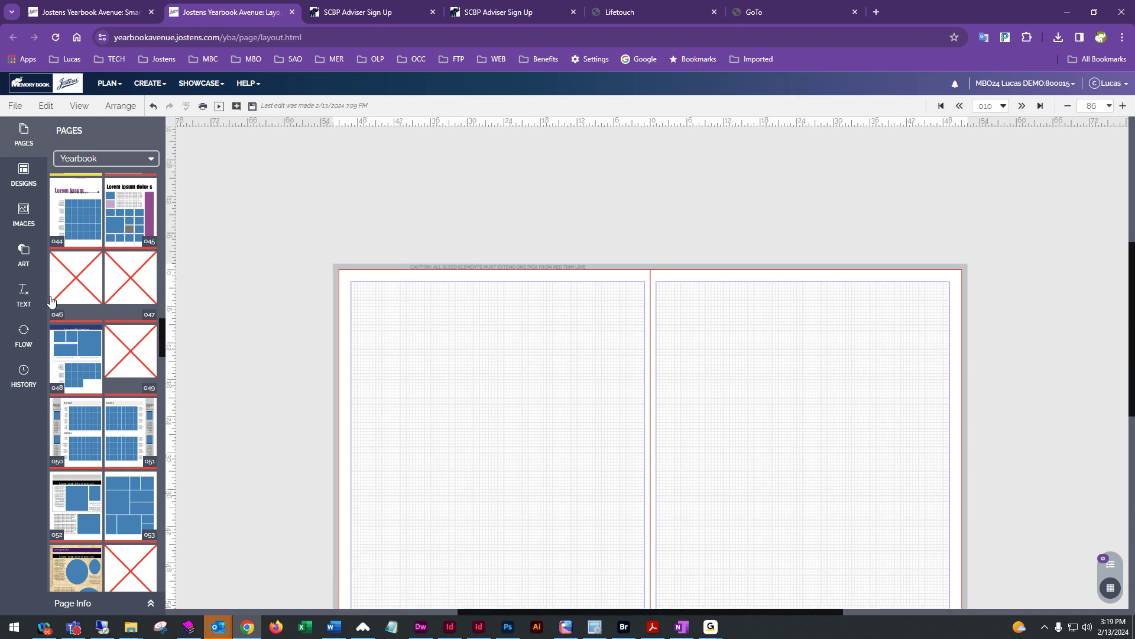
{"action": "scroll", "coordinate": [102, 270], "scroll_direction": "up", "scroll_amount": 5}
{"action": "scroll", "coordinate": [102, 271], "scroll_direction": "up", "scroll_amount": 15}
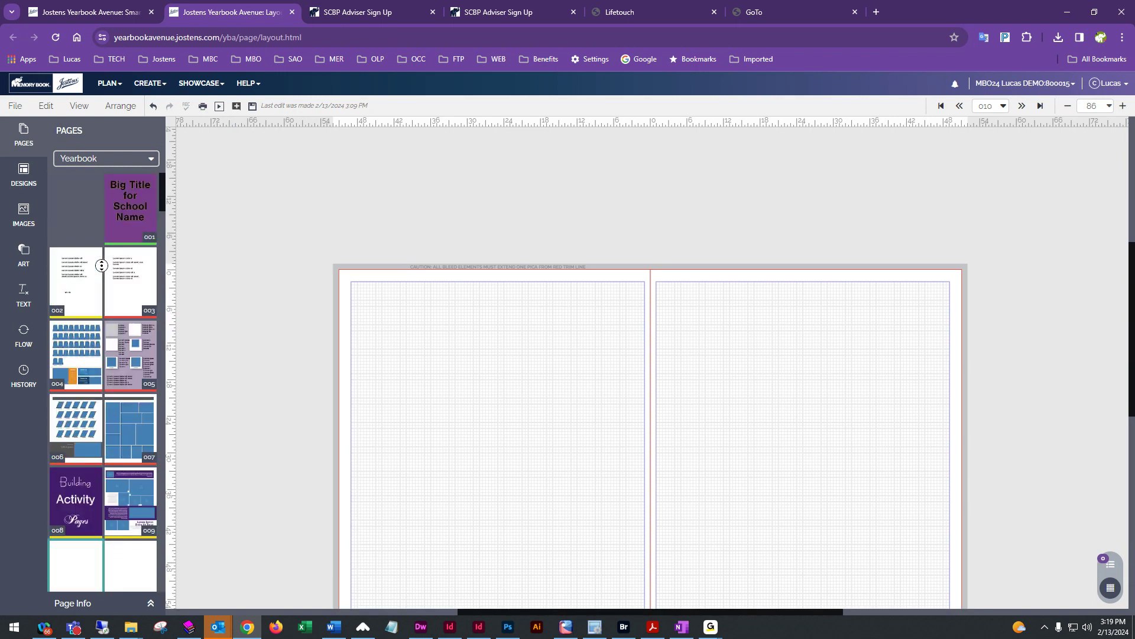
{"action": "scroll", "coordinate": [84, 331], "scroll_direction": "down", "scroll_amount": 20}
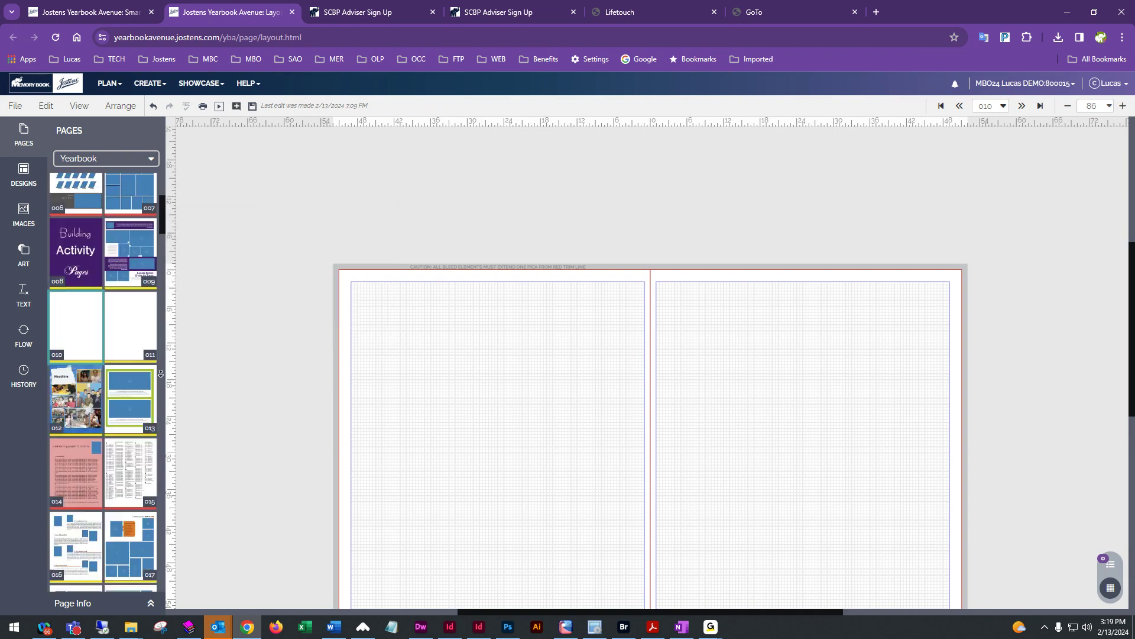
{"action": "scroll", "coordinate": [84, 331], "scroll_direction": "down", "scroll_amount": 14}
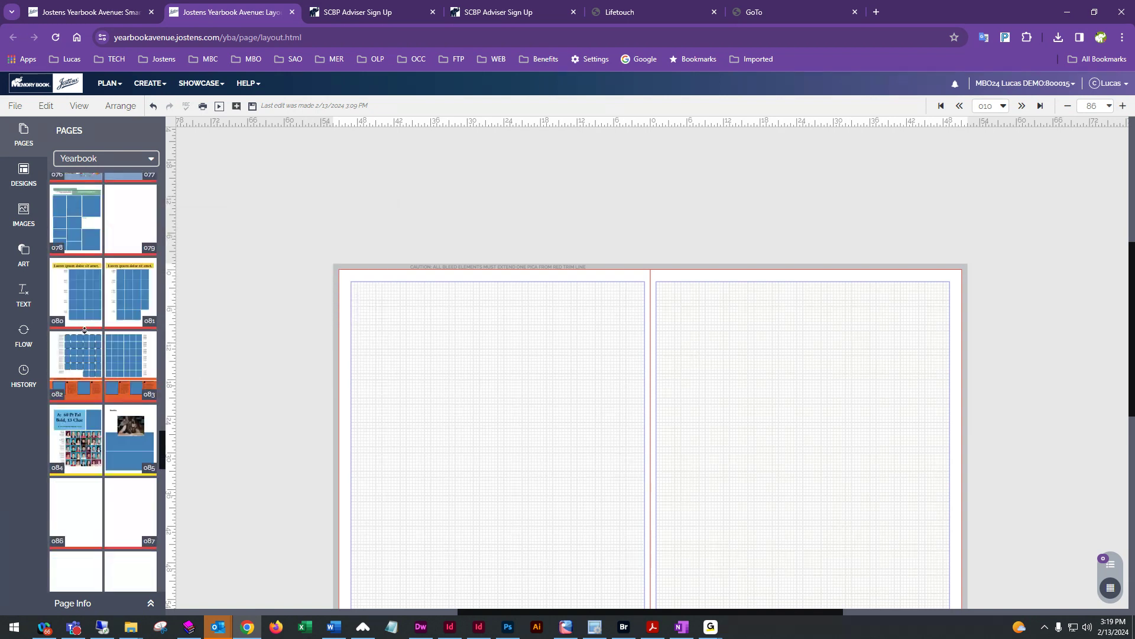
{"action": "scroll", "coordinate": [85, 334], "scroll_direction": "up", "scroll_amount": 4}
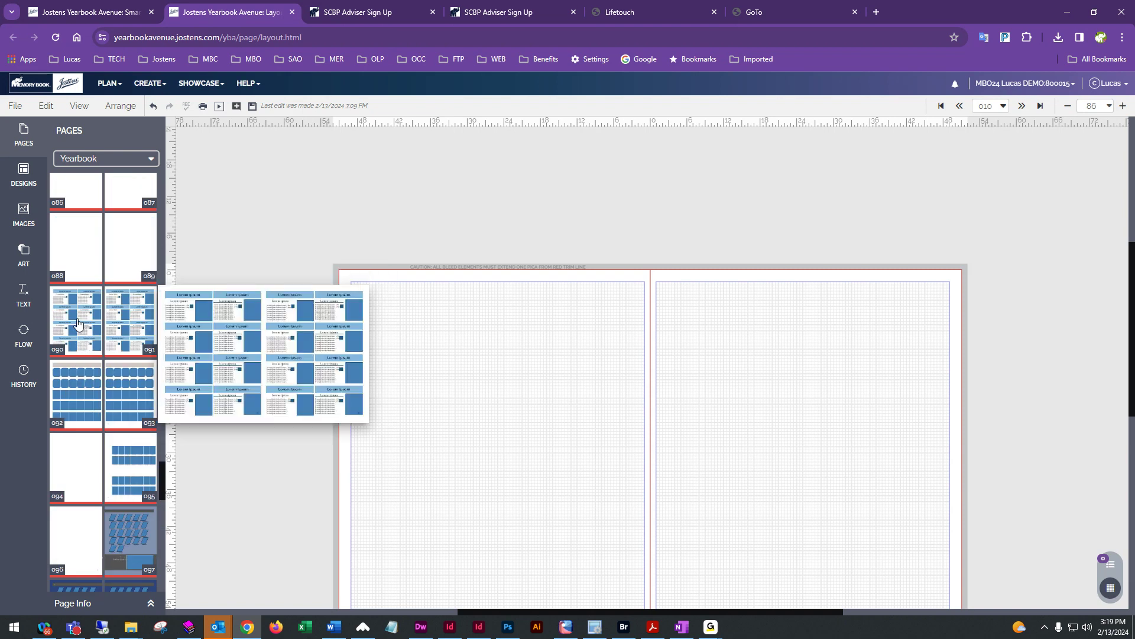
{"action": "scroll", "coordinate": [91, 297], "scroll_direction": "up", "scroll_amount": 2}
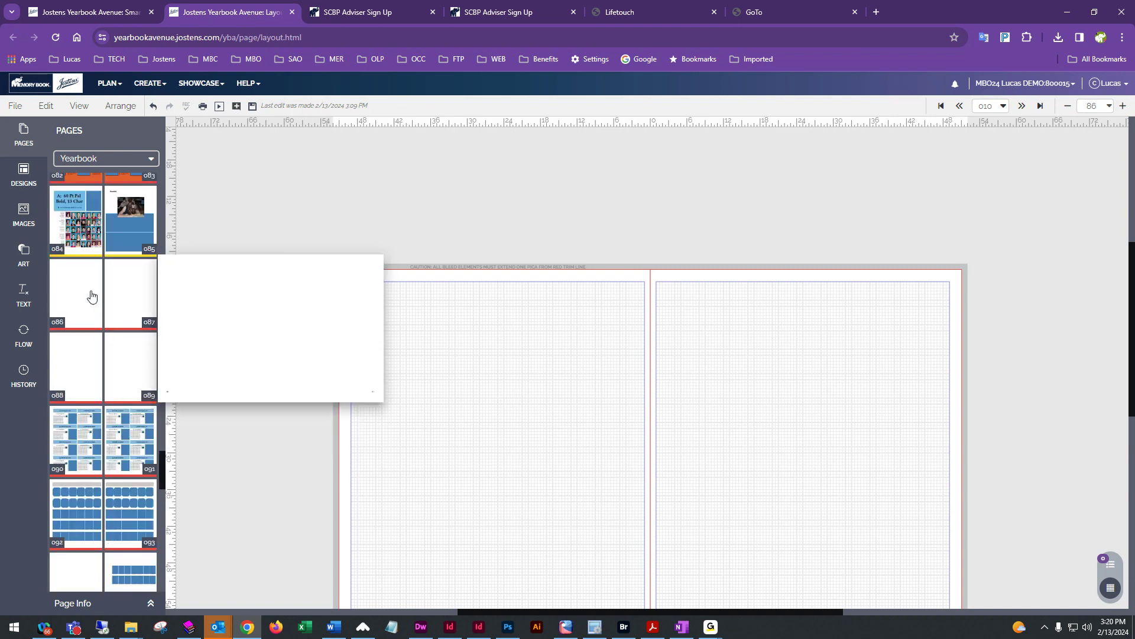
List the Page Surfer designs in the Candids category and browse down to spread 3010–3011.
{"action": "left_click", "coordinate": [18, 181]}
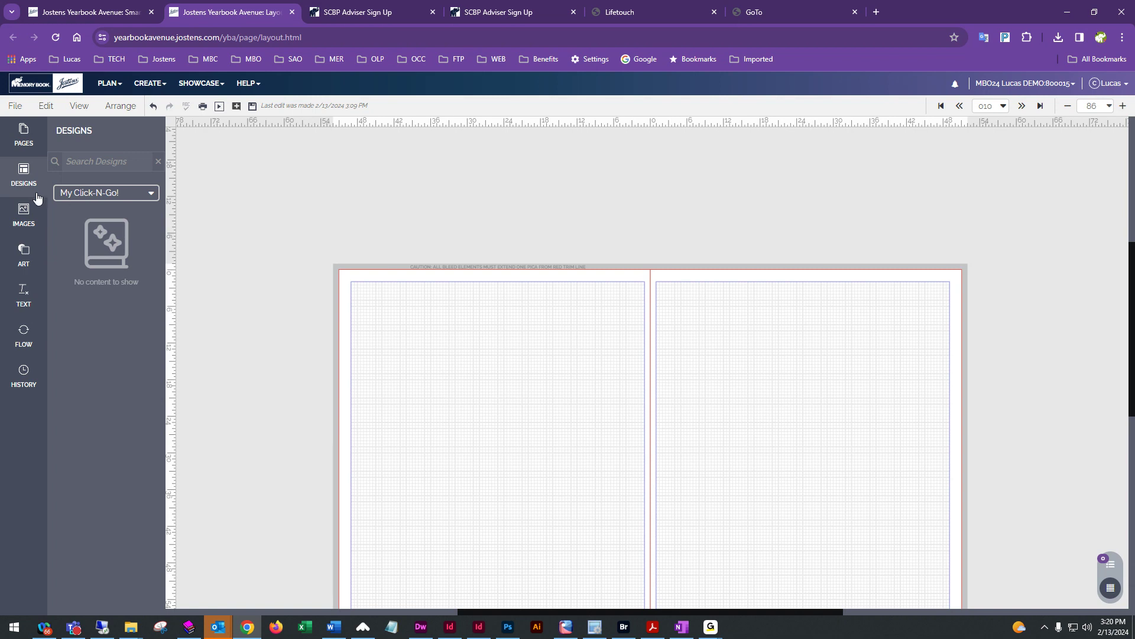
{"action": "left_click", "coordinate": [93, 196]}
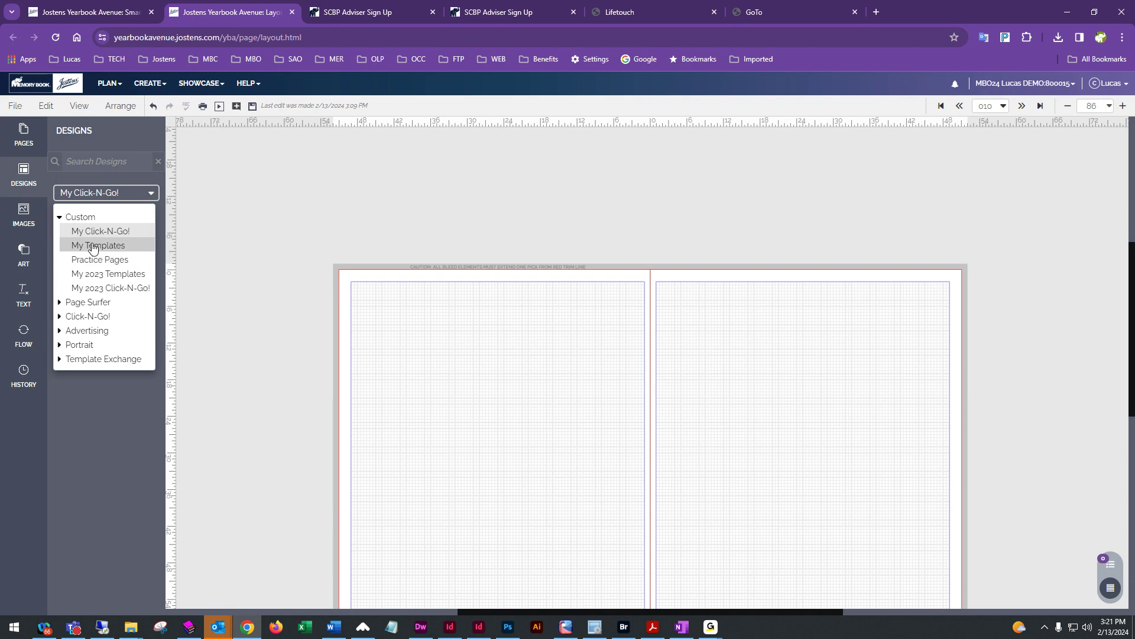
{"action": "left_click", "coordinate": [81, 307]}
{"action": "scroll", "coordinate": [83, 310], "scroll_direction": "down", "scroll_amount": 3}
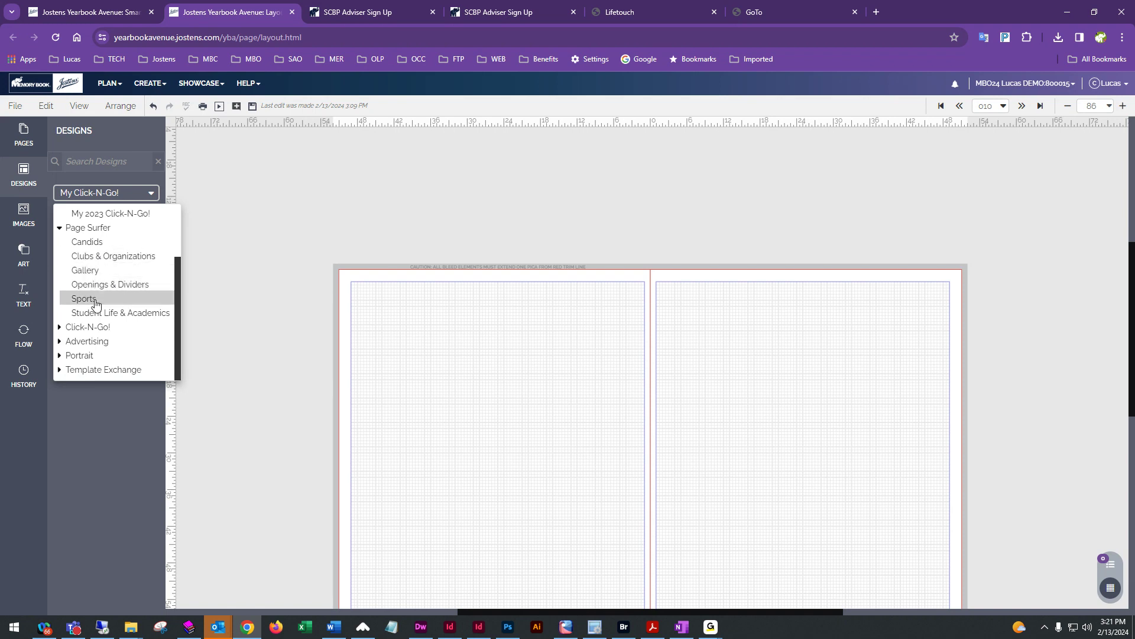
{"action": "left_click", "coordinate": [87, 242]}
{"action": "mouse_move", "coordinate": [85, 243]}
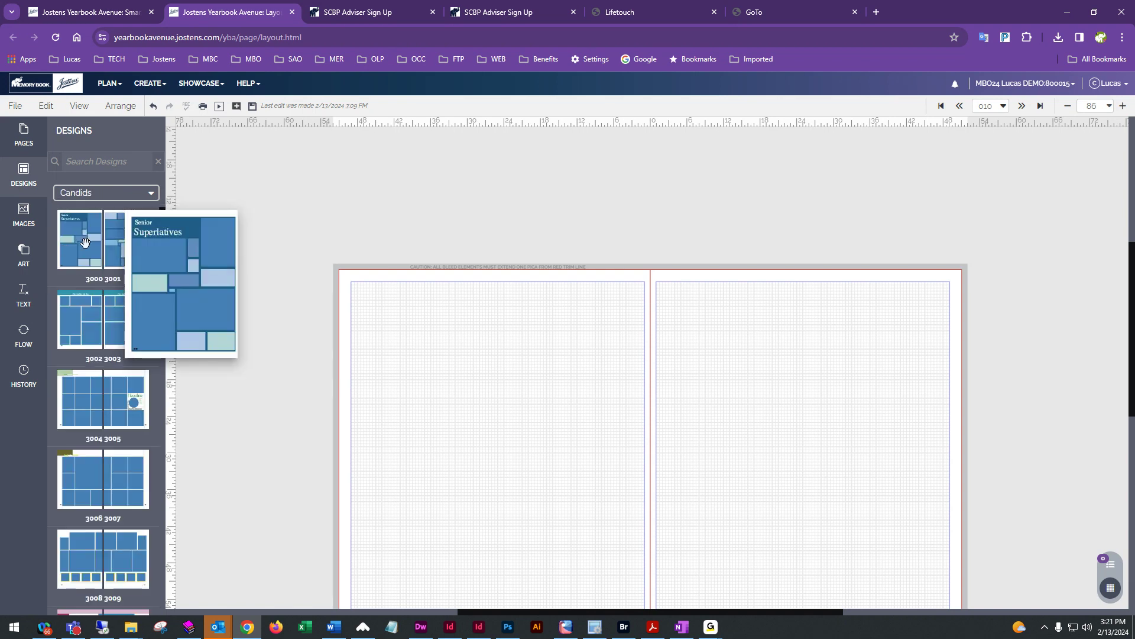
{"action": "scroll", "coordinate": [126, 427], "scroll_direction": "down", "scroll_amount": 2}
{"action": "mouse_move", "coordinate": [126, 425]}
{"action": "mouse_move", "coordinate": [119, 354]}
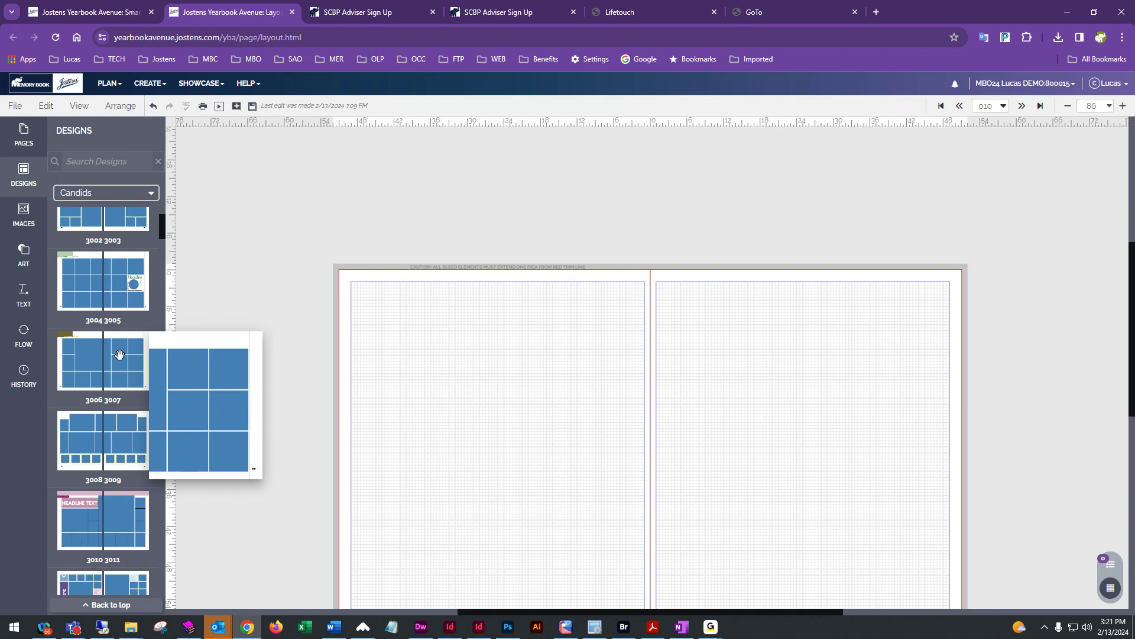
{"action": "scroll", "coordinate": [119, 355], "scroll_direction": "down", "scroll_amount": 3}
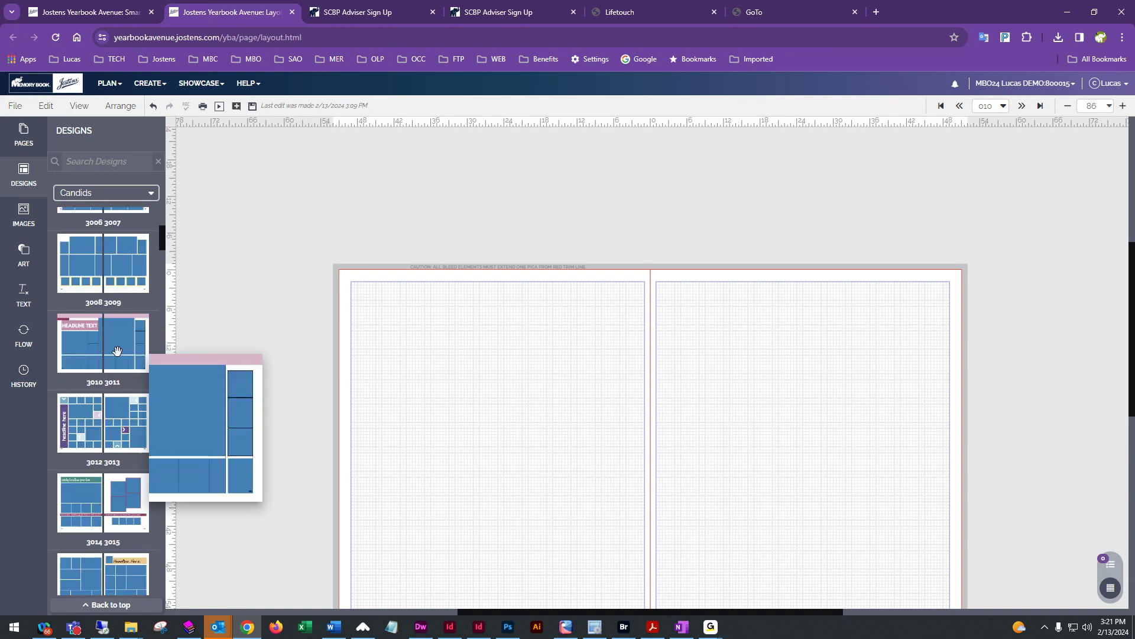
Apply Candids template 3010 to page 10 with existing content retained, and try placing template 3011 on page 11.
{"action": "left_click_drag", "start_coordinate": [119, 354], "coordinate": [484, 403]}
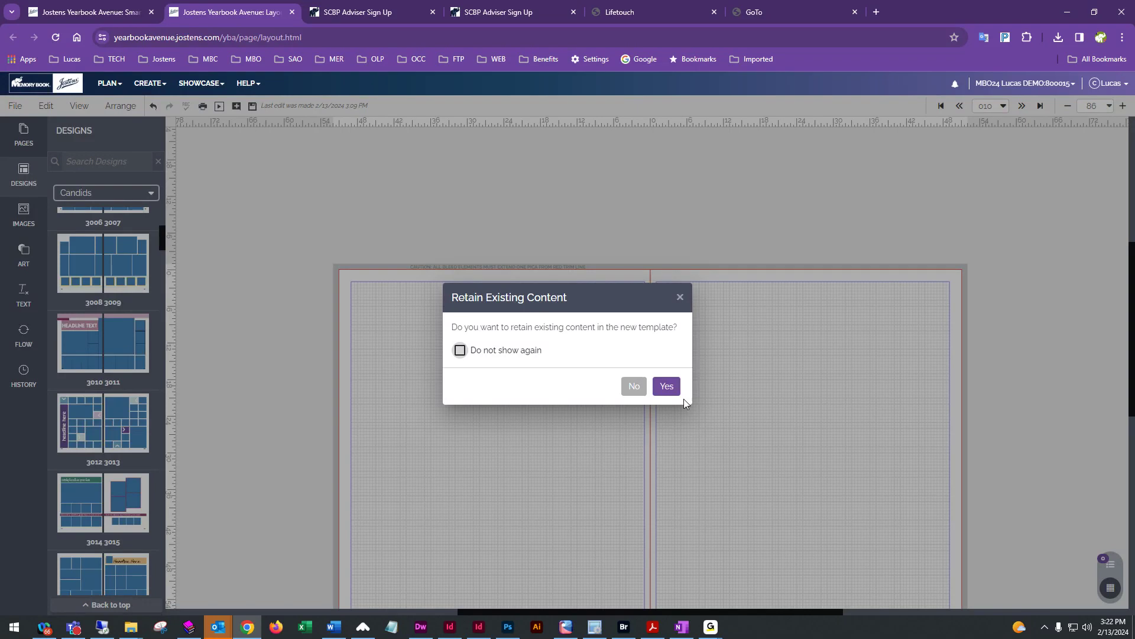
{"action": "left_click", "coordinate": [794, 434]}
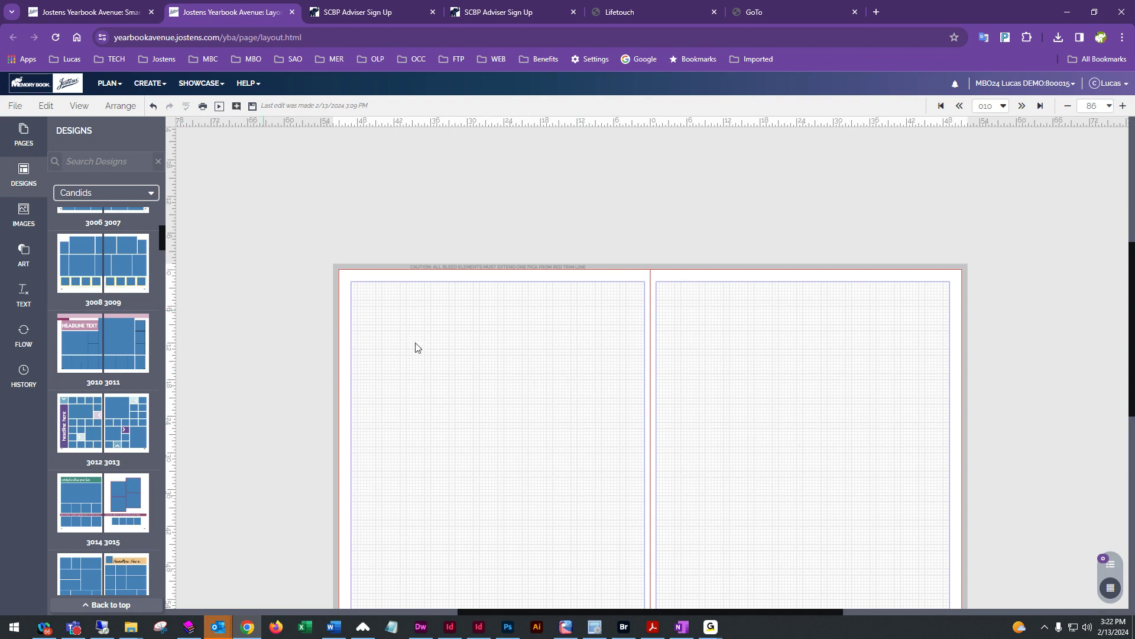
{"action": "left_click_drag", "start_coordinate": [60, 334], "coordinate": [461, 389]}
{"action": "left_click", "coordinate": [662, 386]}
{"action": "left_click_drag", "start_coordinate": [116, 335], "coordinate": [810, 356]}
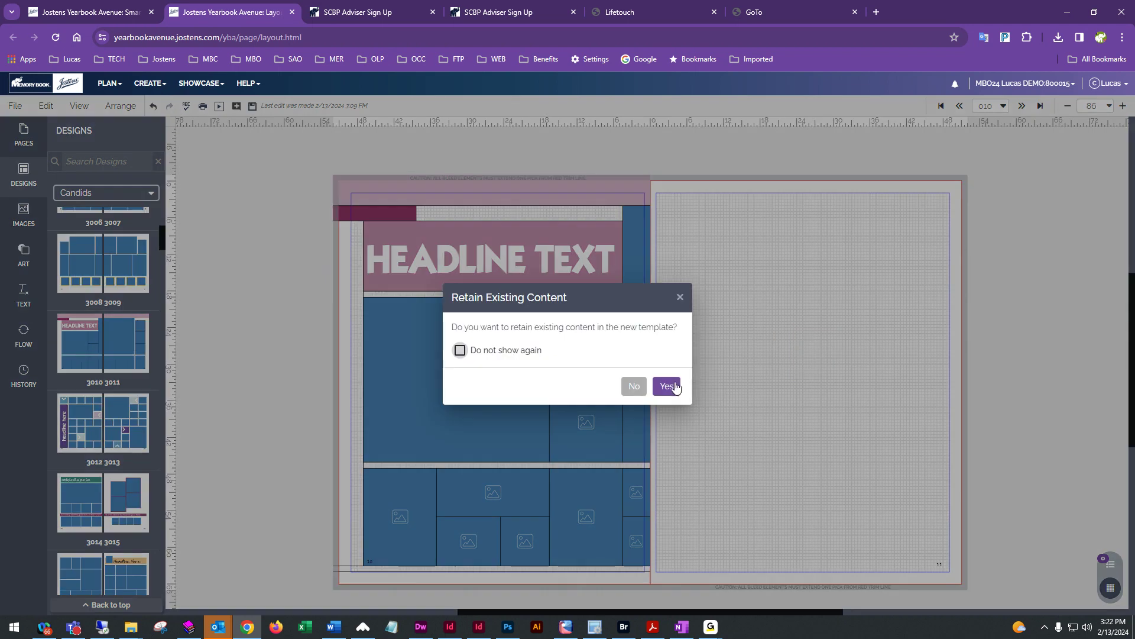
{"action": "left_click", "coordinate": [680, 297]}
Change the background color of page 11 to the maroon already used on the page.
{"action": "right_click", "coordinate": [731, 229]}
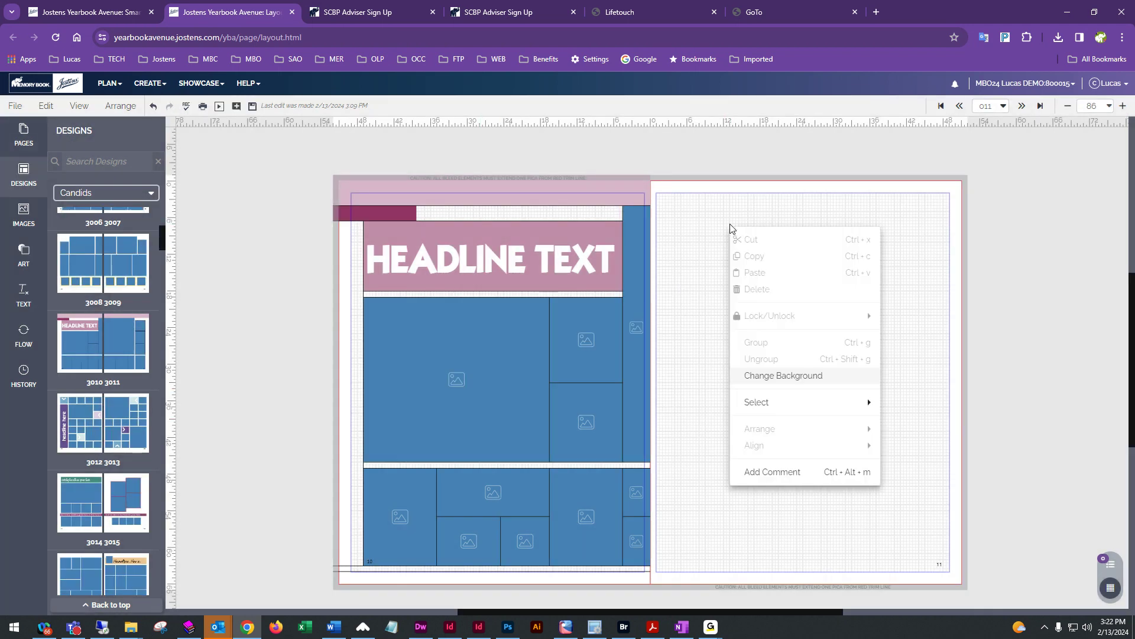
{"action": "left_click", "coordinate": [789, 376]}
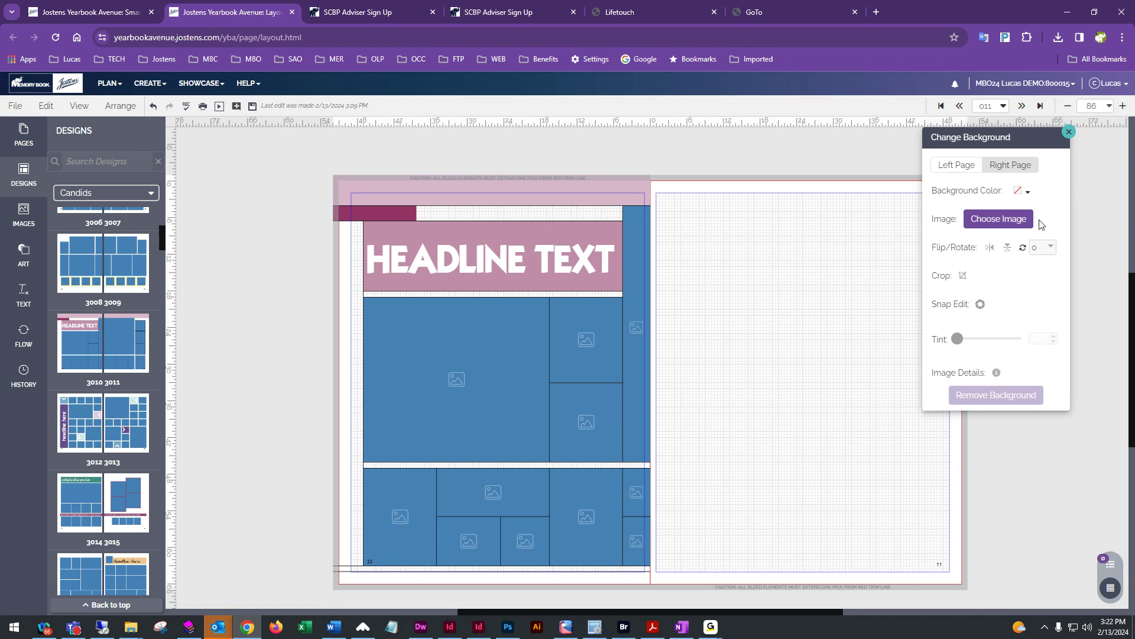
{"action": "left_click", "coordinate": [1021, 193]}
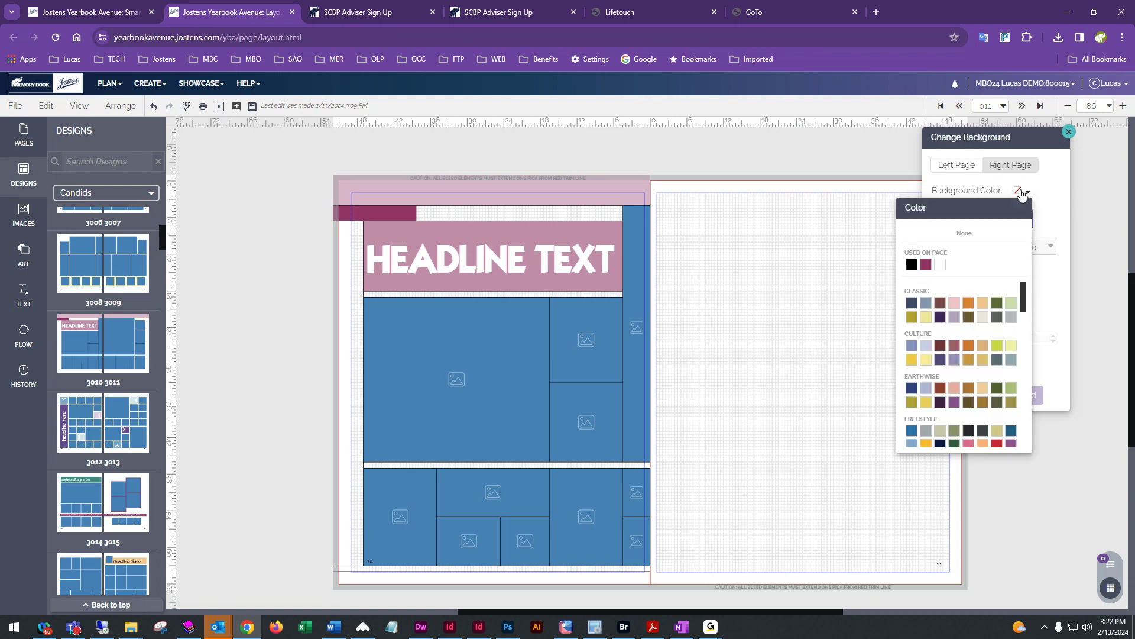
{"action": "left_click", "coordinate": [926, 265]}
{"action": "left_click", "coordinate": [1069, 132]}
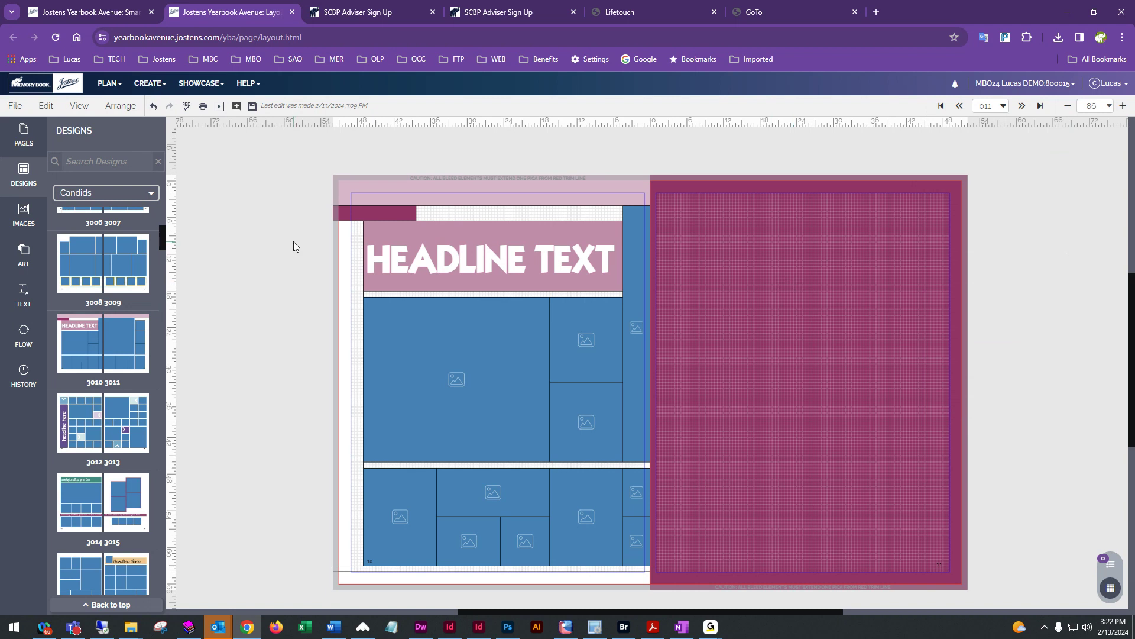
Apply Candids template 3011 to page 11 without retaining existing content, and undo it.
{"action": "left_click_drag", "start_coordinate": [134, 348], "coordinate": [537, 257]}
{"action": "left_click_drag", "start_coordinate": [117, 349], "coordinate": [789, 279]}
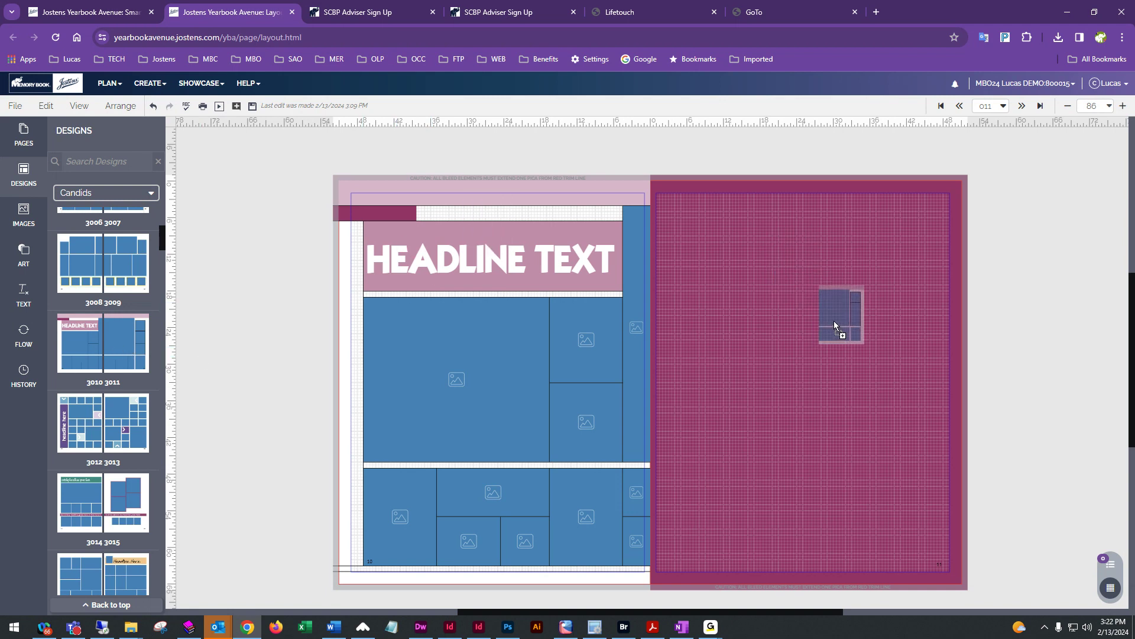
{"action": "left_click_drag", "start_coordinate": [822, 329], "coordinate": [822, 330]}
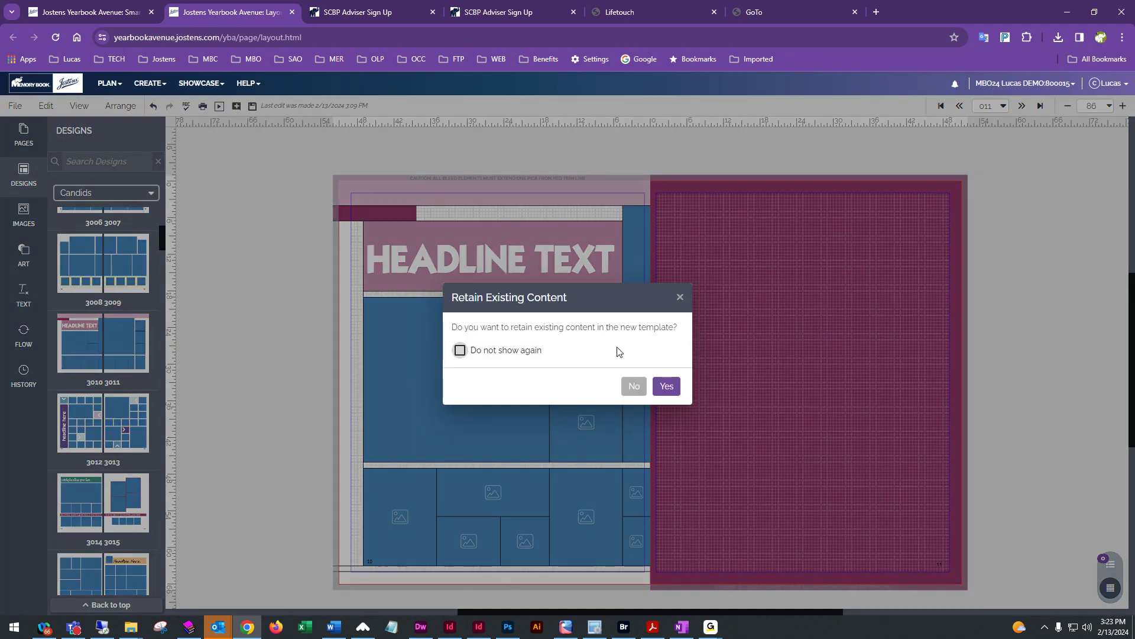
{"action": "left_click", "coordinate": [634, 386]}
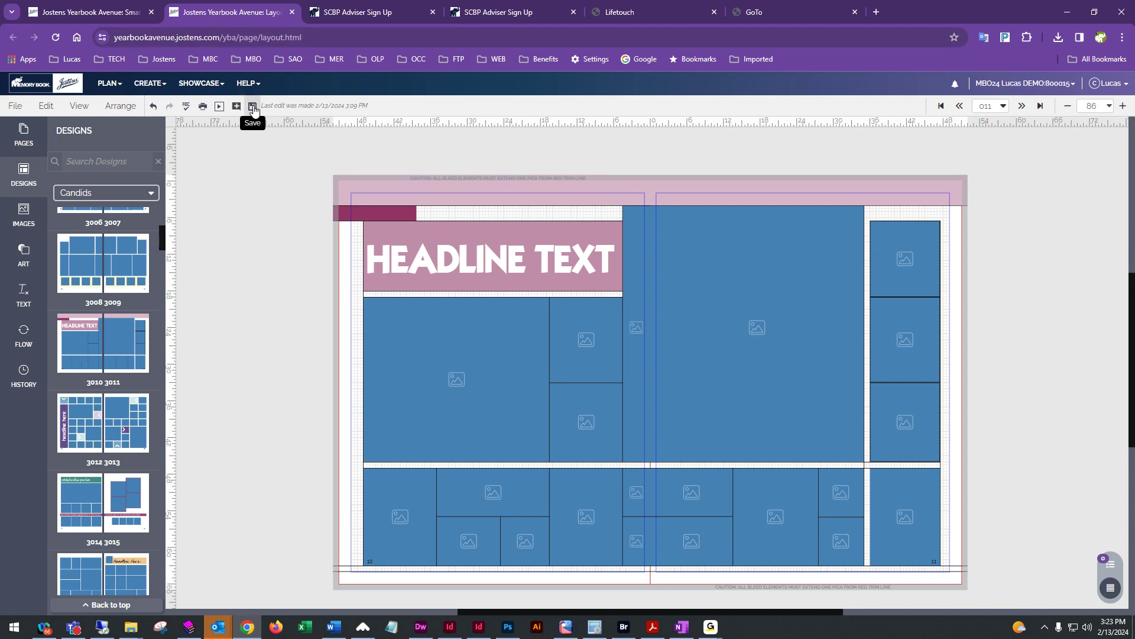
{"action": "left_click", "coordinate": [153, 108]}
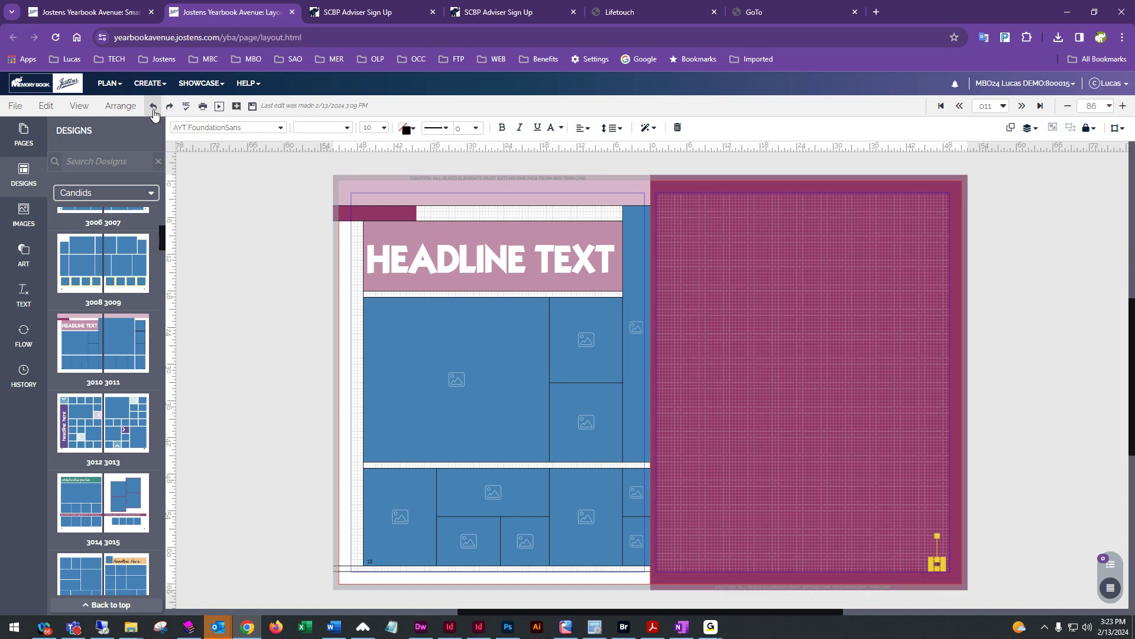
Apply Candids template 3011 to page 11 with its existing content retained.
{"action": "left_click", "coordinate": [985, 368]}
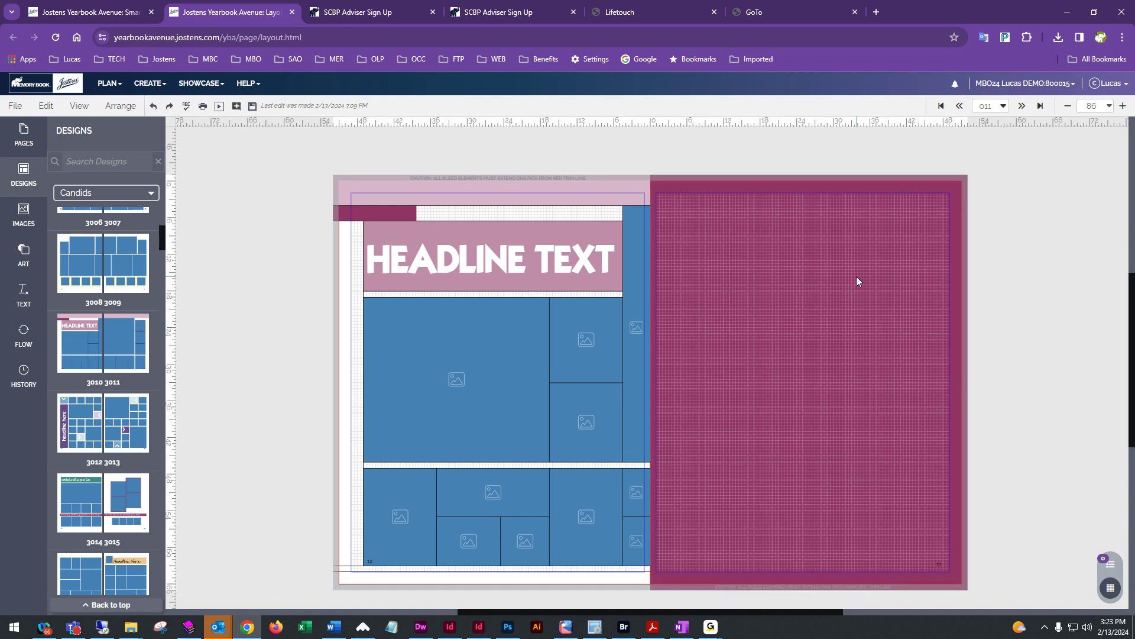
{"action": "left_click_drag", "start_coordinate": [125, 343], "coordinate": [802, 299]}
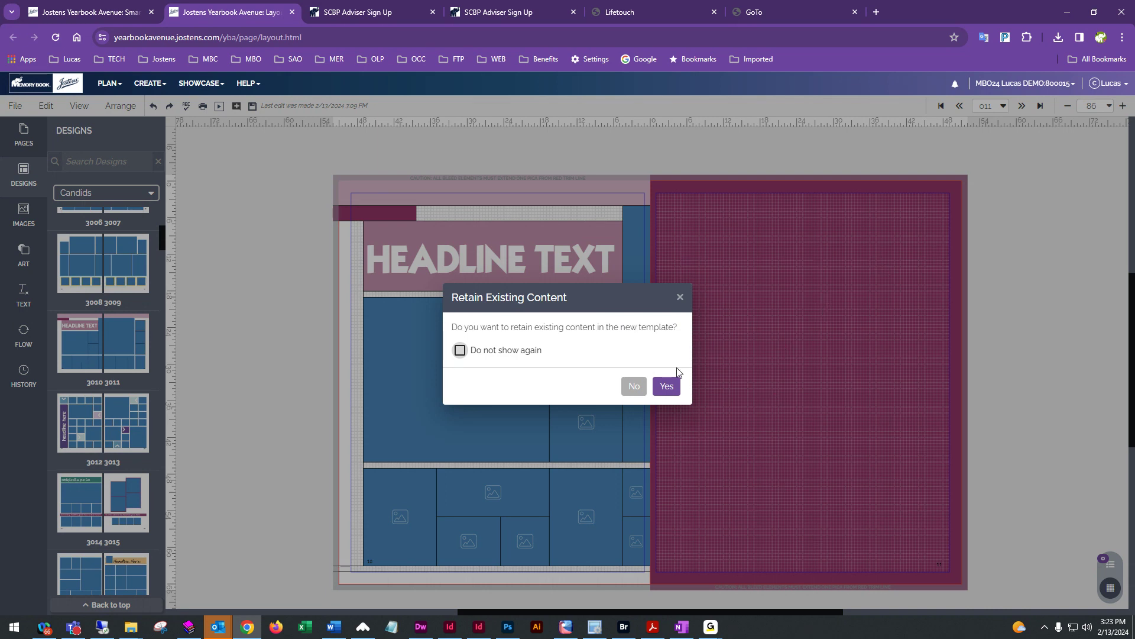
{"action": "left_click", "coordinate": [667, 386]}
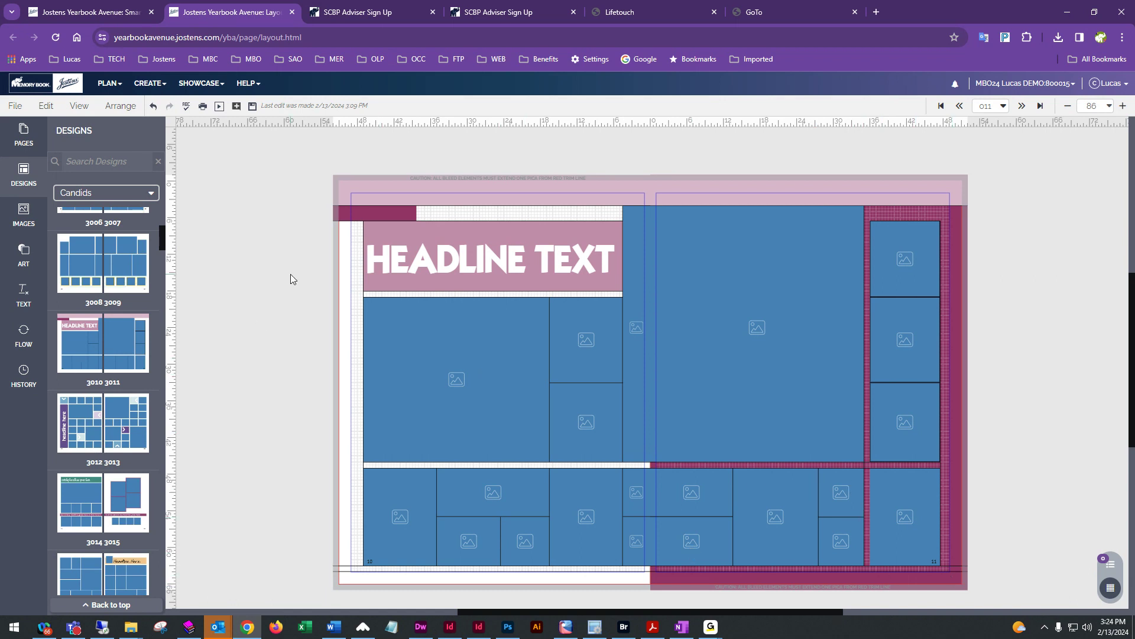
Apply Candids template 3024 to page 10 with existing content retained.
{"action": "scroll", "coordinate": [129, 418], "scroll_direction": "down", "scroll_amount": 7}
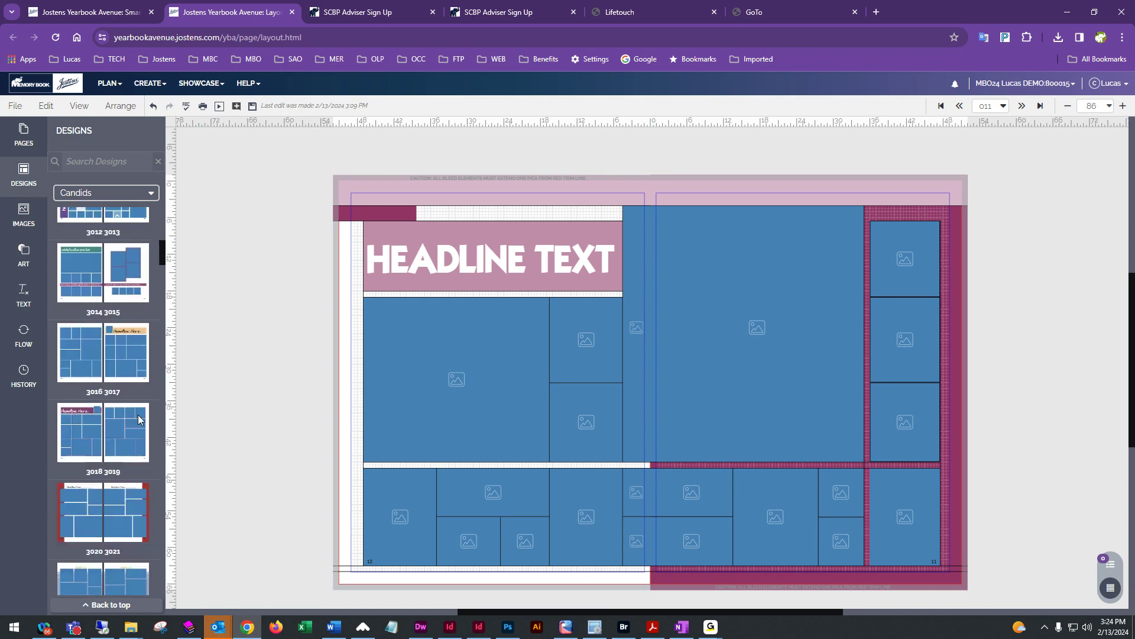
{"action": "scroll", "coordinate": [130, 418], "scroll_direction": "down", "scroll_amount": 4}
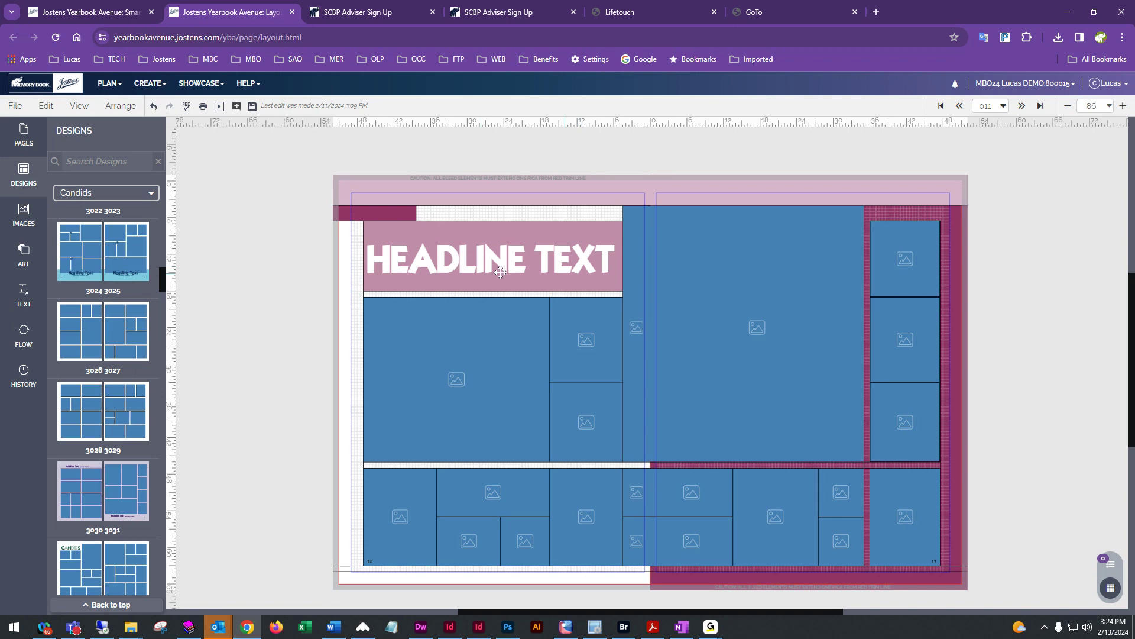
{"action": "left_click_drag", "start_coordinate": [93, 258], "coordinate": [543, 307]}
{"action": "left_click", "coordinate": [664, 386]}
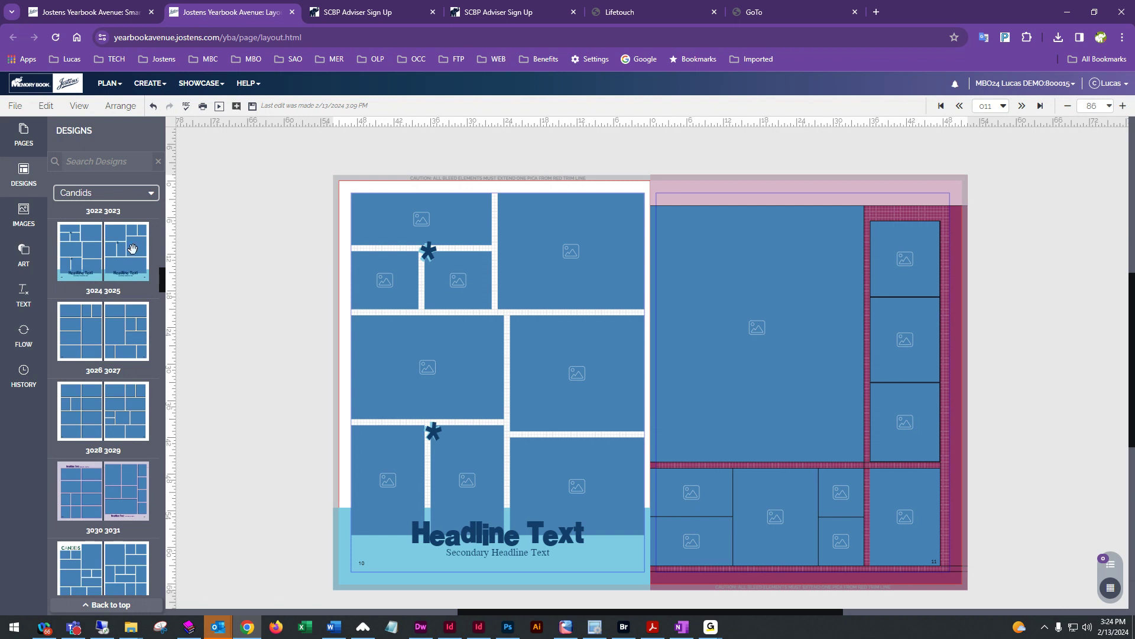
Apply template 3025 to page 11 with existing content retained, and replace it with template 3029 without retaining content.
{"action": "left_click_drag", "start_coordinate": [133, 248], "coordinate": [817, 331]}
{"action": "left_click", "coordinate": [666, 388]}
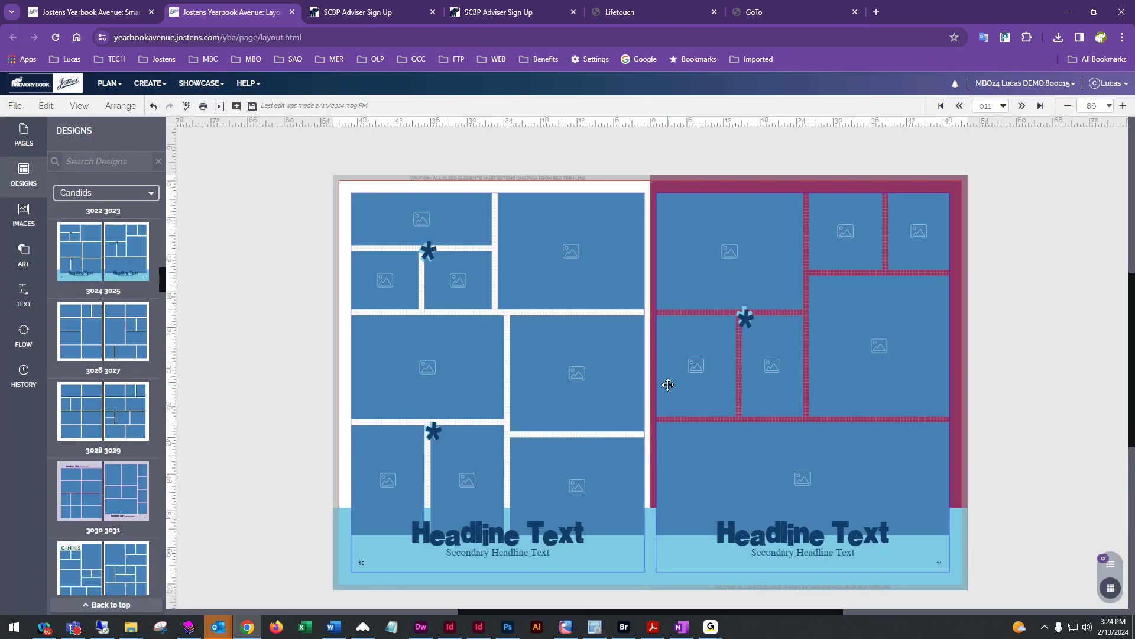
{"action": "left_click_drag", "start_coordinate": [122, 405], "coordinate": [691, 328]}
{"action": "left_click", "coordinate": [634, 387]}
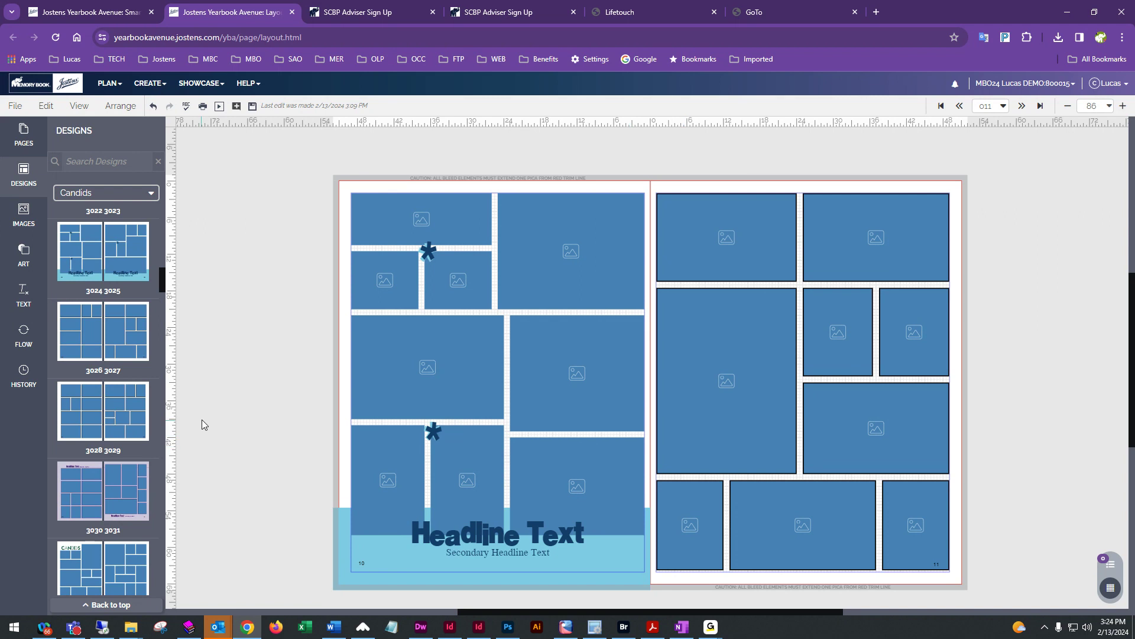
List the Page Surfer designs in the Clubs & Organizations category and browse down to spread 4038–4039.
{"action": "scroll", "coordinate": [121, 473], "scroll_direction": "down", "scroll_amount": 5}
{"action": "left_click", "coordinate": [98, 196]}
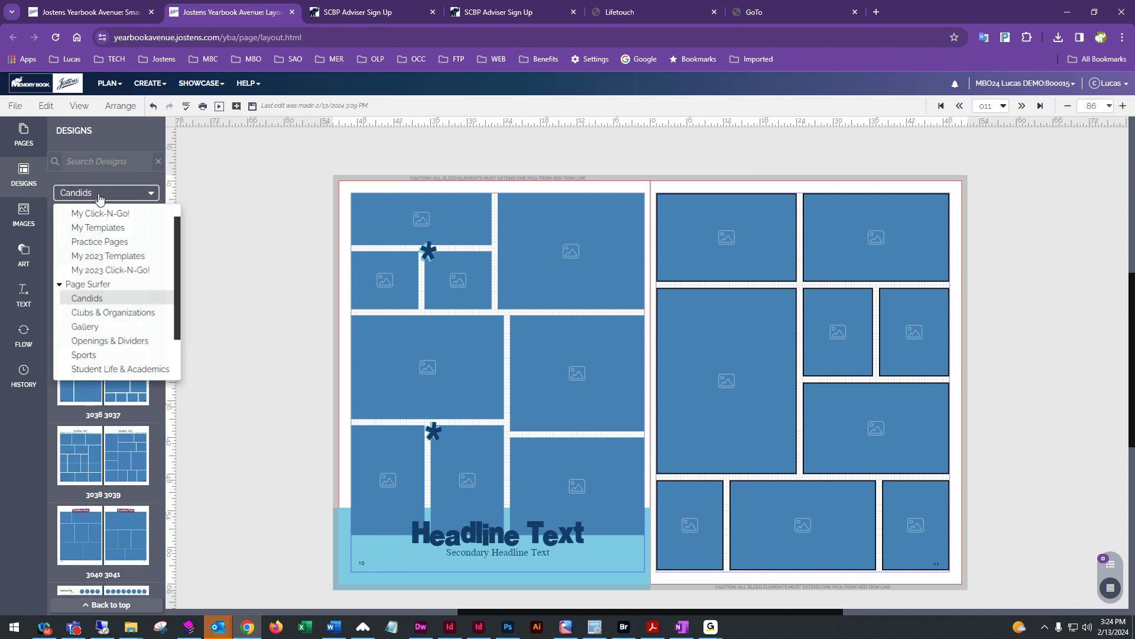
{"action": "scroll", "coordinate": [122, 298], "scroll_direction": "down", "scroll_amount": 2}
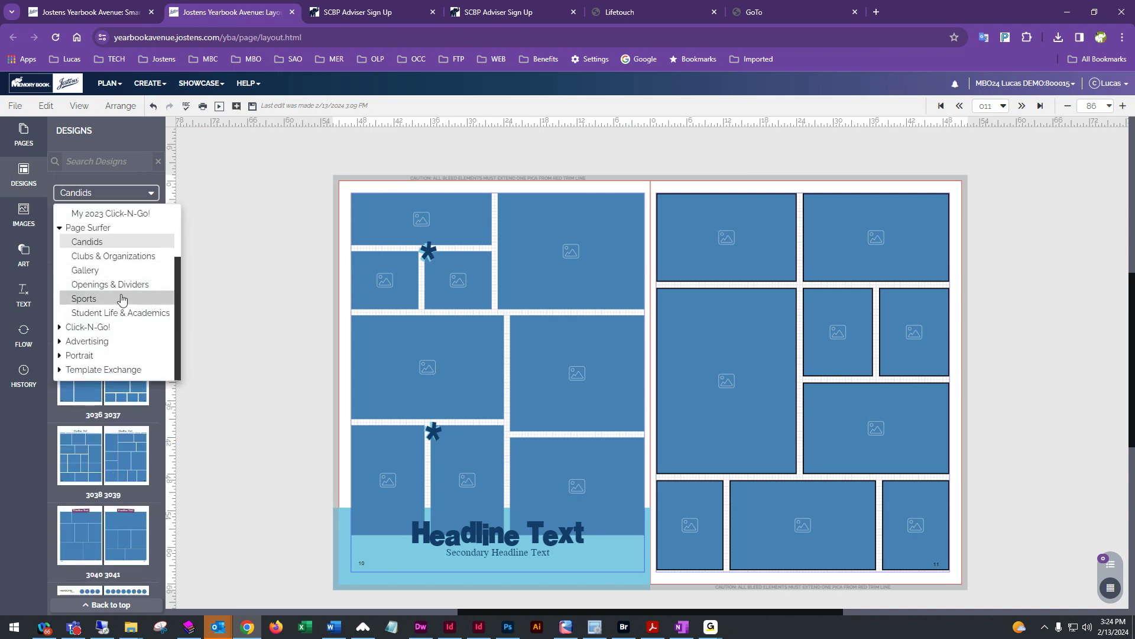
{"action": "left_click", "coordinate": [130, 262]}
{"action": "scroll", "coordinate": [127, 260], "scroll_direction": "down", "scroll_amount": 3}
{"action": "scroll", "coordinate": [127, 260], "scroll_direction": "down", "scroll_amount": 3}
Apply Clubs & Organizations template 4038 to page 10 and 4039 to page 11 without retaining existing content.
{"action": "left_click_drag", "start_coordinate": [83, 354], "coordinate": [449, 308]}
{"action": "left_click", "coordinate": [634, 386]}
{"action": "left_click_drag", "start_coordinate": [127, 342], "coordinate": [831, 302]}
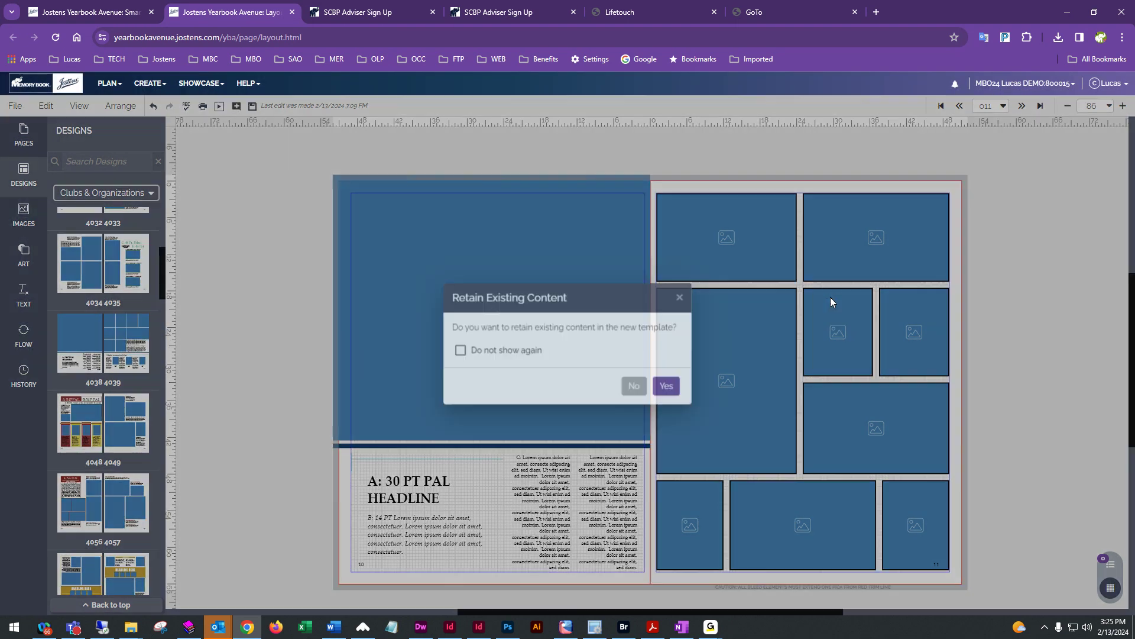
{"action": "left_click", "coordinate": [634, 386]}
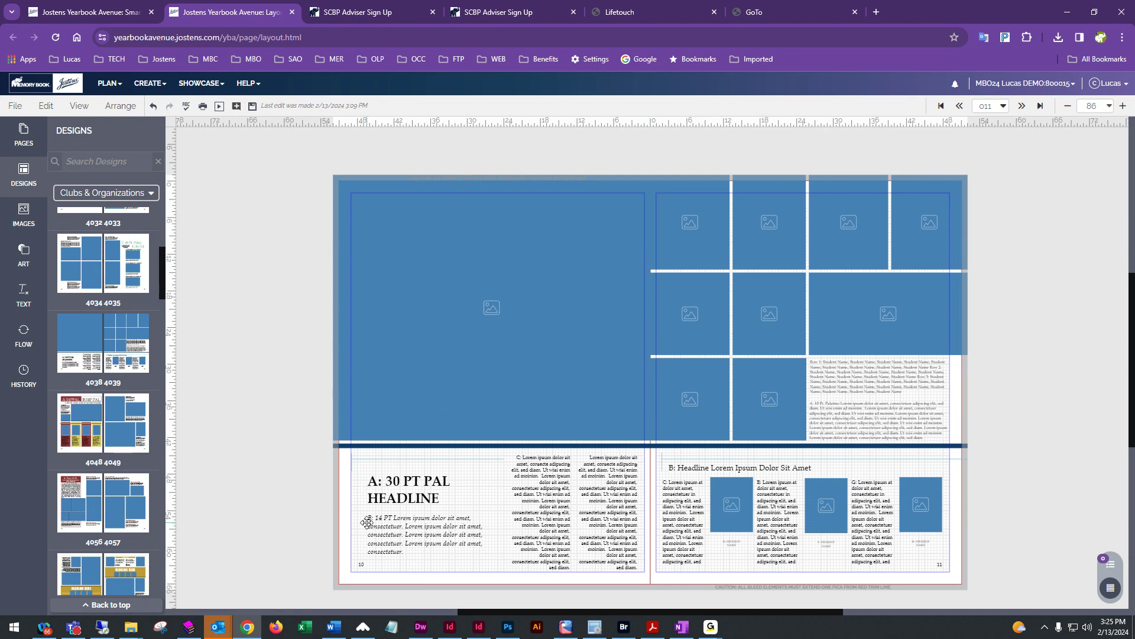
Replace the spread with templates 4048 on page 10 and 4049 on page 11, without retaining existing content.
{"action": "scroll", "coordinate": [99, 463], "scroll_direction": "down", "scroll_amount": 3}
{"action": "left_click_drag", "start_coordinate": [88, 250], "coordinate": [627, 406]}
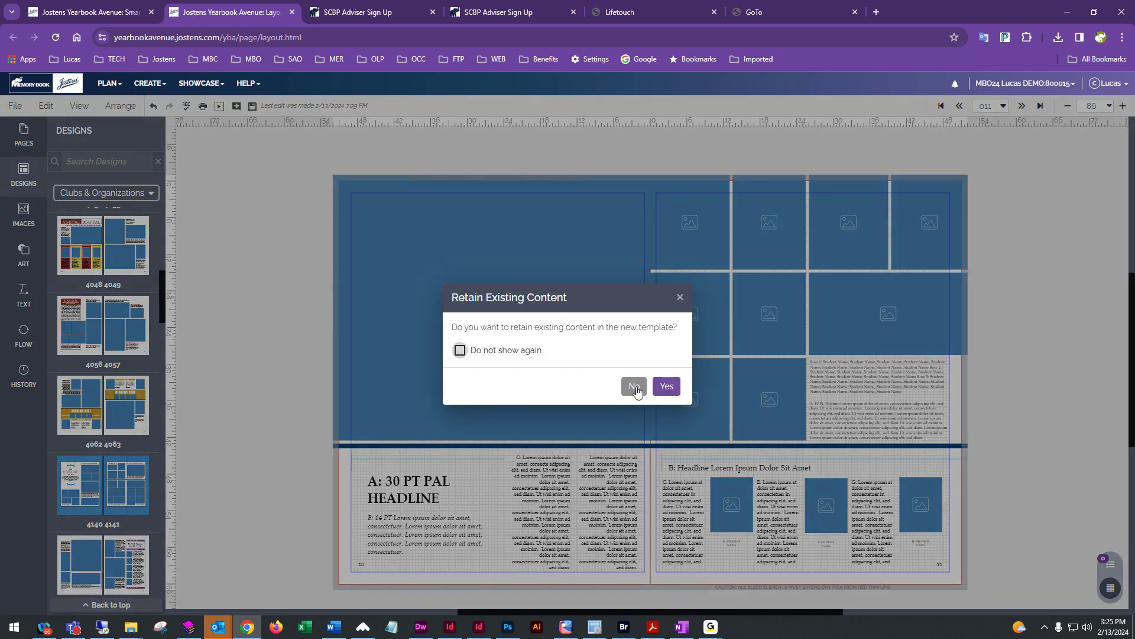
{"action": "left_click", "coordinate": [634, 387]}
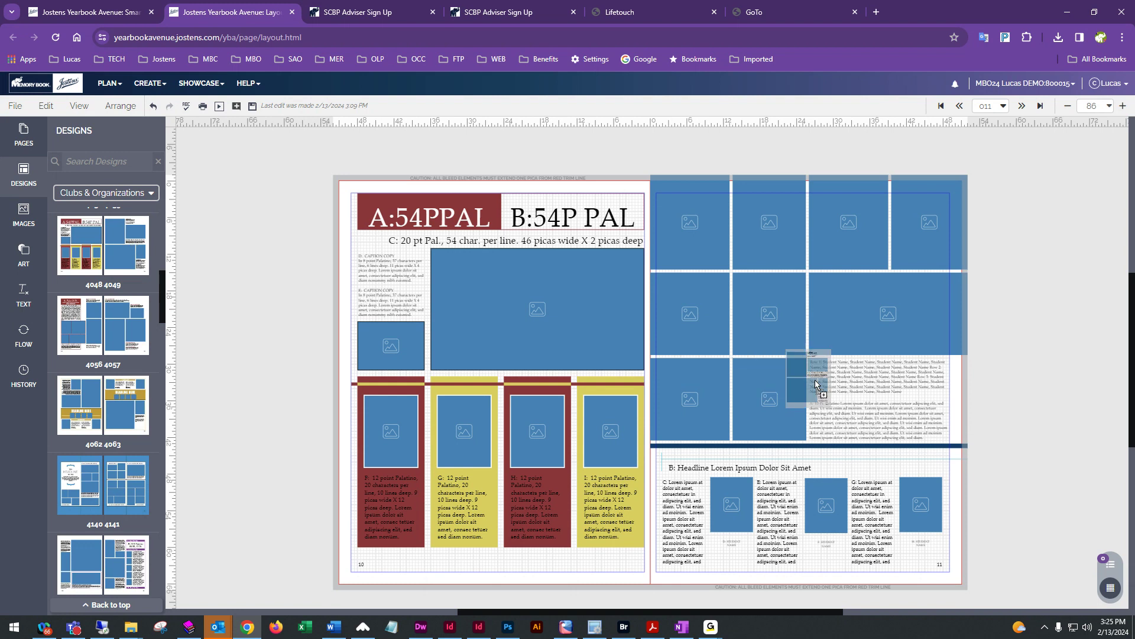
{"action": "left_click_drag", "start_coordinate": [734, 360], "coordinate": [793, 421]}
{"action": "left_click", "coordinate": [634, 385]}
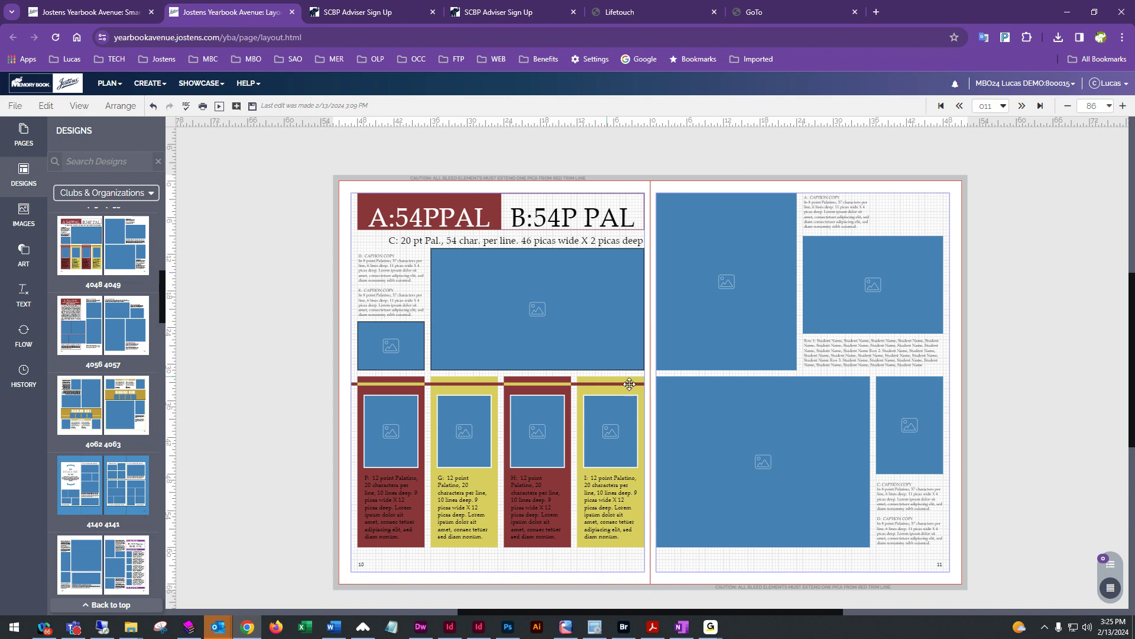
{"action": "scroll", "coordinate": [267, 326], "scroll_direction": "down", "scroll_amount": 1}
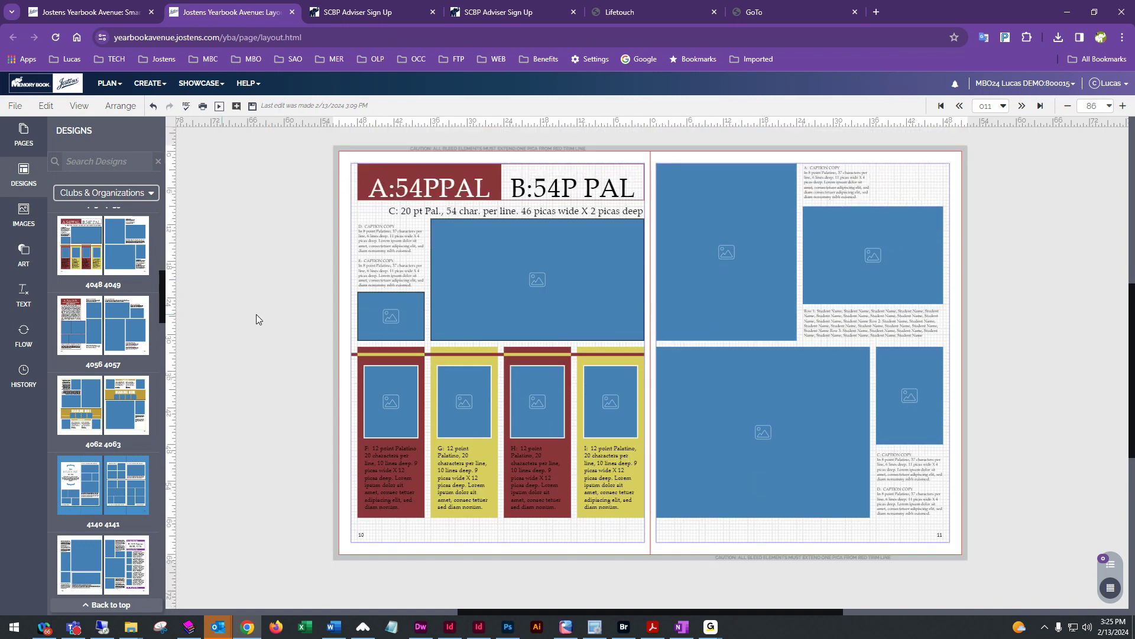
{"action": "scroll", "coordinate": [126, 337], "scroll_direction": "down", "scroll_amount": 4}
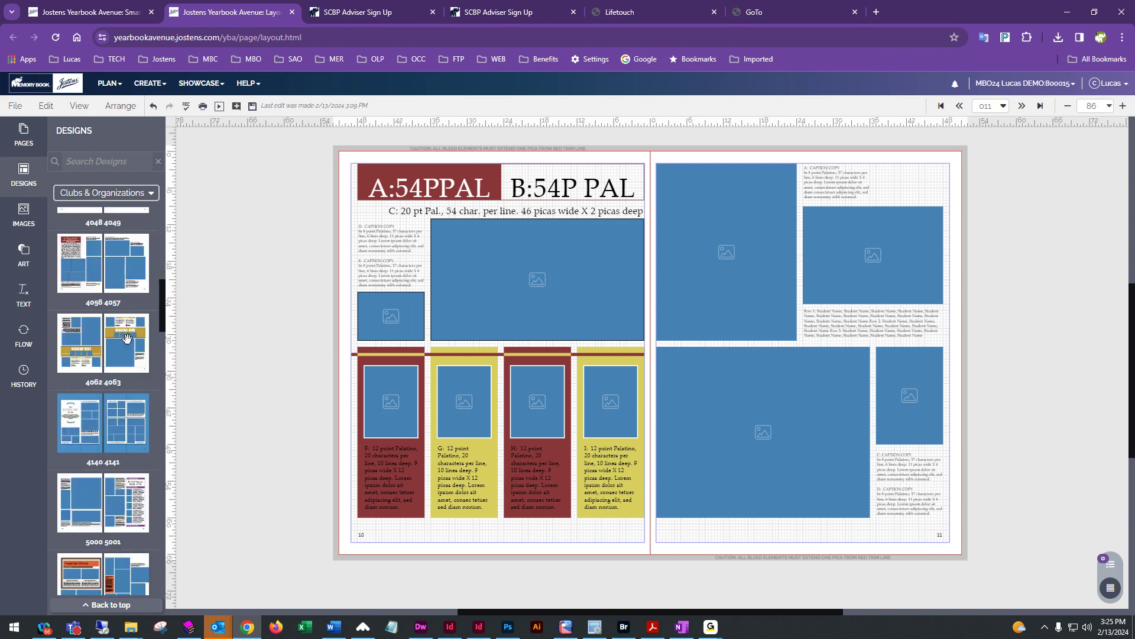
{"action": "mouse_move", "coordinate": [127, 338]}
{"action": "scroll", "coordinate": [126, 338], "scroll_direction": "down", "scroll_amount": 1}
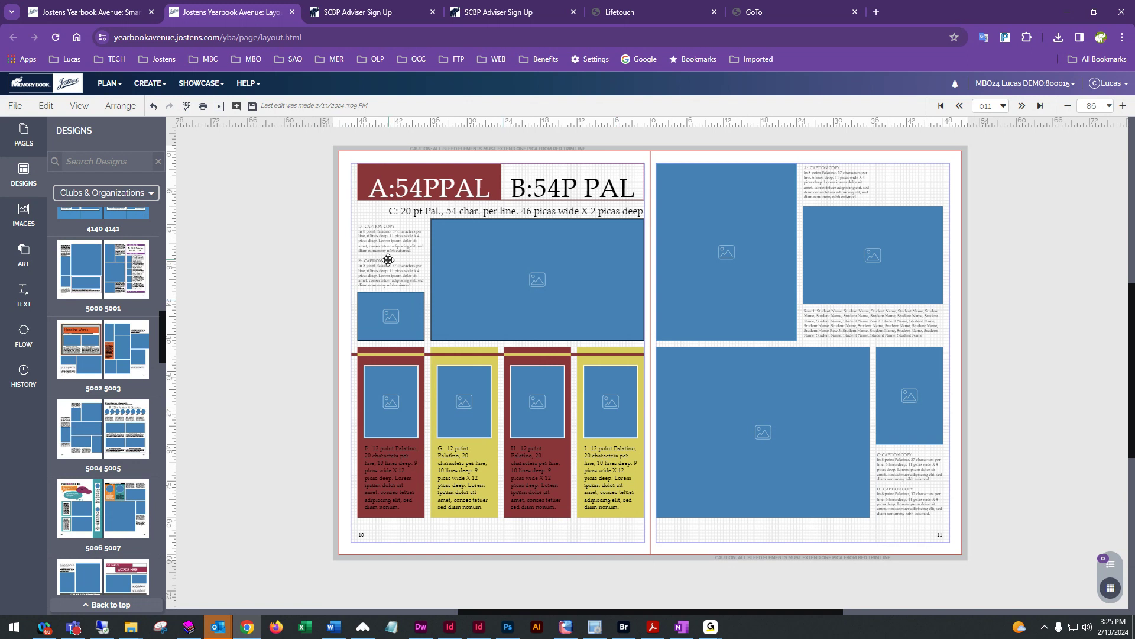
Delete the secondary headline, both caption texts and the two image boxes beneath the main headline on page 10.
{"action": "left_click", "coordinate": [417, 214]}
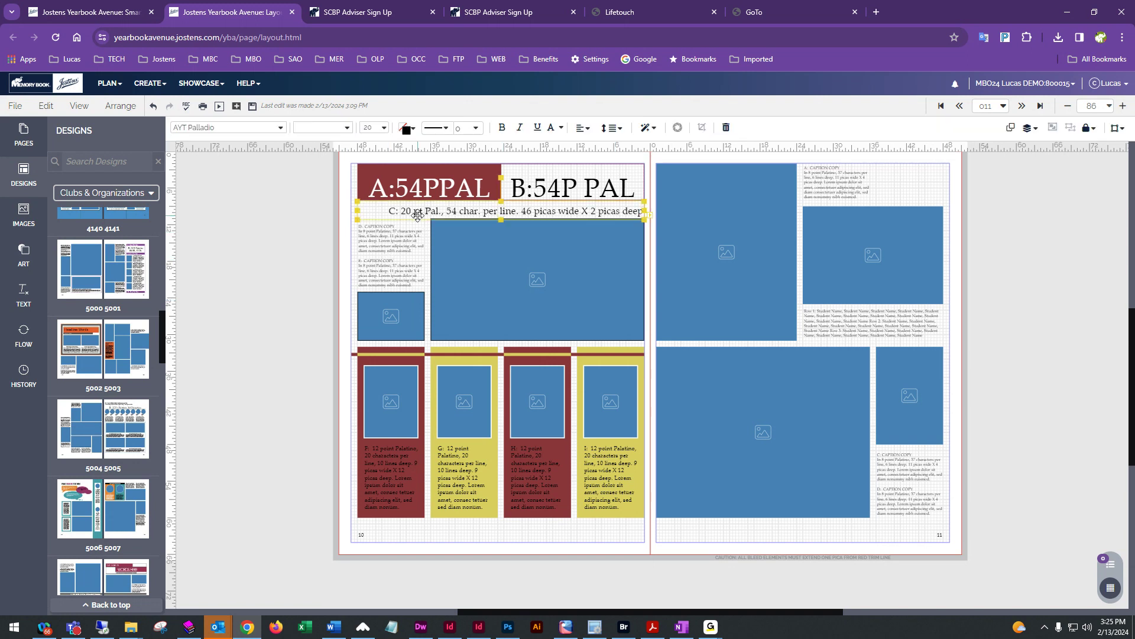
{"action": "key", "text": "Delete"}
{"action": "left_click", "coordinate": [408, 238]}
{"action": "key", "text": "Delete"}
{"action": "left_click", "coordinate": [397, 274]}
{"action": "key", "text": "Delete"}
{"action": "left_click", "coordinate": [487, 271]}
{"action": "key", "text": "Delete"}
{"action": "left_click", "coordinate": [406, 310]}
{"action": "key", "text": "Delete"}
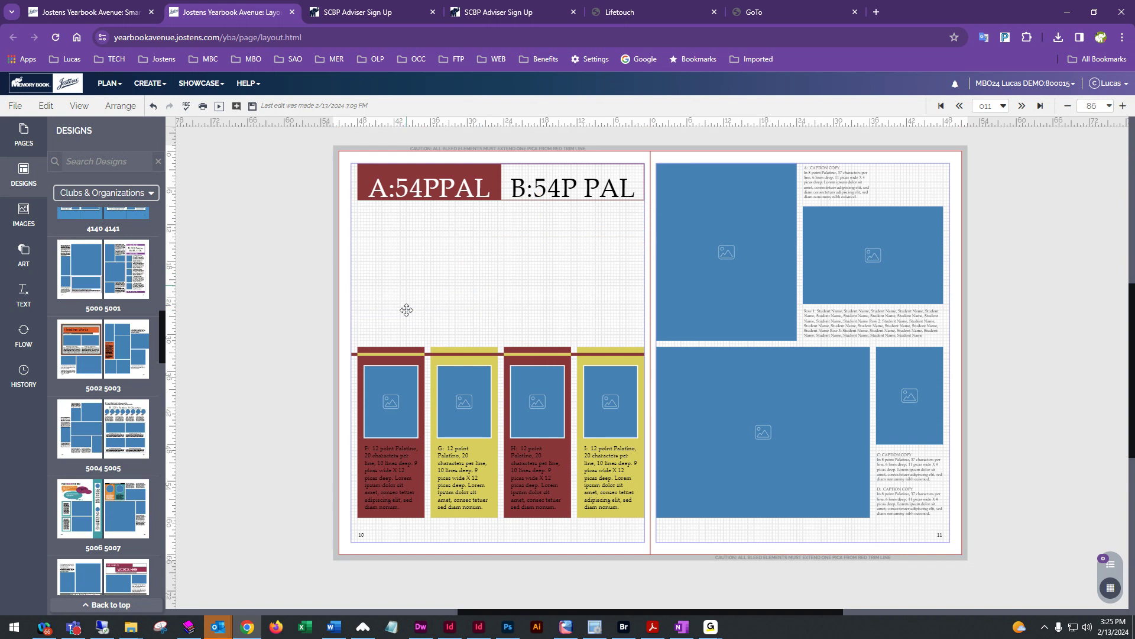
Group the maroon and yellow four-column photo block on page 10 and move it down to the lower page margin.
{"action": "left_click_drag", "start_coordinate": [349, 340], "coordinate": [650, 532]}
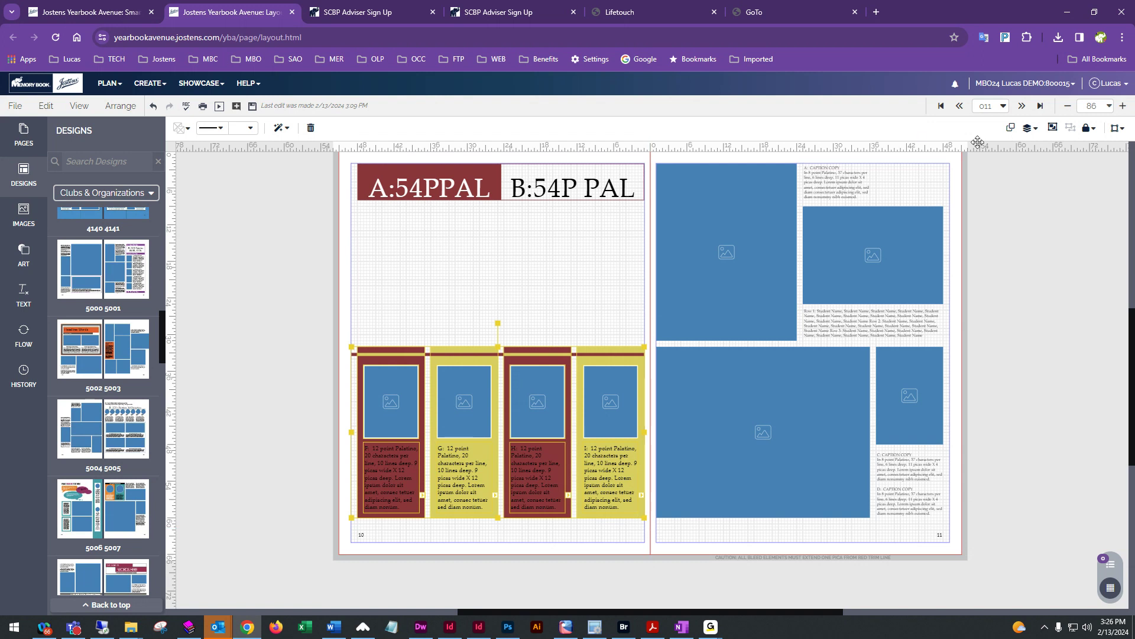
{"action": "left_click", "coordinate": [1052, 132]}
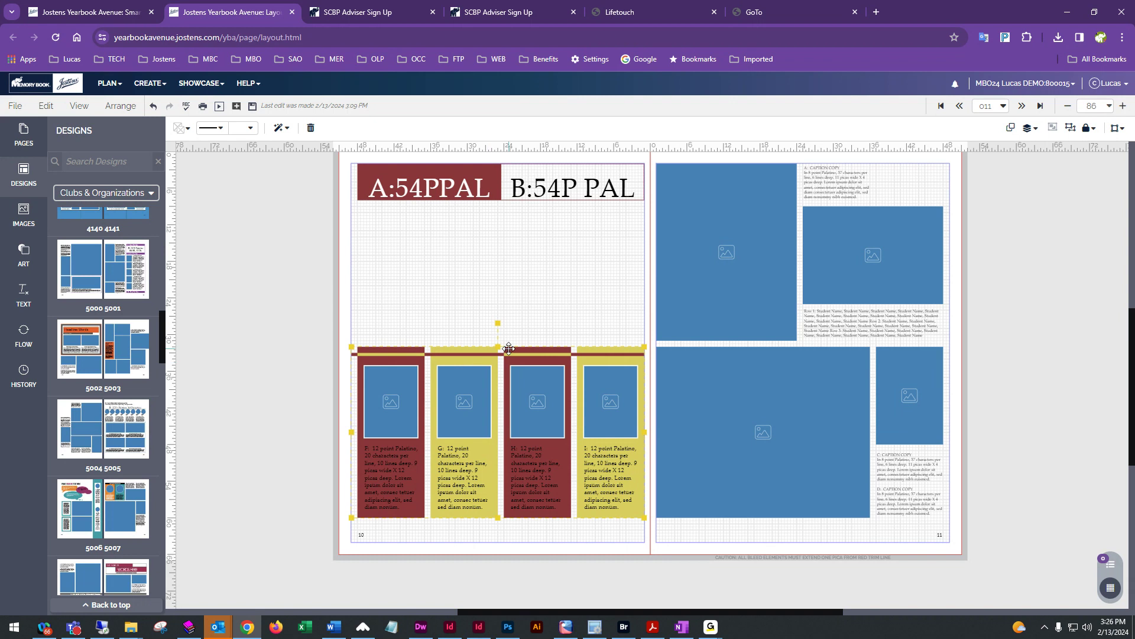
{"action": "key", "text": "Down"}
{"action": "key", "text": "Down"}
{"action": "key", "text": "Down"}
{"action": "key", "text": "Down"}
{"action": "key", "text": "Down"}
{"action": "key", "text": "Down"}
{"action": "key", "text": "Down"}
{"action": "key", "text": "Down"}
{"action": "key", "text": "Down"}
{"action": "key", "text": "Down"}
{"action": "key", "text": "Down"}
{"action": "key", "text": "Down"}
{"action": "key", "text": "Down"}
{"action": "key", "text": "Down"}
{"action": "key", "text": "Down"}
{"action": "key", "text": "Down"}
{"action": "key", "text": "Down"}
{"action": "key", "text": "Down"}
{"action": "key", "text": "Down"}
{"action": "key", "text": "Down"}
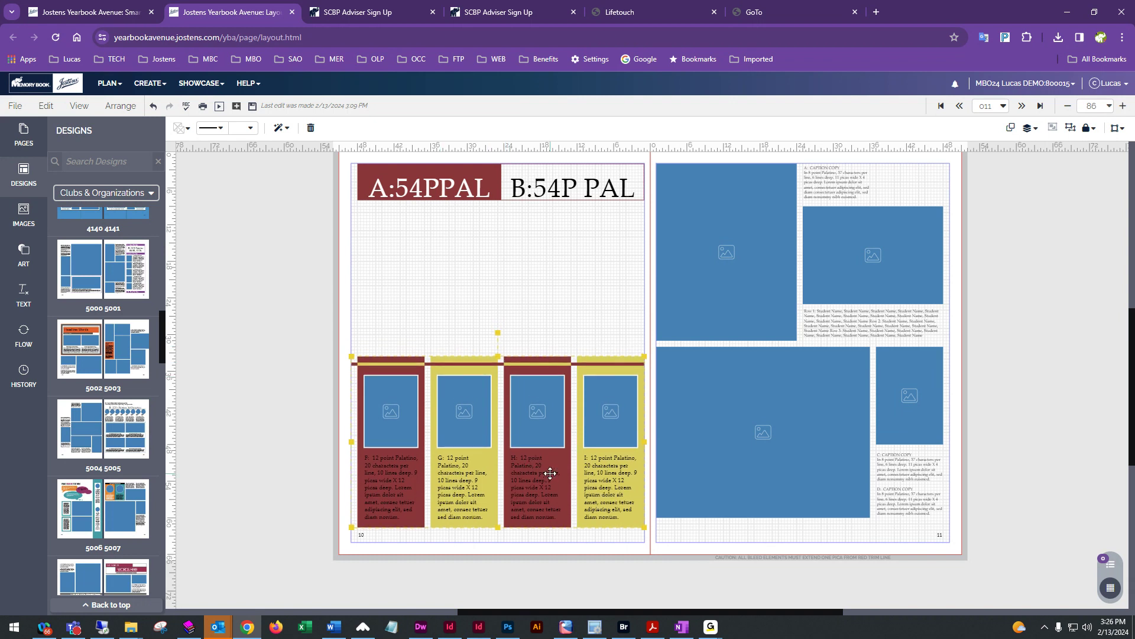
{"action": "key", "text": "Down"}
{"action": "key", "text": "Down"}
{"action": "key", "text": "Down"}
{"action": "key", "text": "Down"}
{"action": "key", "text": "Down"}
{"action": "key", "text": "Down"}
{"action": "key", "text": "Down"}
{"action": "key", "text": "Down"}
{"action": "key", "text": "Down"}
{"action": "key", "text": "Down"}
{"action": "key", "text": "Down"}
{"action": "key", "text": "Down"}
{"action": "key", "text": "Down"}
{"action": "key", "text": "Down"}
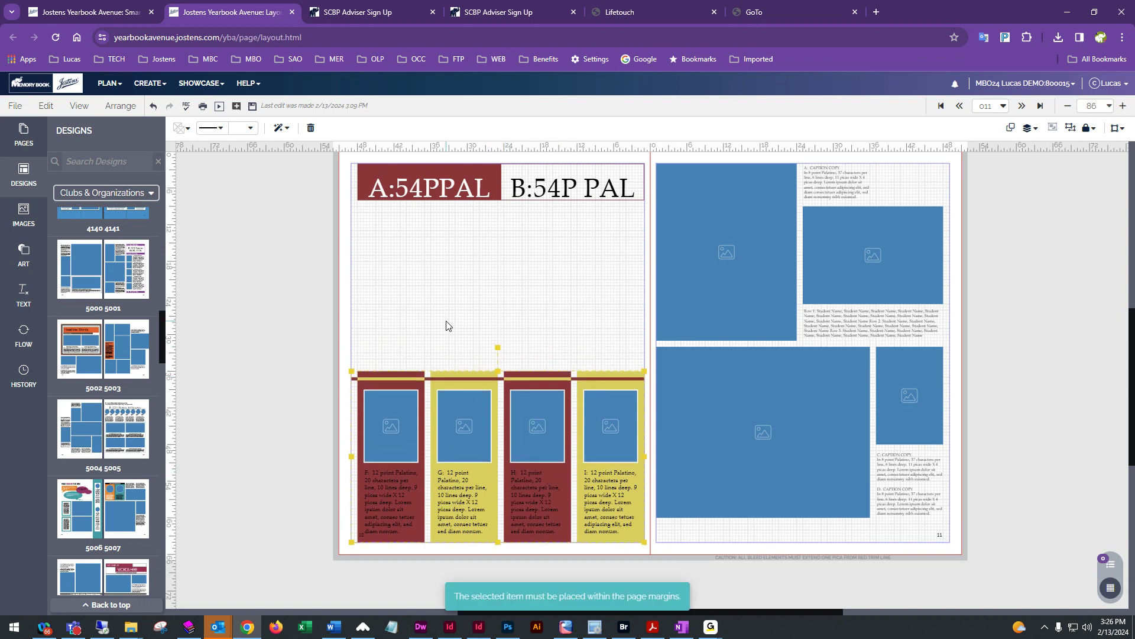
Try to duplicate the grouped four-column photo block on page 10 and move the copy away from the original.
{"action": "left_click", "coordinate": [46, 106]}
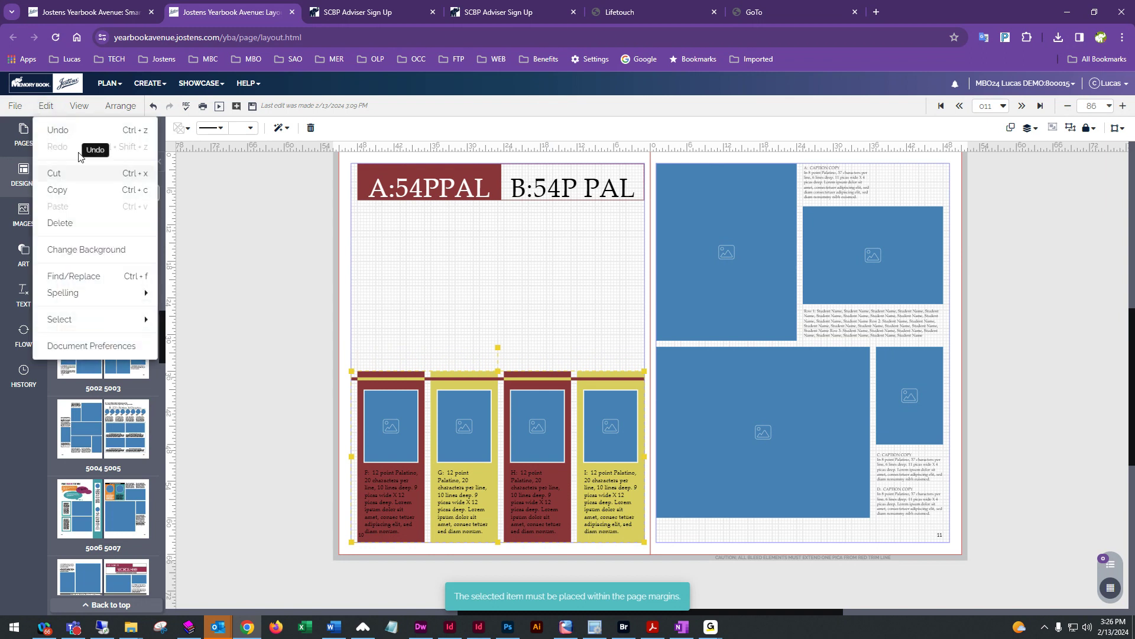
{"action": "left_click", "coordinate": [82, 196]}
{"action": "left_click", "coordinate": [37, 108]}
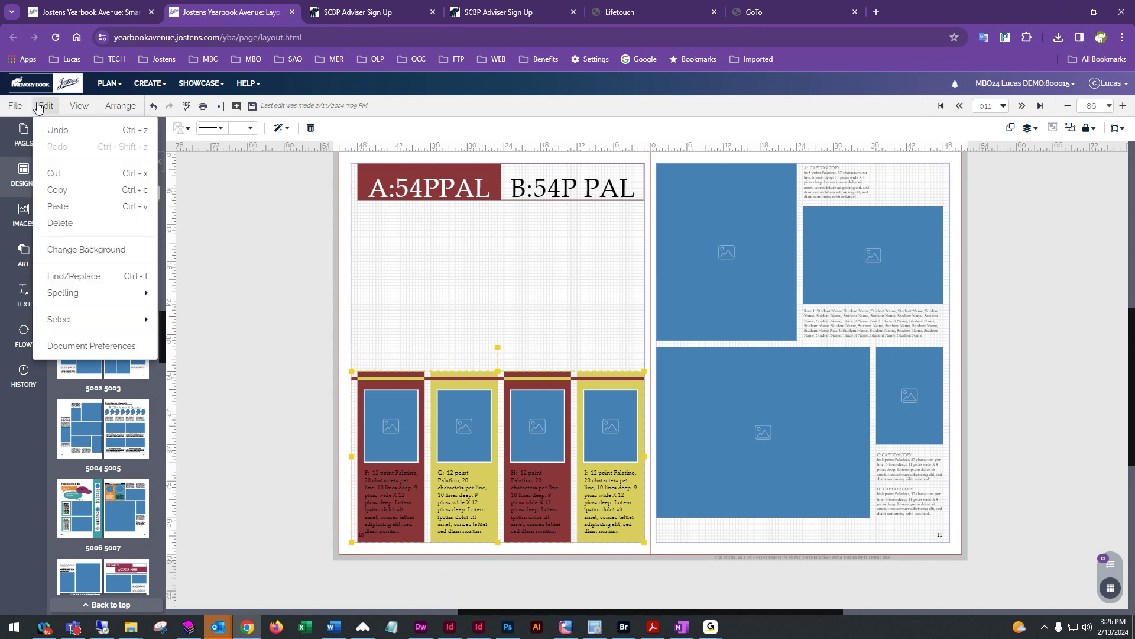
{"action": "left_click", "coordinate": [65, 209]}
{"action": "left_click_drag", "start_coordinate": [465, 432], "coordinate": [546, 490]}
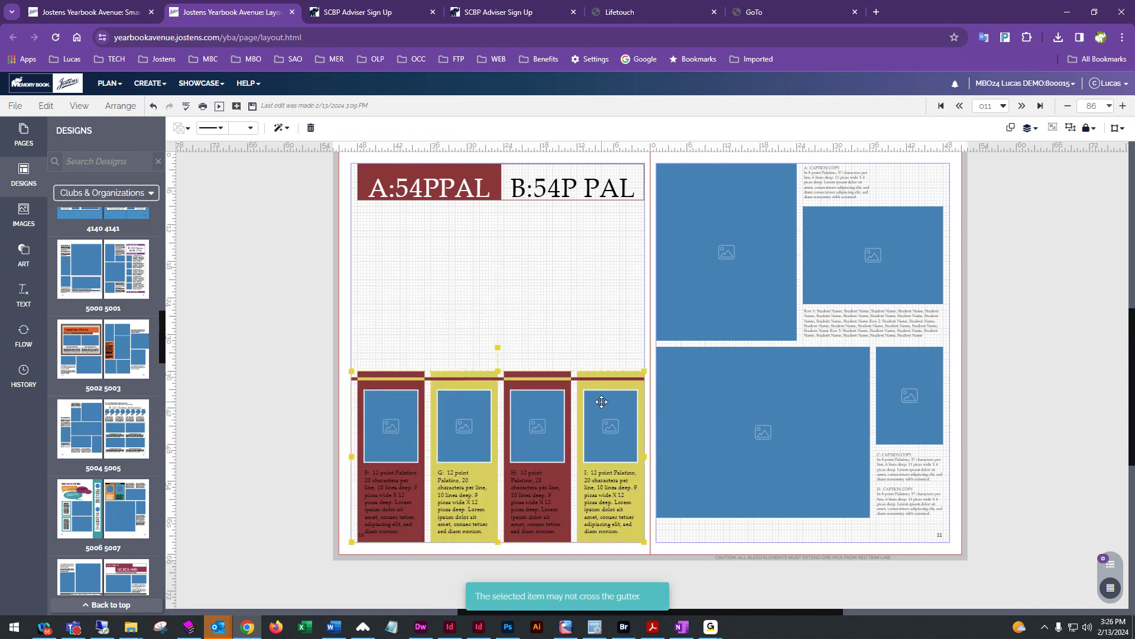
{"action": "left_click", "coordinate": [486, 333]}
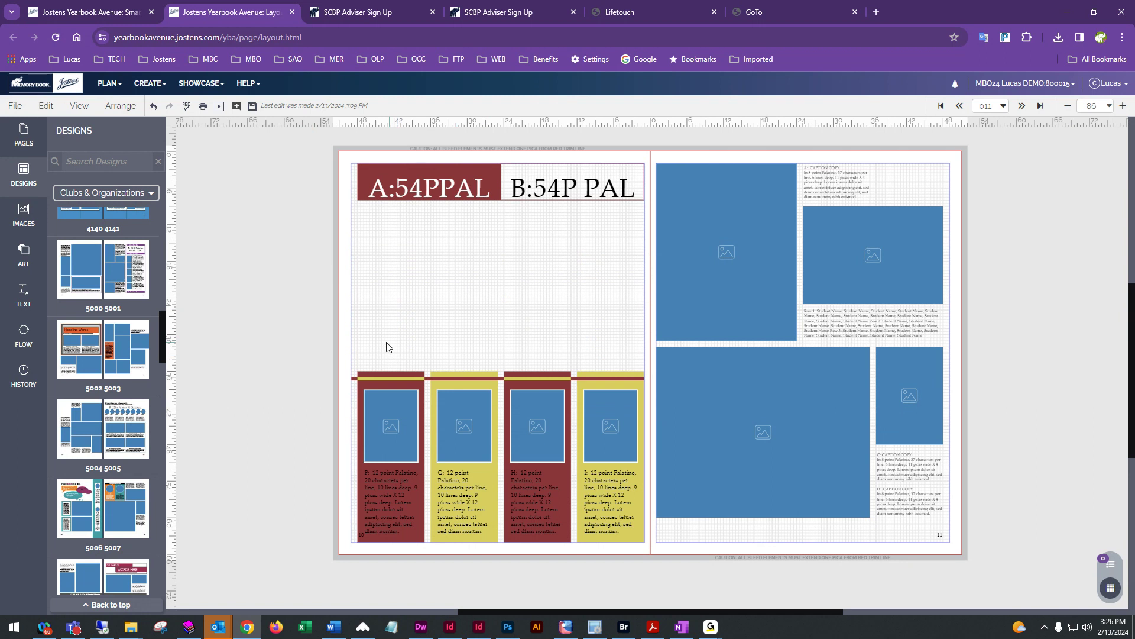
{"action": "left_click", "coordinate": [362, 381]}
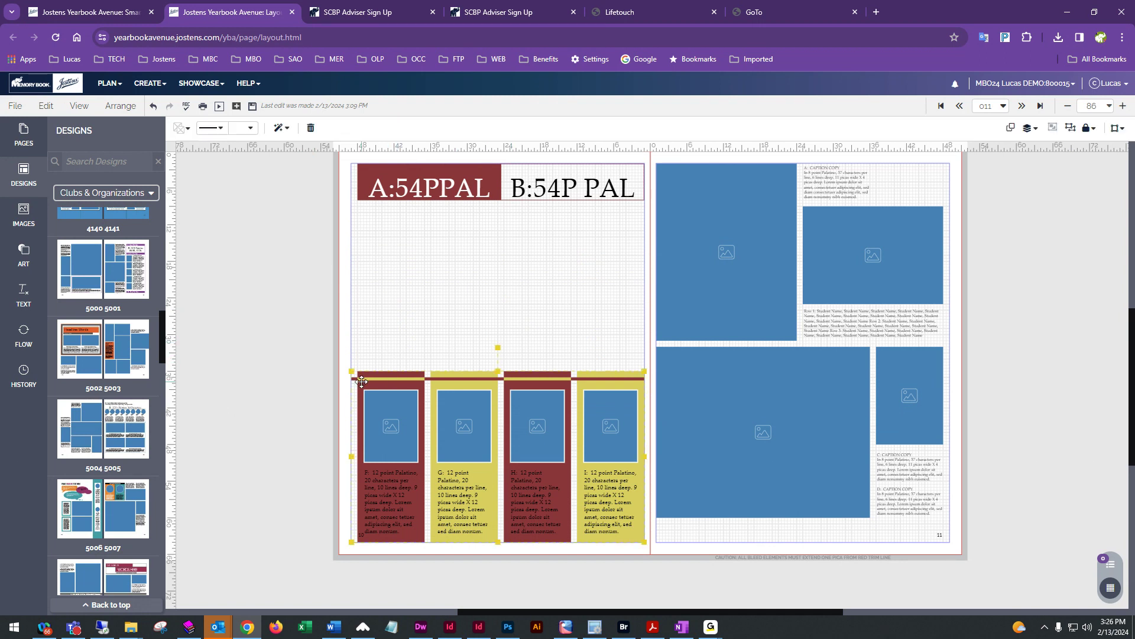
{"action": "left_click", "coordinate": [421, 357]}
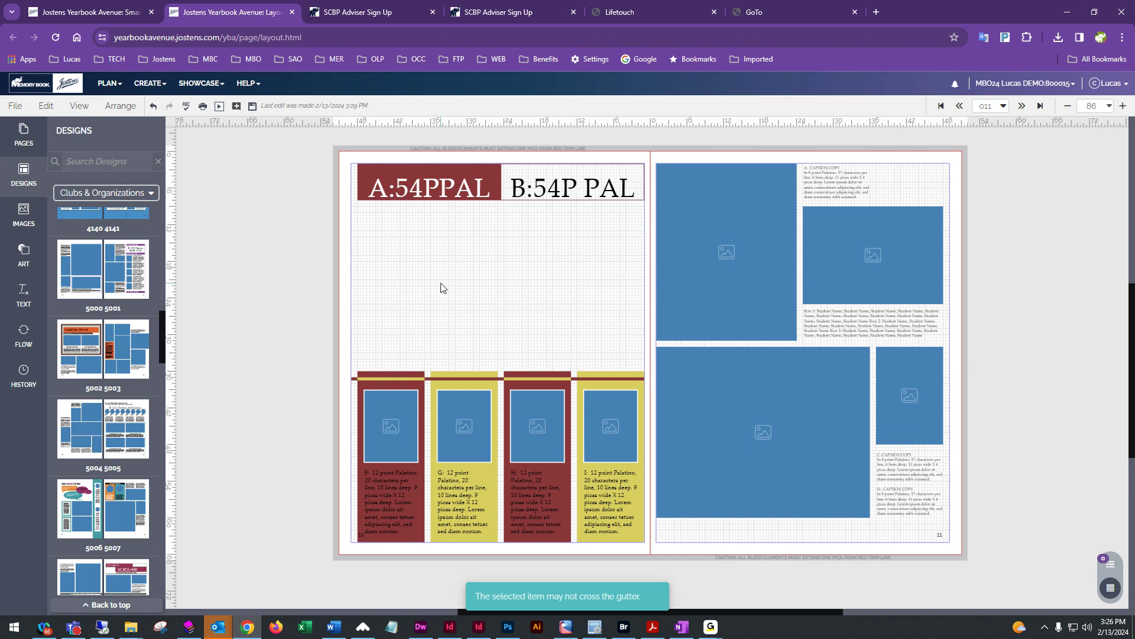
{"action": "left_click_drag", "start_coordinate": [526, 437], "coordinate": [537, 401]}
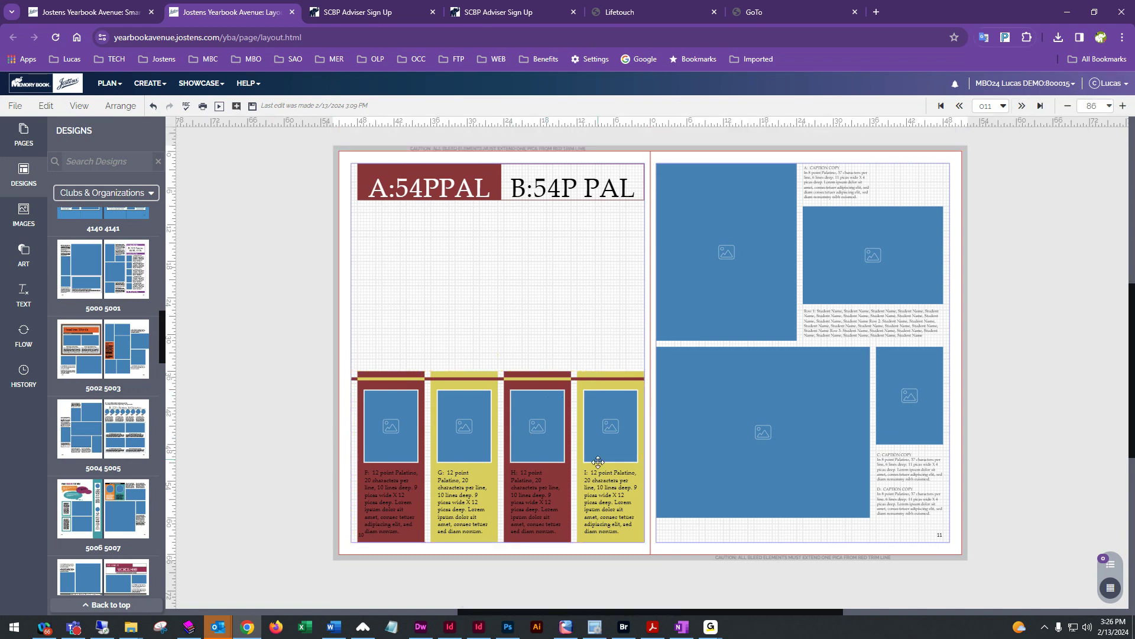
Ungroup the four-column photo block on page 10 and delete the thin maroon and yellow stripes crossing its columns.
{"action": "left_click", "coordinate": [631, 444]}
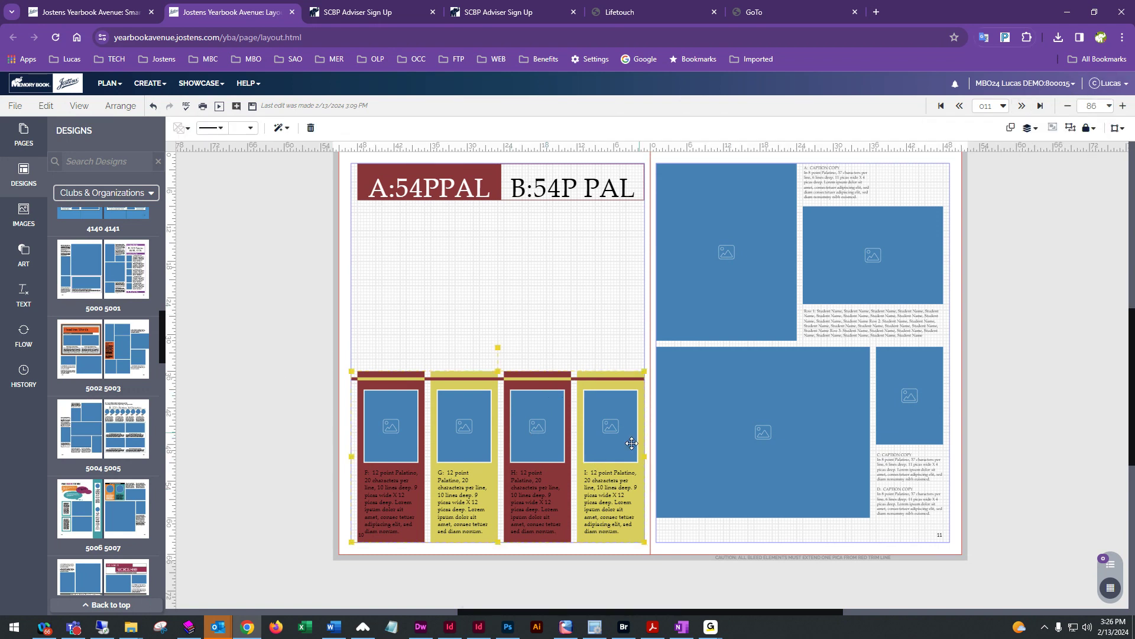
{"action": "left_click", "coordinate": [1072, 133]}
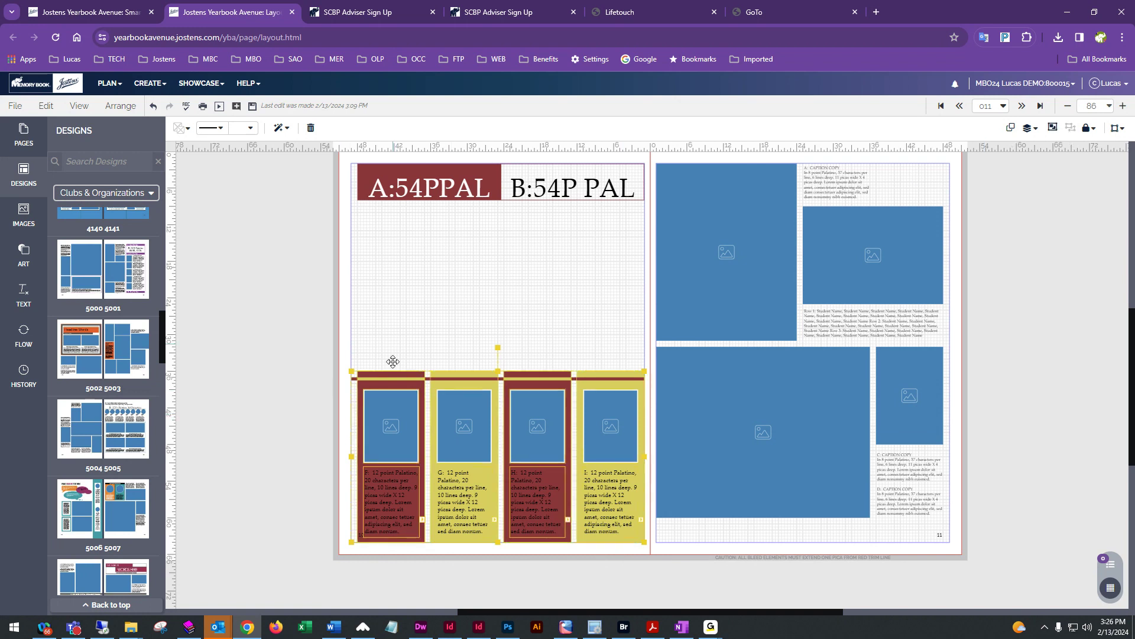
{"action": "left_click", "coordinate": [424, 336]}
{"action": "left_click_drag", "start_coordinate": [376, 358], "coordinate": [615, 520]}
{"action": "left_click", "coordinate": [518, 309]}
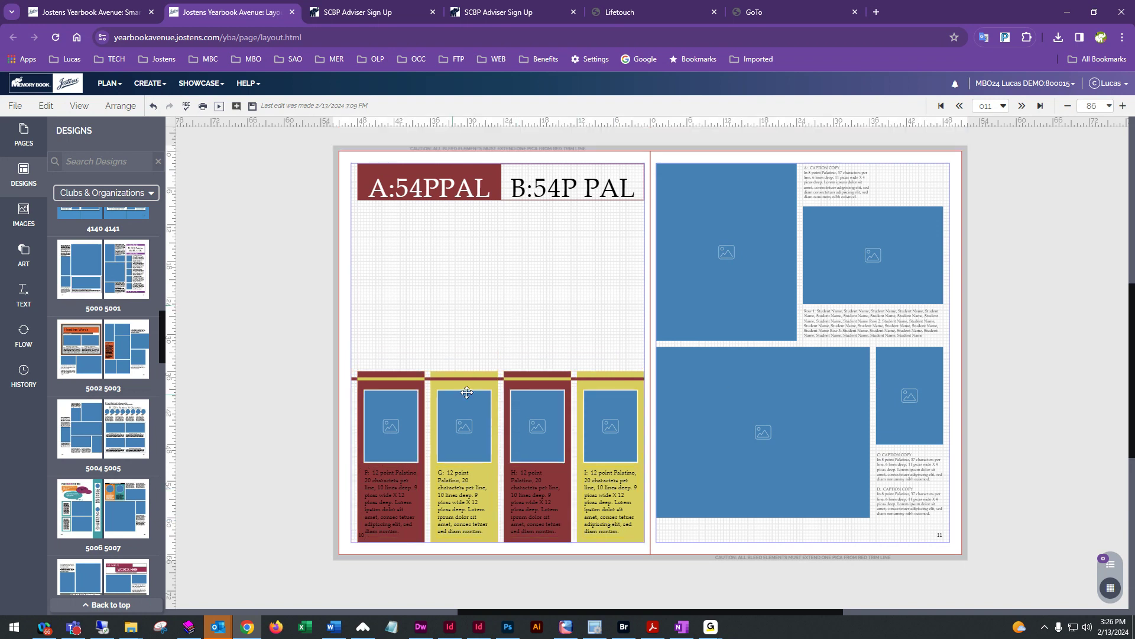
{"action": "left_click", "coordinate": [421, 377]}
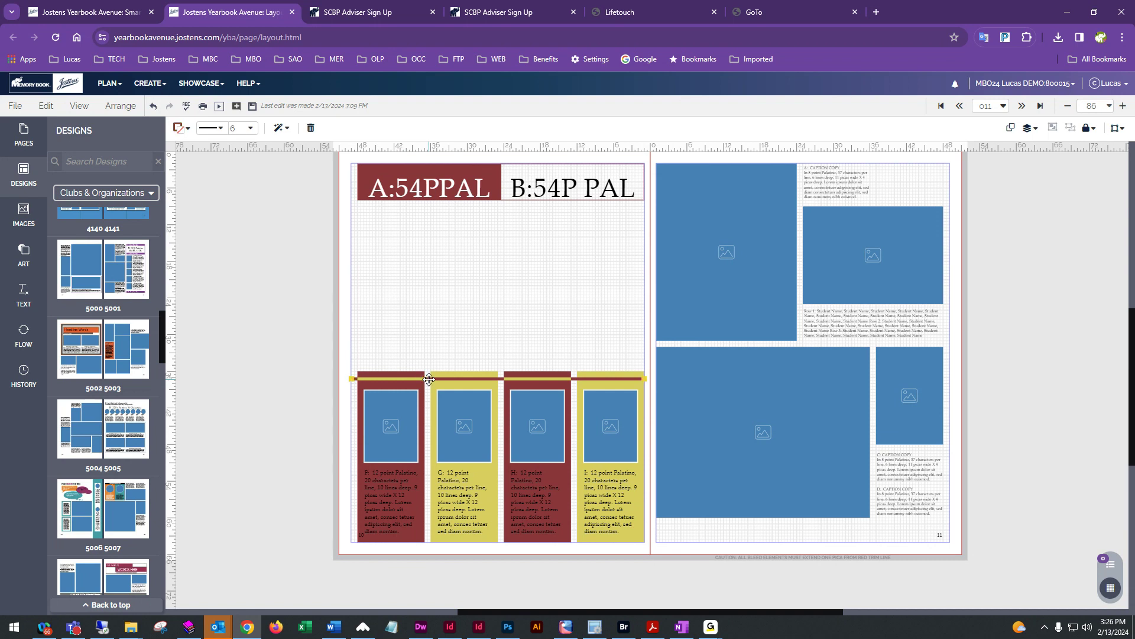
{"action": "key", "text": "Delete"}
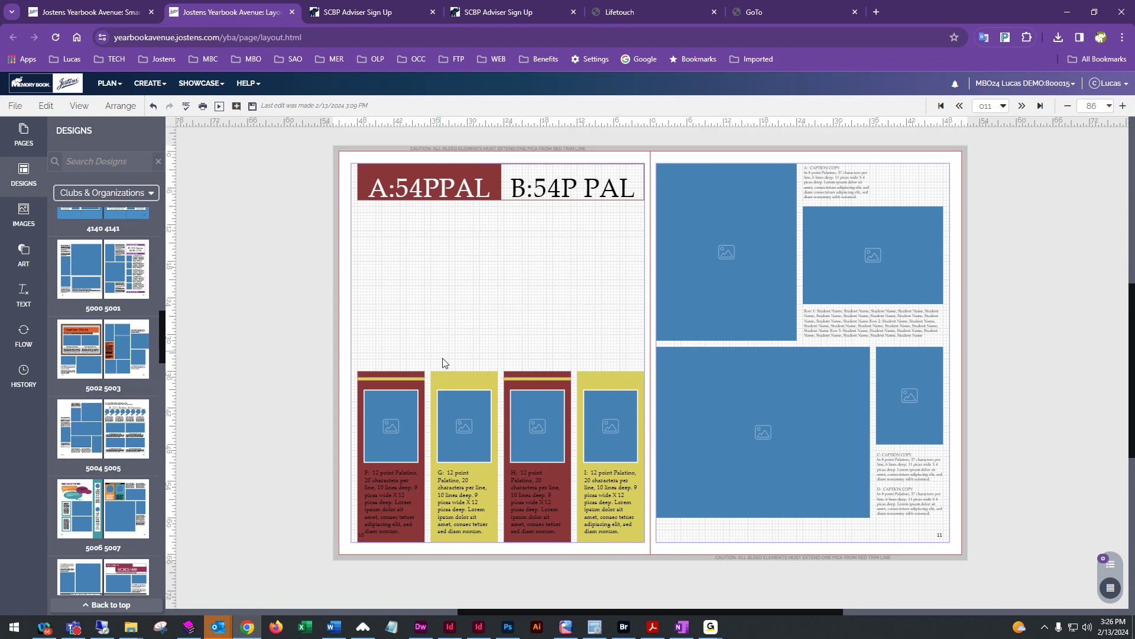
{"action": "left_click", "coordinate": [408, 379]}
{"action": "key", "text": "Delete"}
{"action": "left_click", "coordinate": [509, 379]}
{"action": "key", "text": "Delete"}
Group the four photo columns on page 10 again and shift the group slightly left, away from the gutter.
{"action": "left_click_drag", "start_coordinate": [361, 383], "coordinate": [643, 489]}
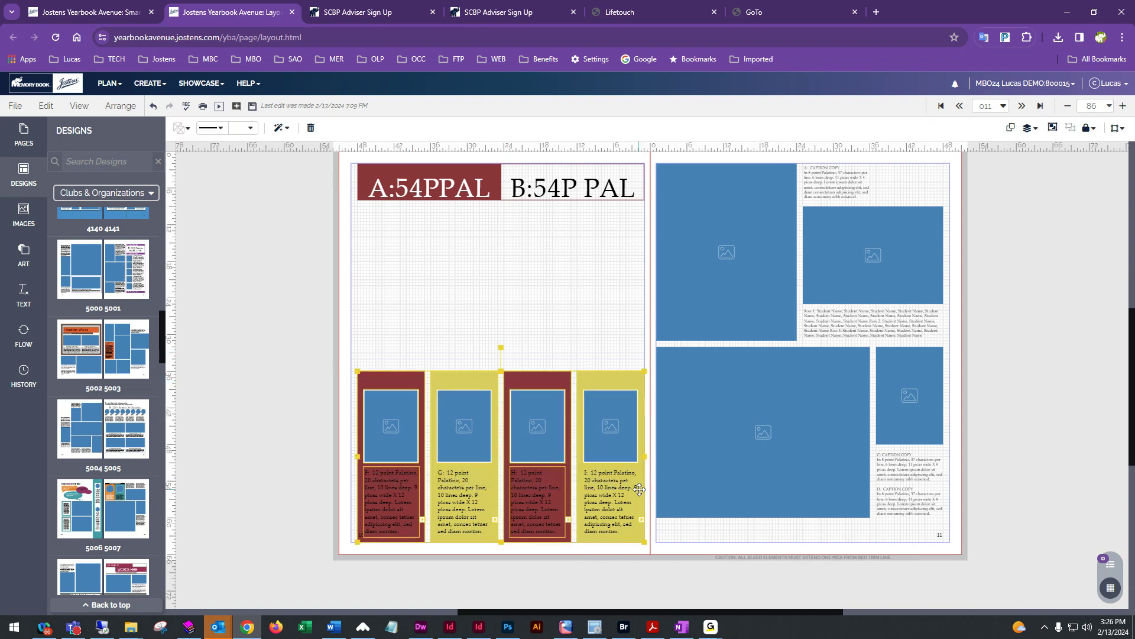
{"action": "left_click", "coordinate": [1053, 128]}
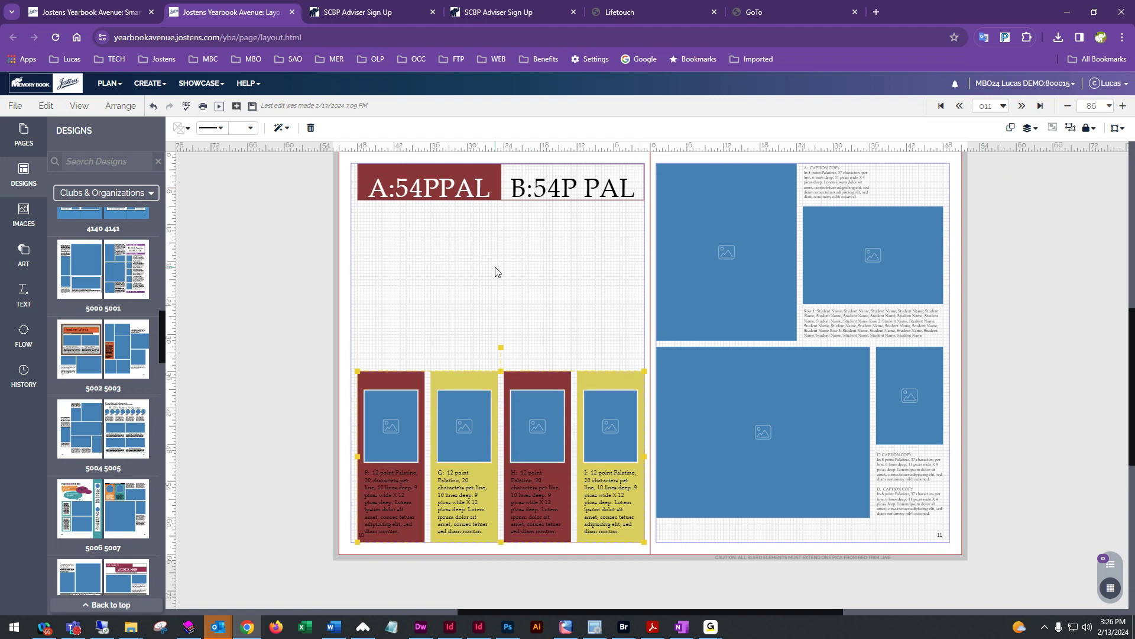
{"action": "mouse_move", "coordinate": [527, 481]}
{"action": "left_mouse_down"}
{"action": "mouse_move", "coordinate": [524, 471]}
{"action": "mouse_move", "coordinate": [520, 481]}
{"action": "left_mouse_up"}
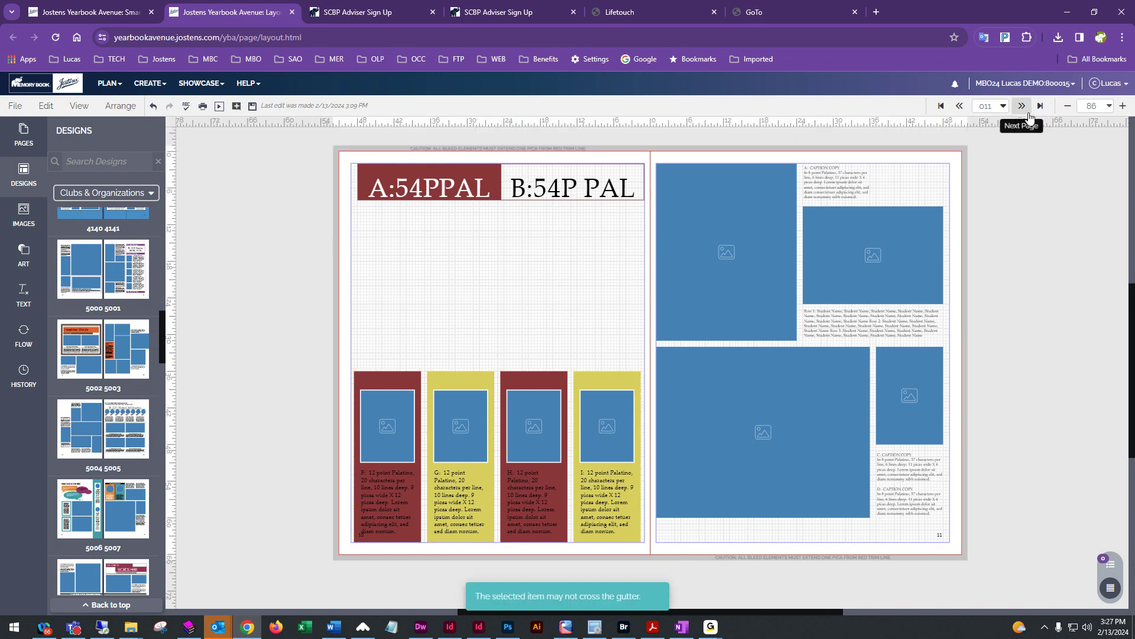
Ungroup the photo columns, then group and duplicate the two leftmost ones, placing the copy directly above them below the headline.
{"action": "left_click", "coordinate": [532, 422]}
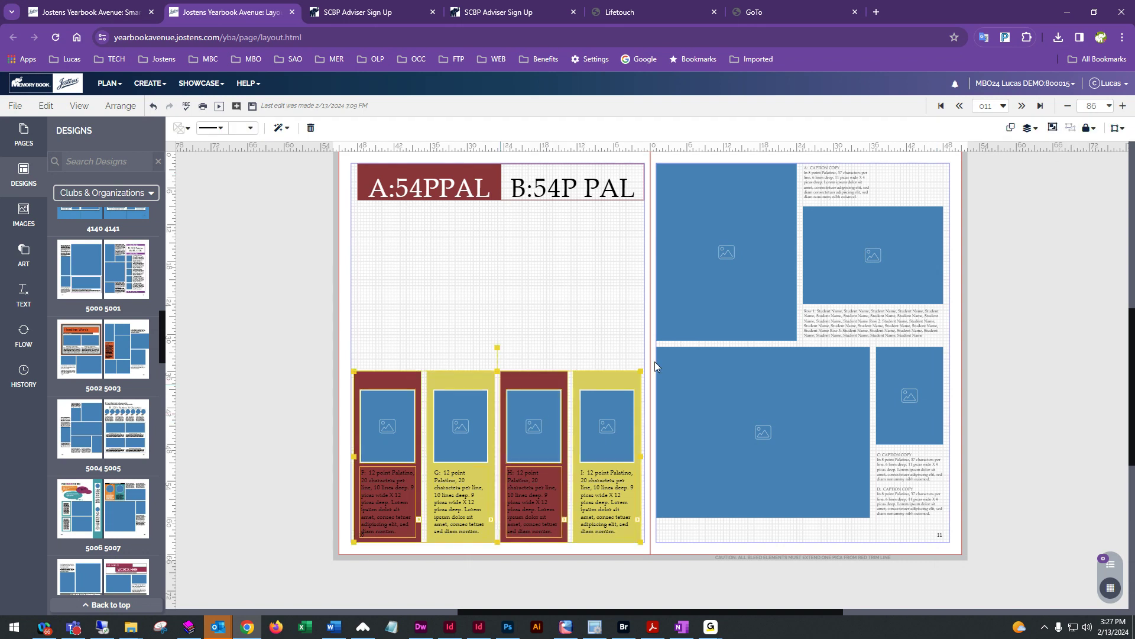
{"action": "left_click", "coordinate": [389, 359]}
{"action": "left_click_drag", "start_coordinate": [341, 350], "coordinate": [482, 490]}
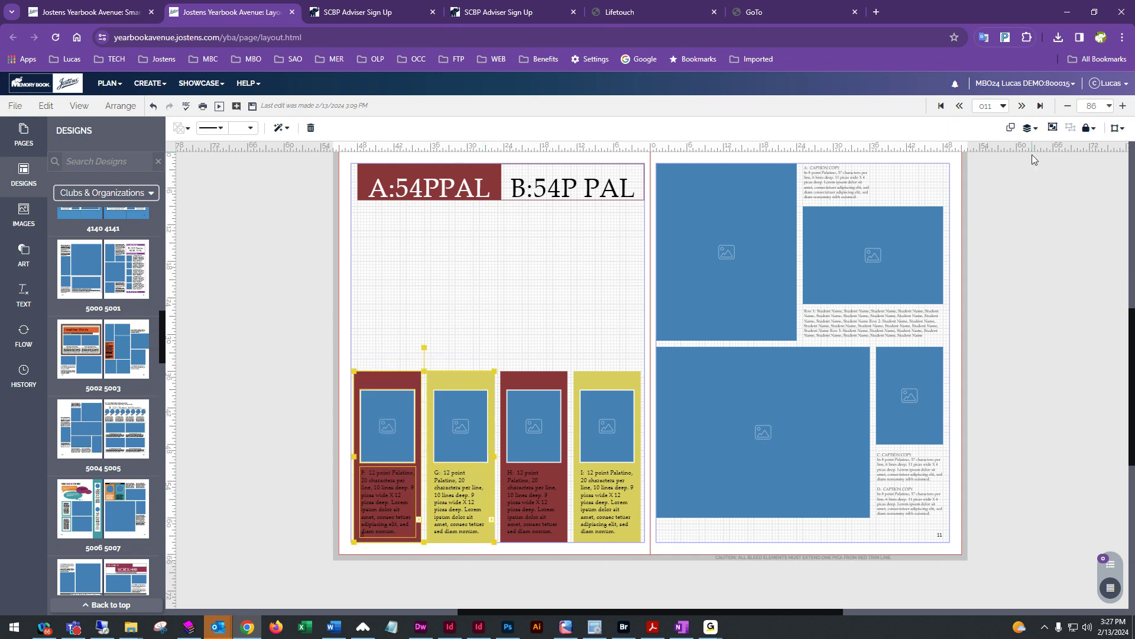
{"action": "key", "text": "ctrl+v"}
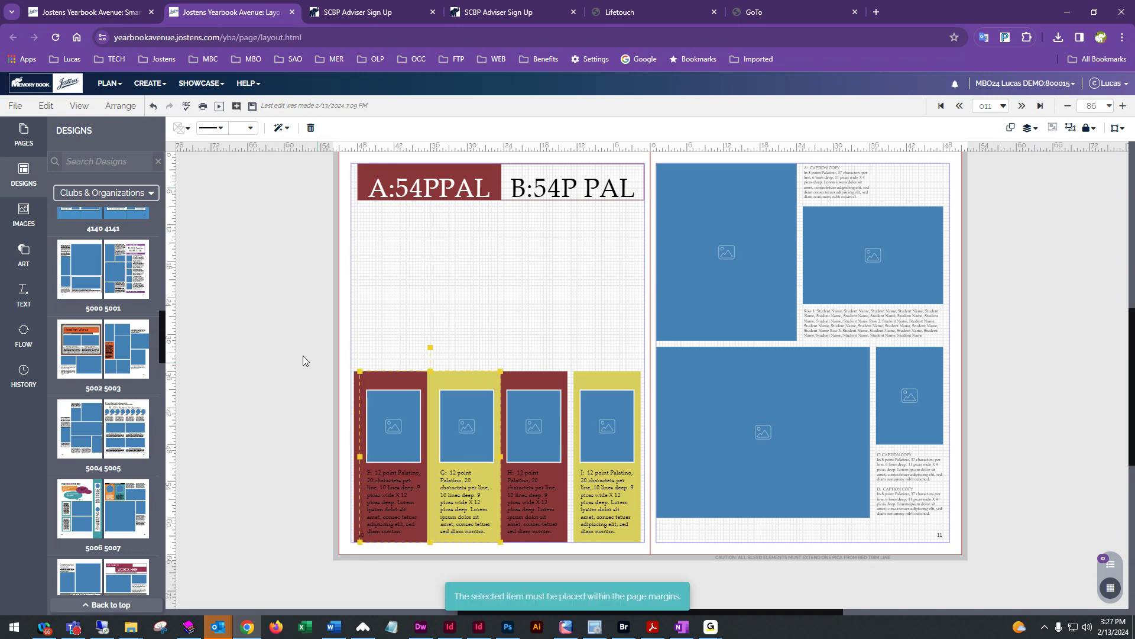
{"action": "left_click_drag", "start_coordinate": [459, 462], "coordinate": [459, 287]}
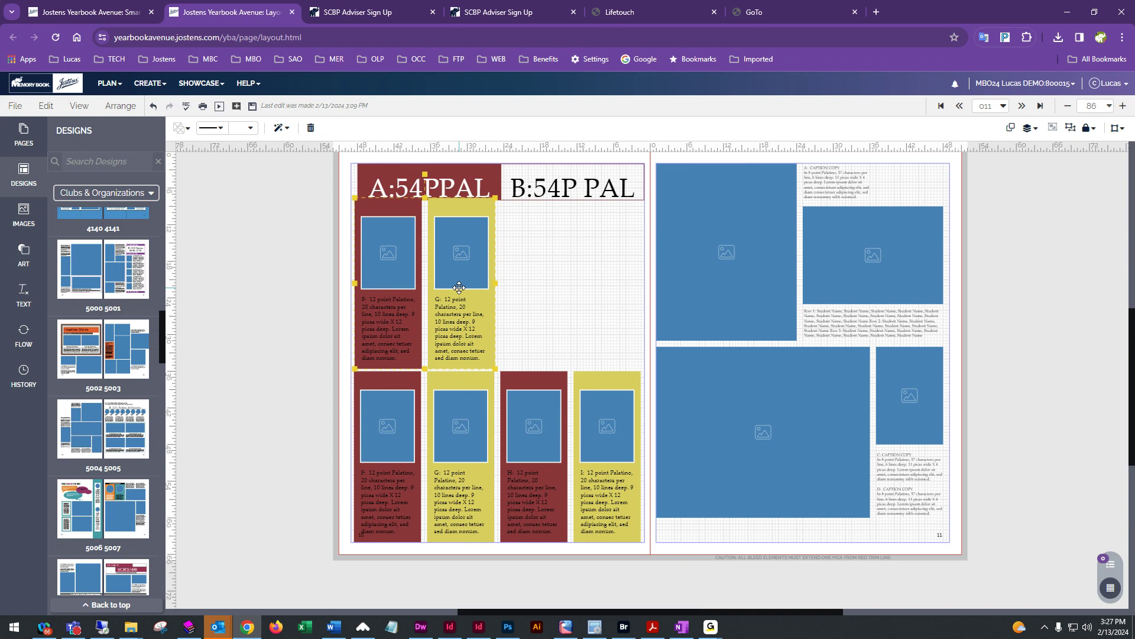
{"action": "left_click", "coordinate": [548, 291]}
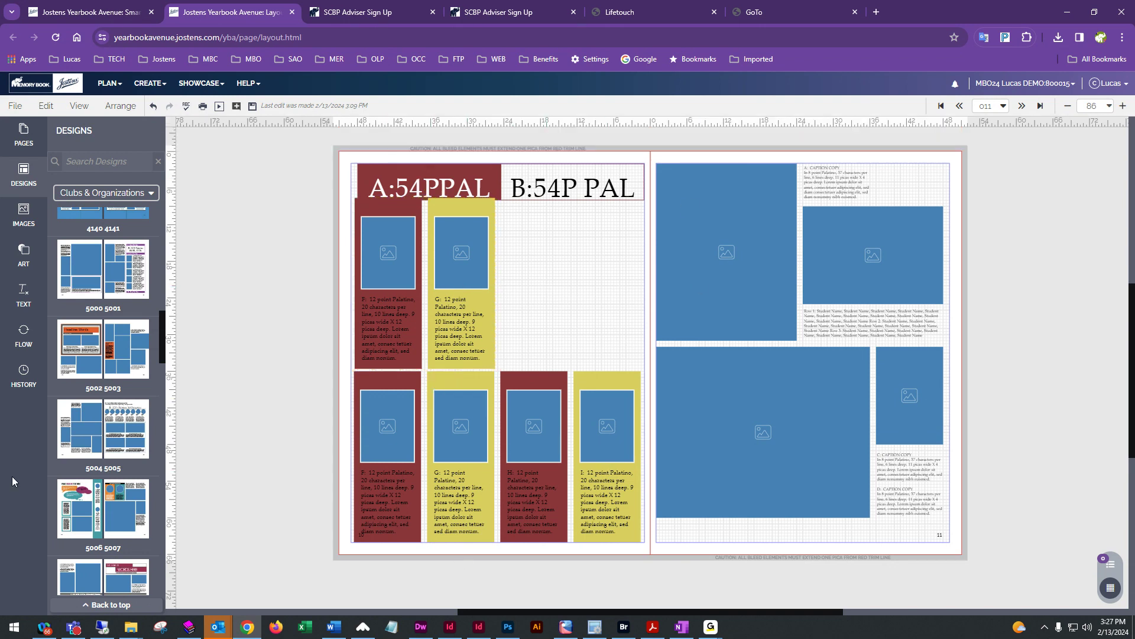
Switch the designs to Sports and apply templates 6002 to page 10 and 6003 to page 11, without retaining existing content.
{"action": "scroll", "coordinate": [49, 512], "scroll_direction": "down", "scroll_amount": 4}
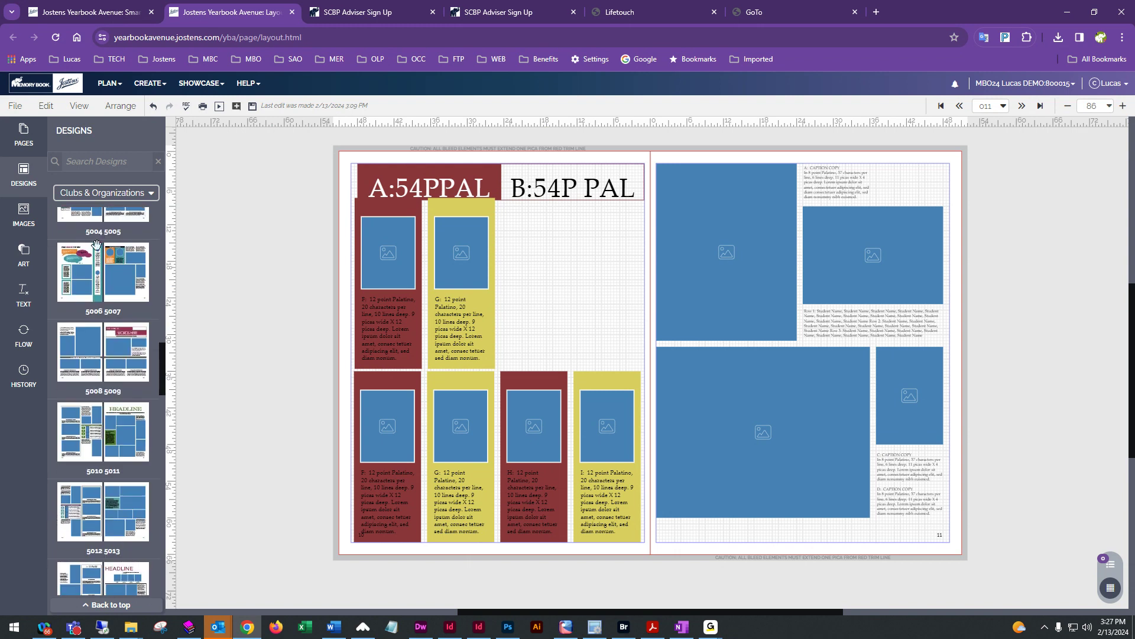
{"action": "left_click", "coordinate": [100, 193]}
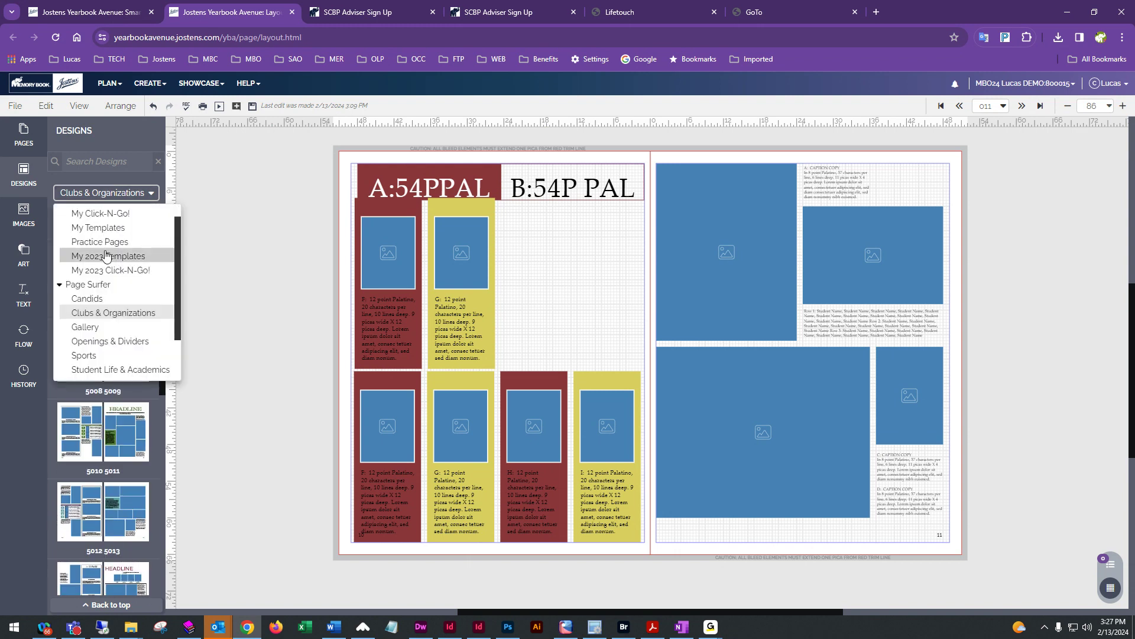
{"action": "left_click", "coordinate": [74, 356]}
{"action": "scroll", "coordinate": [88, 455], "scroll_direction": "down", "scroll_amount": 5}
{"action": "left_click_drag", "start_coordinate": [76, 368], "coordinate": [508, 308]}
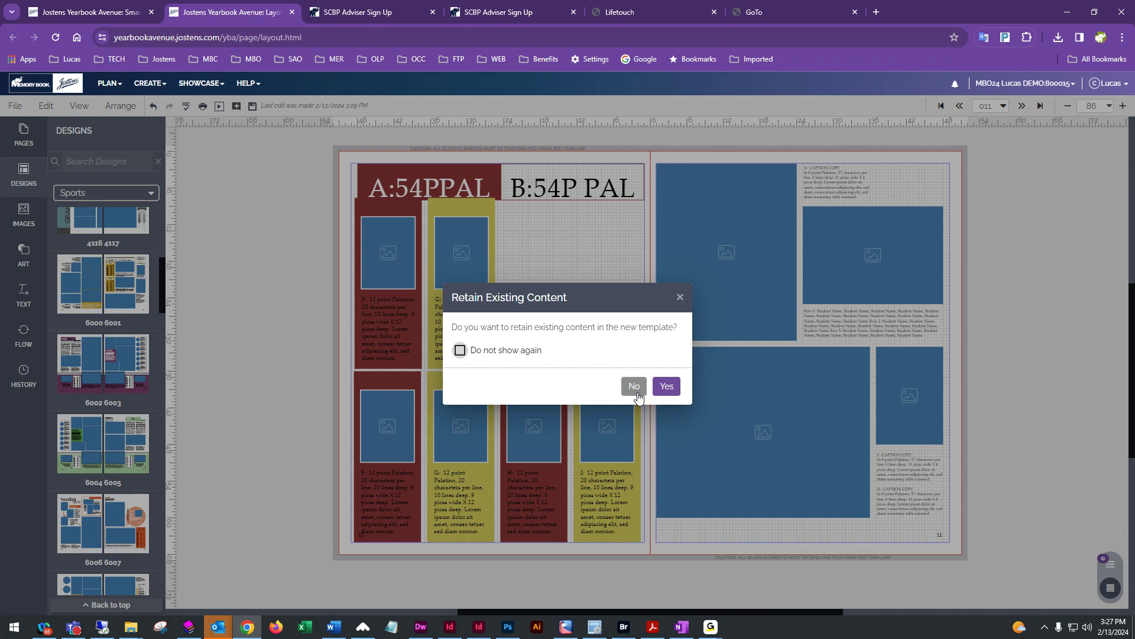
{"action": "left_click", "coordinate": [634, 387]}
{"action": "left_click_drag", "start_coordinate": [140, 360], "coordinate": [760, 314]}
{"action": "left_click", "coordinate": [633, 386]}
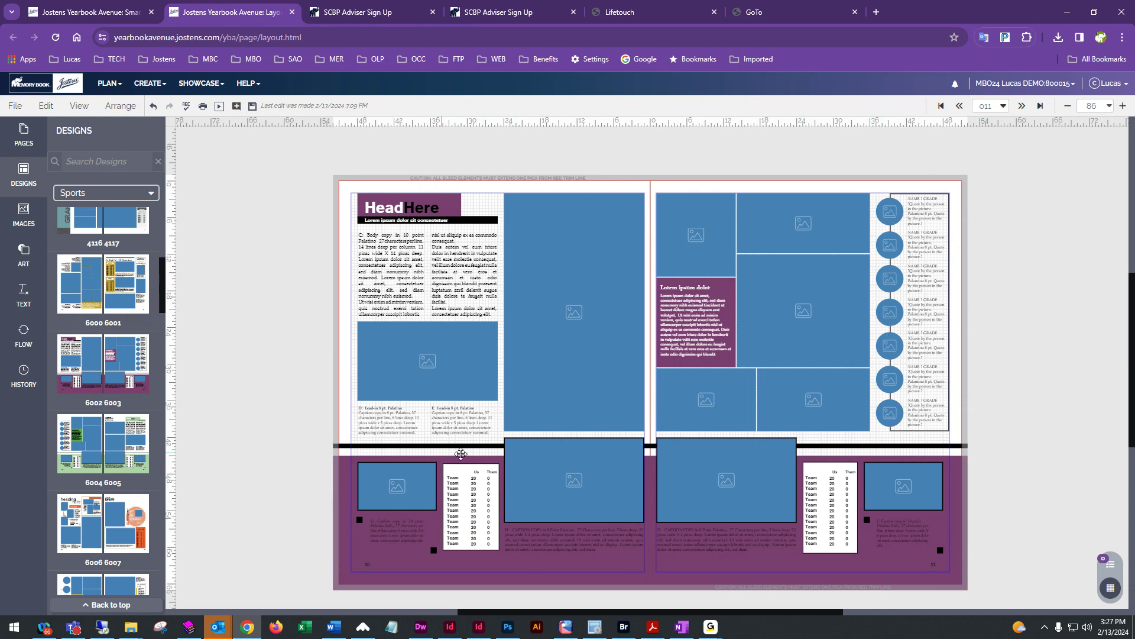
Replace the spread with Sports templates 6024 on page 10 and 6025 on page 11, without retaining existing content.
{"action": "scroll", "coordinate": [142, 535], "scroll_direction": "down", "scroll_amount": 5}
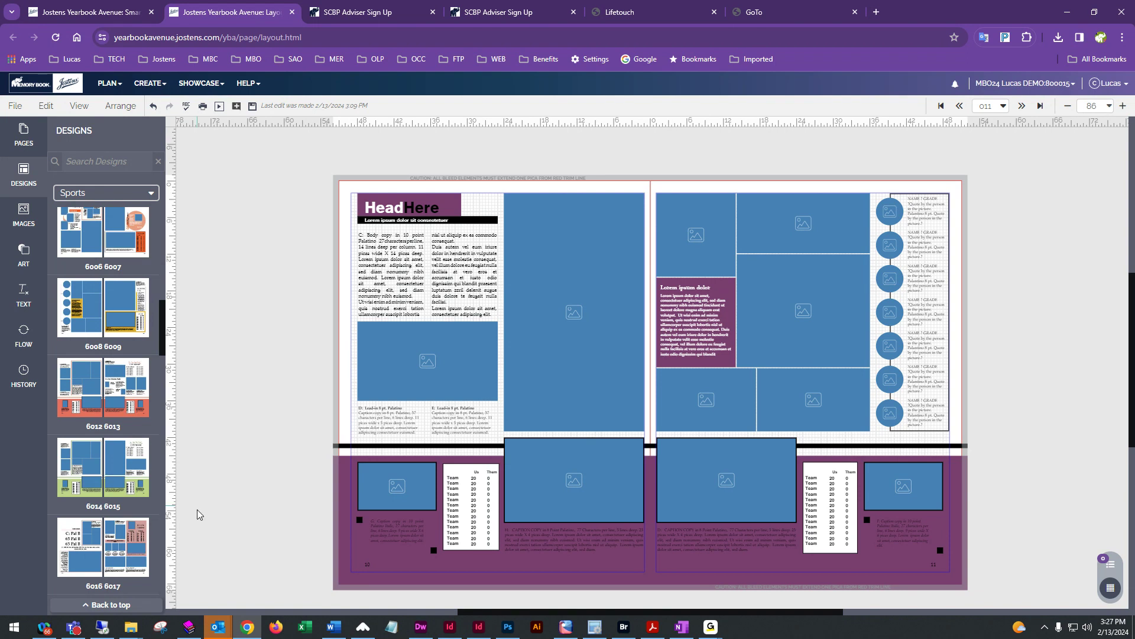
{"action": "scroll", "coordinate": [100, 473], "scroll_direction": "down", "scroll_amount": 5}
{"action": "mouse_move", "coordinate": [99, 472]}
{"action": "scroll", "coordinate": [99, 472], "scroll_direction": "down", "scroll_amount": 2}
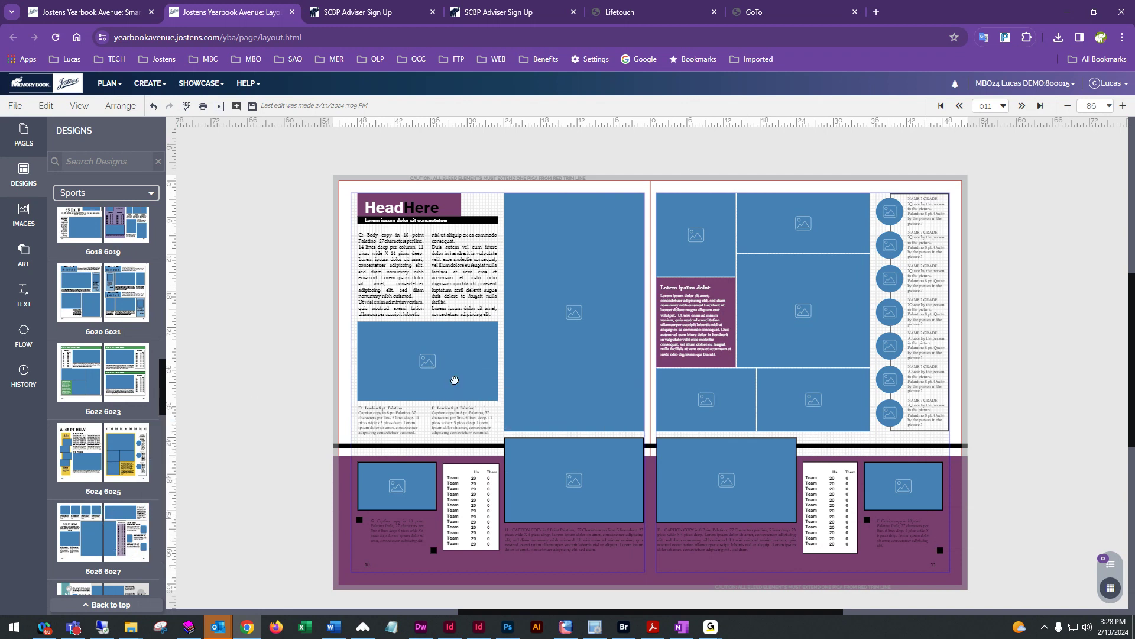
{"action": "left_click_drag", "start_coordinate": [455, 380], "coordinate": [455, 380]}
{"action": "left_click", "coordinate": [633, 384]}
{"action": "left_click_drag", "start_coordinate": [121, 451], "coordinate": [855, 370]}
{"action": "left_click", "coordinate": [638, 387]}
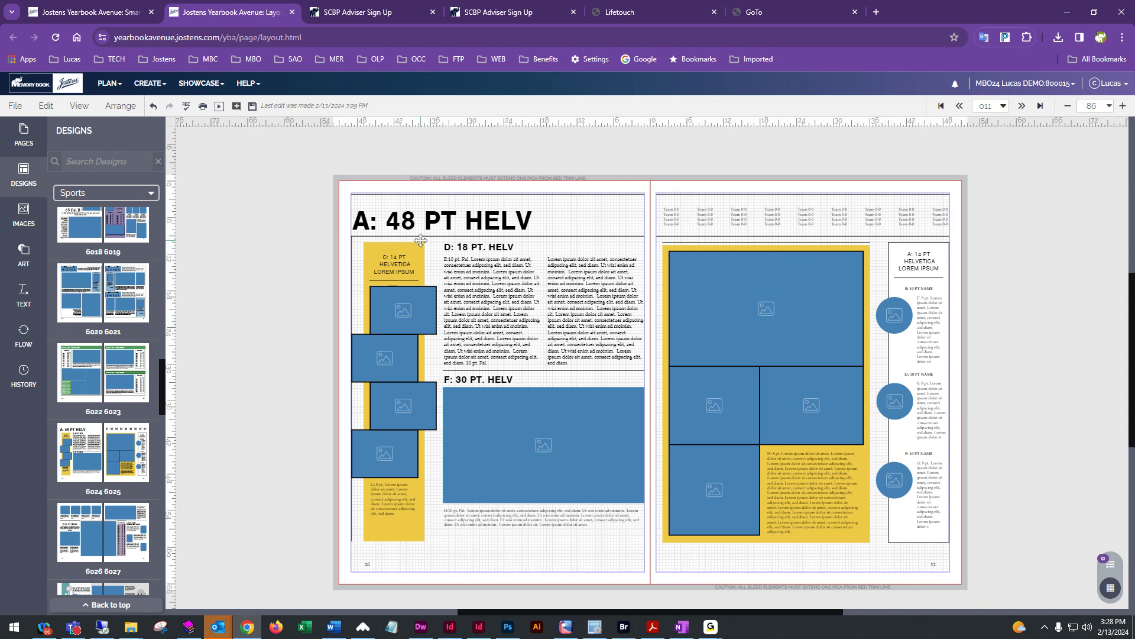
Replace the main headline text on page 10 with "Candids Page".
{"action": "left_click", "coordinate": [526, 221]}
{"action": "left_click_drag", "start_coordinate": [534, 218], "coordinate": [358, 221]}
{"action": "type", "text": "Li"}
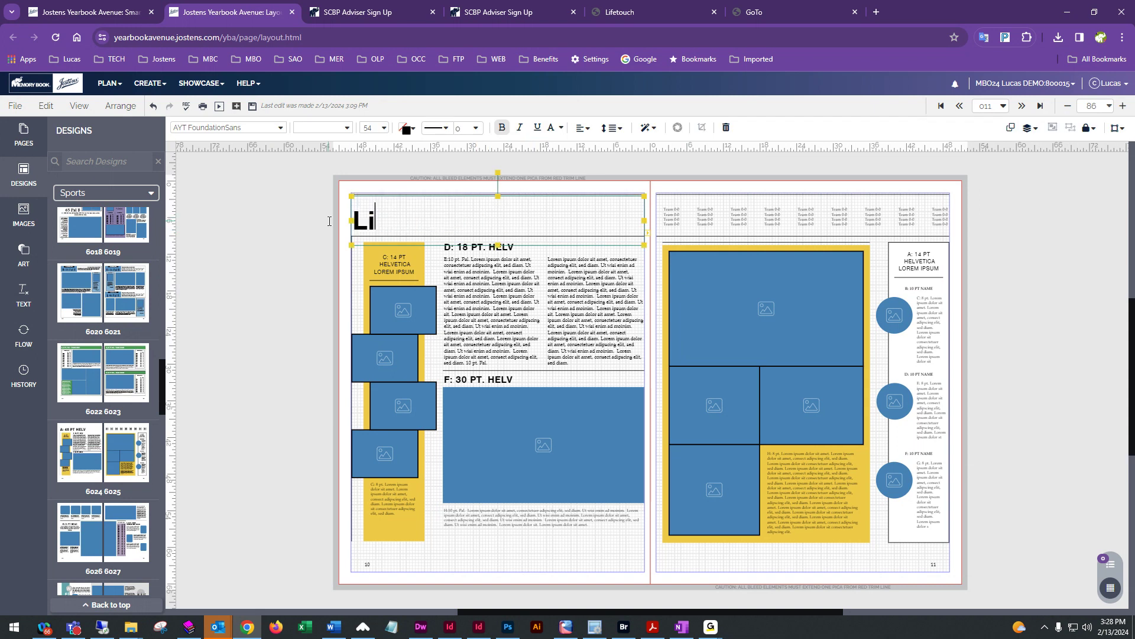
{"action": "type", "text": "ve Webinar"}
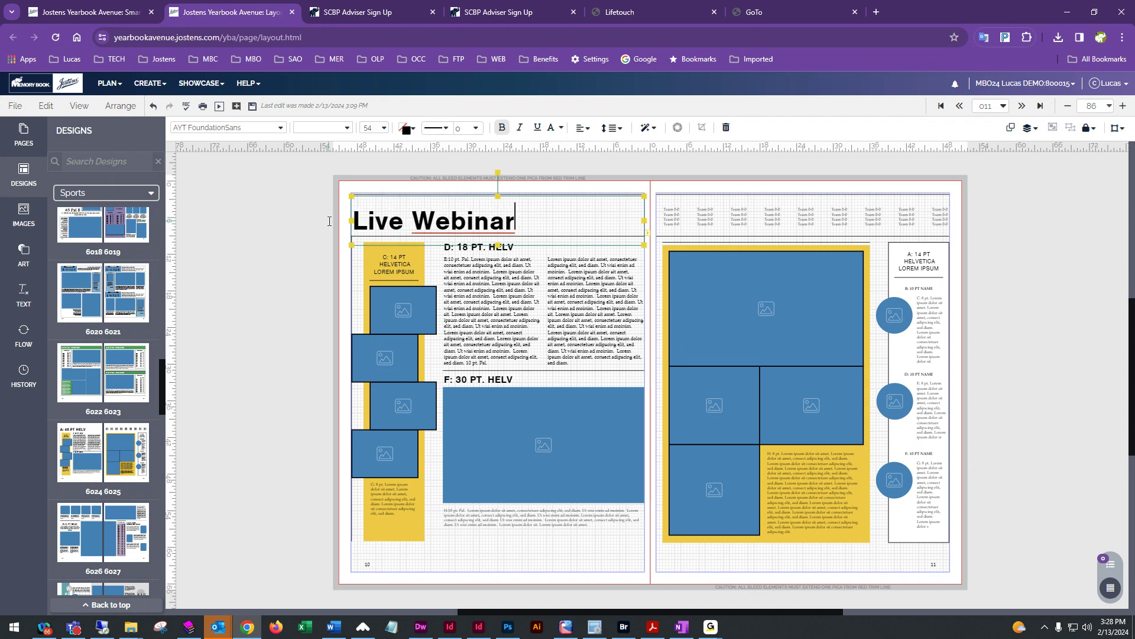
{"action": "key", "text": "BackSpace"}
{"action": "key", "text": "ctrl+BackSpace"}
{"action": "key", "text": "ctrl+BackSpace"}
{"action": "type", "text": "Candid"}
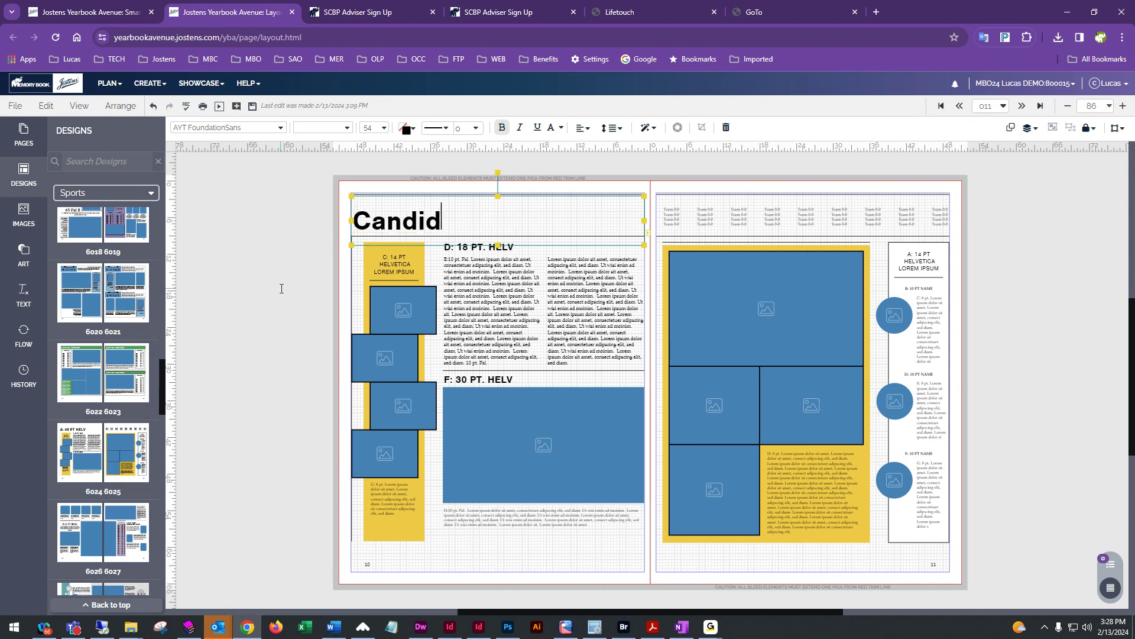
{"action": "type", "text": "s Page"}
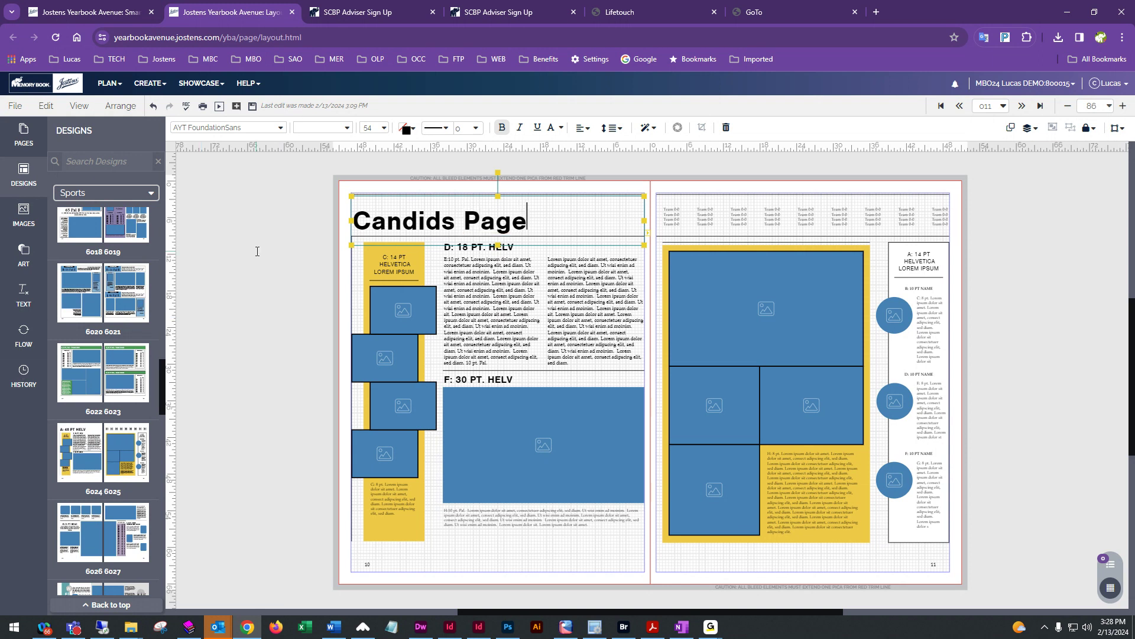
{"action": "left_click", "coordinate": [257, 252]}
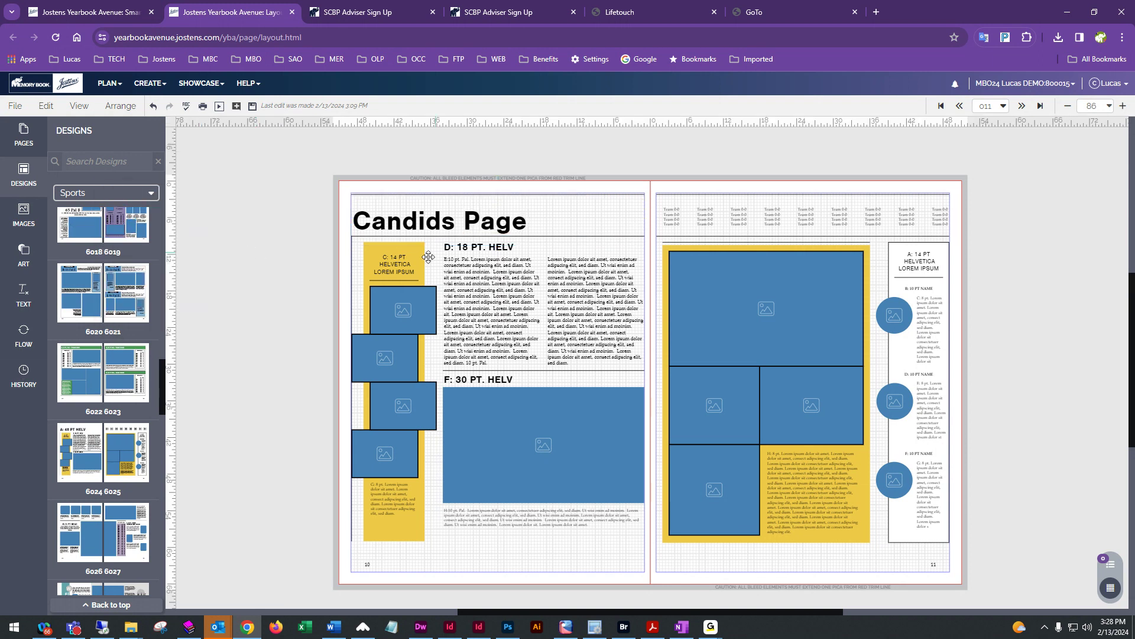
Open the image library and display the "activity candids" folder.
{"action": "left_click", "coordinate": [20, 222]}
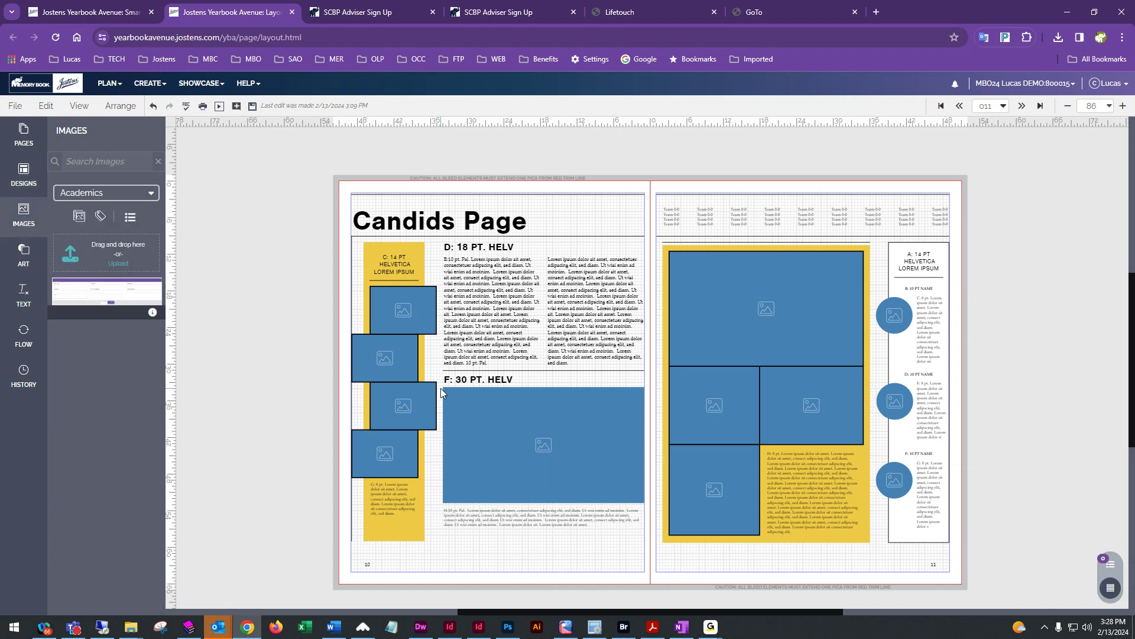
{"action": "left_click", "coordinate": [112, 193]}
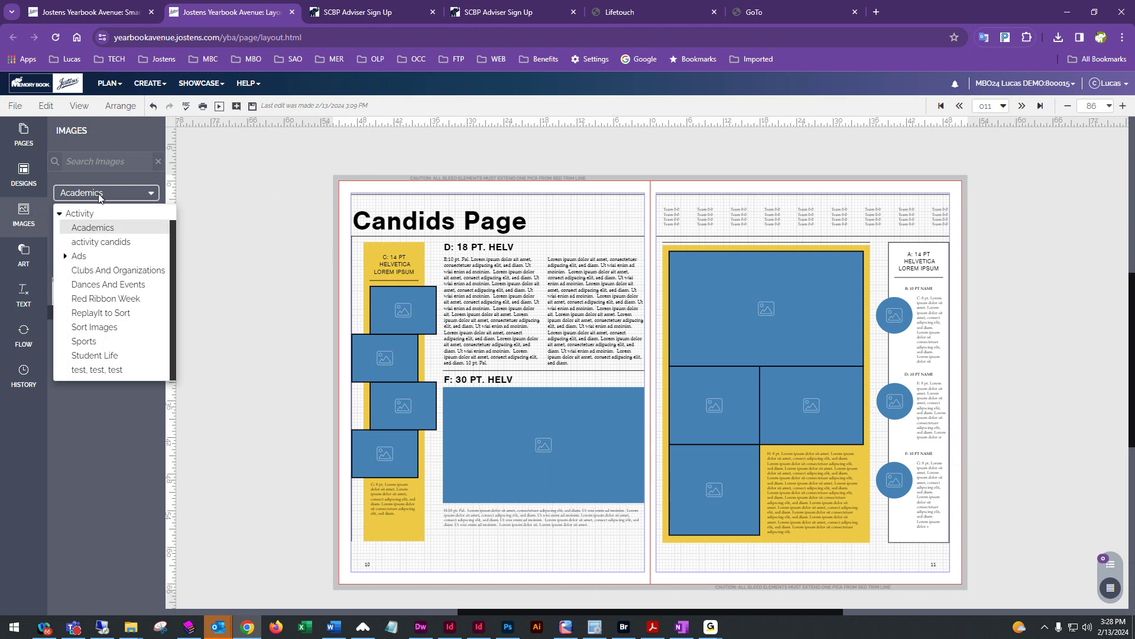
{"action": "left_click", "coordinate": [89, 243]}
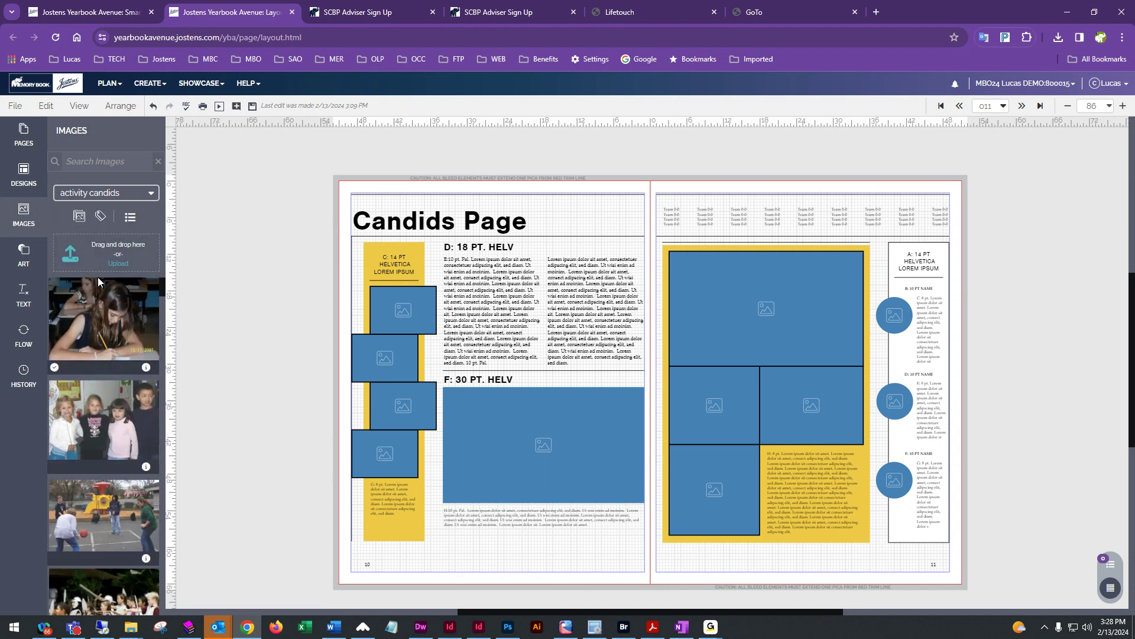
Place the photo of five people seated at a table into the large upper image frame on page 11.
{"action": "scroll", "coordinate": [103, 327], "scroll_direction": "down", "scroll_amount": 5}
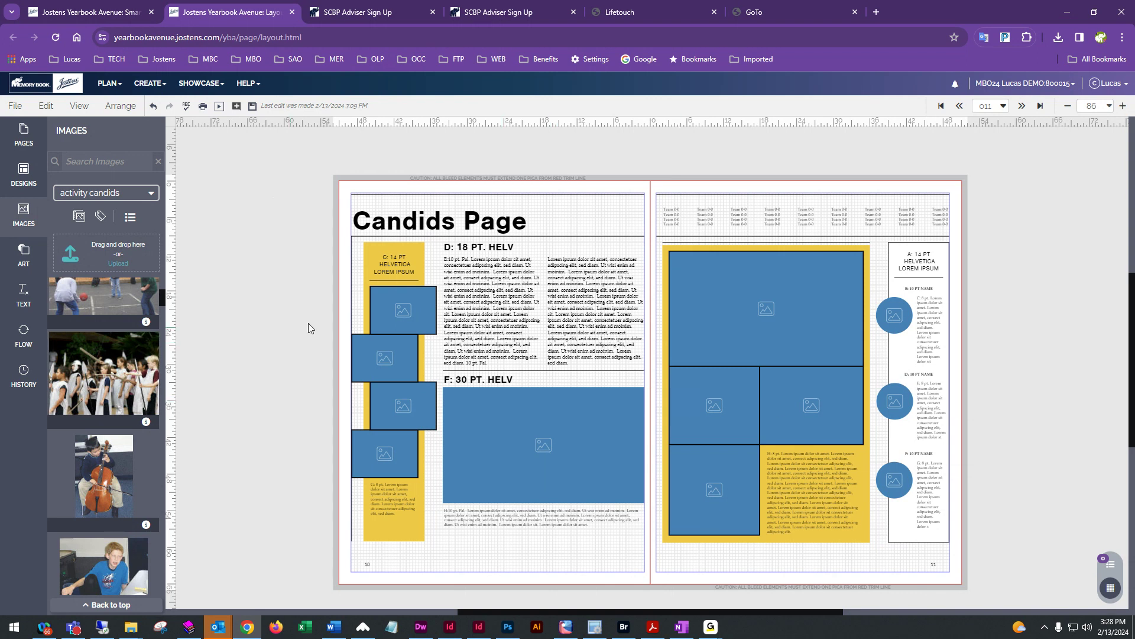
{"action": "mouse_move", "coordinate": [107, 475]}
{"action": "left_mouse_down"}
{"action": "mouse_move", "coordinate": [165, 438]}
{"action": "mouse_move", "coordinate": [390, 414]}
{"action": "mouse_move", "coordinate": [535, 423]}
{"action": "mouse_move", "coordinate": [731, 408]}
{"action": "mouse_move", "coordinate": [733, 307]}
{"action": "mouse_move", "coordinate": [732, 491]}
{"action": "mouse_move", "coordinate": [577, 452]}
{"action": "mouse_move", "coordinate": [355, 425]}
{"action": "mouse_move", "coordinate": [406, 396]}
{"action": "mouse_move", "coordinate": [409, 314]}
{"action": "mouse_move", "coordinate": [396, 411]}
{"action": "mouse_move", "coordinate": [127, 467]}
{"action": "left_mouse_up"}
{"action": "scroll", "coordinate": [123, 470], "scroll_direction": "down", "scroll_amount": 5}
{"action": "left_click_drag", "start_coordinate": [103, 425], "coordinate": [767, 310]}
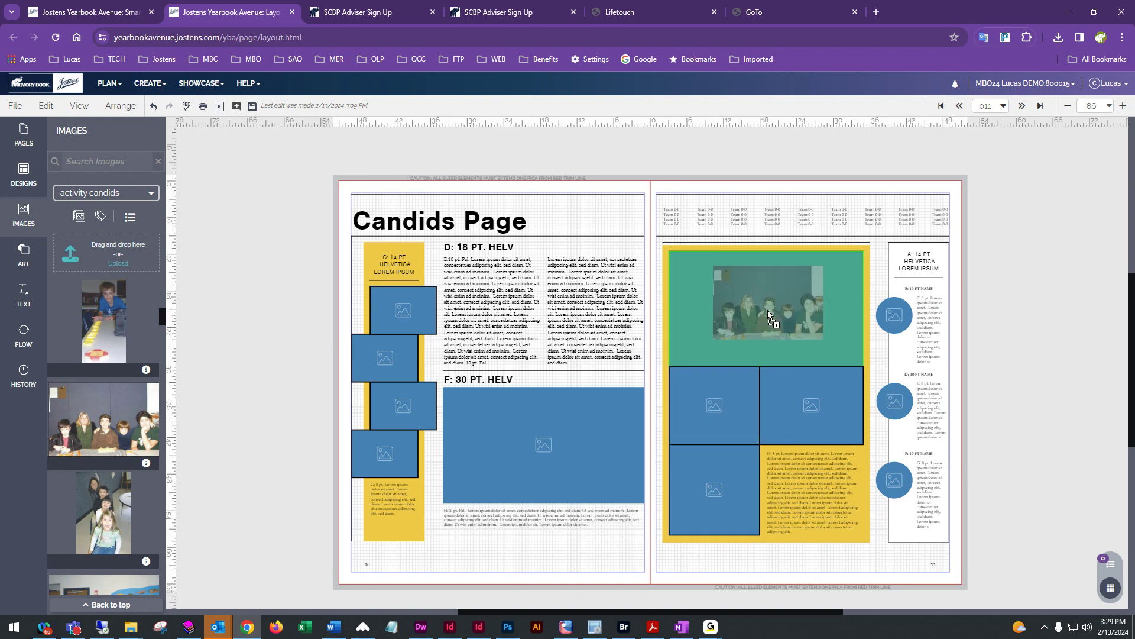
{"action": "left_click_drag", "start_coordinate": [768, 310], "coordinate": [767, 310]}
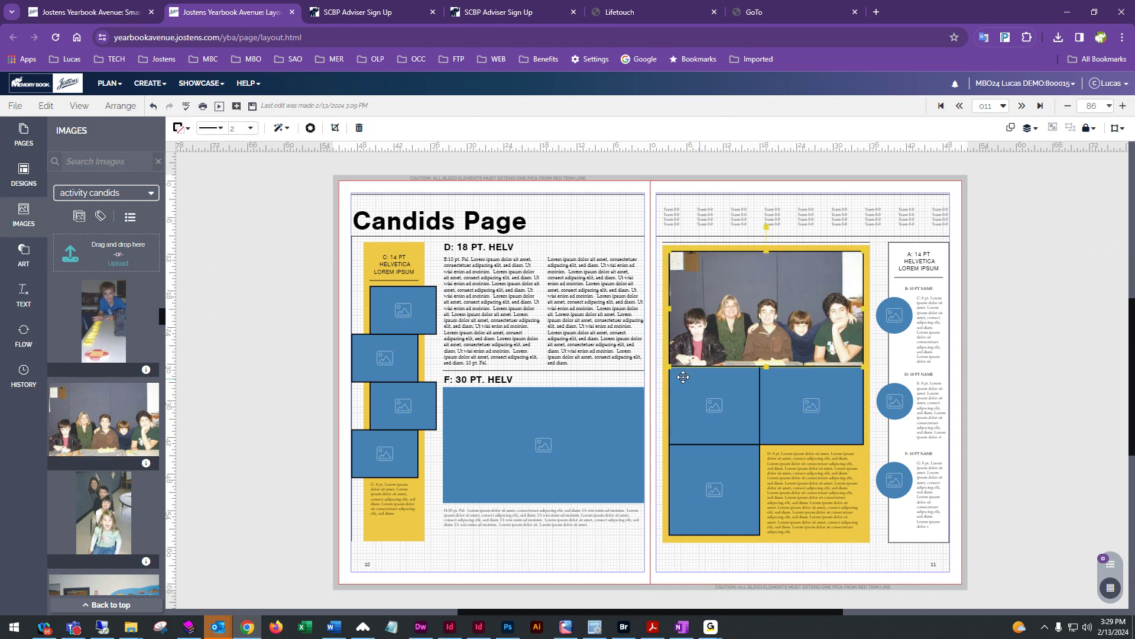
Try to enlarge the standing group photo over the large lower image frame on page 10, and delete it.
{"action": "scroll", "coordinate": [122, 480], "scroll_direction": "down", "scroll_amount": 1}
{"action": "scroll", "coordinate": [121, 480], "scroll_direction": "down", "scroll_amount": 5}
{"action": "left_click_drag", "start_coordinate": [121, 368], "coordinate": [736, 398]}
{"action": "left_click_drag", "start_coordinate": [807, 392], "coordinate": [602, 511]}
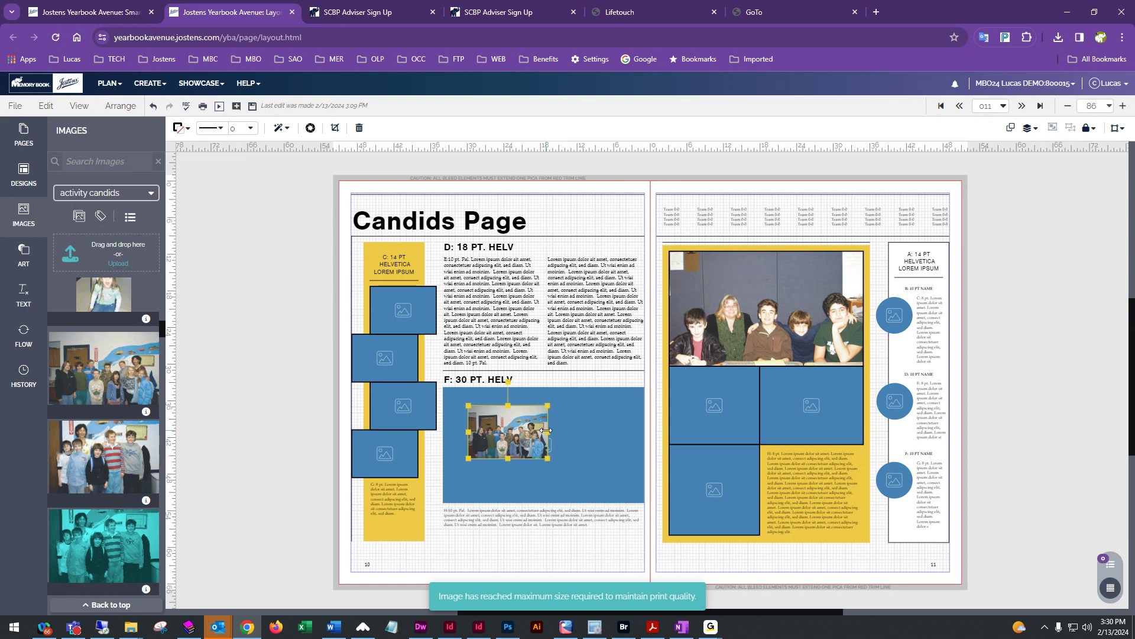
{"action": "left_click_drag", "start_coordinate": [545, 430], "coordinate": [597, 433]}
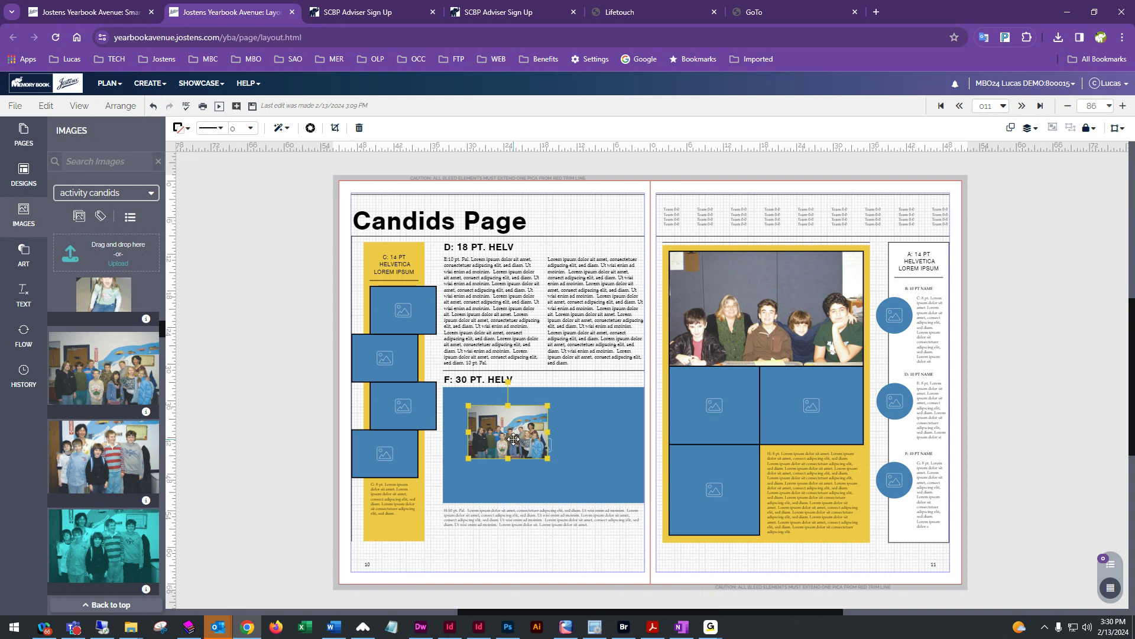
{"action": "left_click_drag", "start_coordinate": [514, 438], "coordinate": [536, 437]}
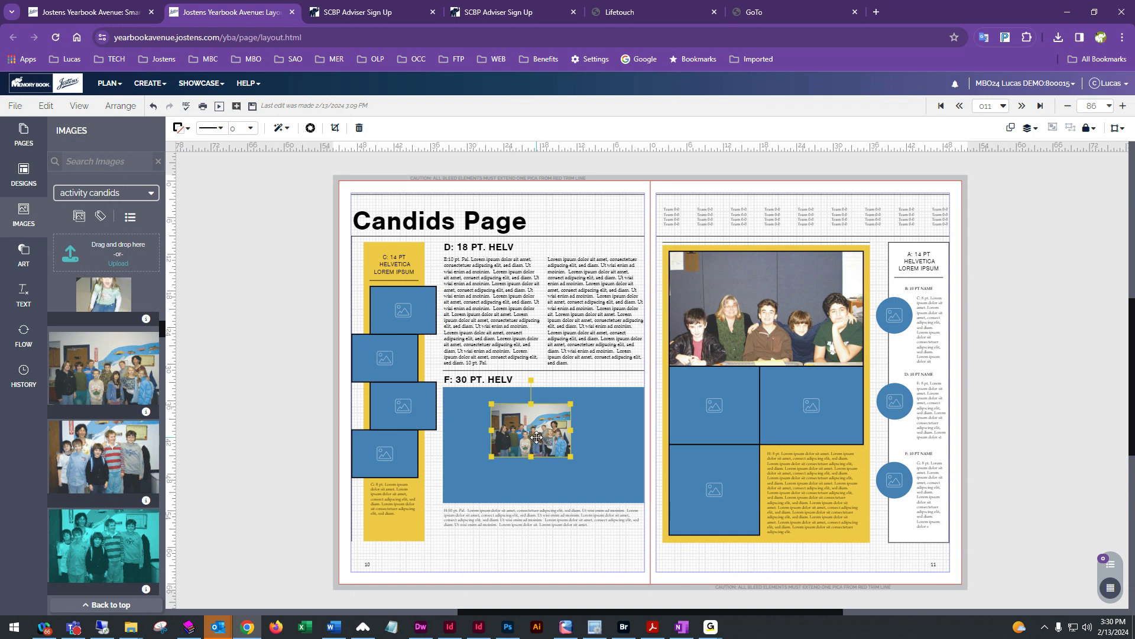
{"action": "key", "text": "Delete"}
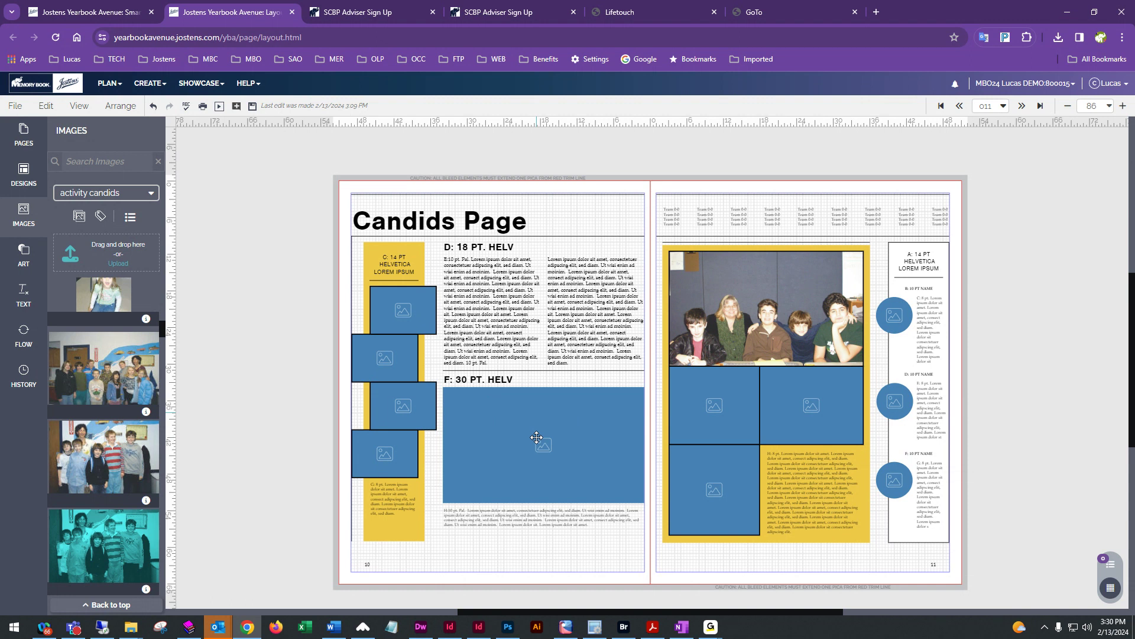
Place the standing group photo into the uppermost small frame of page 10's sidebar.
{"action": "left_click_drag", "start_coordinate": [98, 371], "coordinate": [396, 302]}
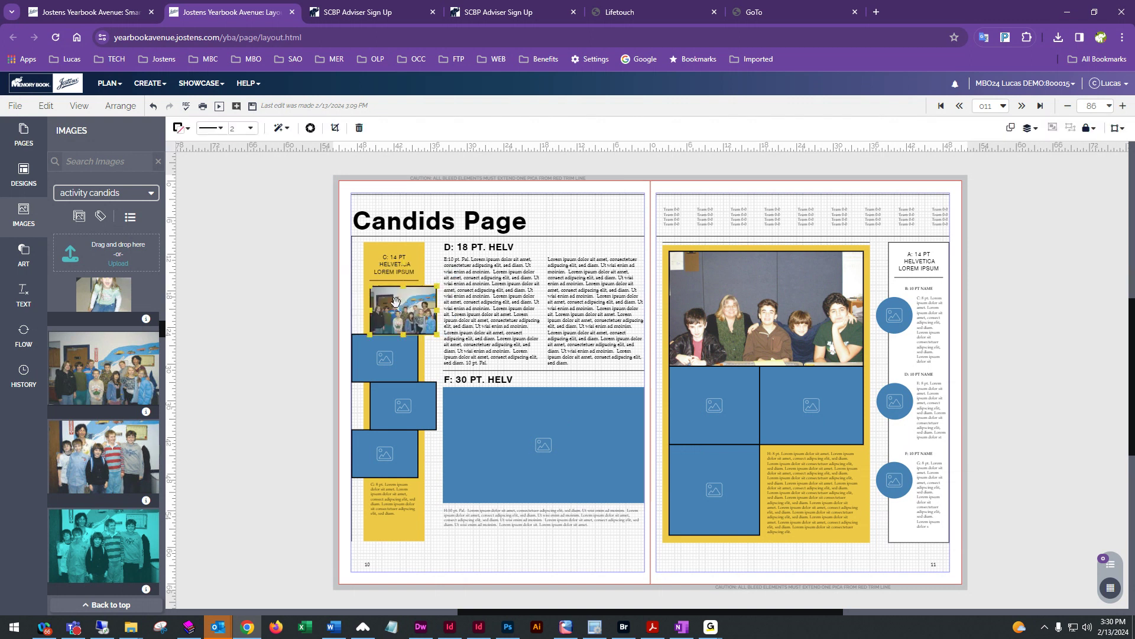
{"action": "left_click", "coordinate": [320, 318]}
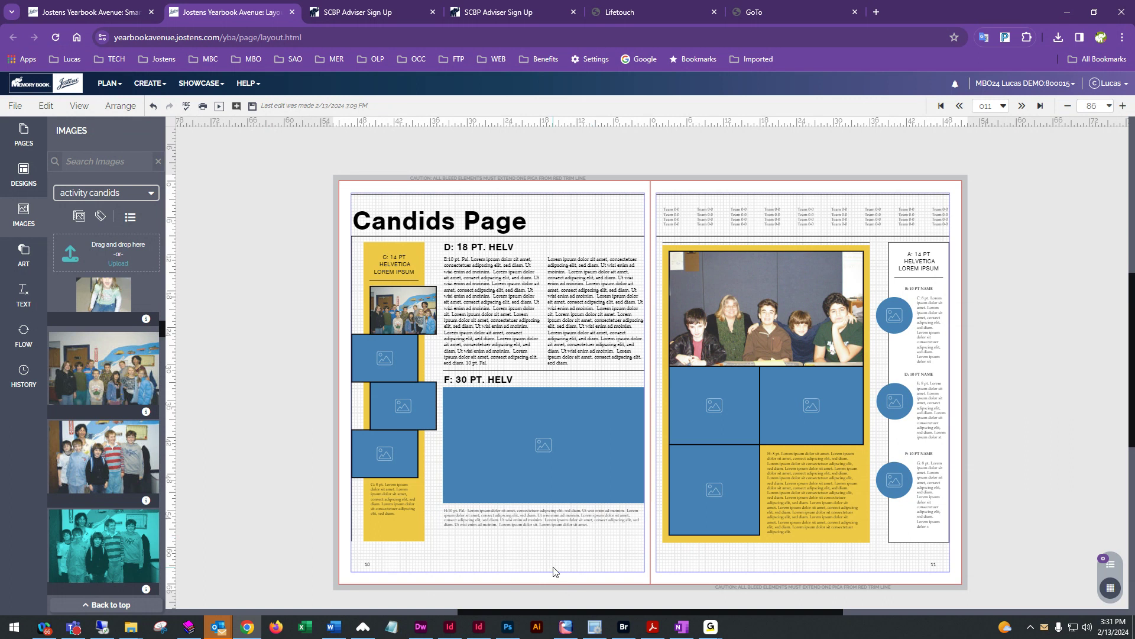
{"action": "scroll", "coordinate": [692, 376], "scroll_direction": "down", "scroll_amount": 1}
{"action": "scroll", "coordinate": [694, 376], "scroll_direction": "up", "scroll_amount": 1}
Set the rounded corner value of the sidebar's group photo to 24.
{"action": "left_click", "coordinate": [407, 304]}
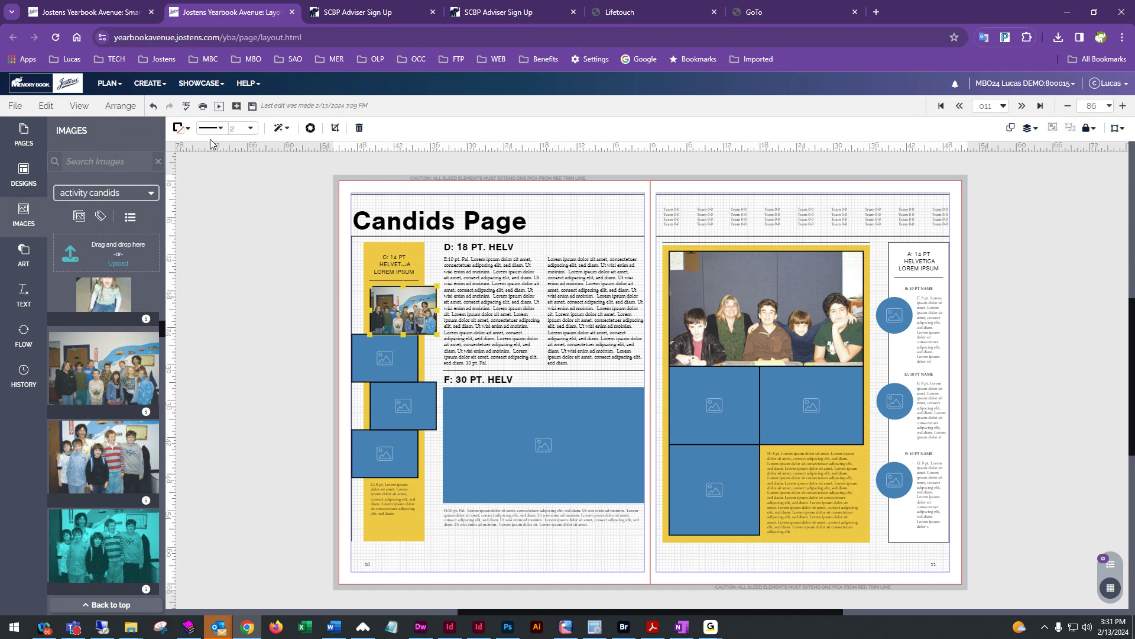
{"action": "left_click", "coordinate": [277, 129]}
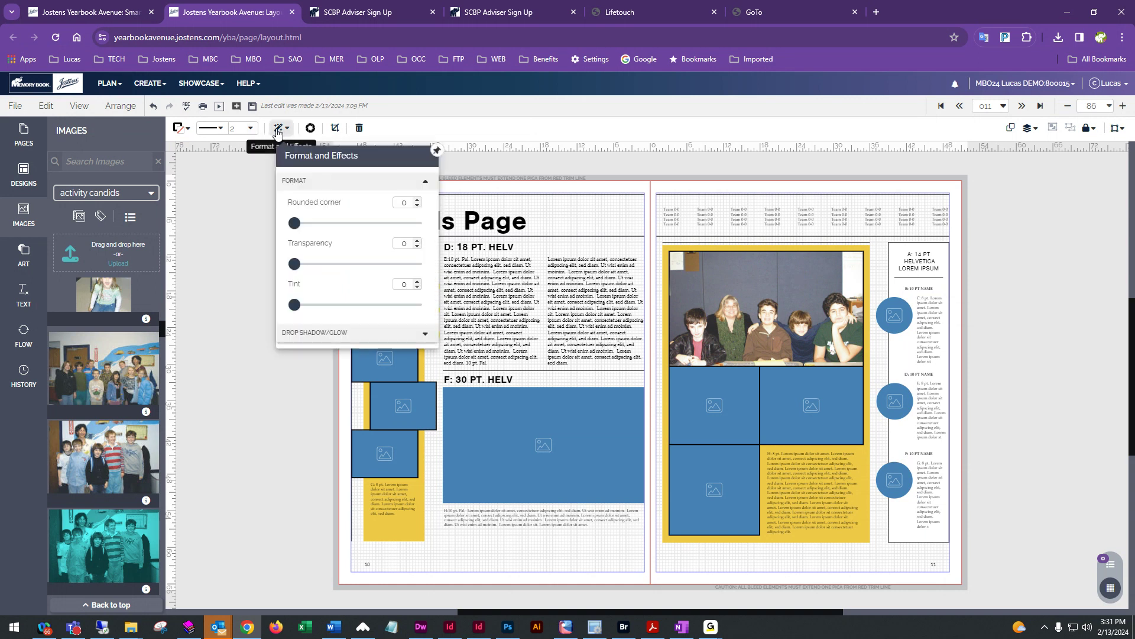
{"action": "left_click_drag", "start_coordinate": [295, 223], "coordinate": [379, 223]}
{"action": "left_click", "coordinate": [423, 161]}
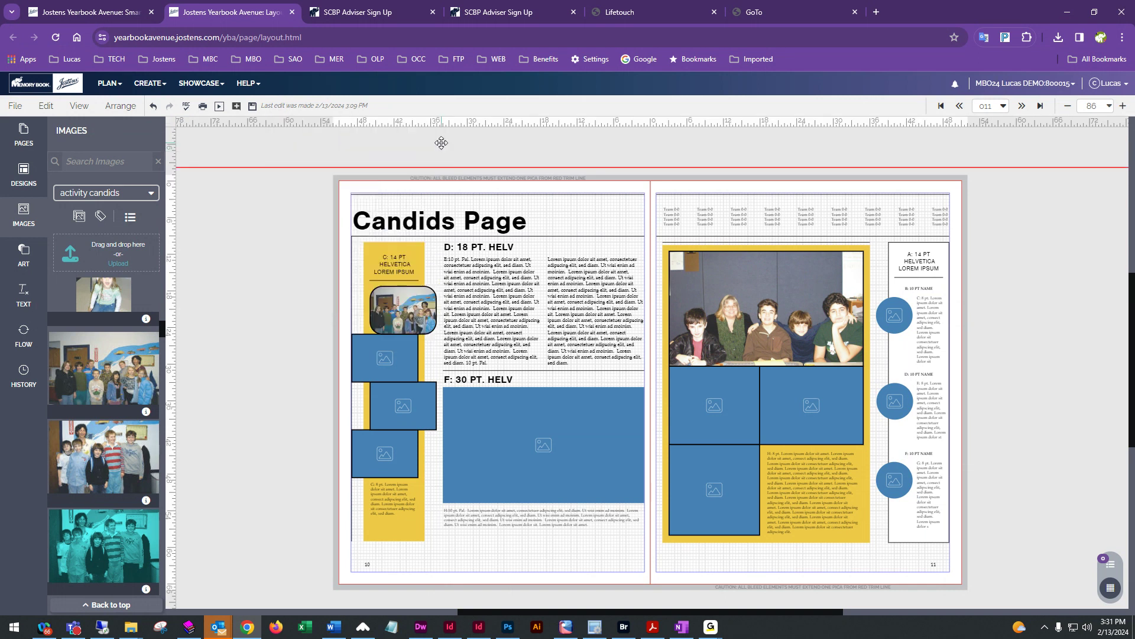
{"action": "left_click", "coordinate": [402, 307]}
{"action": "left_click", "coordinate": [278, 128]}
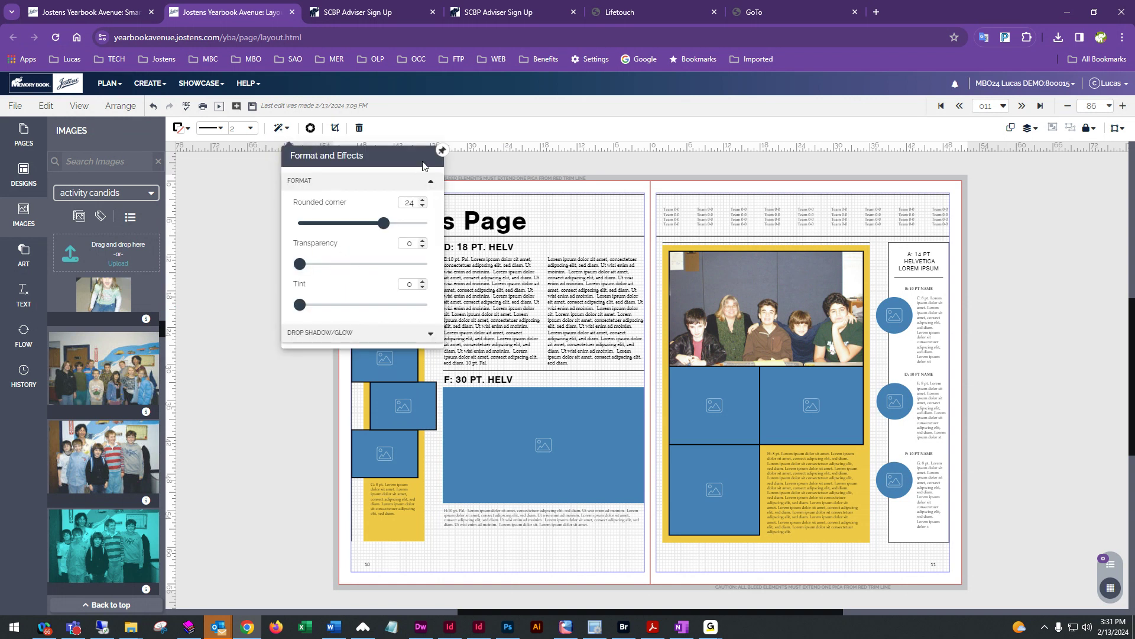
{"action": "left_click", "coordinate": [442, 150]}
{"action": "left_click", "coordinate": [527, 171]}
{"action": "left_click", "coordinate": [442, 150]}
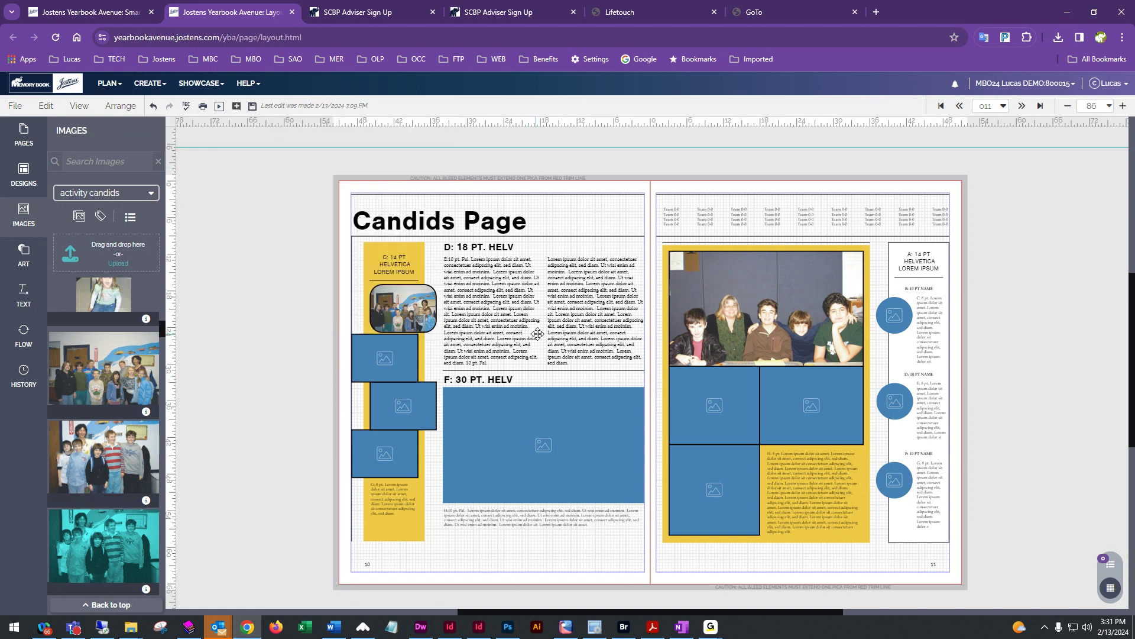
Try a lime green fill from the Culture palette on page 10's yellow sidebar shape, and undo it.
{"action": "left_click", "coordinate": [473, 316]}
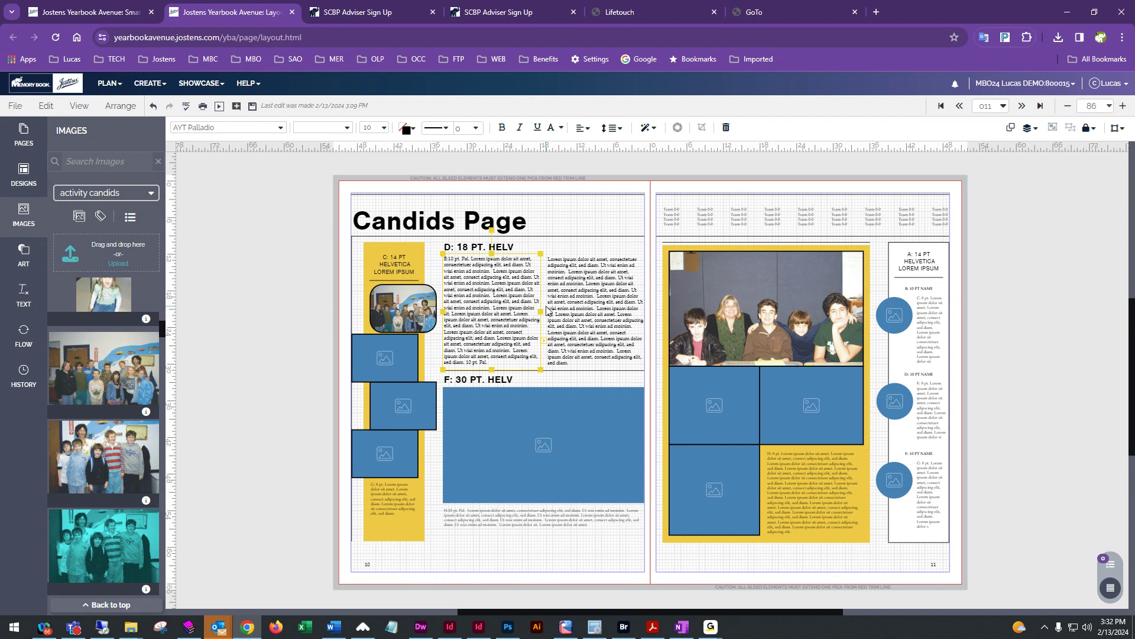
{"action": "left_click", "coordinate": [371, 247]}
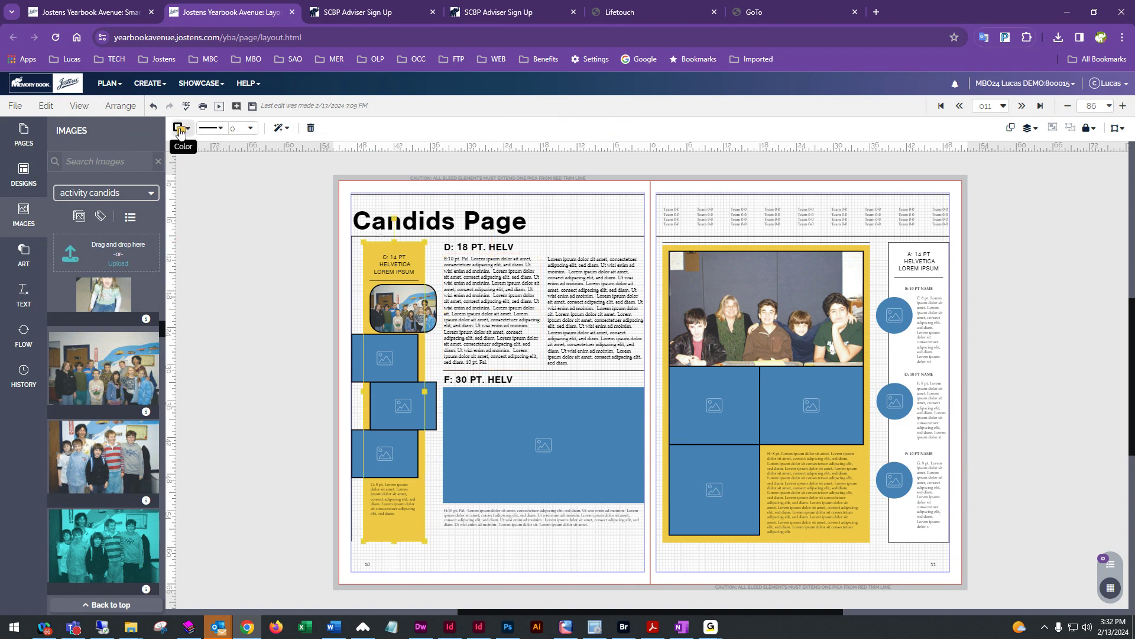
{"action": "left_click", "coordinate": [182, 130]}
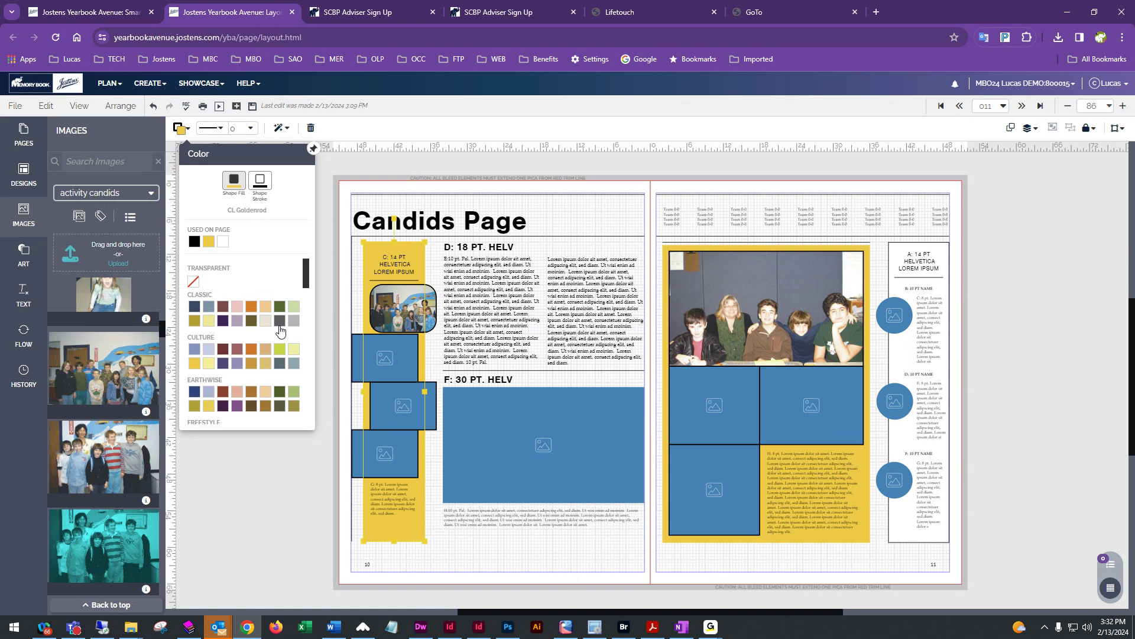
{"action": "left_click", "coordinate": [280, 349]}
{"action": "left_click", "coordinate": [275, 358]}
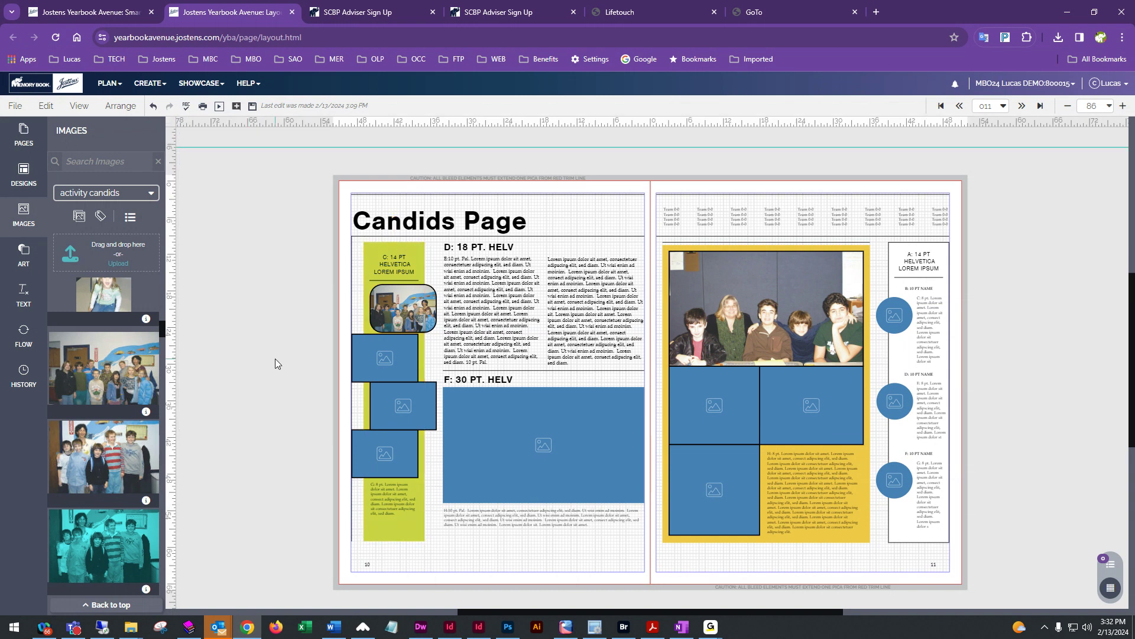
{"action": "left_click", "coordinate": [153, 105]}
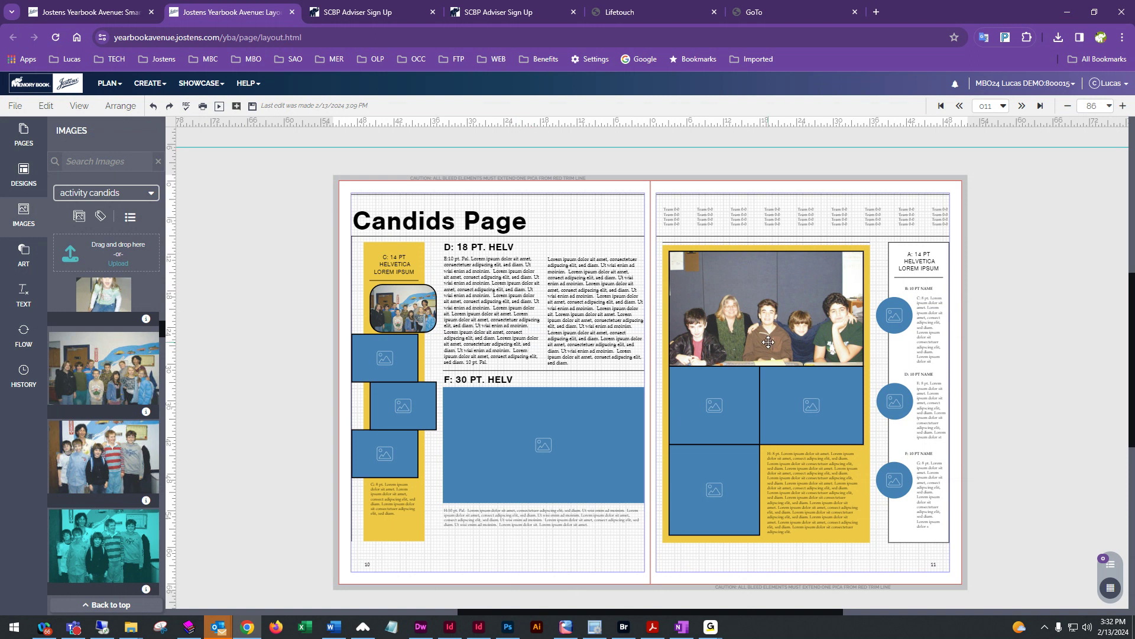
Try the AYT Abigail font on the "Candids Page" headline, and set it to AYT Albert instead.
{"action": "left_click", "coordinate": [579, 214]}
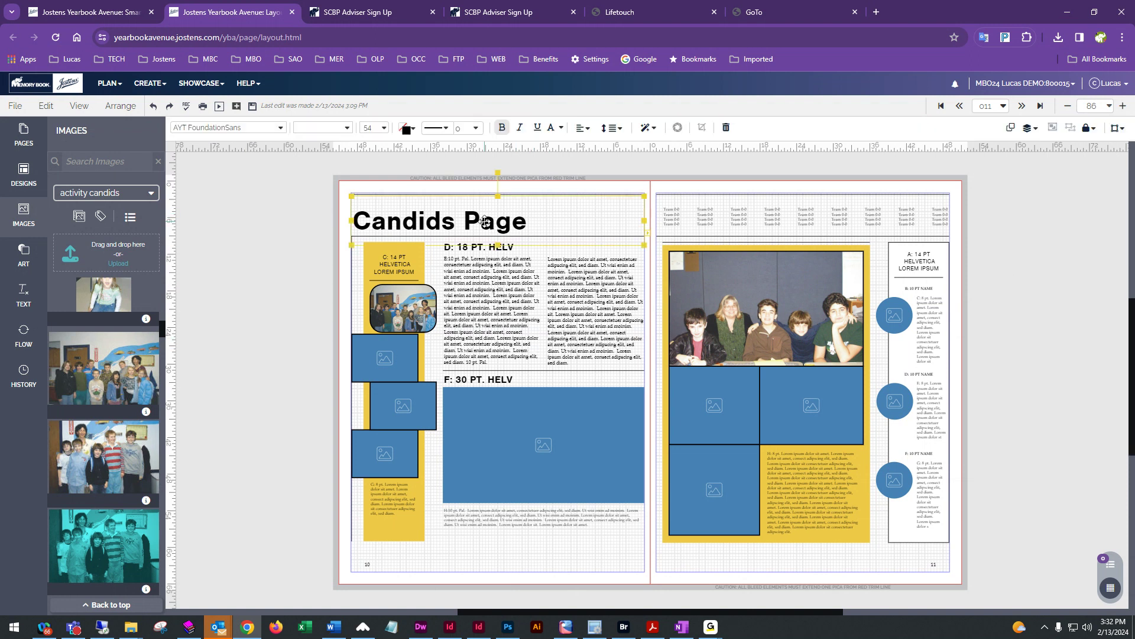
{"action": "left_click", "coordinate": [283, 128]}
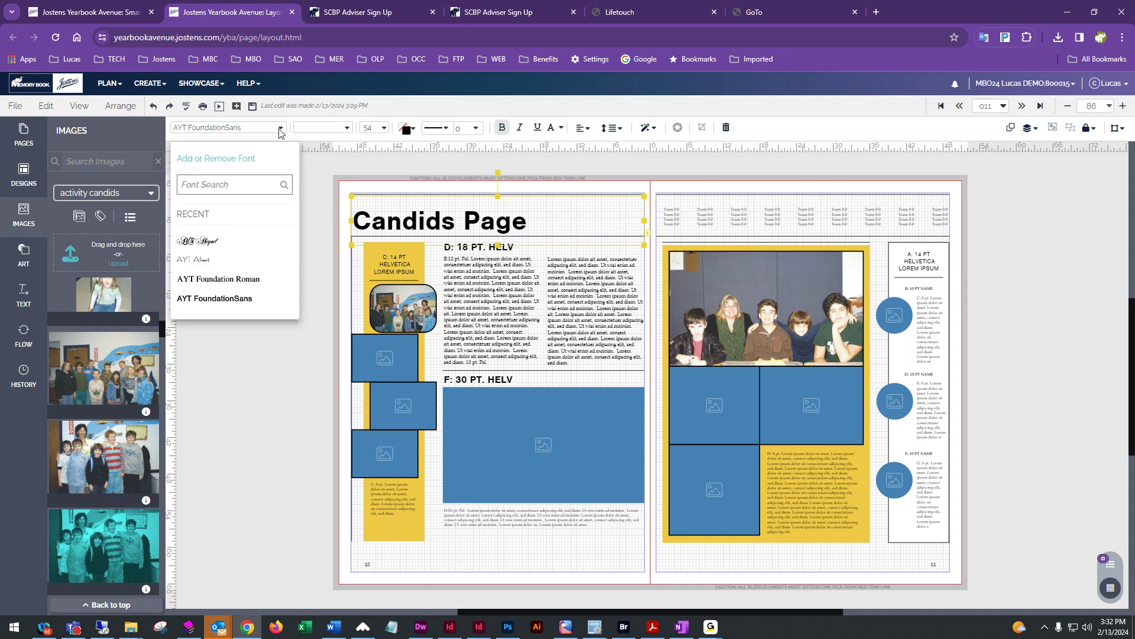
{"action": "left_click", "coordinate": [229, 240]}
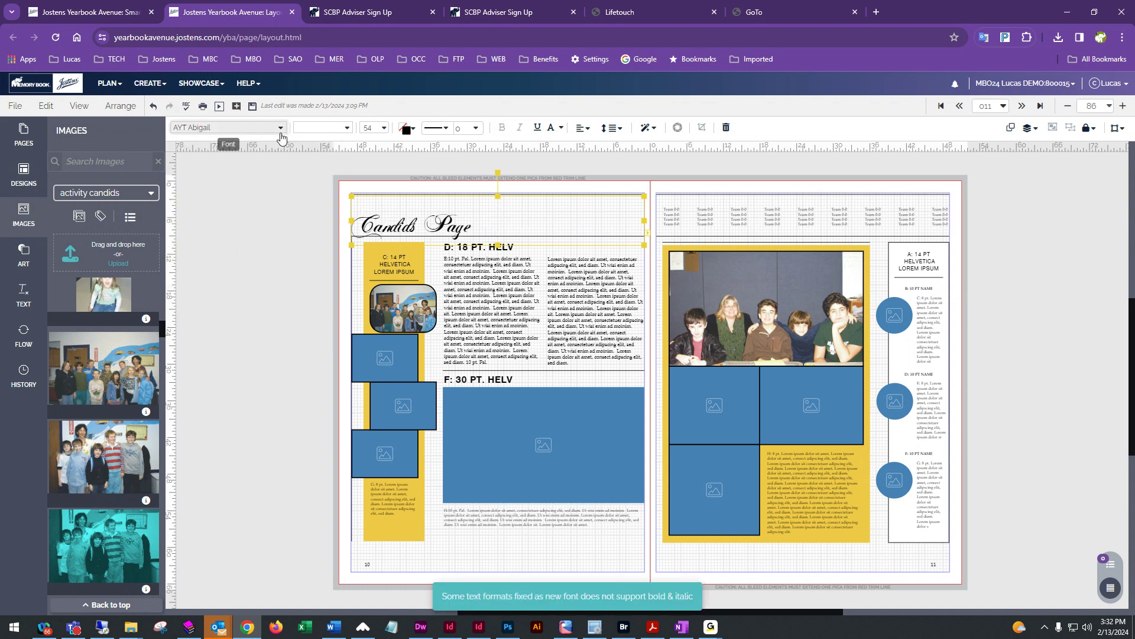
{"action": "left_click", "coordinate": [220, 128]}
{"action": "left_click", "coordinate": [200, 279]}
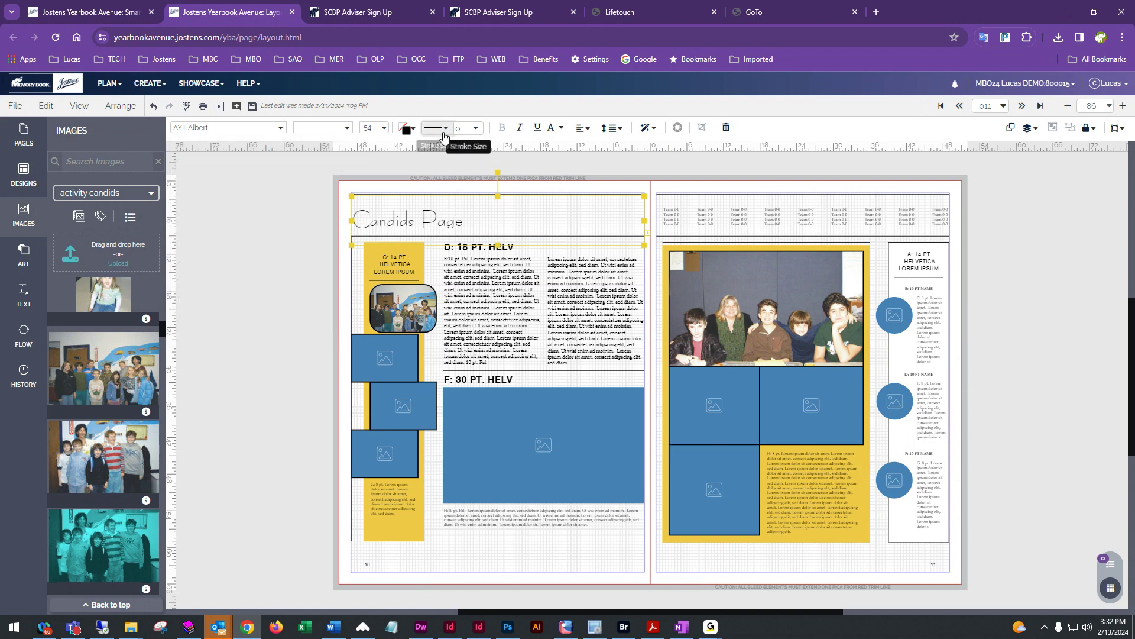
{"action": "left_click", "coordinate": [386, 129]}
{"action": "left_click", "coordinate": [274, 360]}
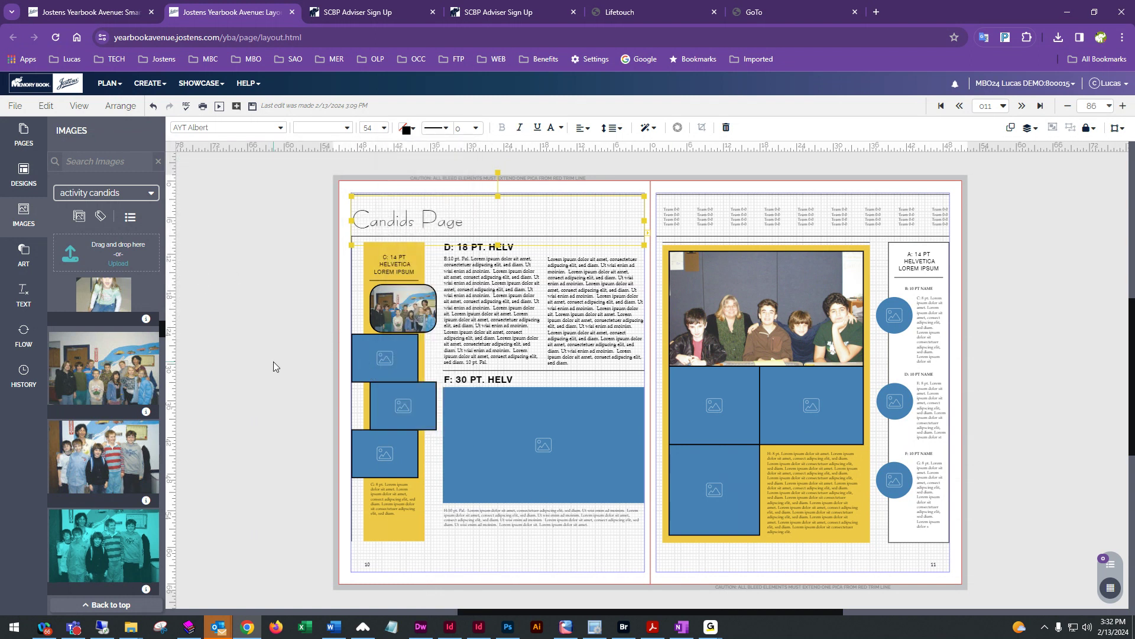
{"action": "left_click", "coordinate": [273, 361]}
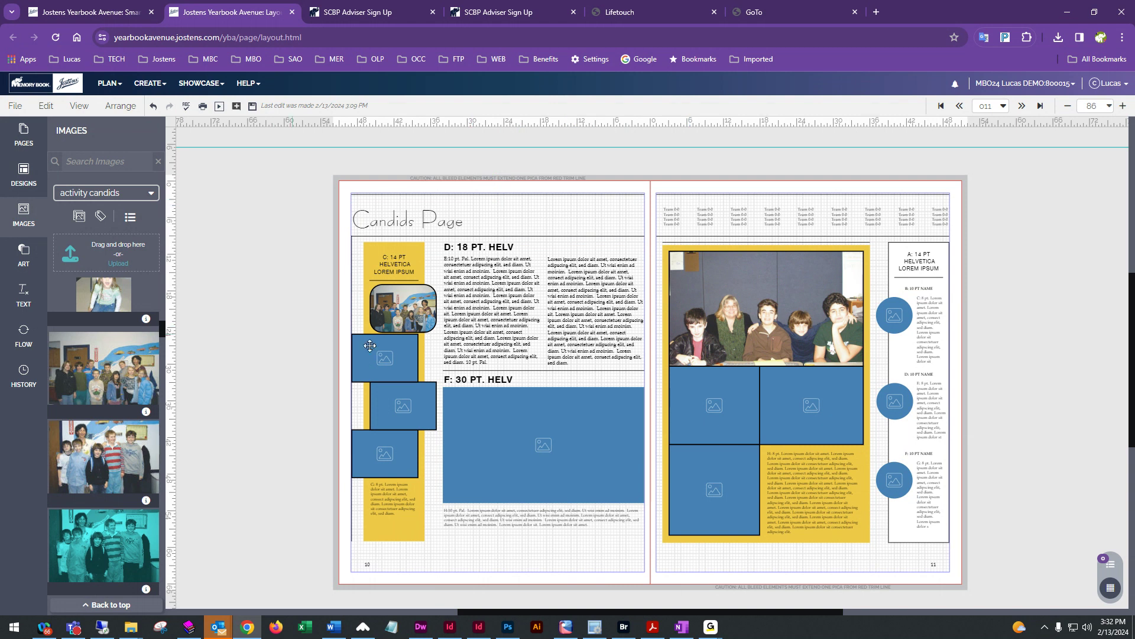
Set the border color of the rounded group photo to dark navy from the Classic palette.
{"action": "left_click", "coordinate": [417, 314]}
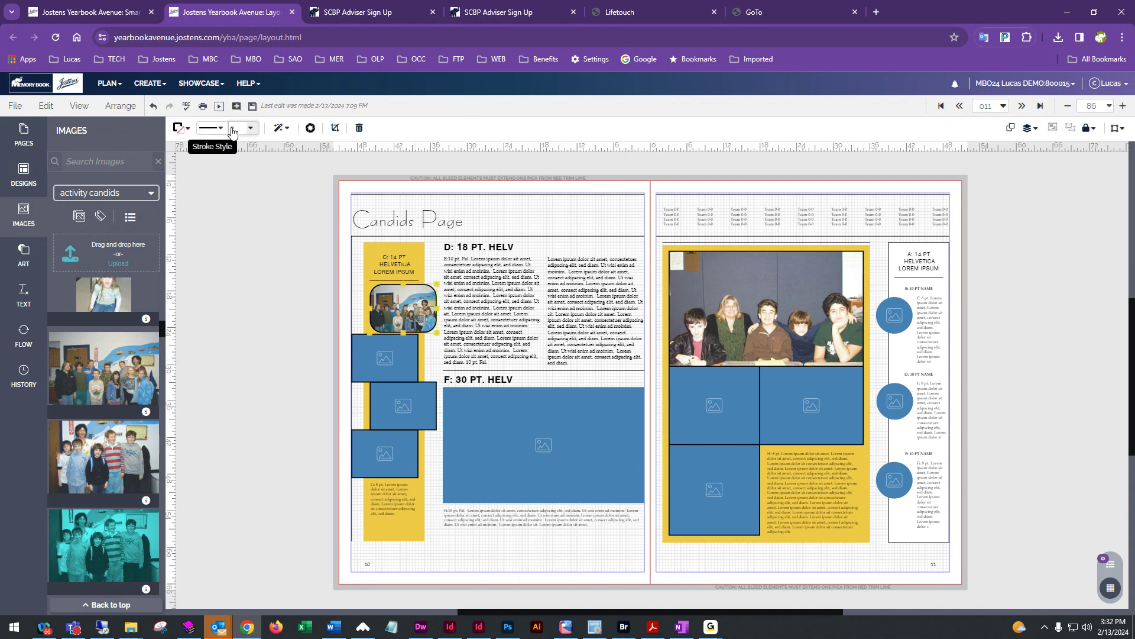
{"action": "left_click", "coordinate": [178, 128]}
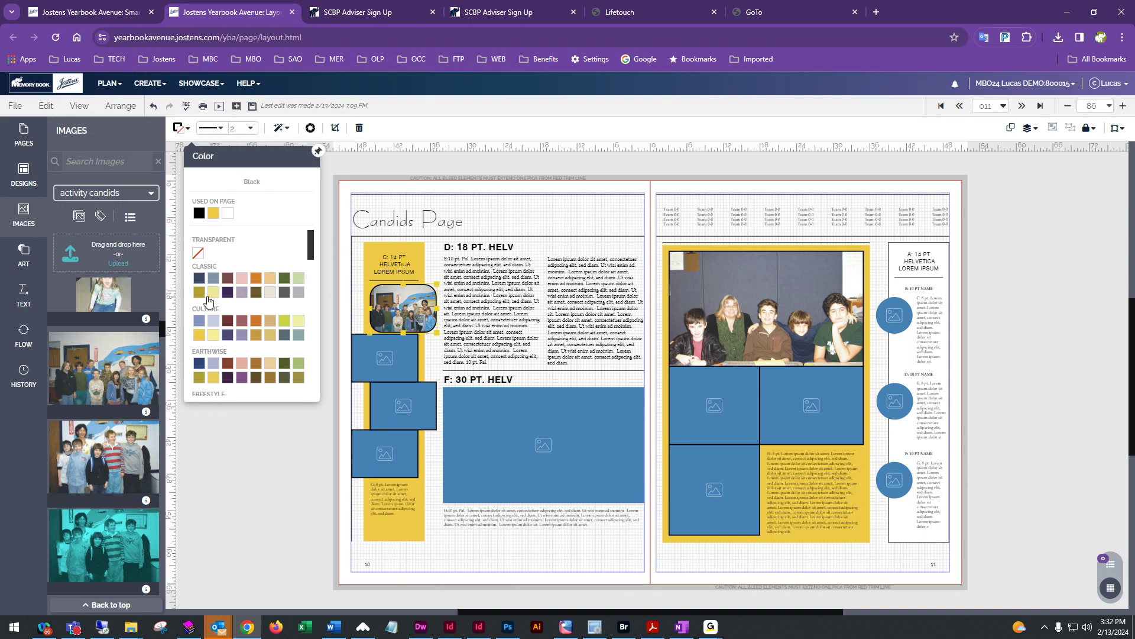
{"action": "left_click", "coordinate": [200, 279]}
{"action": "left_click", "coordinate": [223, 290]}
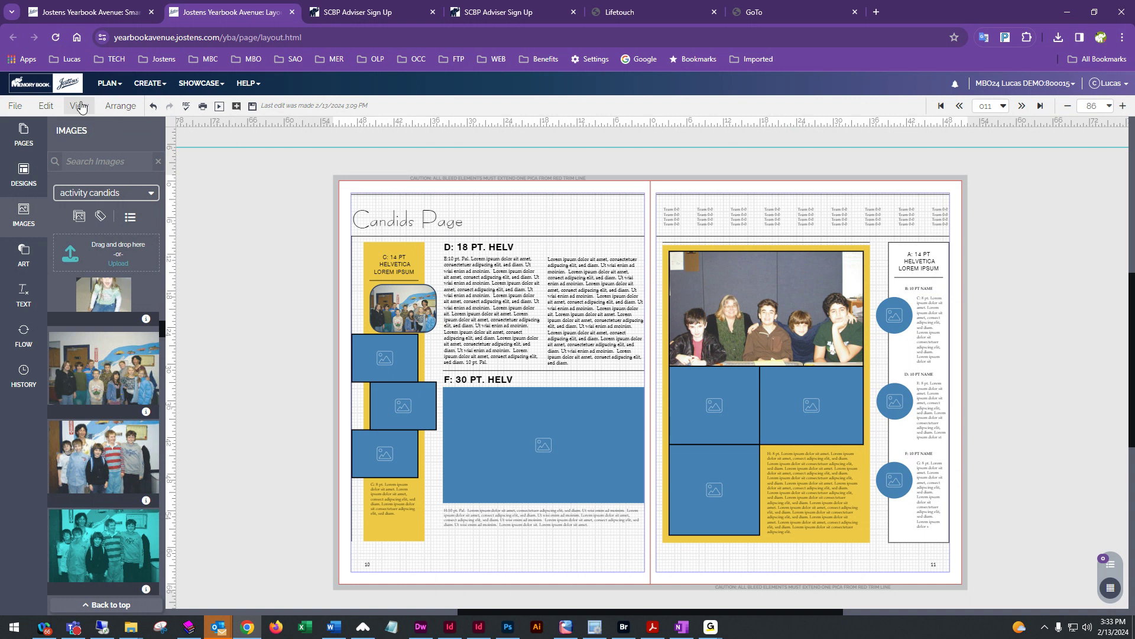
Change the left page's background color to light green from the Earthwise palette.
{"action": "left_click", "coordinate": [144, 86]}
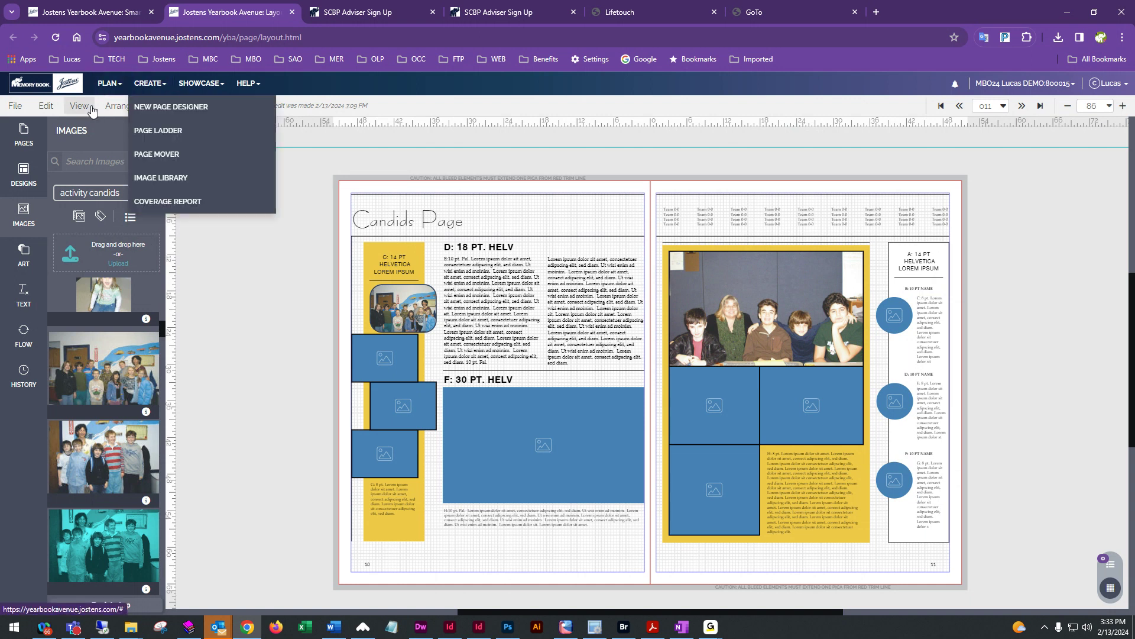
{"action": "left_click", "coordinate": [45, 106]}
{"action": "left_click", "coordinate": [86, 249]}
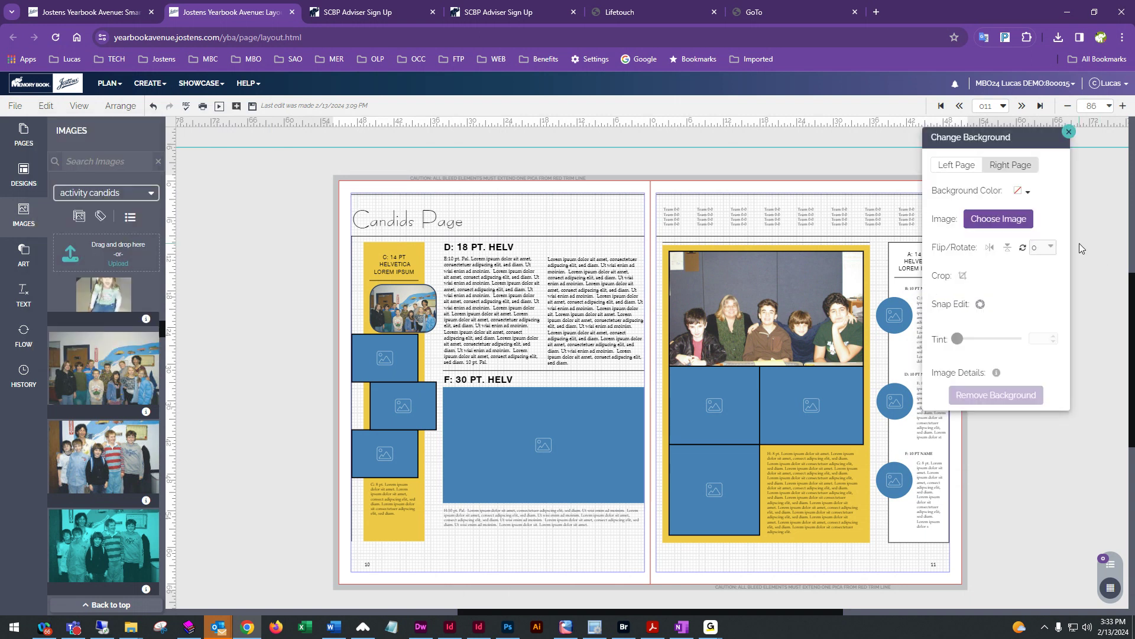
{"action": "left_click_drag", "start_coordinate": [1009, 136], "coordinate": [1061, 211]}
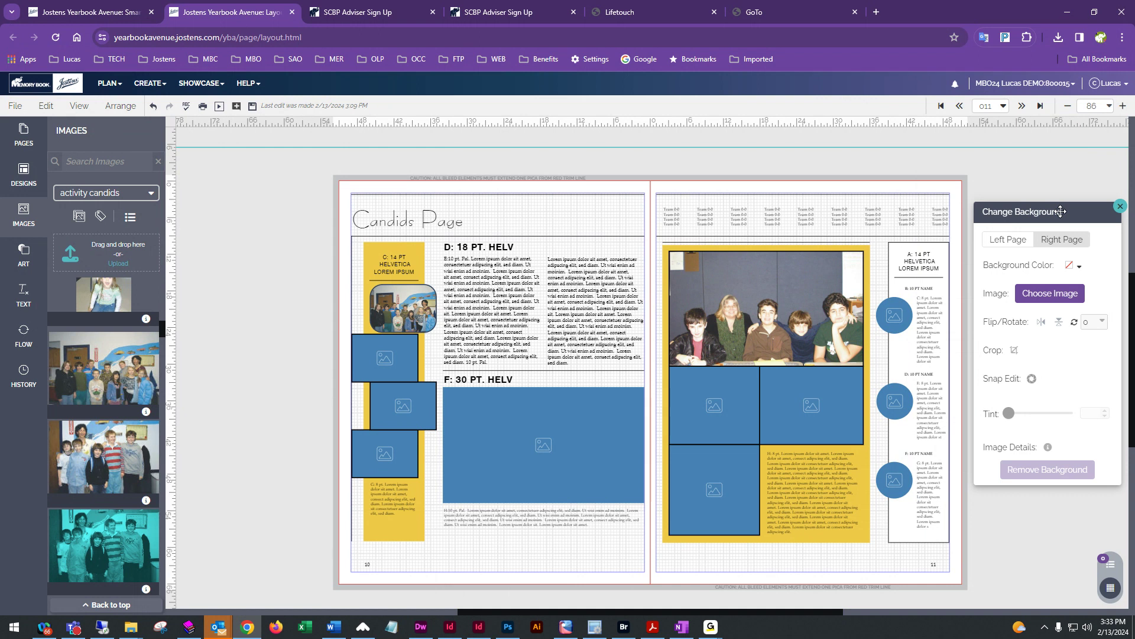
{"action": "left_click", "coordinate": [1013, 249]}
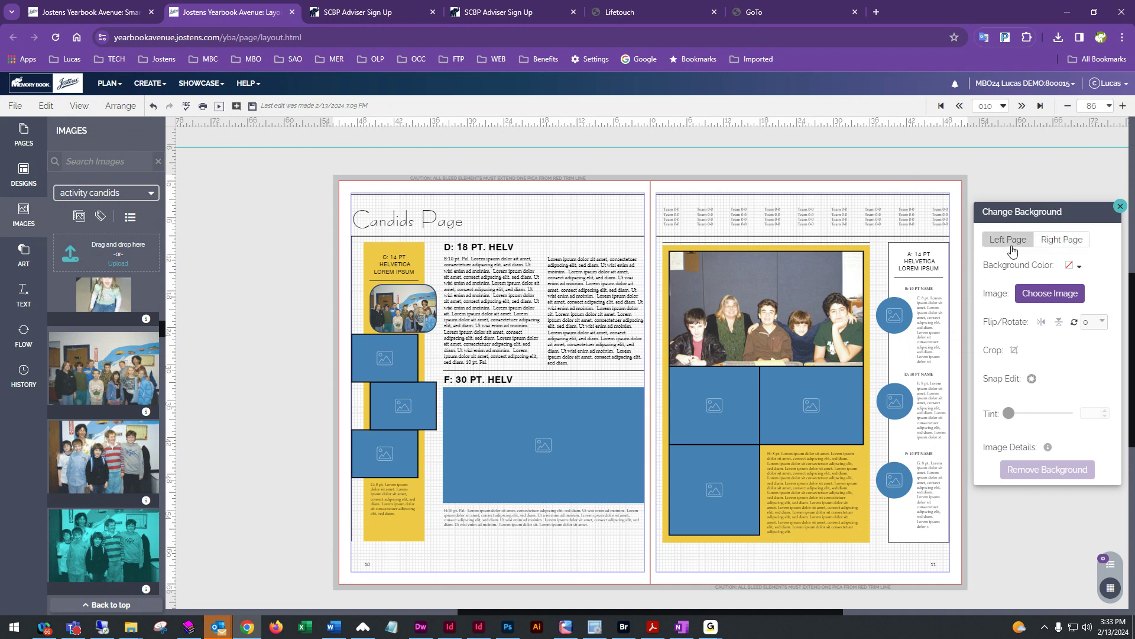
{"action": "left_click", "coordinate": [1071, 267]}
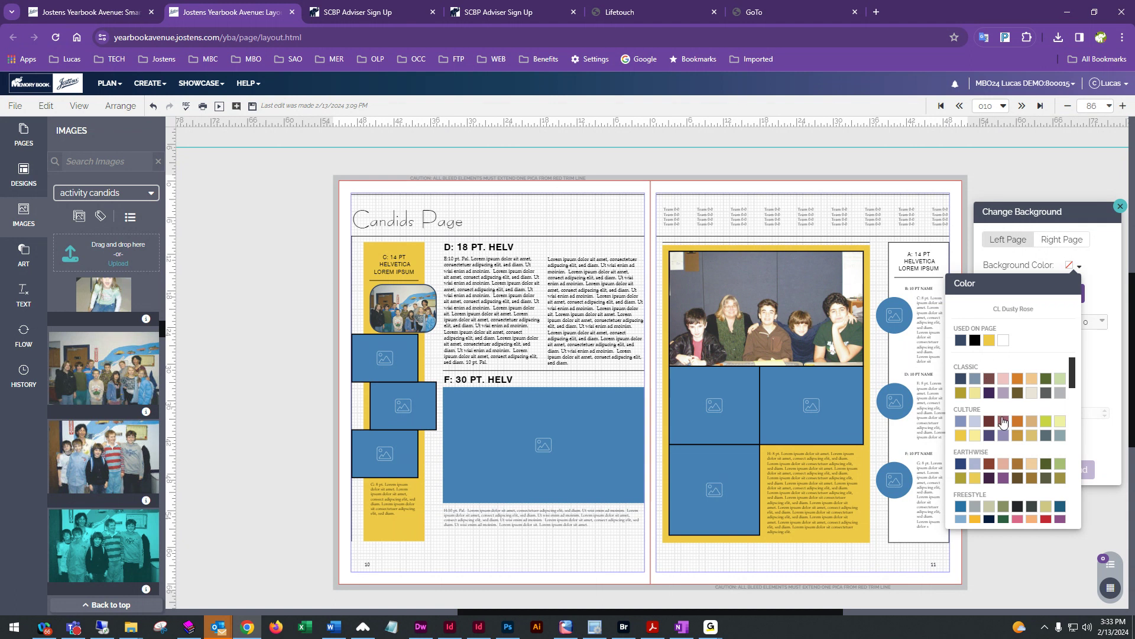
{"action": "left_click", "coordinate": [1062, 465]}
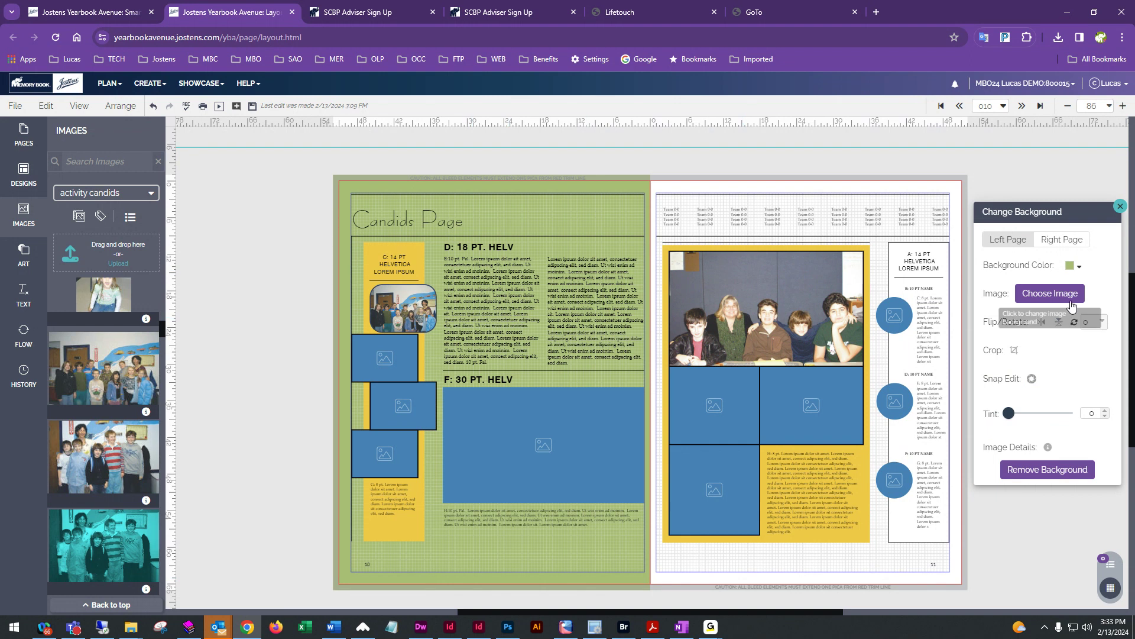
Try a light gray Grayscale color and a blue as the left page's background color.
{"action": "left_click", "coordinate": [1074, 266]}
{"action": "scroll", "coordinate": [1018, 440], "scroll_direction": "down", "scroll_amount": 1}
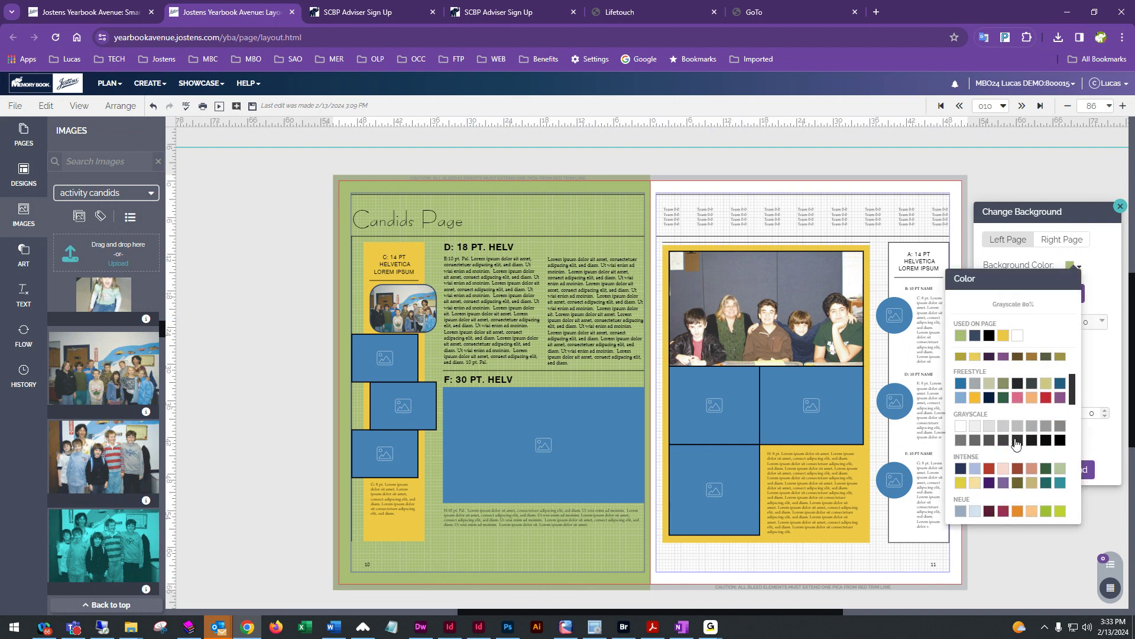
{"action": "left_click", "coordinate": [975, 428]}
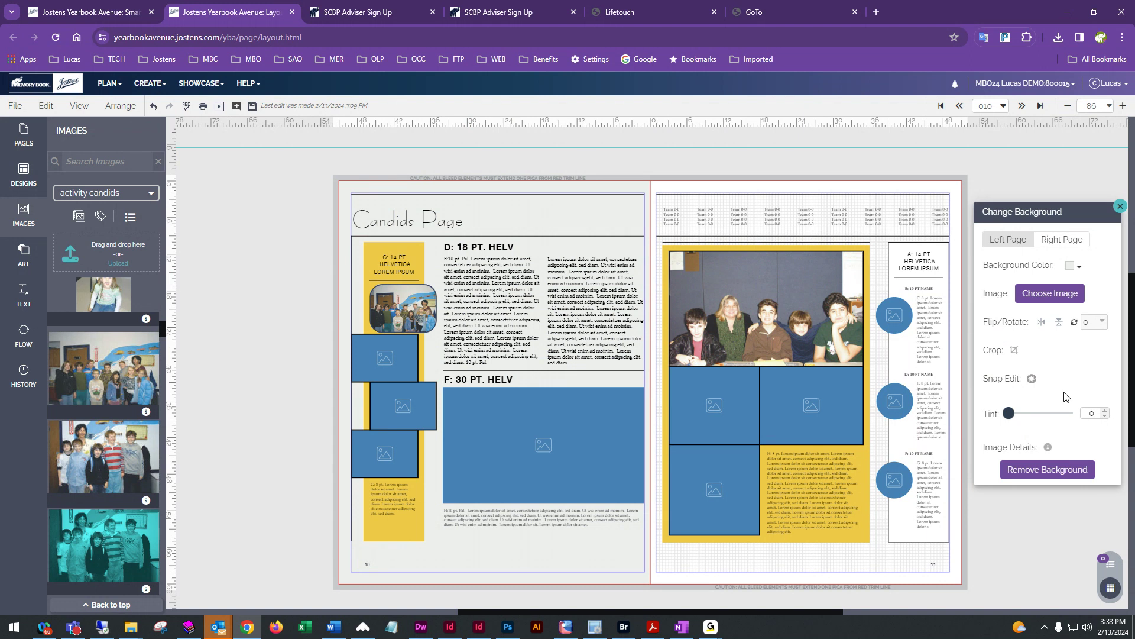
{"action": "left_click", "coordinate": [1077, 266]}
{"action": "scroll", "coordinate": [982, 408], "scroll_direction": "down", "scroll_amount": 1}
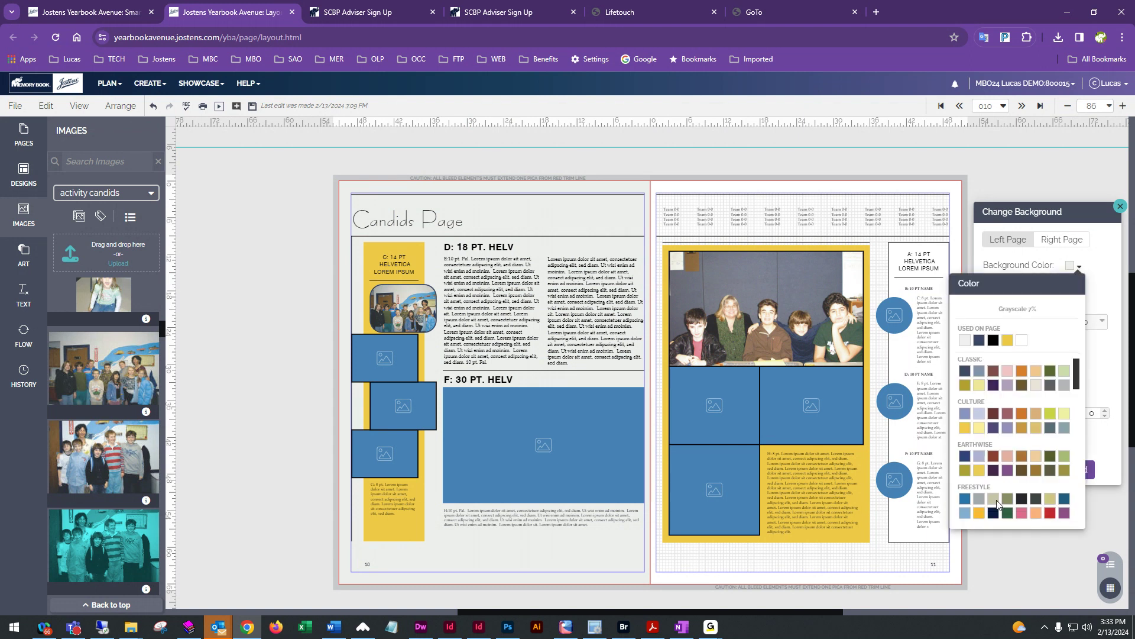
{"action": "left_click", "coordinate": [965, 402]}
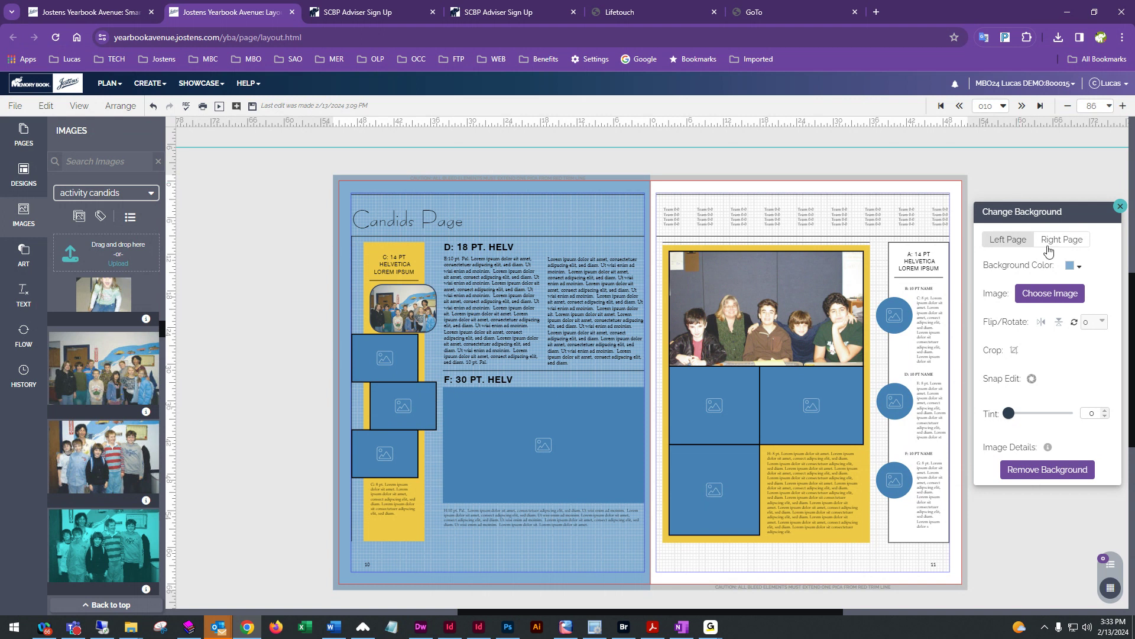
Start choosing a background image for the left page and expand the Clipart collection's By Cover categories.
{"action": "left_click", "coordinate": [1041, 296]}
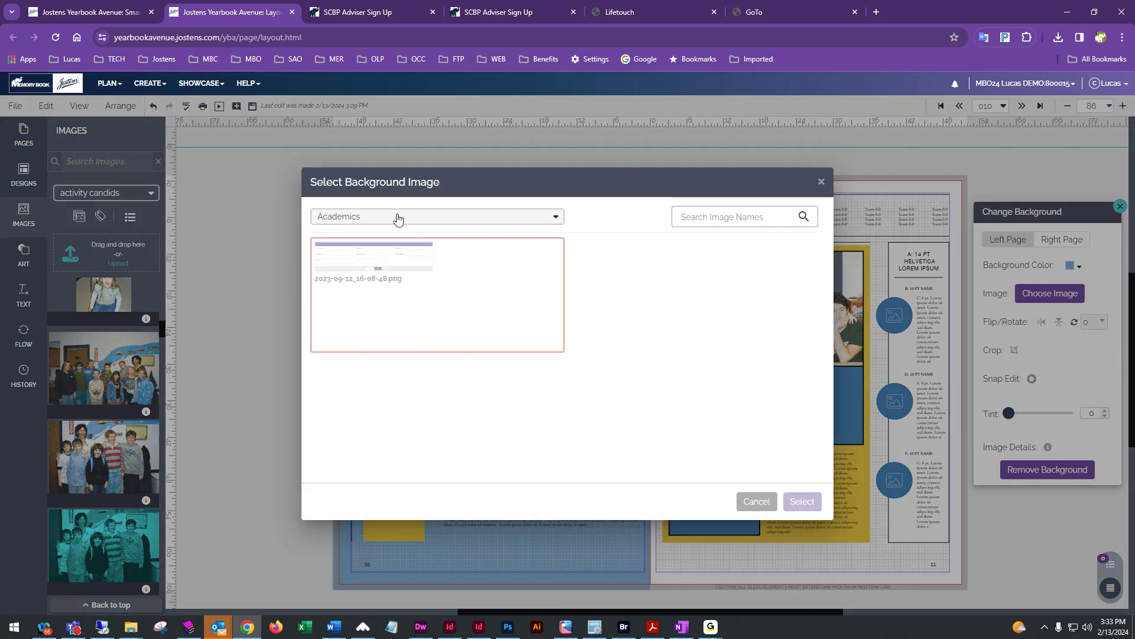
{"action": "left_click", "coordinate": [346, 219]}
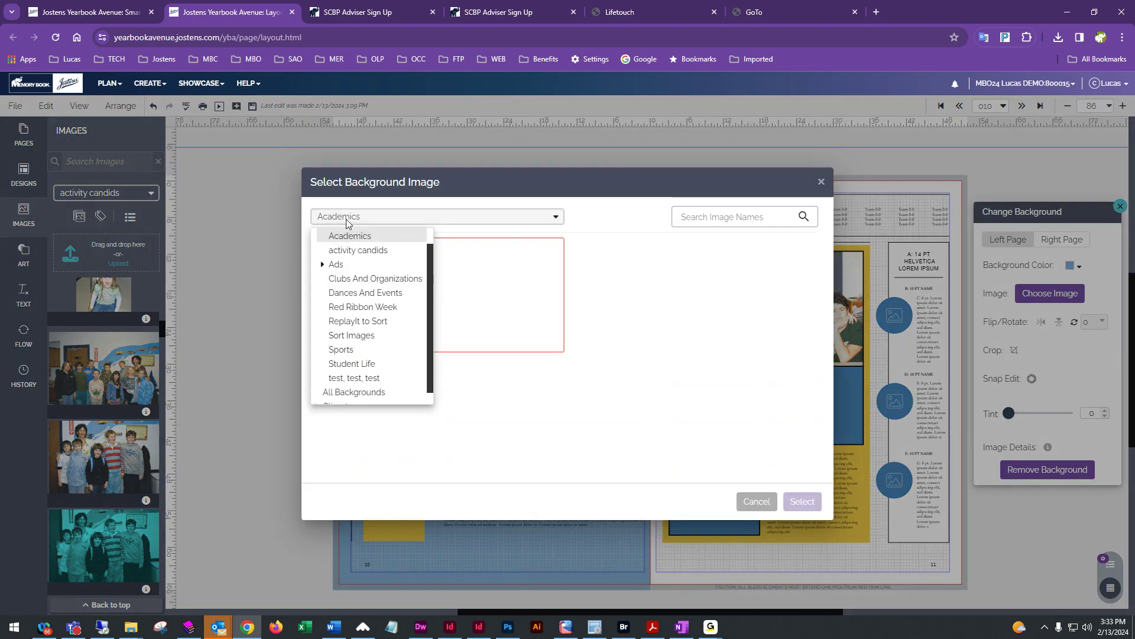
{"action": "scroll", "coordinate": [324, 277], "scroll_direction": "down", "scroll_amount": 1}
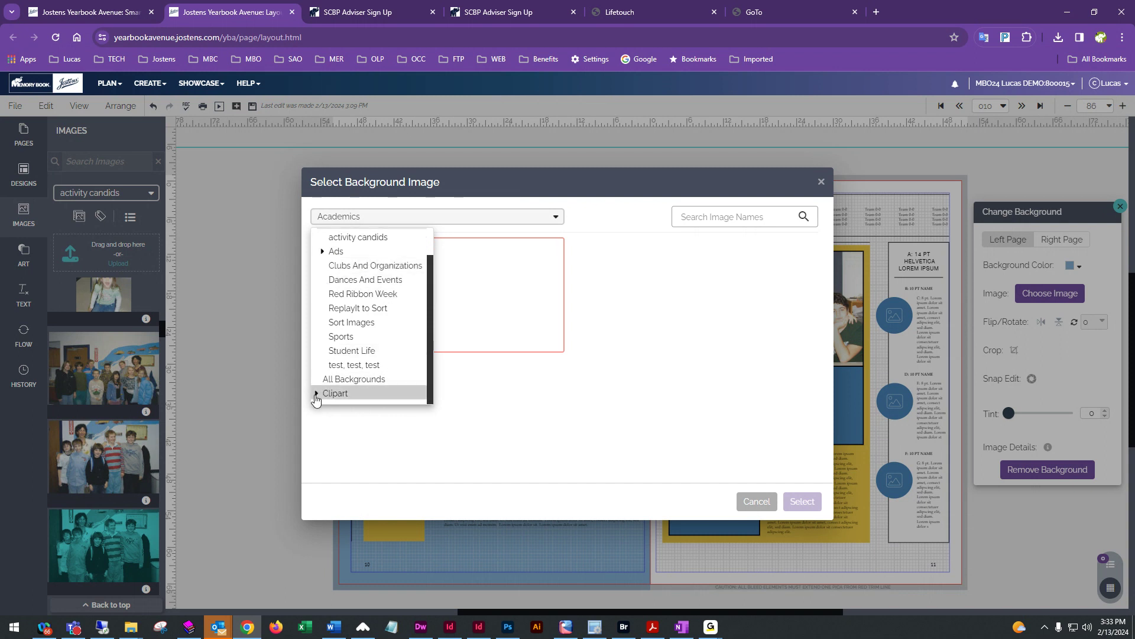
{"action": "left_click", "coordinate": [317, 393]}
{"action": "scroll", "coordinate": [331, 379], "scroll_direction": "down", "scroll_amount": 3}
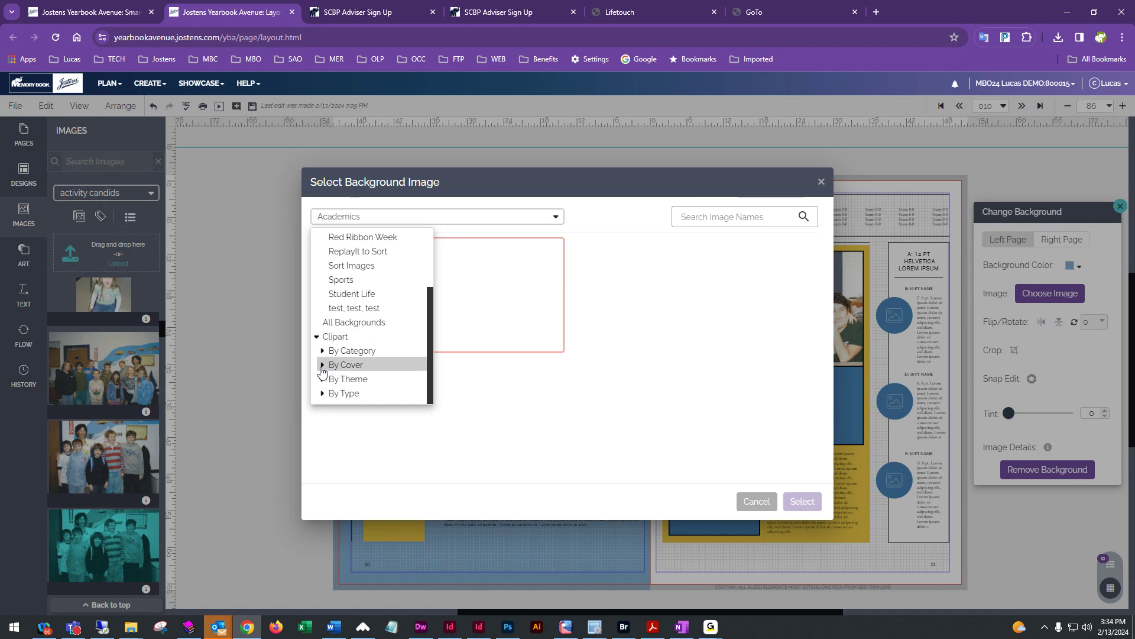
{"action": "left_click", "coordinate": [322, 365]}
{"action": "scroll", "coordinate": [391, 357], "scroll_direction": "down", "scroll_amount": 3}
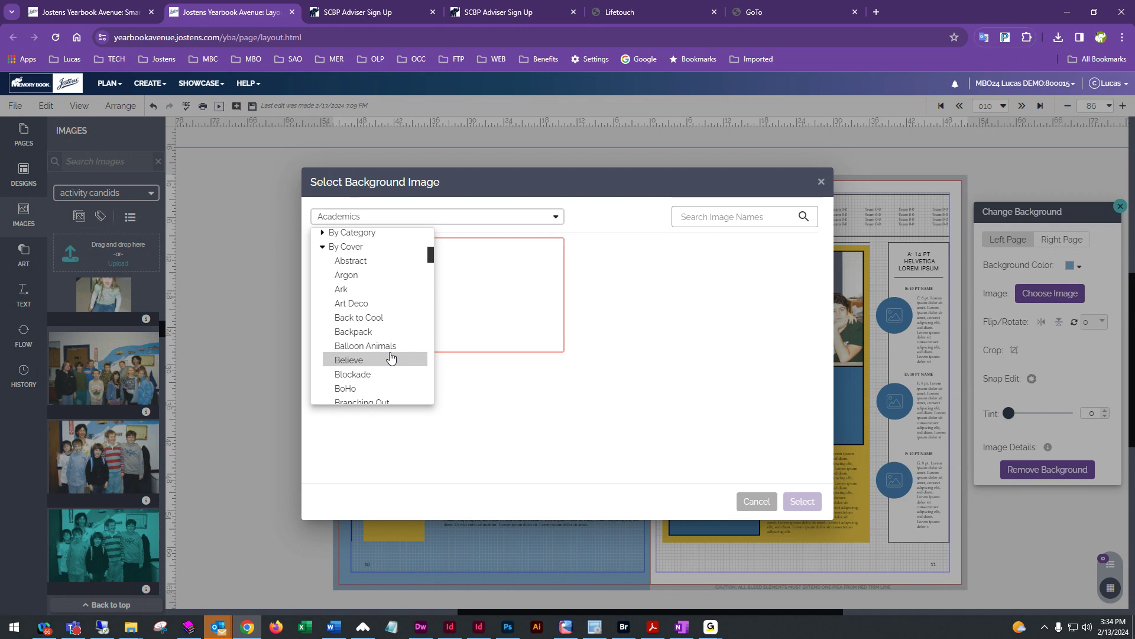
Look through the Color Fade and Burst cover designs for a suitable background image.
{"action": "scroll", "coordinate": [391, 356], "scroll_direction": "down", "scroll_amount": 4}
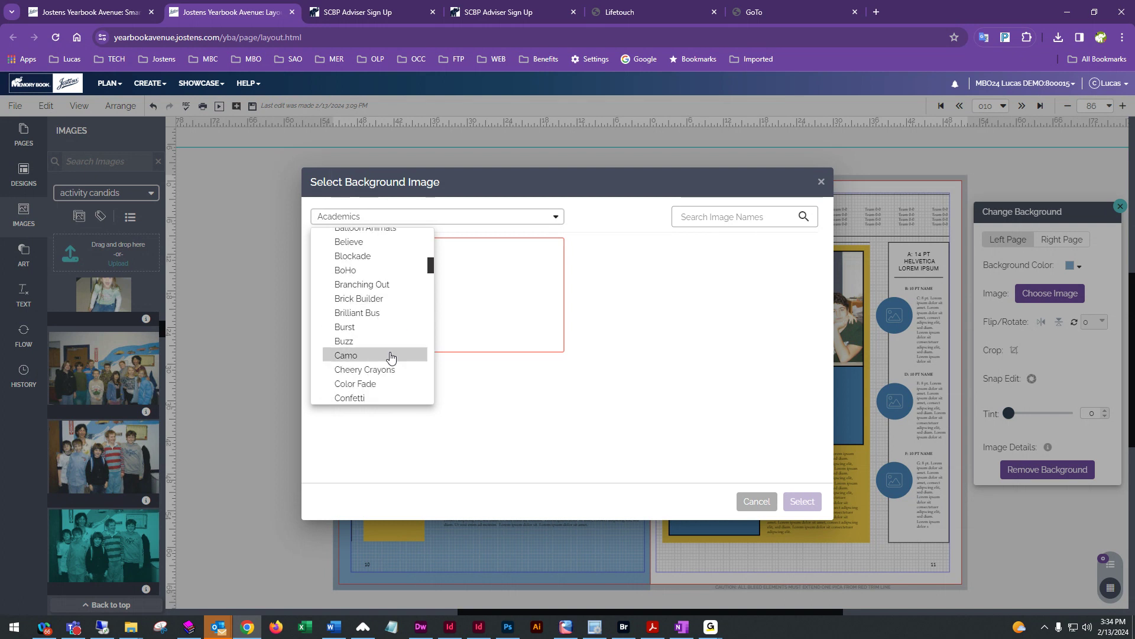
{"action": "scroll", "coordinate": [390, 356], "scroll_direction": "down", "scroll_amount": 2}
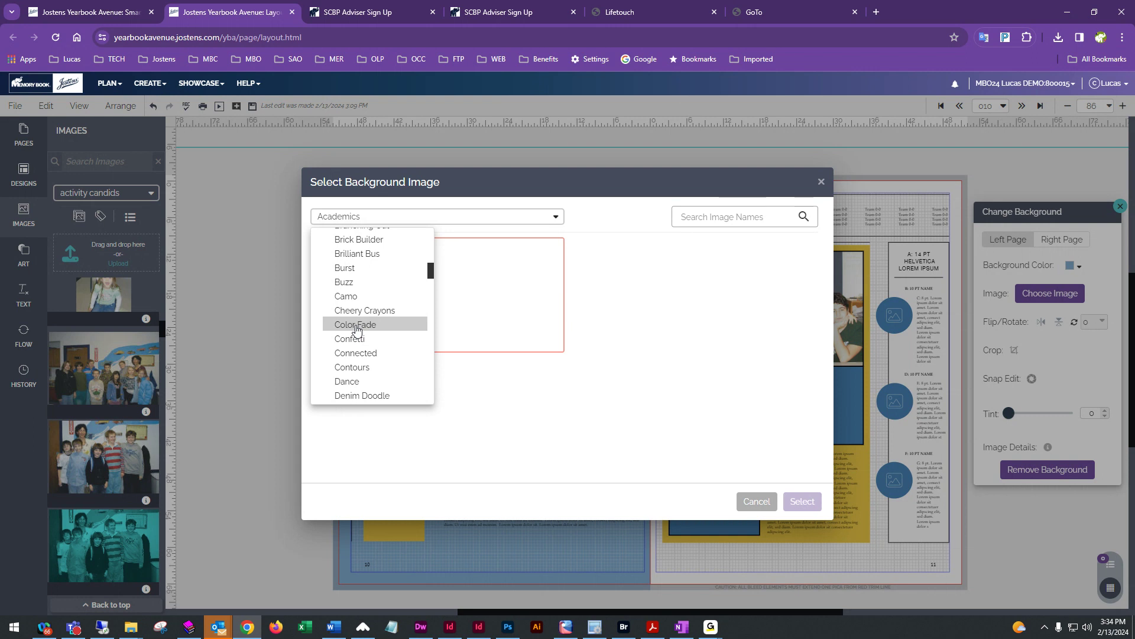
{"action": "left_click", "coordinate": [356, 326]}
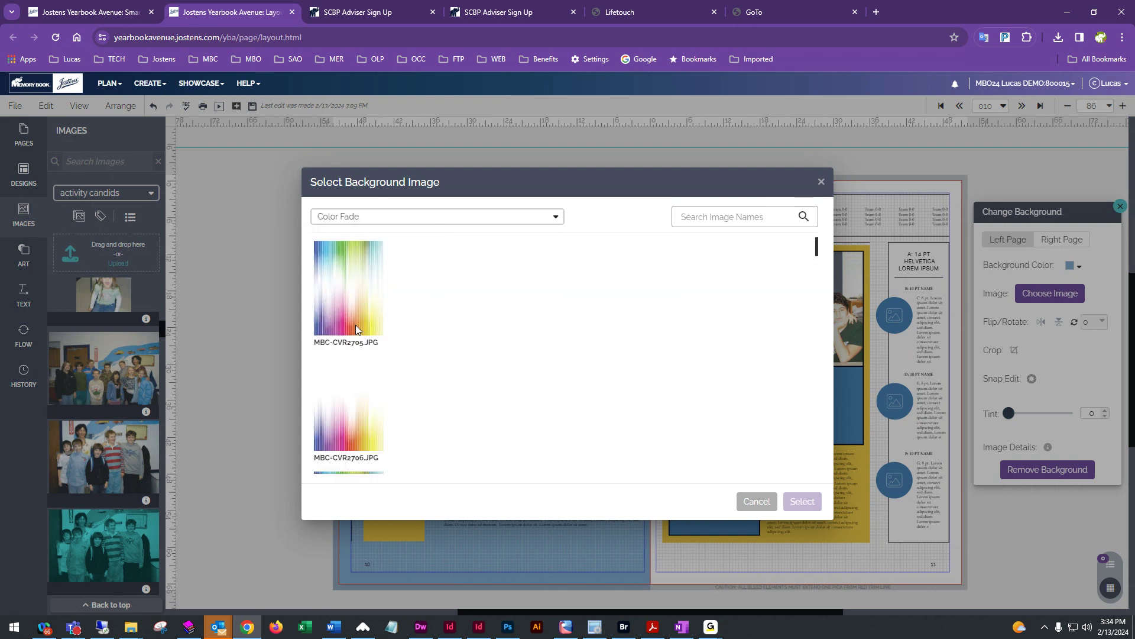
{"action": "left_click", "coordinate": [354, 217]}
{"action": "scroll", "coordinate": [346, 337], "scroll_direction": "up", "scroll_amount": 3}
{"action": "scroll", "coordinate": [346, 337], "scroll_direction": "up", "scroll_amount": 1}
{"action": "left_click", "coordinate": [345, 290]}
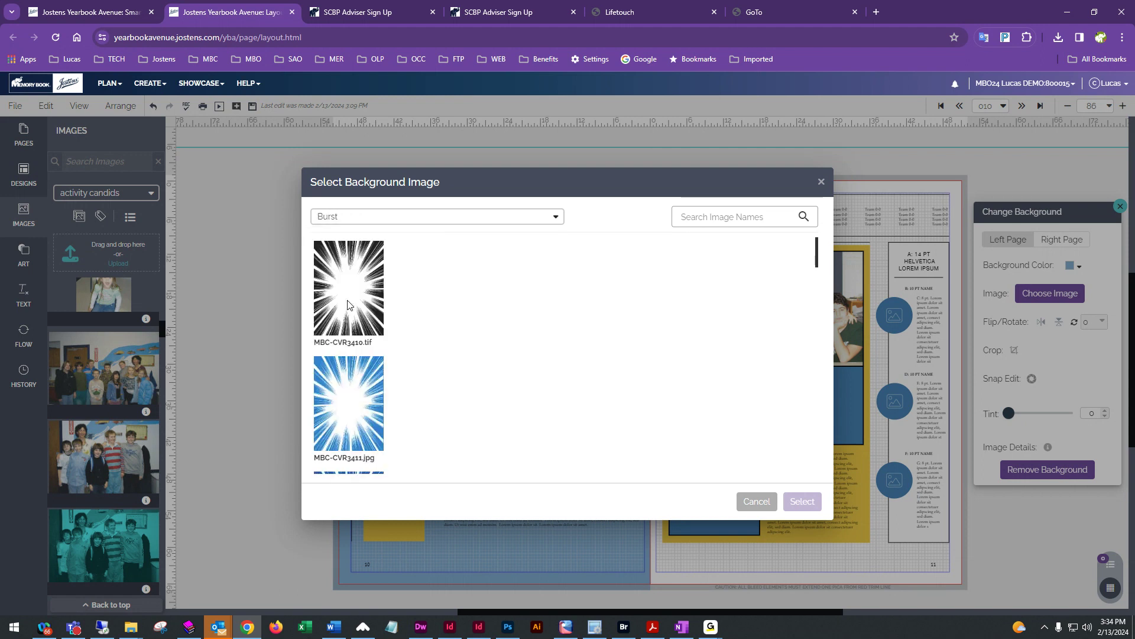
Set the left page's background image to the light blue splatter design MBC-CVR2359.JPG from the Branching Out covers.
{"action": "left_click", "coordinate": [416, 218]}
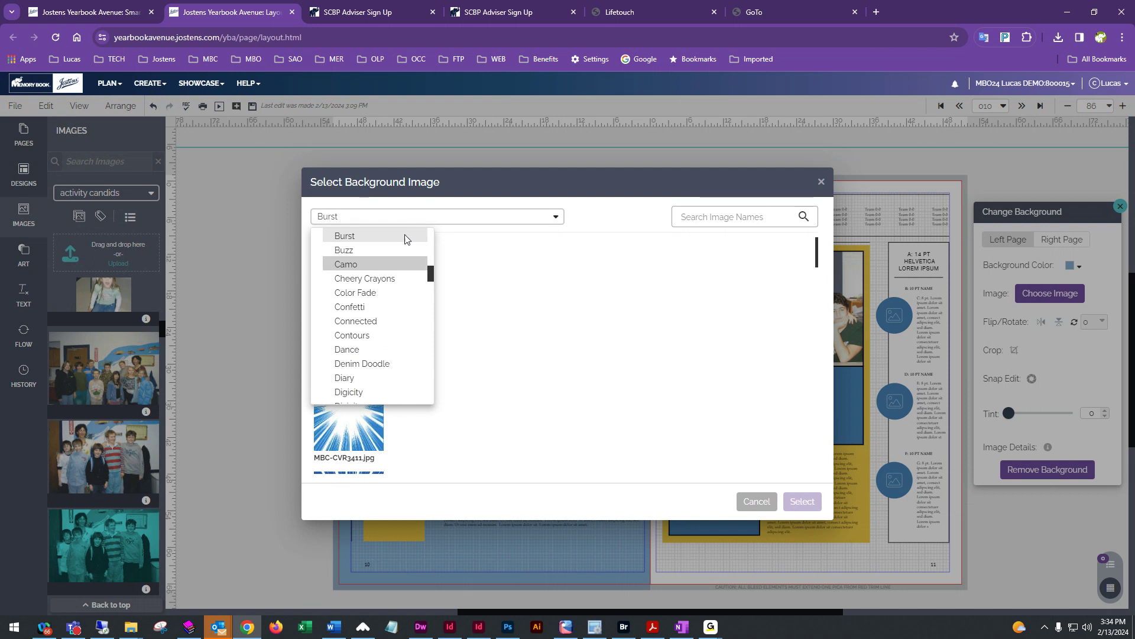
{"action": "scroll", "coordinate": [372, 278], "scroll_direction": "up", "scroll_amount": 4}
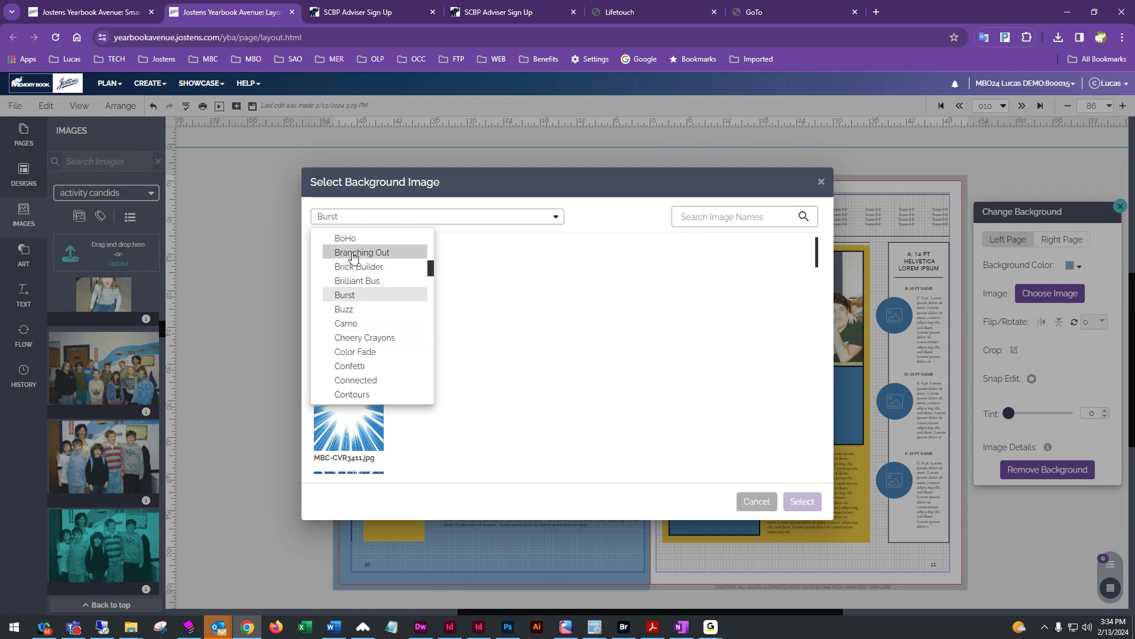
{"action": "left_click", "coordinate": [352, 254]}
{"action": "scroll", "coordinate": [378, 331], "scroll_direction": "down", "scroll_amount": 10}
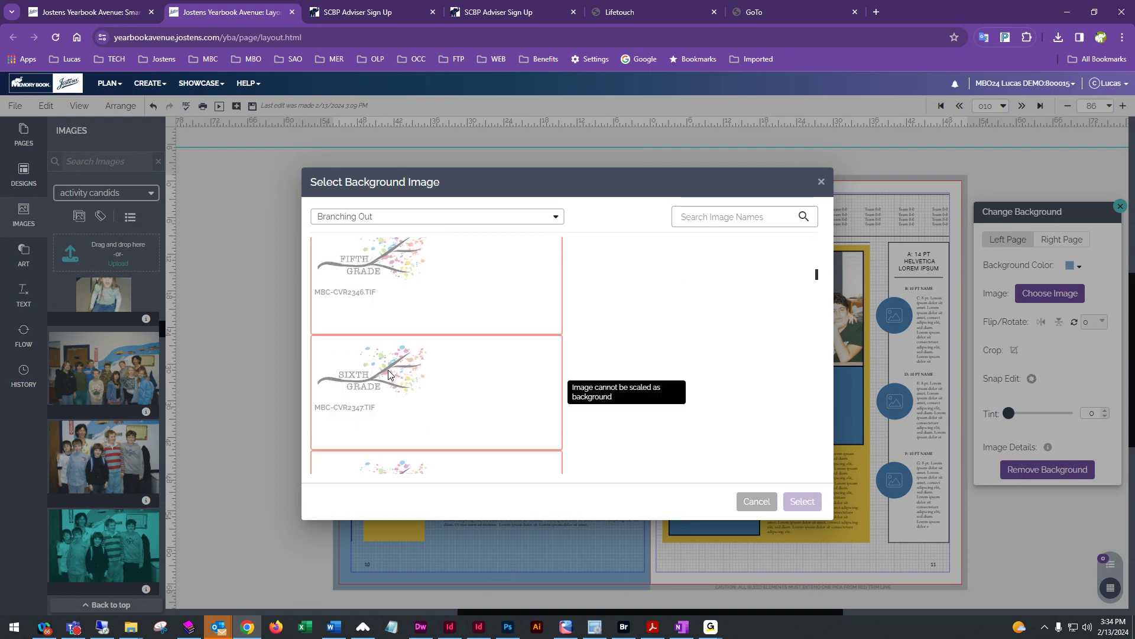
{"action": "scroll", "coordinate": [388, 374], "scroll_direction": "down", "scroll_amount": 3}
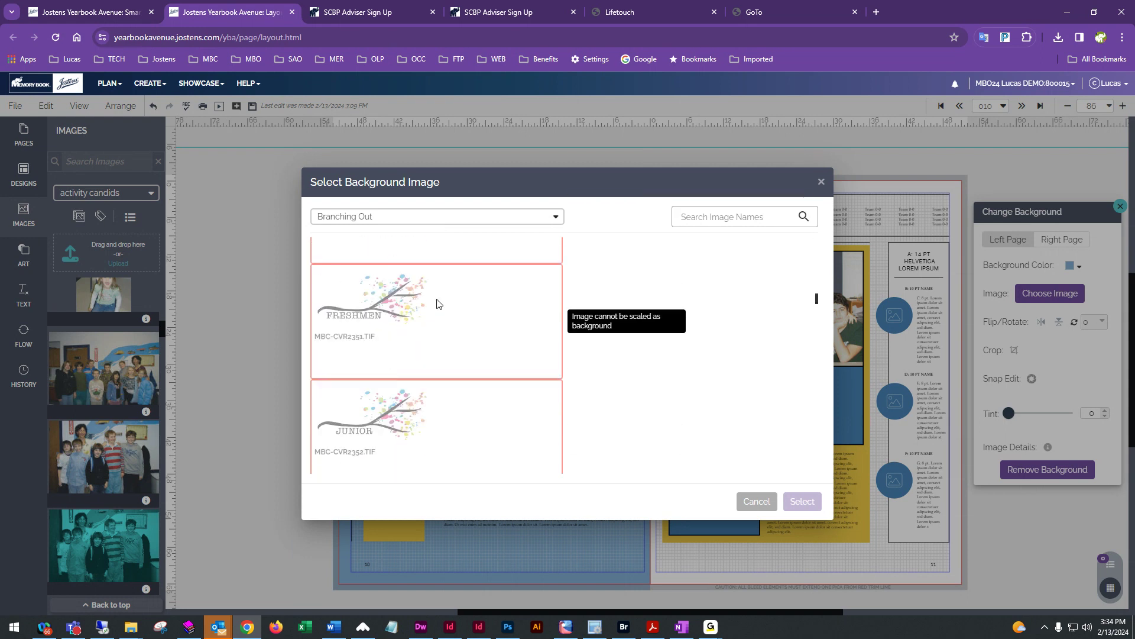
{"action": "scroll", "coordinate": [473, 337], "scroll_direction": "down", "scroll_amount": 10}
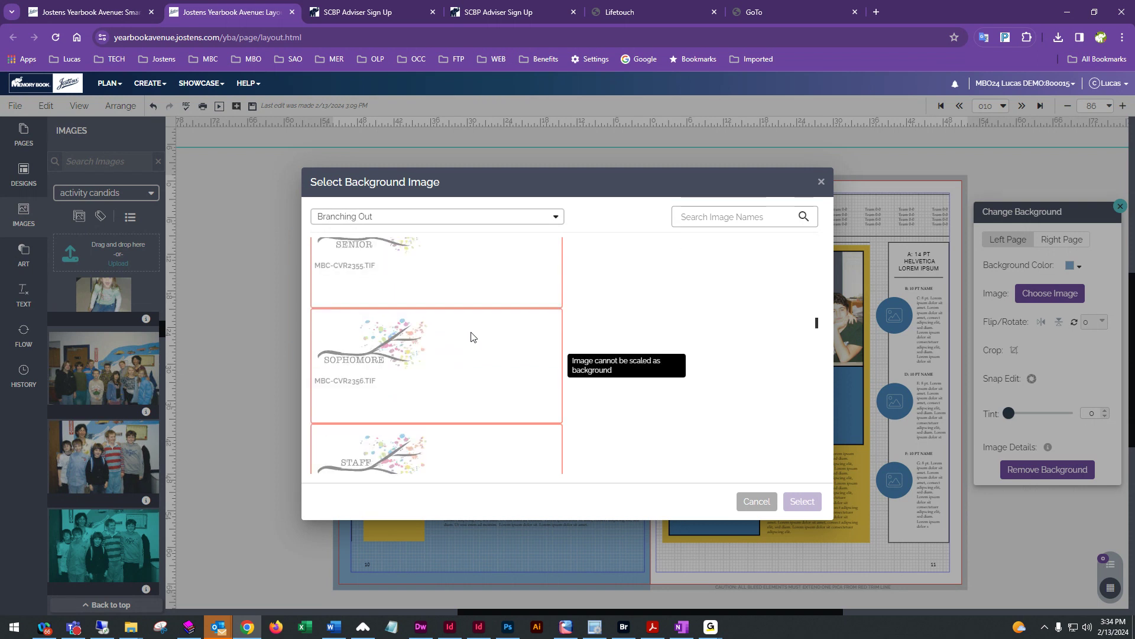
{"action": "scroll", "coordinate": [470, 335], "scroll_direction": "down", "scroll_amount": 3}
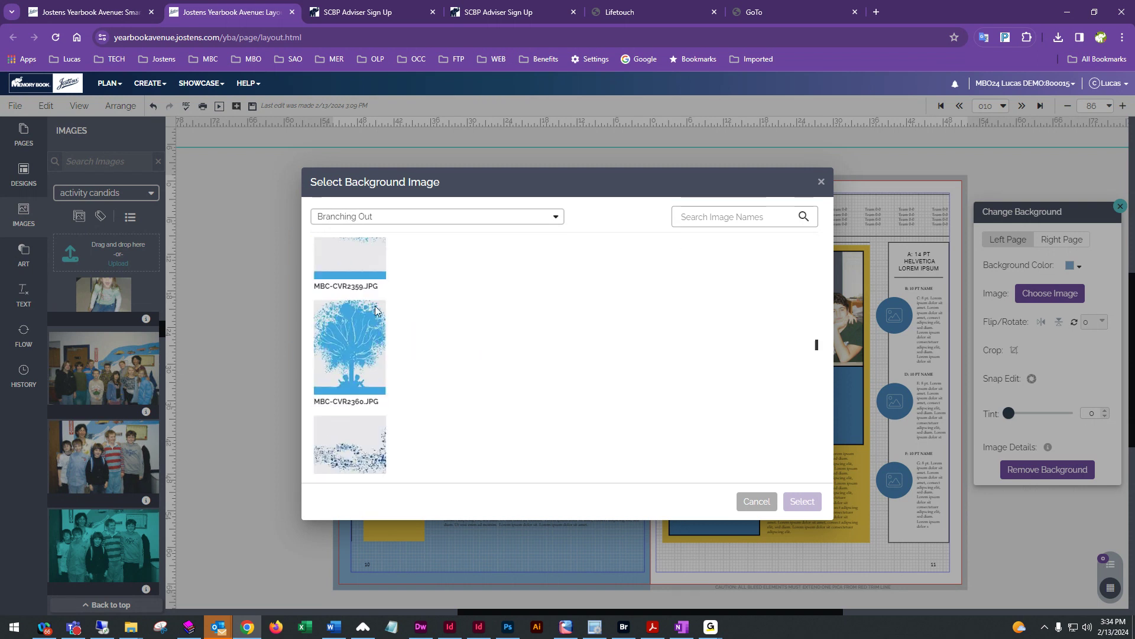
{"action": "scroll", "coordinate": [408, 336], "scroll_direction": "up", "scroll_amount": 1}
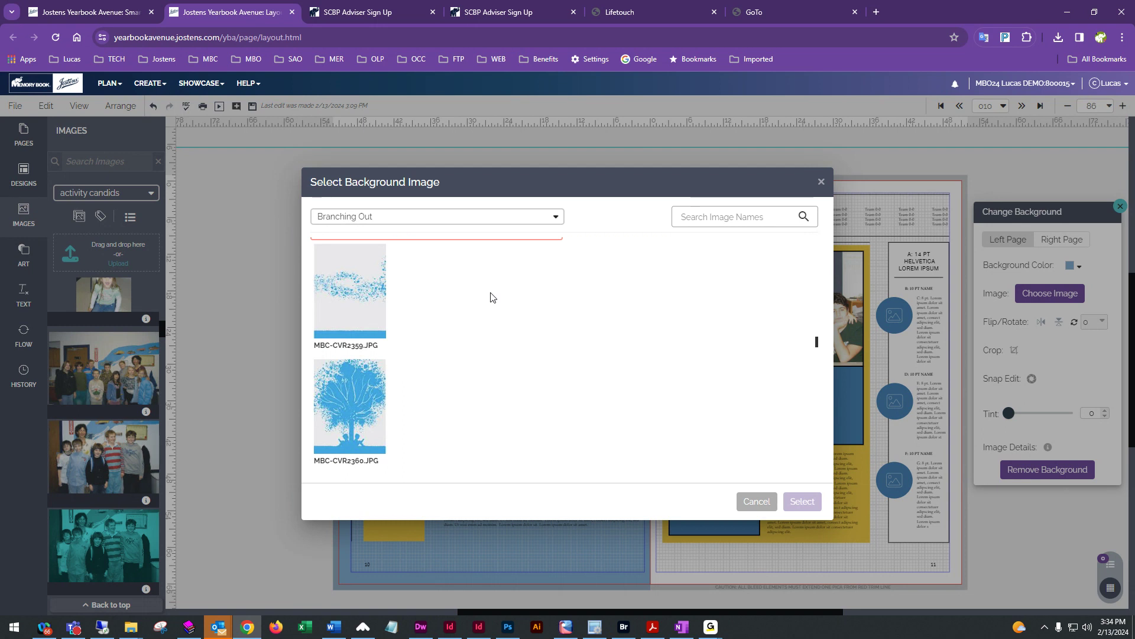
{"action": "left_click", "coordinate": [342, 288]}
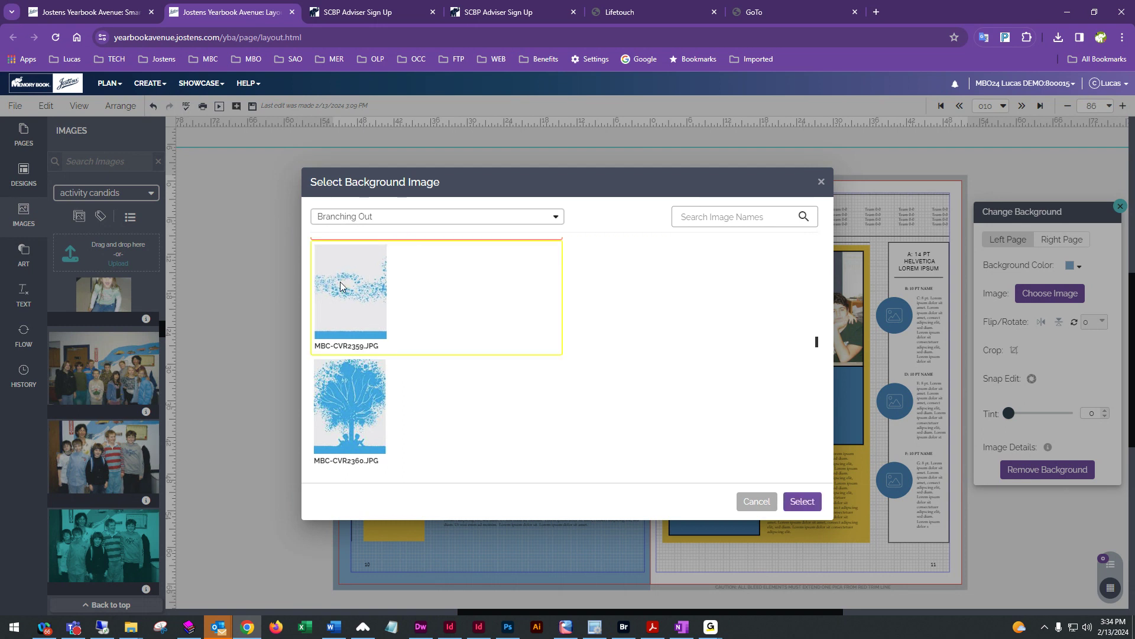
{"action": "left_click", "coordinate": [806, 502]}
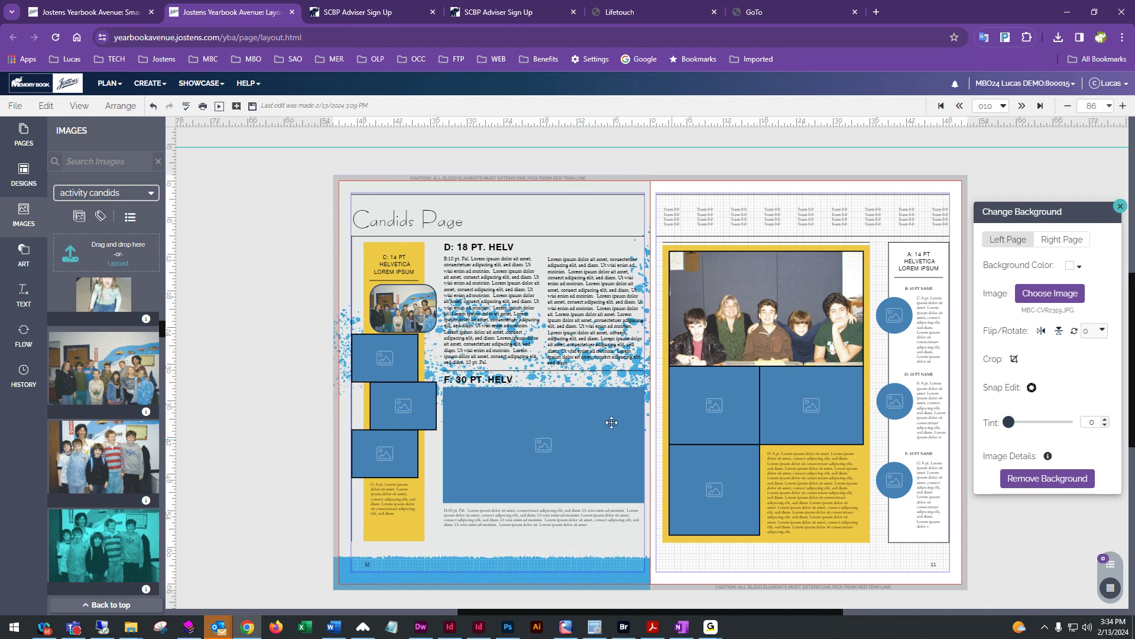
Set the right page's background image to the light blue tree design MBC-CVR2360.JPG from the Branching Out covers.
{"action": "left_click", "coordinate": [1062, 241]}
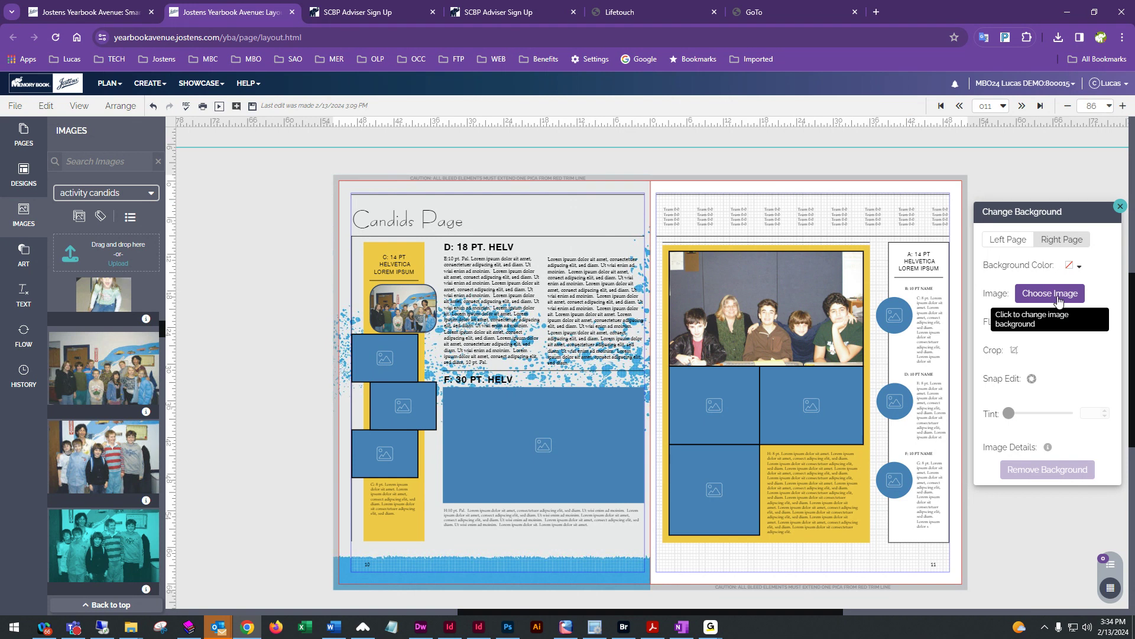
{"action": "left_click", "coordinate": [1059, 302]}
{"action": "scroll", "coordinate": [401, 426], "scroll_direction": "down", "scroll_amount": 3}
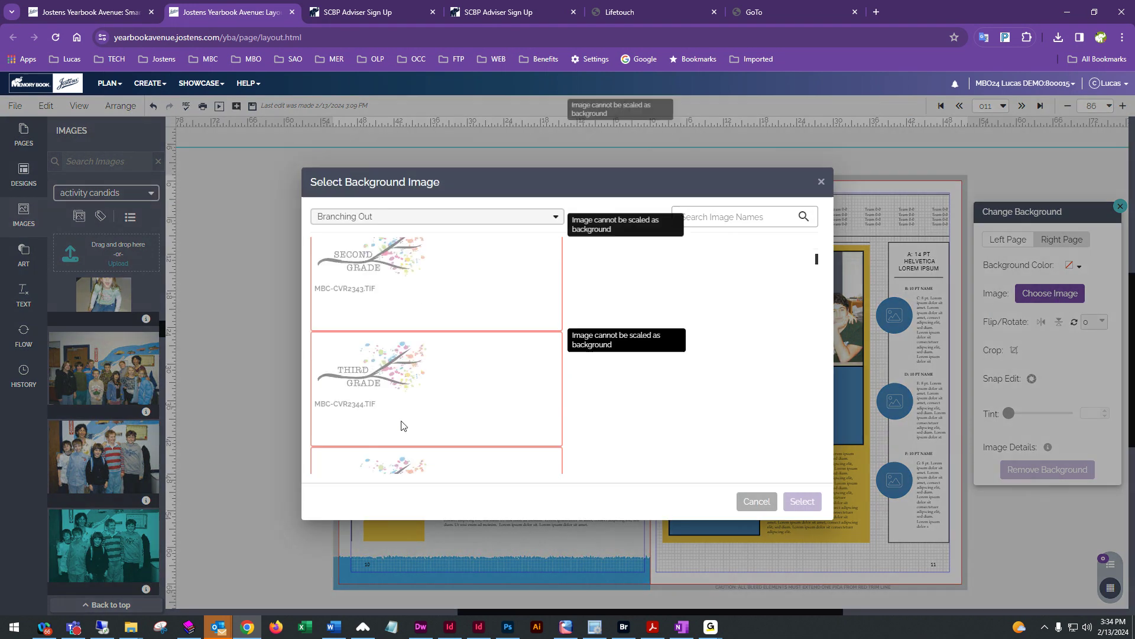
{"action": "scroll", "coordinate": [401, 425], "scroll_direction": "down", "scroll_amount": 6}
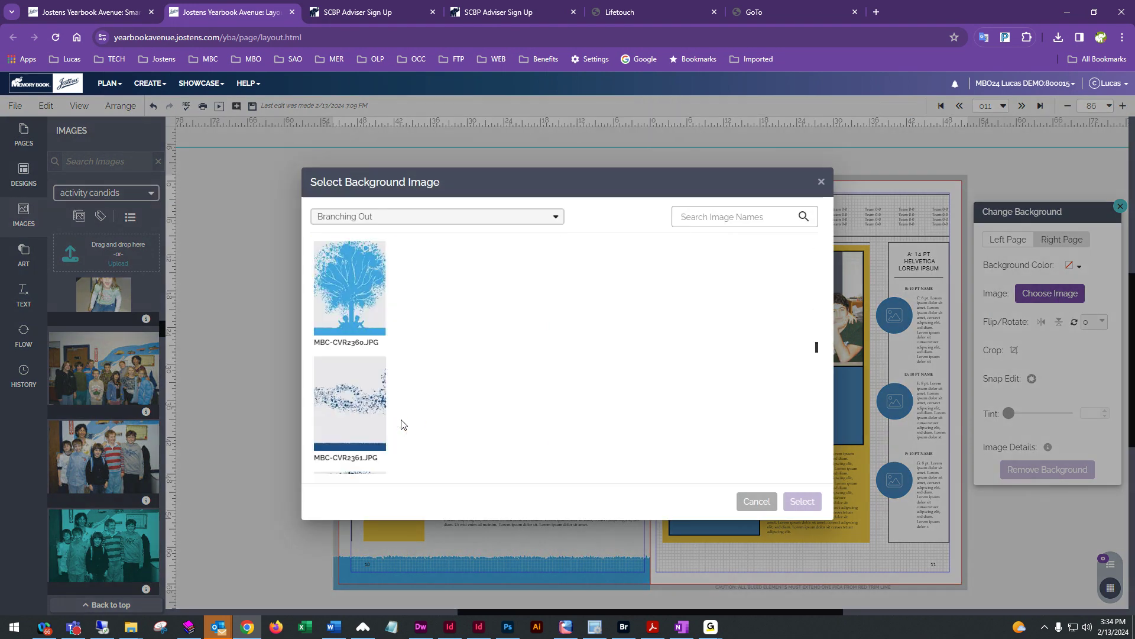
{"action": "scroll", "coordinate": [402, 423], "scroll_direction": "down", "scroll_amount": 2}
{"action": "left_click", "coordinate": [361, 283]}
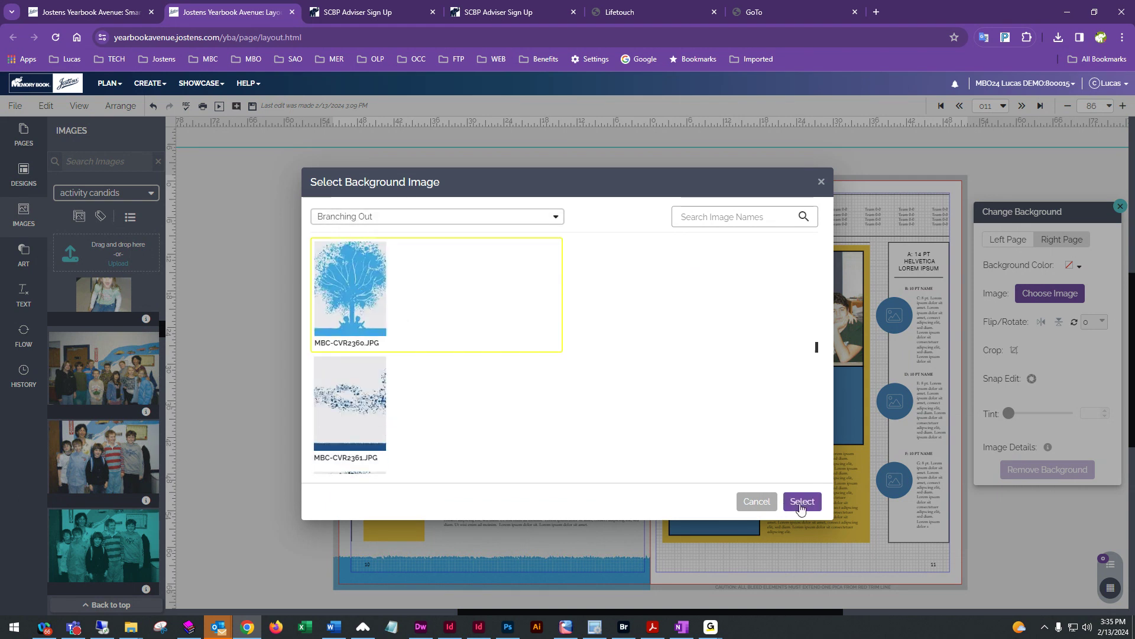
{"action": "left_click", "coordinate": [802, 503]}
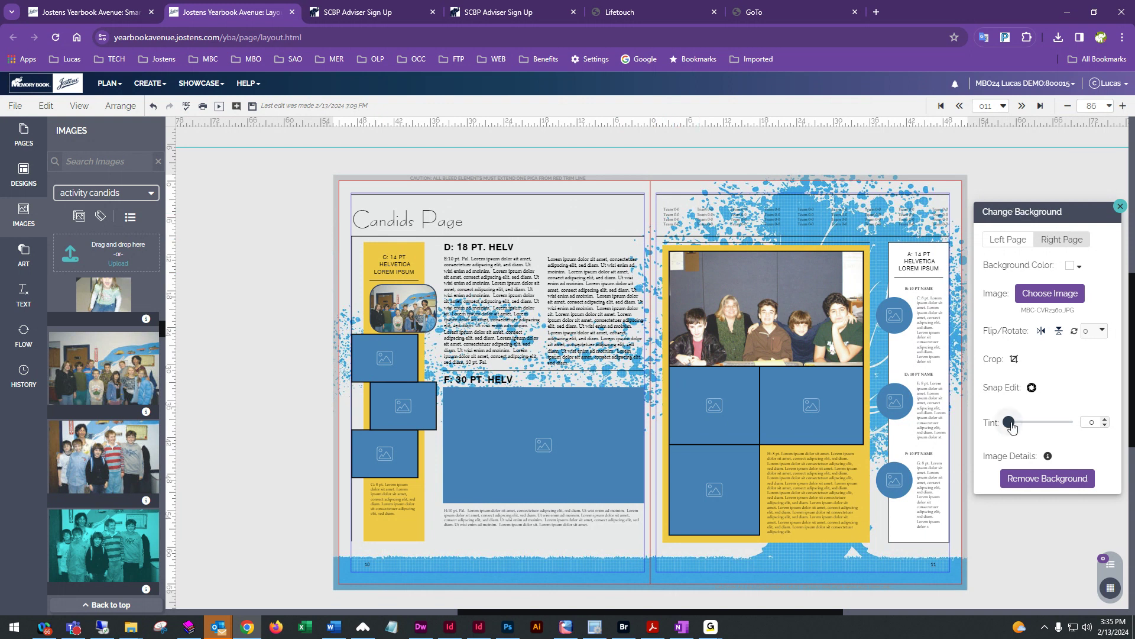
Lighten the right page's background image with a tint, and set the left page's background tint to 59.
{"action": "left_click_drag", "start_coordinate": [1009, 426], "coordinate": [1047, 424]}
{"action": "left_click", "coordinate": [1009, 240]}
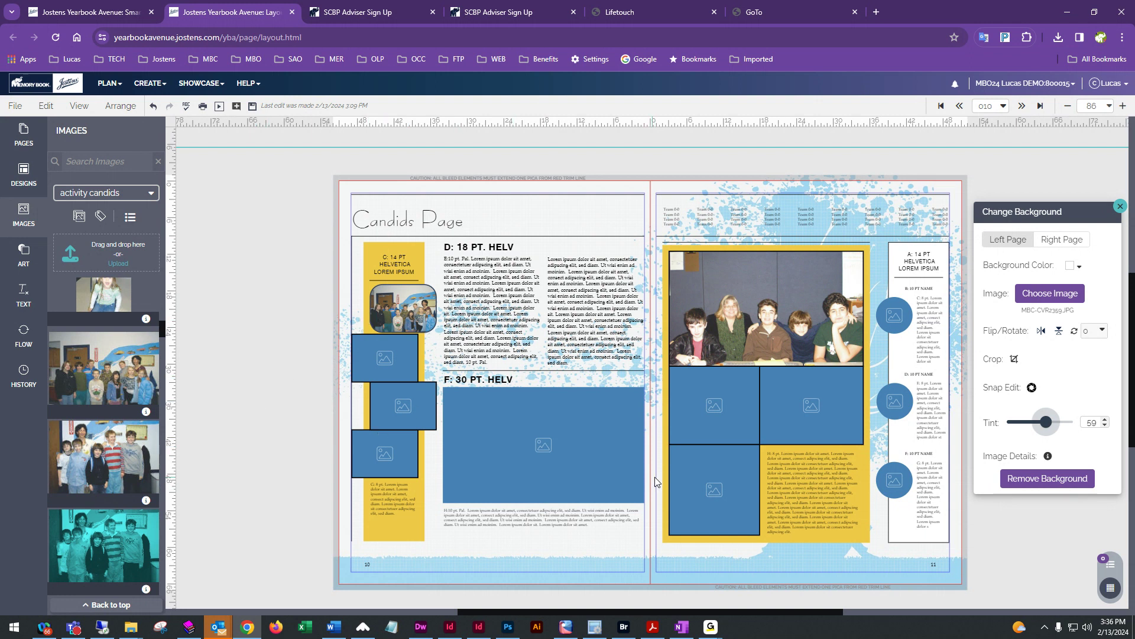
Clear the lower part of page 10 by deleting the caption text, the large image frame and the "F: 30 PT. HELV" headline.
{"action": "left_click", "coordinate": [476, 275]}
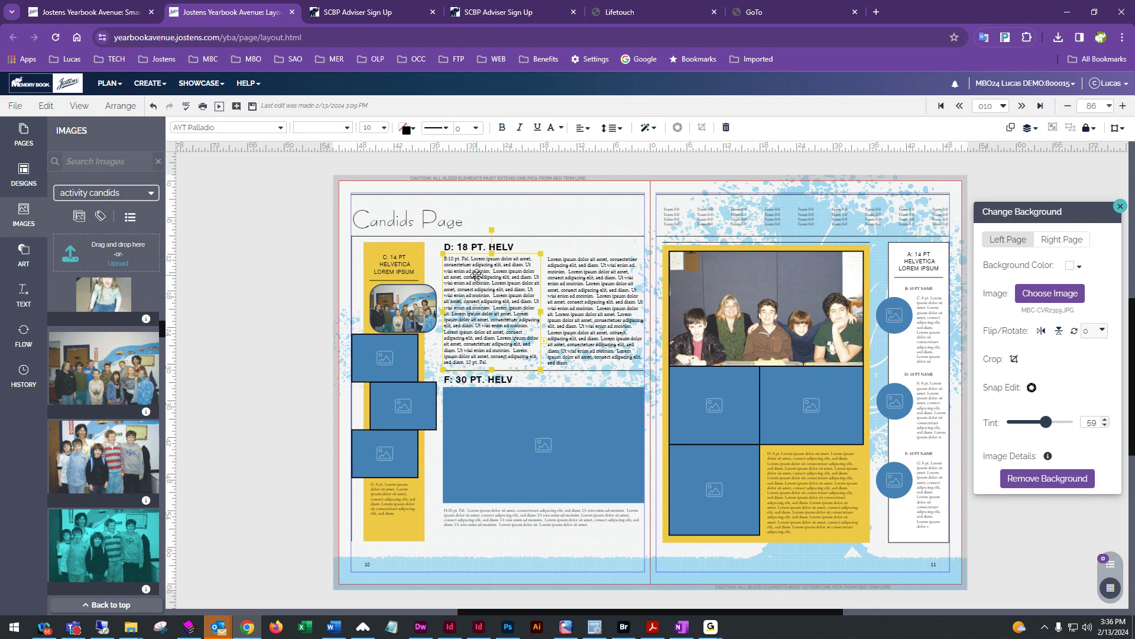
{"action": "left_click", "coordinate": [516, 506]}
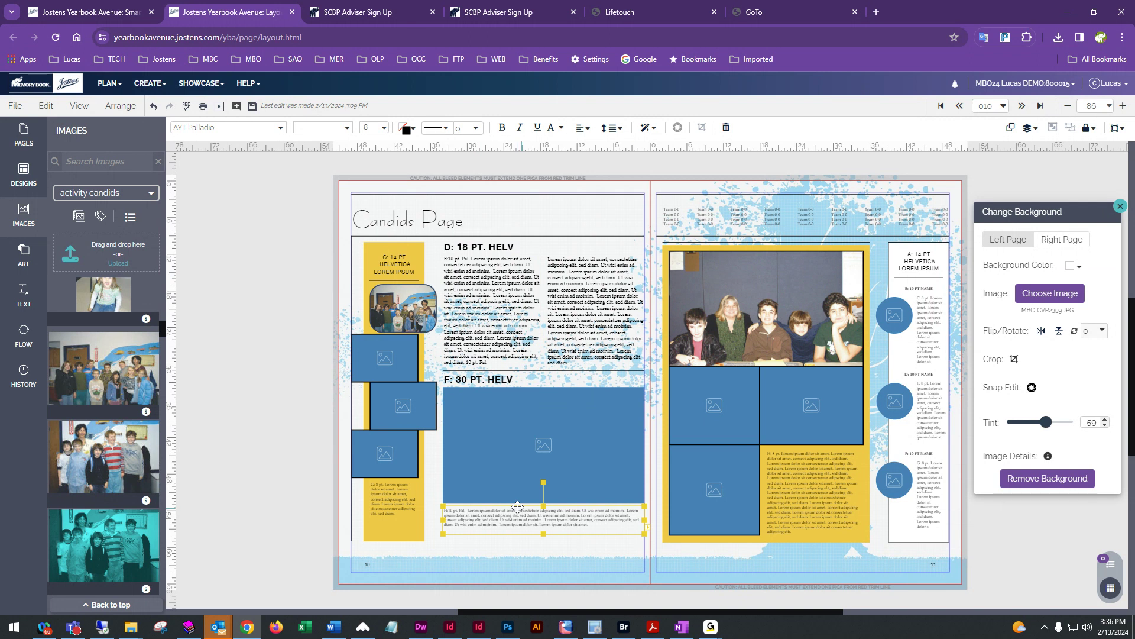
{"action": "key", "text": "Delete"}
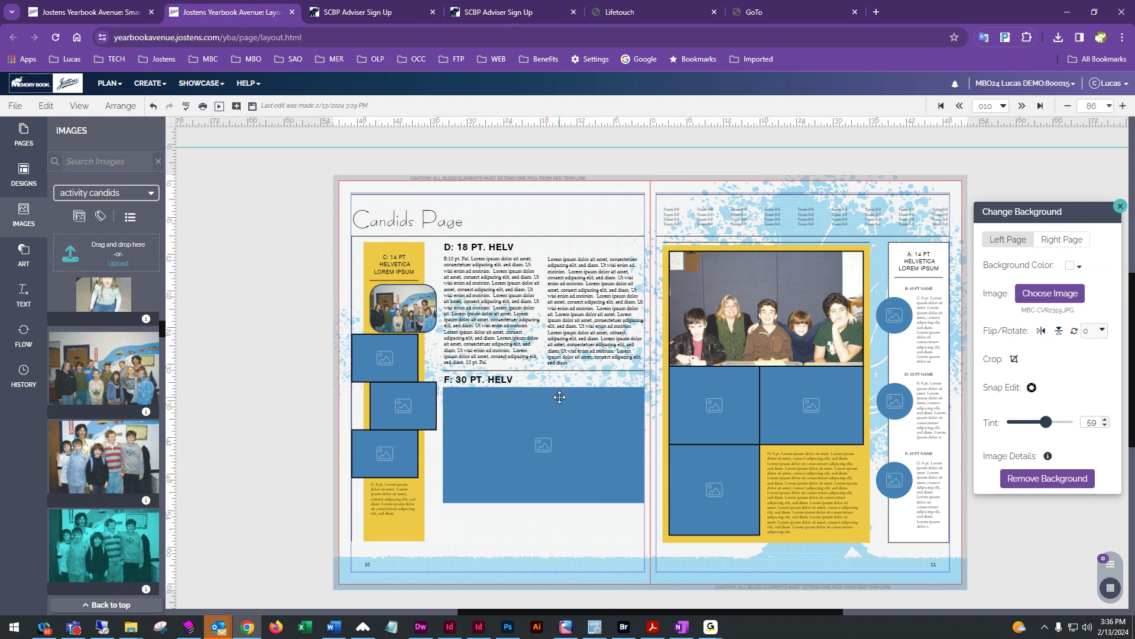
{"action": "left_click", "coordinate": [542, 444]}
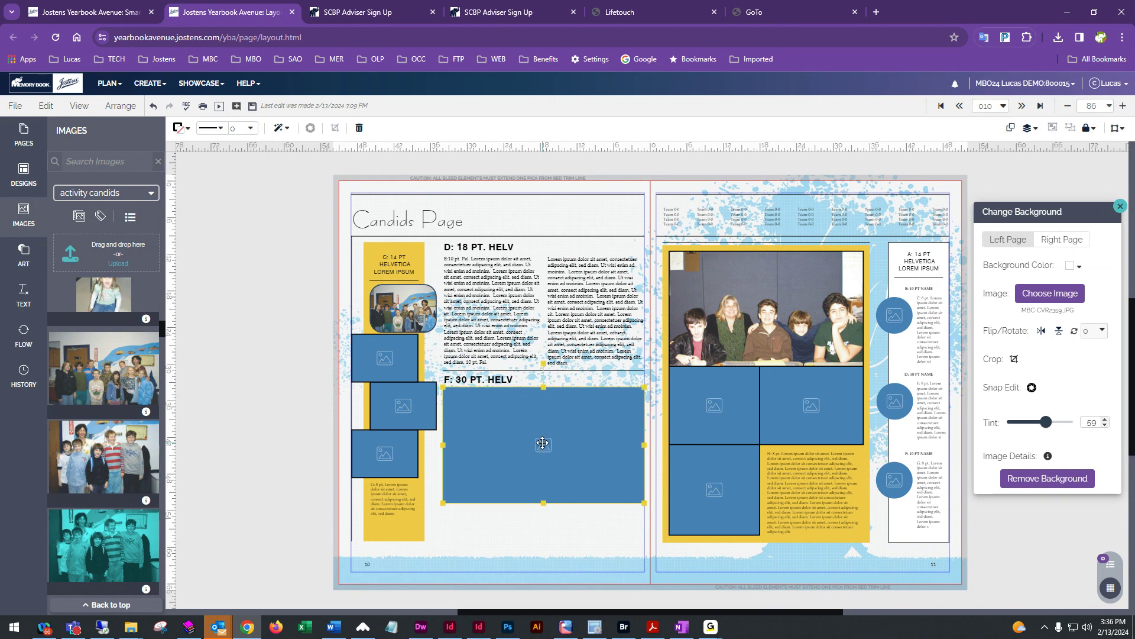
{"action": "key", "text": "Delete"}
{"action": "left_click", "coordinate": [489, 379]}
{"action": "key", "text": "Delete"}
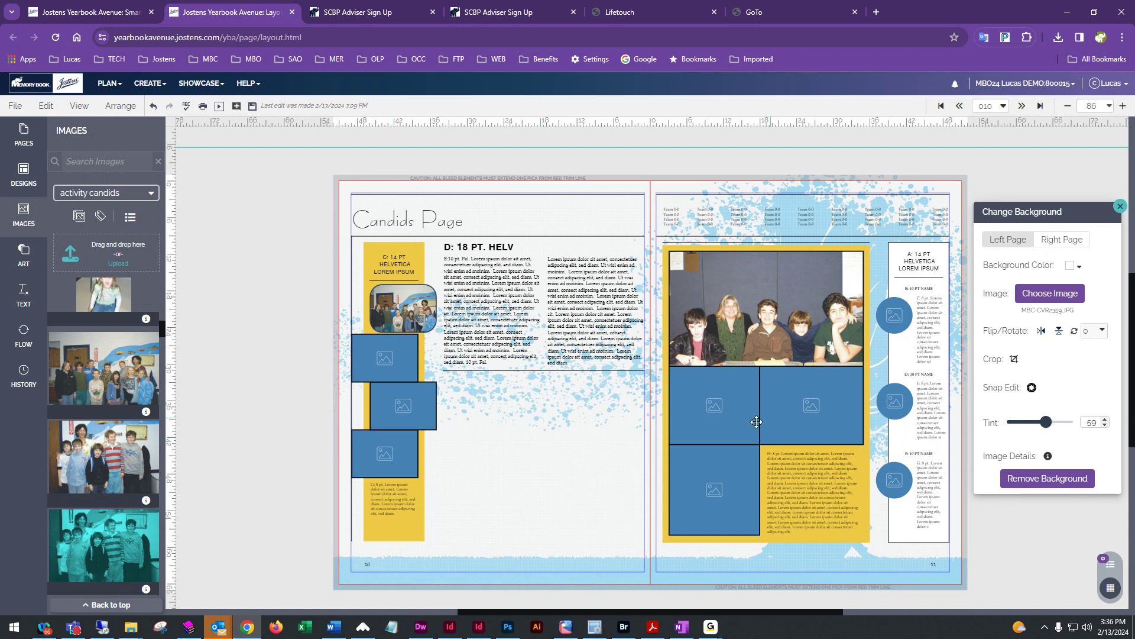
Place two square image frames side by side in the cleared lower area of page 10.
{"action": "left_click", "coordinate": [21, 264]}
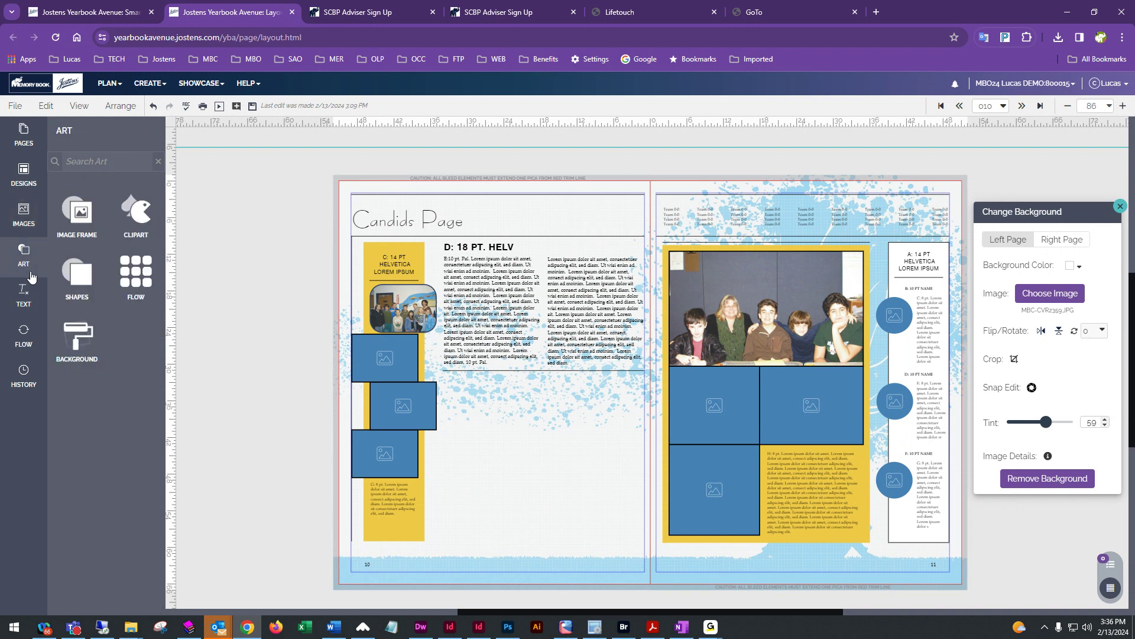
{"action": "left_click", "coordinate": [81, 214]}
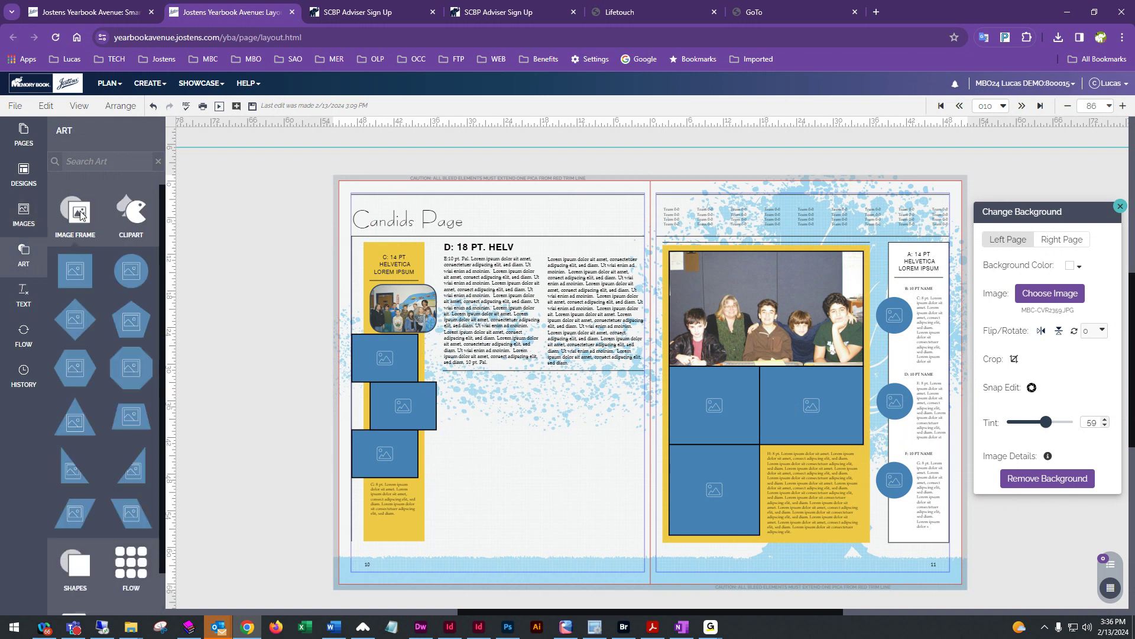
{"action": "scroll", "coordinate": [98, 320], "scroll_direction": "down", "scroll_amount": 3}
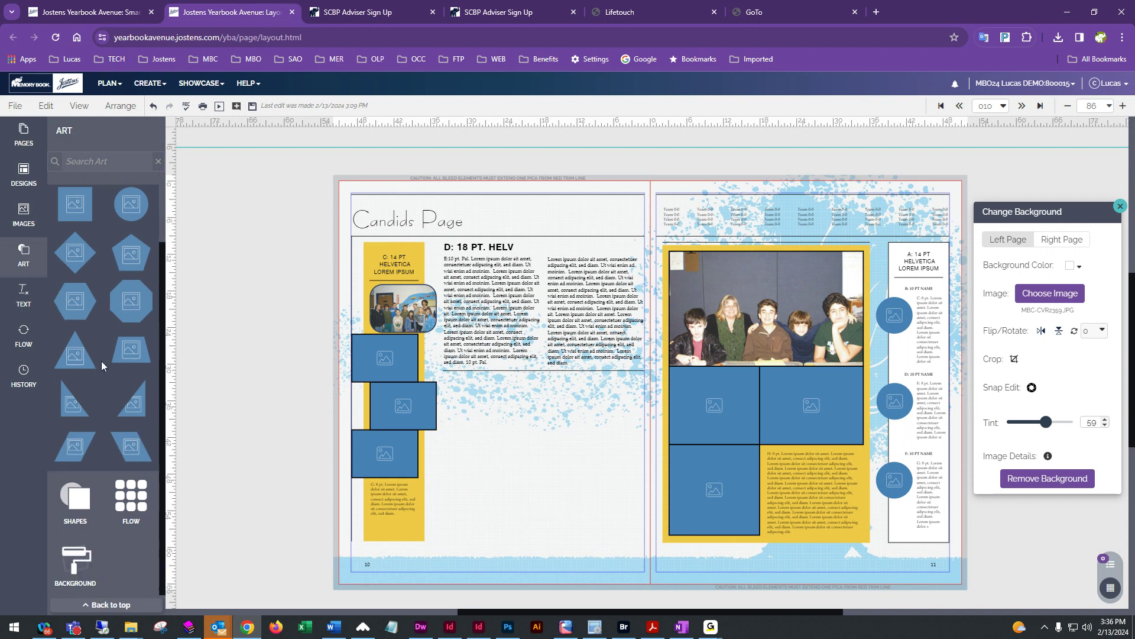
{"action": "scroll", "coordinate": [101, 360], "scroll_direction": "up", "scroll_amount": 3}
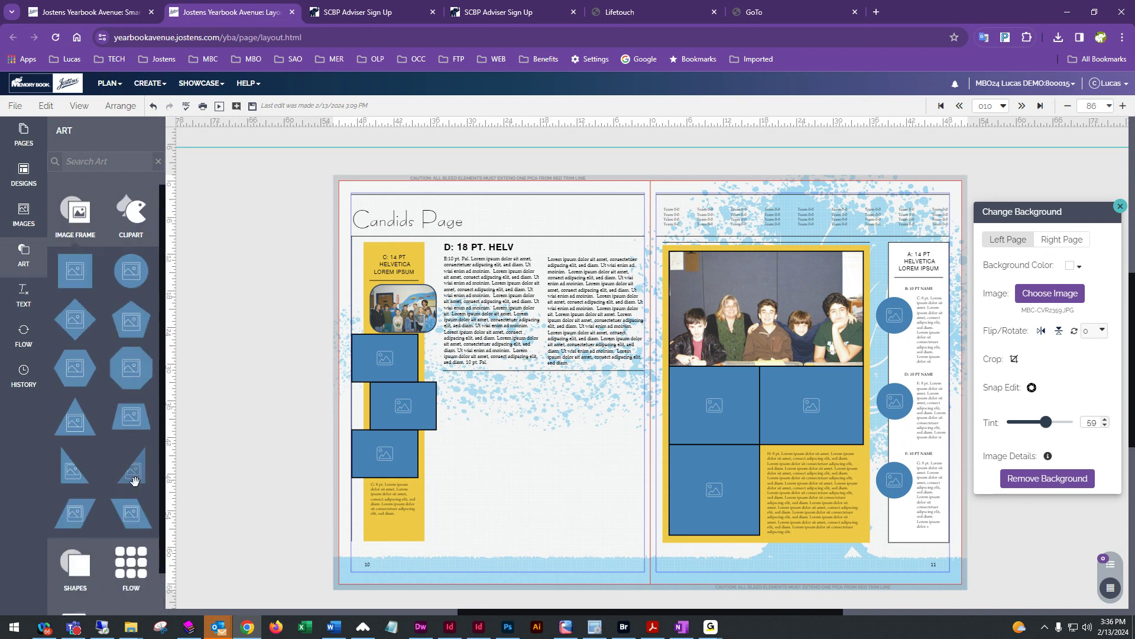
{"action": "left_click_drag", "start_coordinate": [73, 271], "coordinate": [501, 429]}
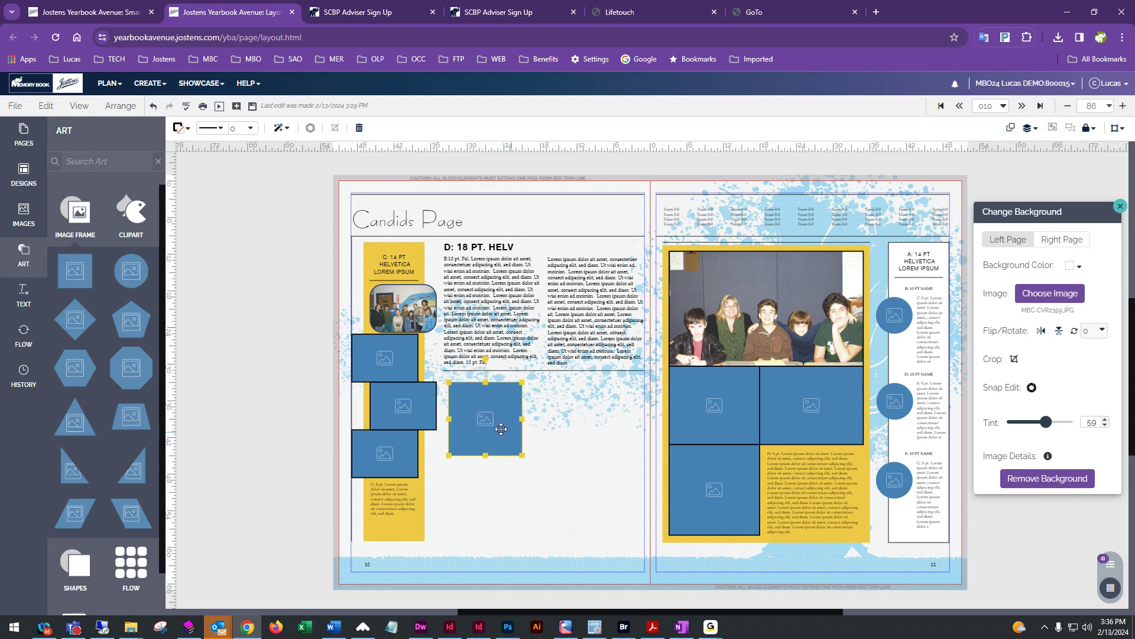
{"action": "left_click", "coordinate": [630, 450]}
{"action": "left_click_drag", "start_coordinate": [74, 270], "coordinate": [584, 410]}
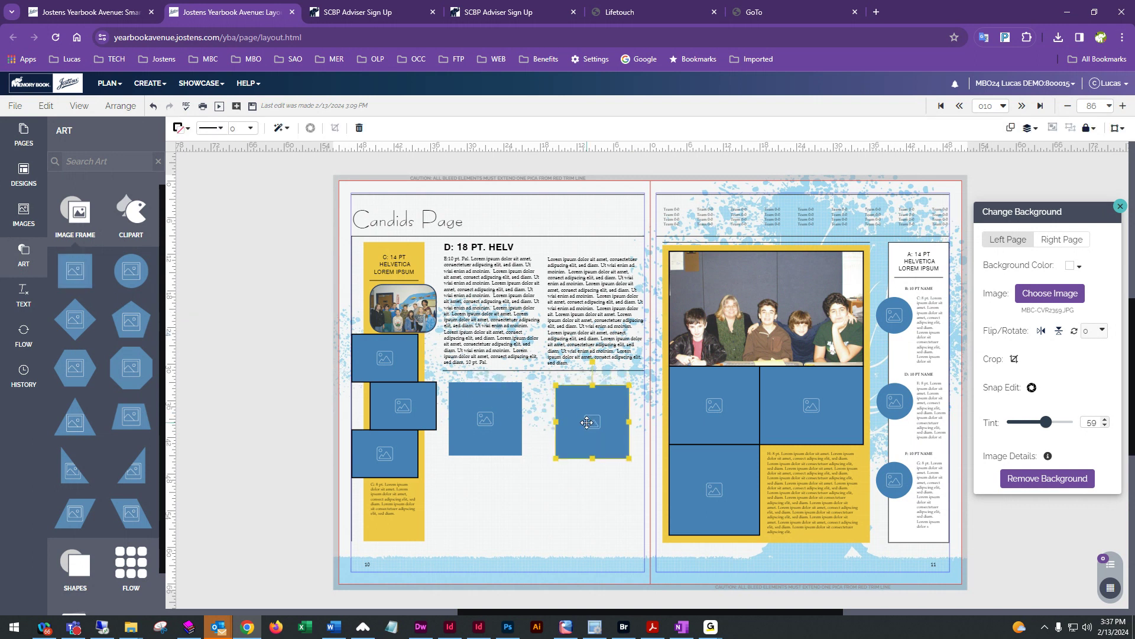
Align the two new square image frames along their top edges.
{"action": "left_click", "coordinate": [517, 491]}
{"action": "left_click_drag", "start_coordinate": [478, 491], "coordinate": [596, 430]}
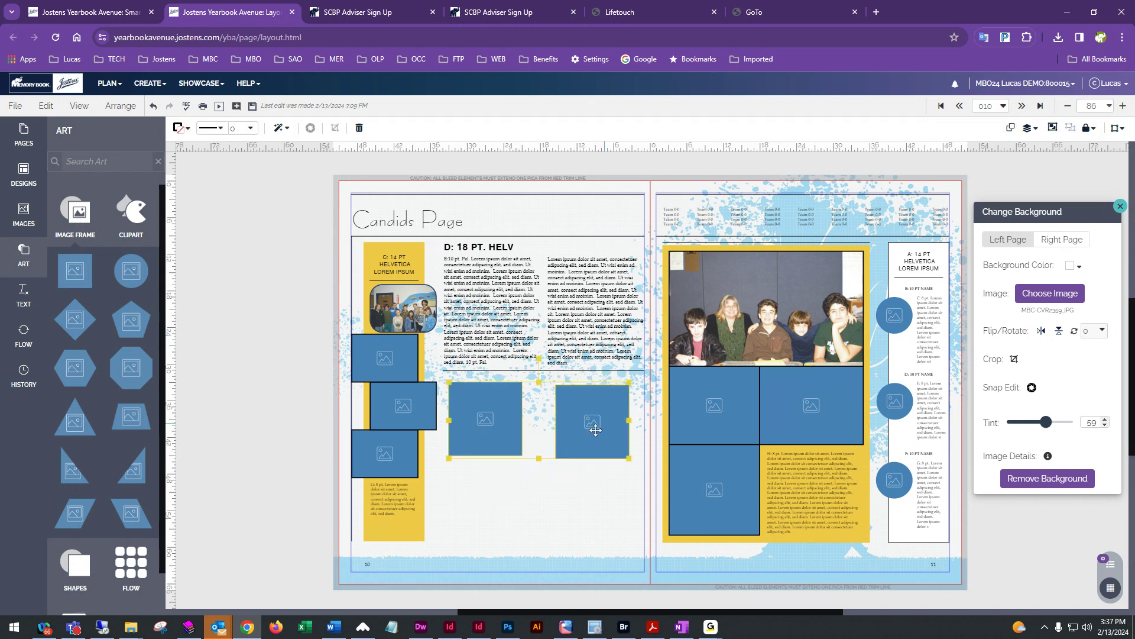
{"action": "left_click", "coordinate": [1030, 129]}
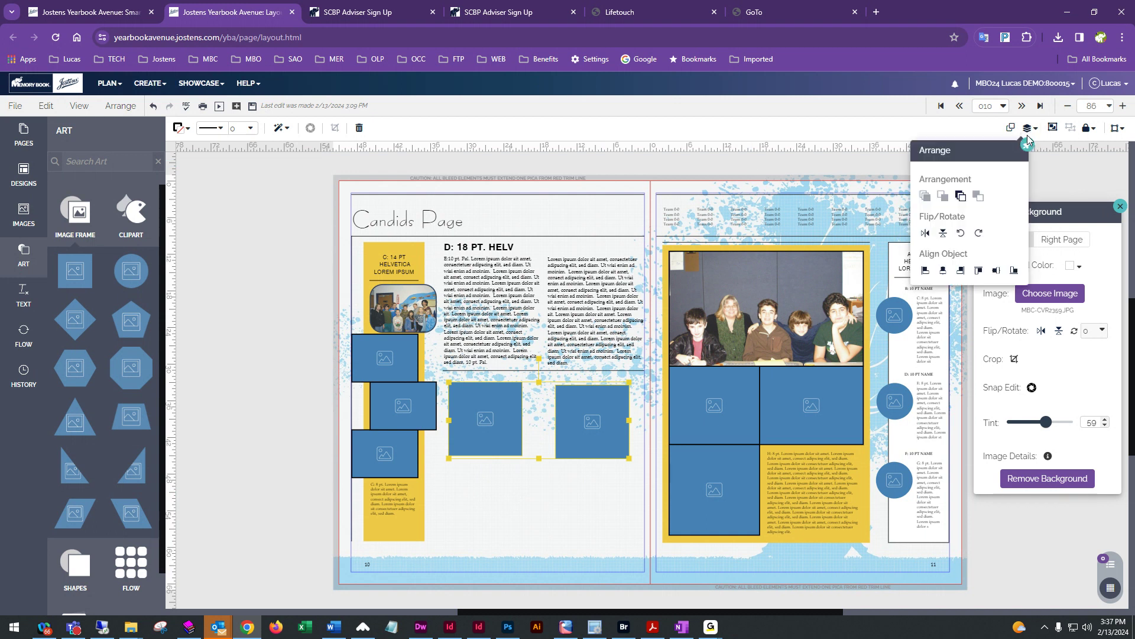
{"action": "left_click", "coordinate": [981, 273]}
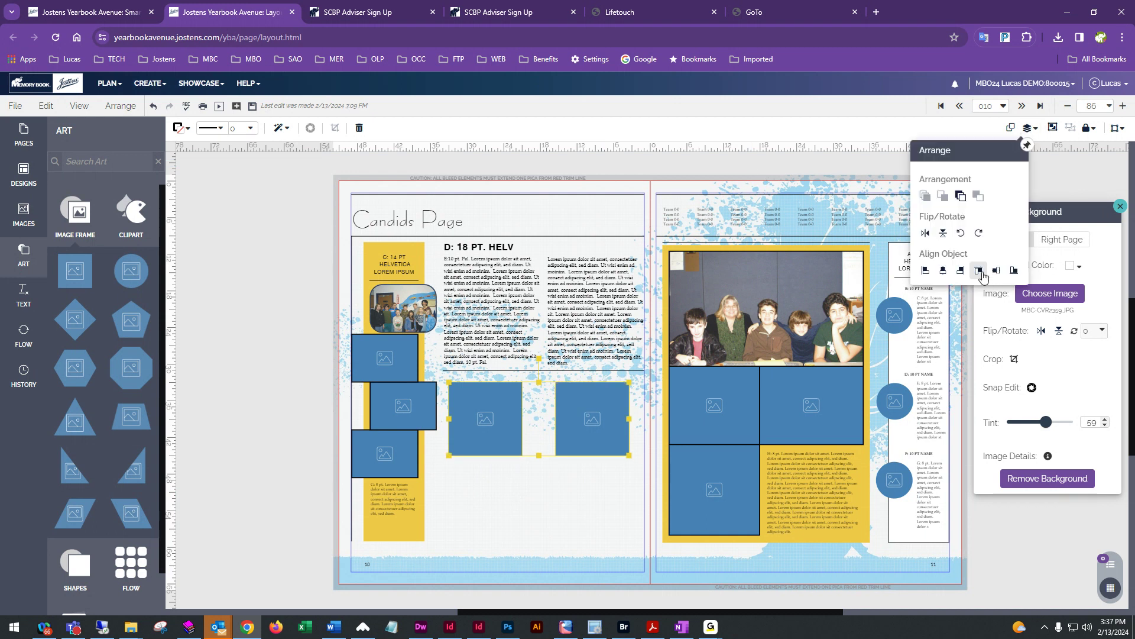
{"action": "left_click", "coordinate": [502, 491]}
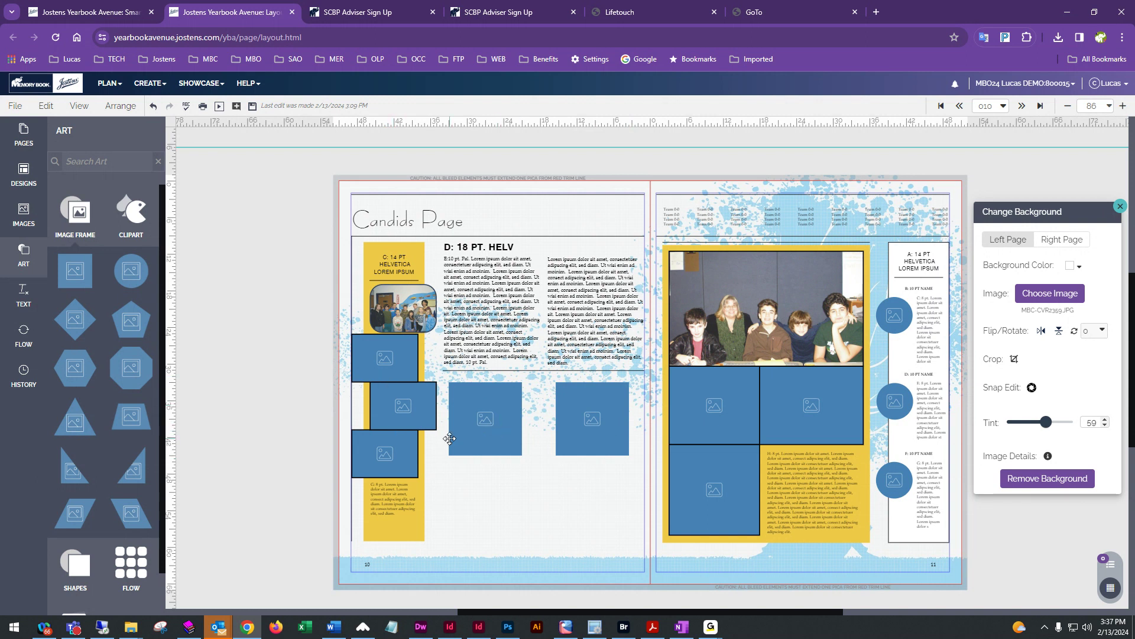
Give both new square image frames a 2 pt border.
{"action": "left_click", "coordinate": [378, 361]}
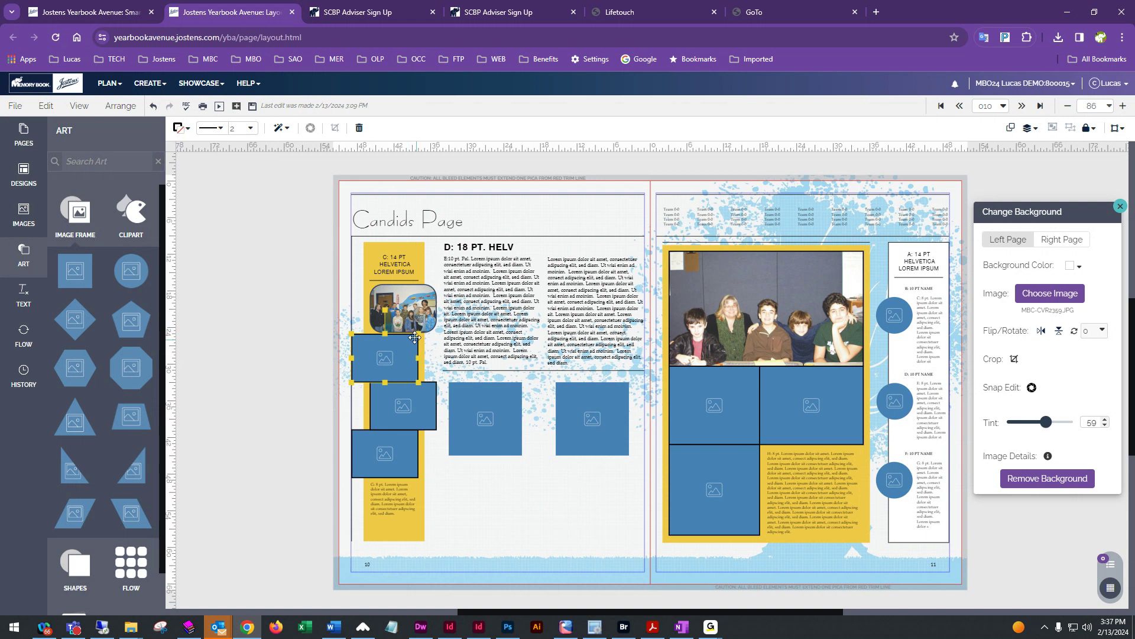
{"action": "left_click", "coordinate": [501, 419]}
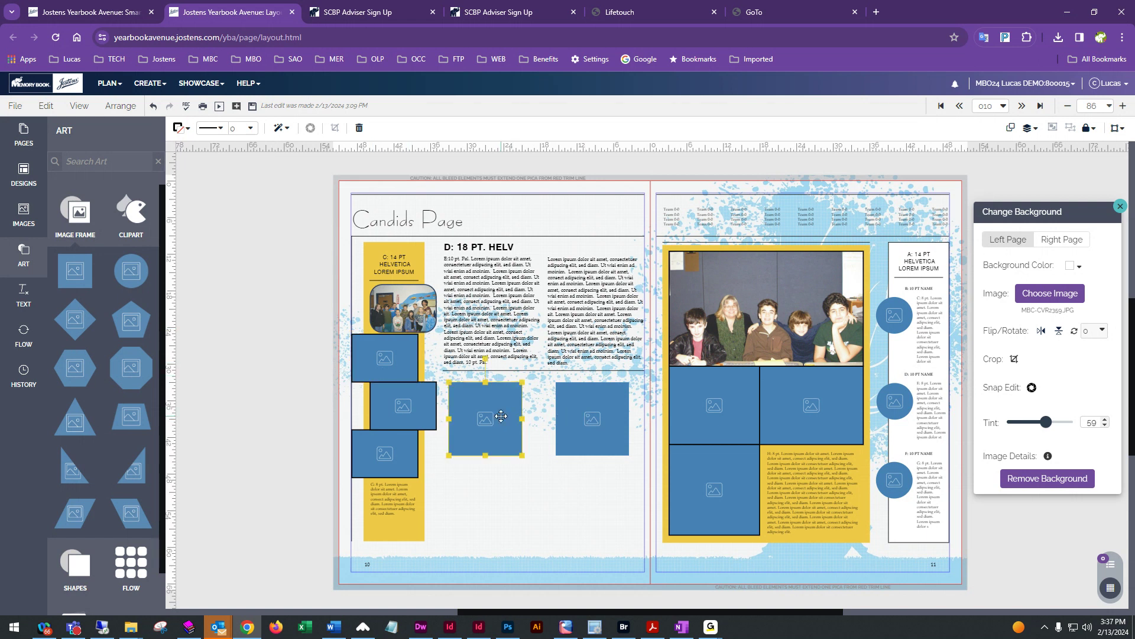
{"action": "left_click", "coordinate": [250, 128]}
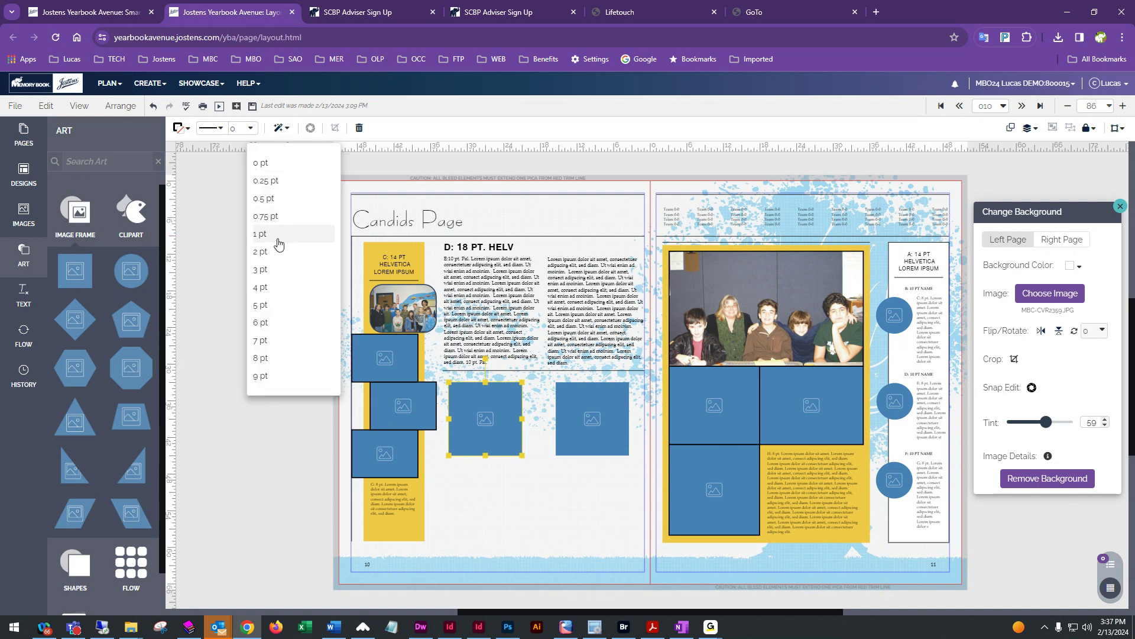
{"action": "left_click", "coordinate": [278, 258]}
{"action": "left_click", "coordinate": [591, 436]}
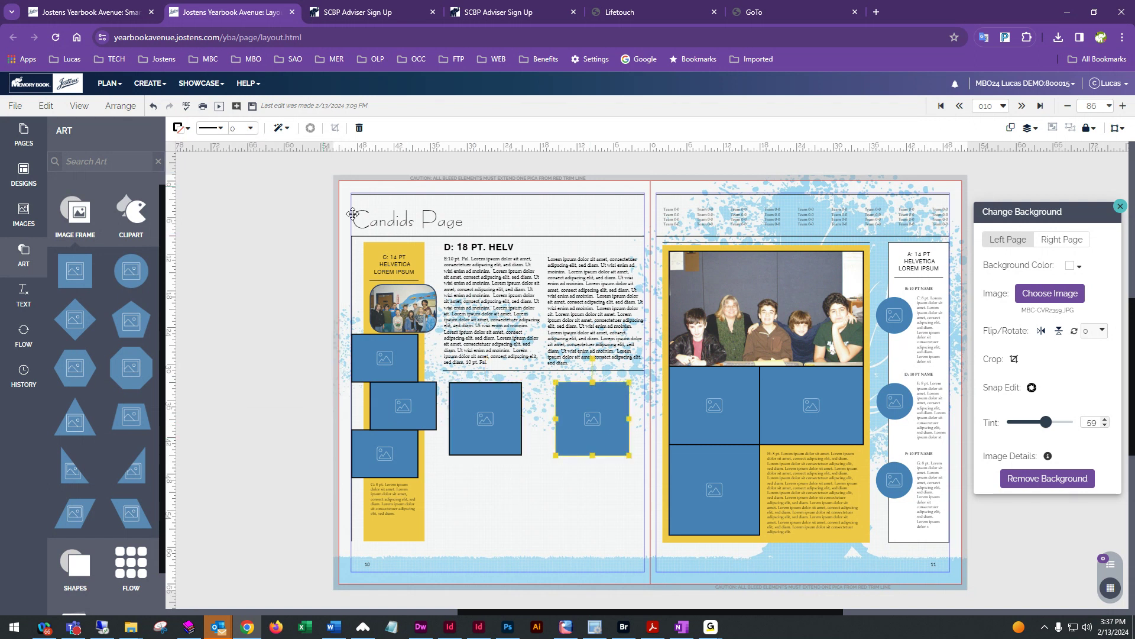
{"action": "left_click", "coordinate": [250, 128]}
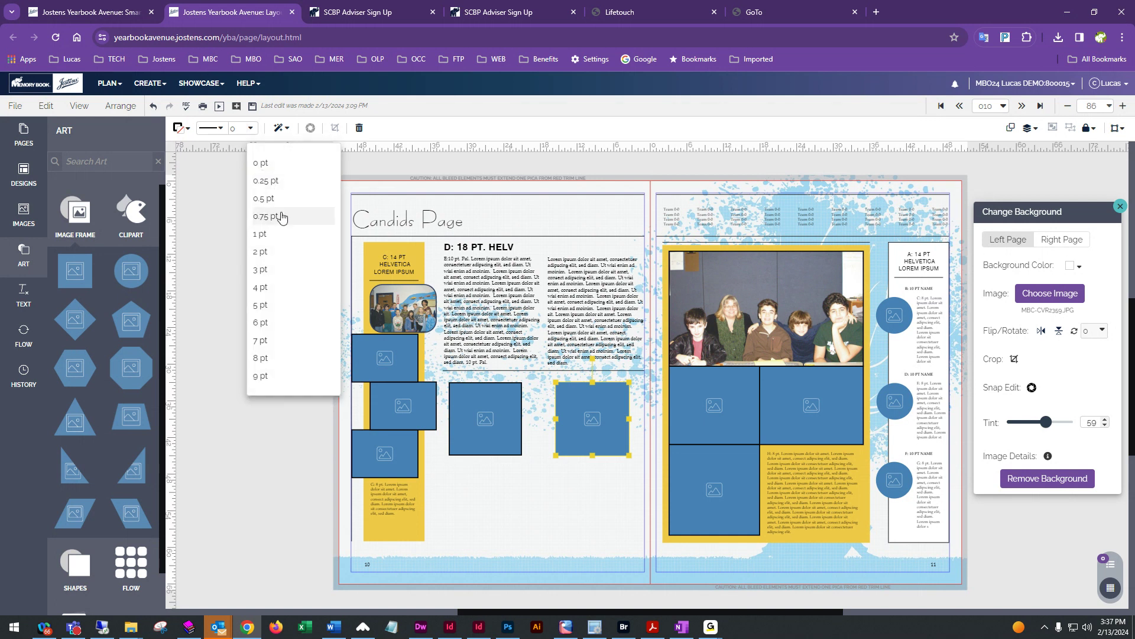
{"action": "left_click", "coordinate": [279, 252]}
{"action": "left_click", "coordinate": [641, 507]}
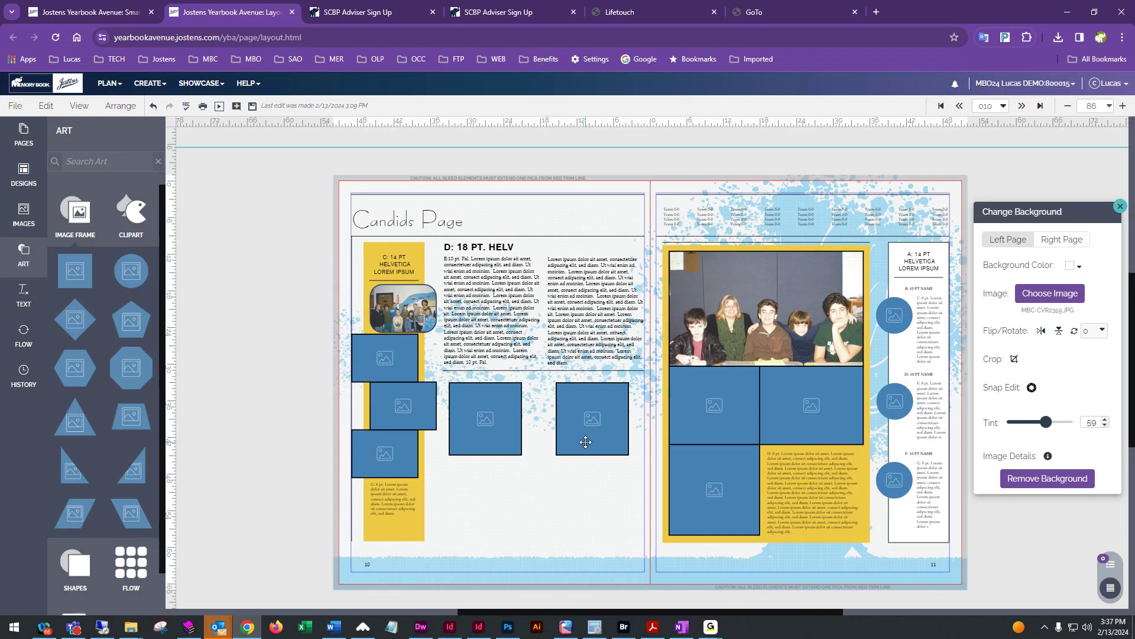
Add a Headline text box and a Body Copy text box below the new image frames on page 10.
{"action": "left_click", "coordinate": [20, 306]}
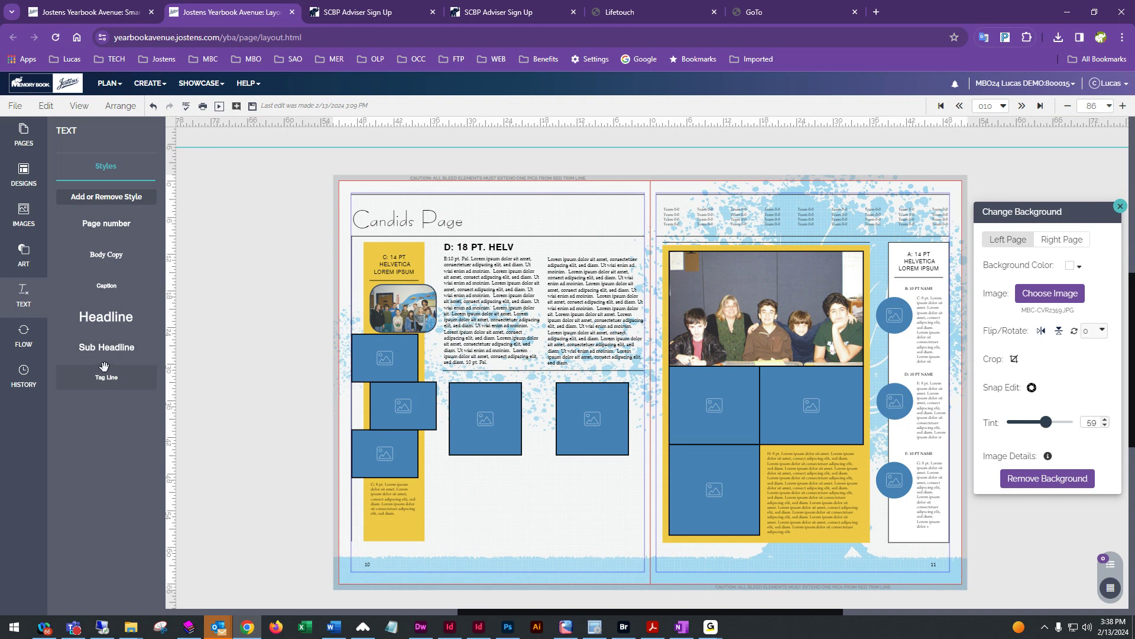
{"action": "left_click_drag", "start_coordinate": [105, 317], "coordinate": [480, 481]}
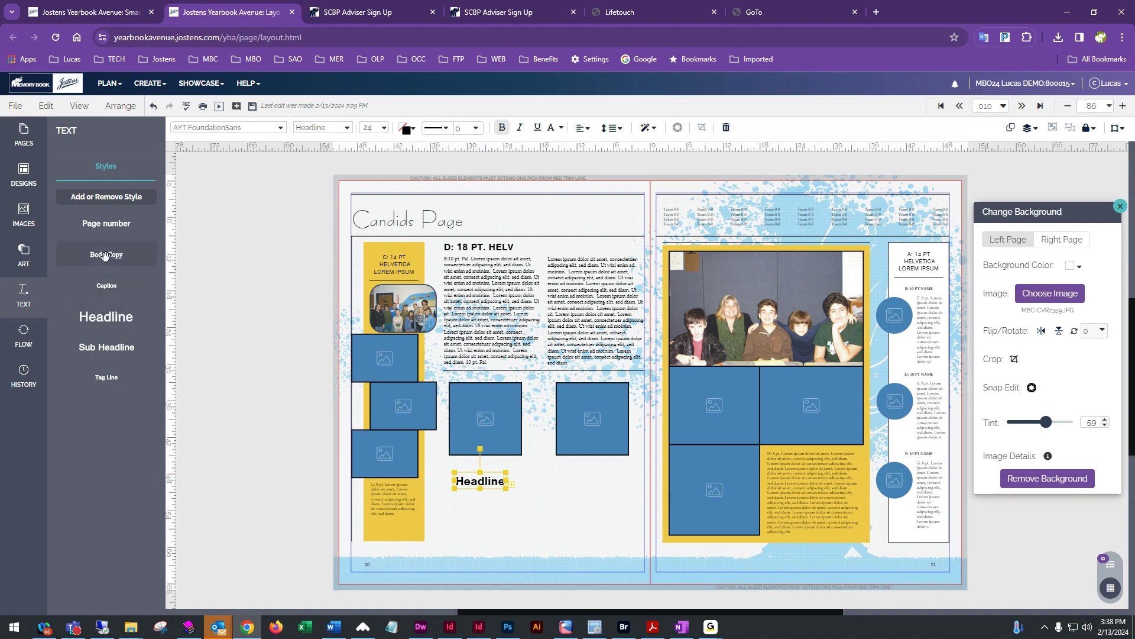
{"action": "key", "text": "Escape"}
{"action": "left_click", "coordinate": [490, 506]}
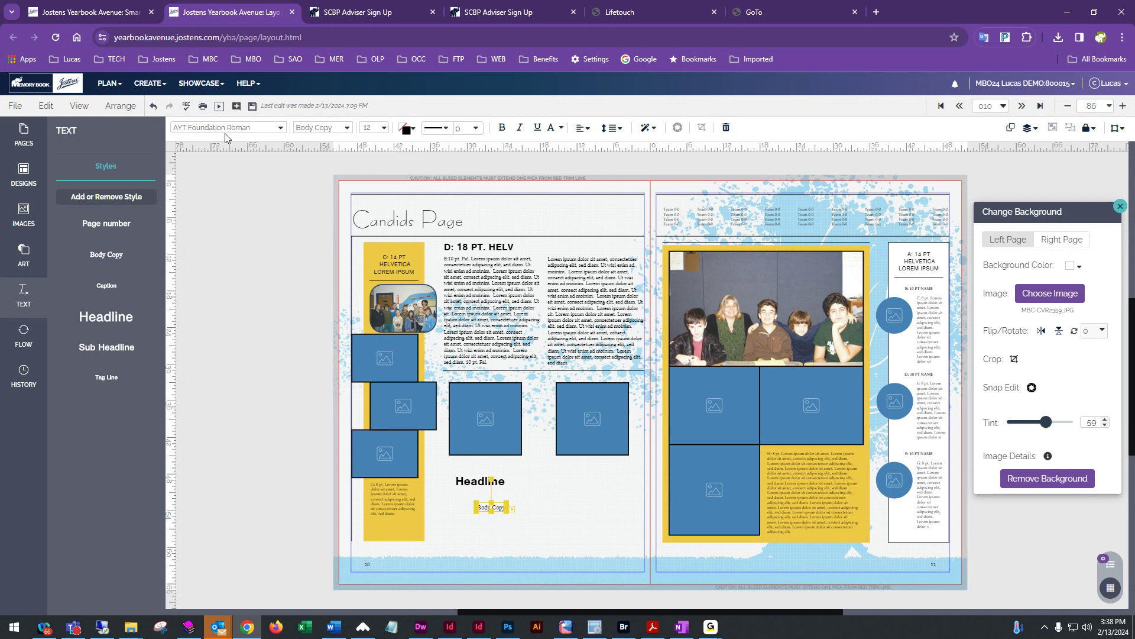
{"action": "left_click", "coordinate": [473, 485]}
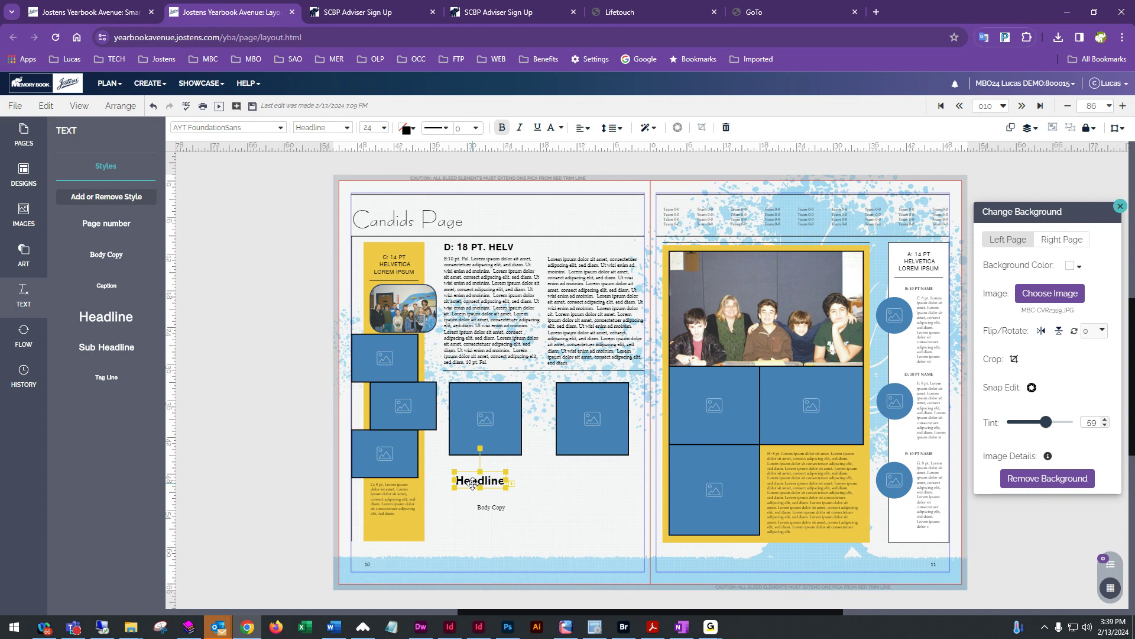
{"action": "left_click", "coordinate": [575, 492]}
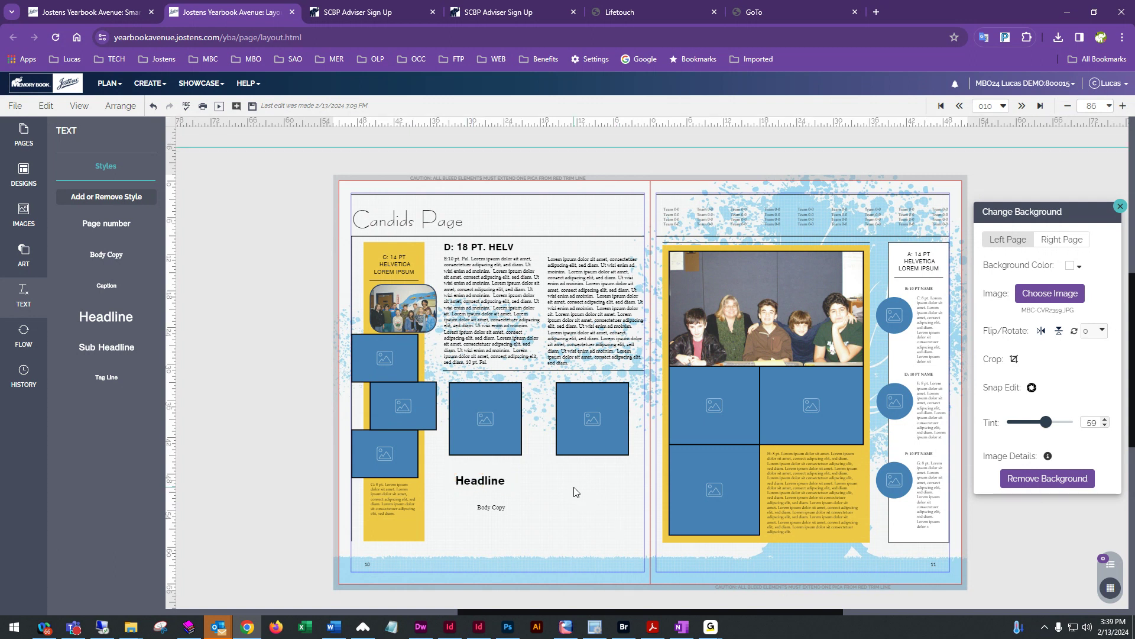
Move the Headline box under the left square frame and the Body Copy box under the right one, enlarging both to about the frame width.
{"action": "left_click", "coordinate": [479, 484]}
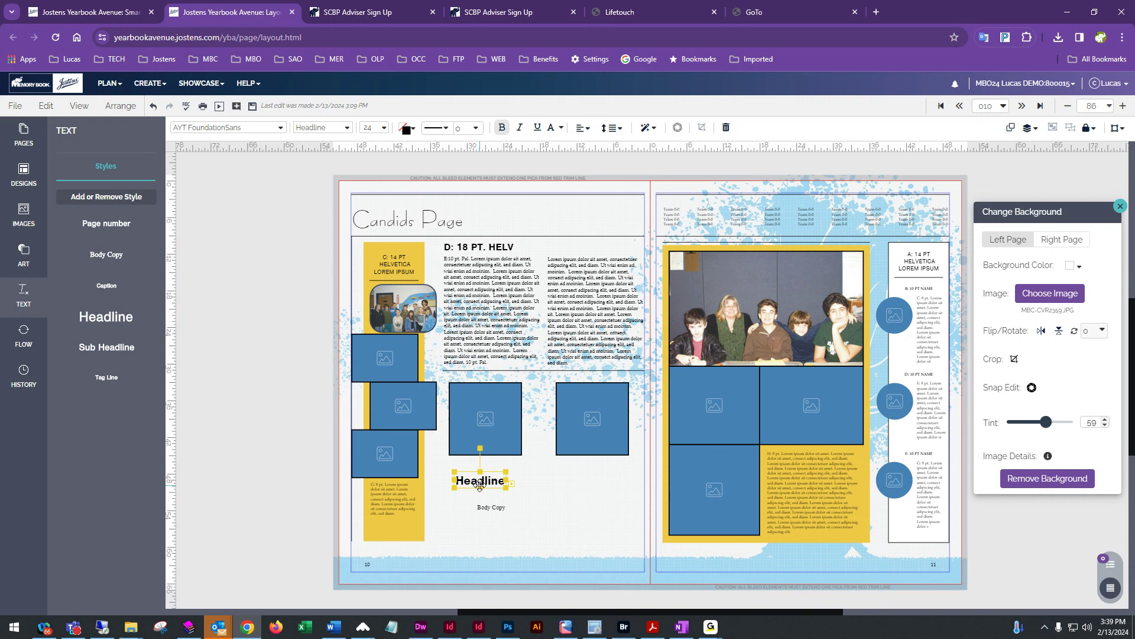
{"action": "left_click_drag", "start_coordinate": [480, 483], "coordinate": [526, 402]}
{"action": "left_click_drag", "start_coordinate": [536, 326], "coordinate": [486, 473]}
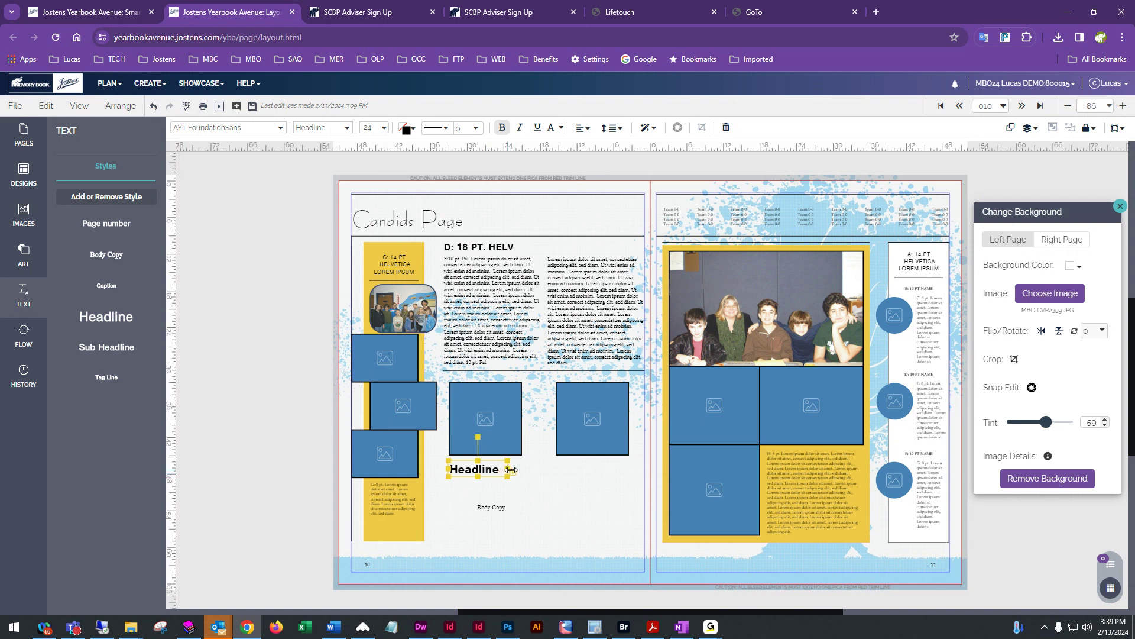
{"action": "left_click", "coordinate": [496, 507]}
{"action": "left_click_drag", "start_coordinate": [498, 508], "coordinate": [594, 550]}
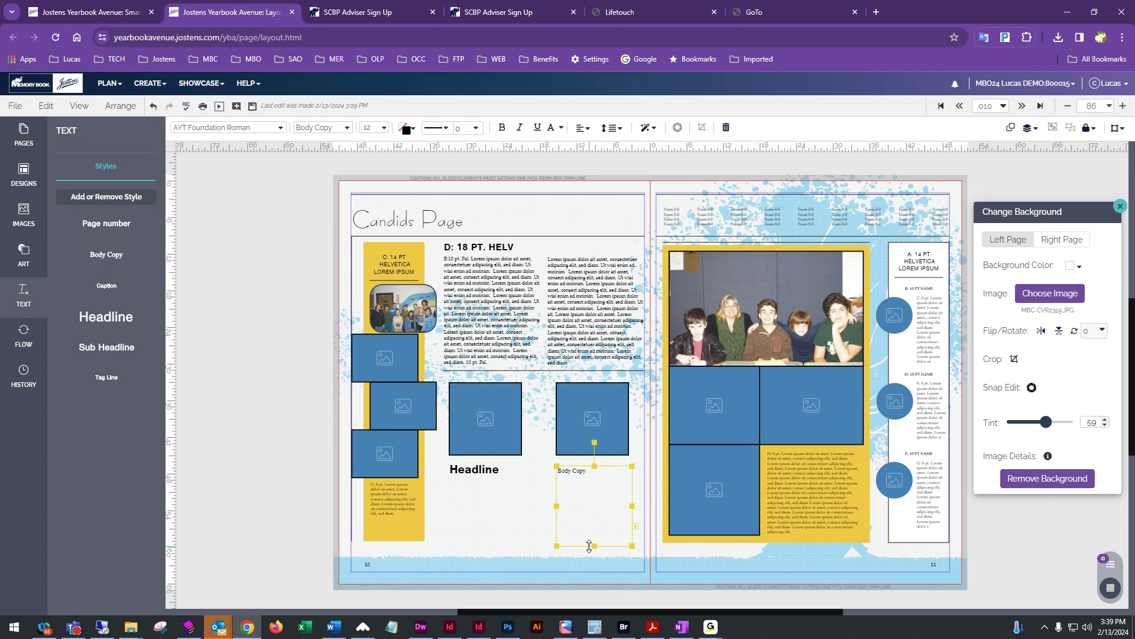
{"action": "left_click", "coordinate": [489, 472]}
{"action": "left_click_drag", "start_coordinate": [485, 477], "coordinate": [485, 547]}
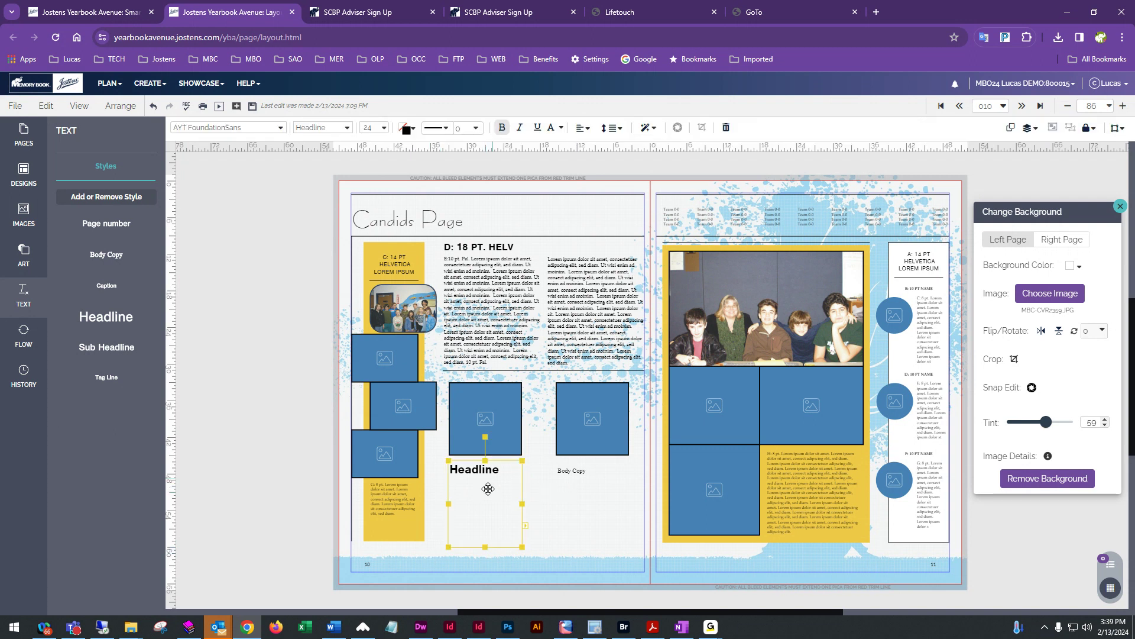
Set the Headline text to the AYT Albert font at size 12 and the Body Copy text to size 20.
{"action": "left_click", "coordinate": [281, 129]}
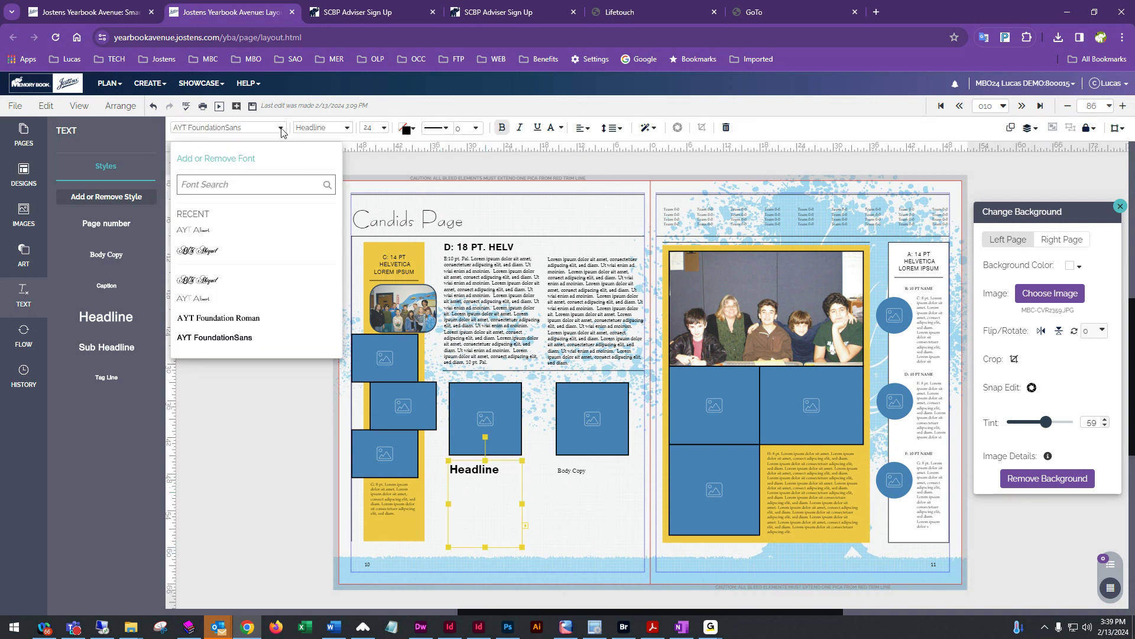
{"action": "left_click", "coordinate": [229, 237]}
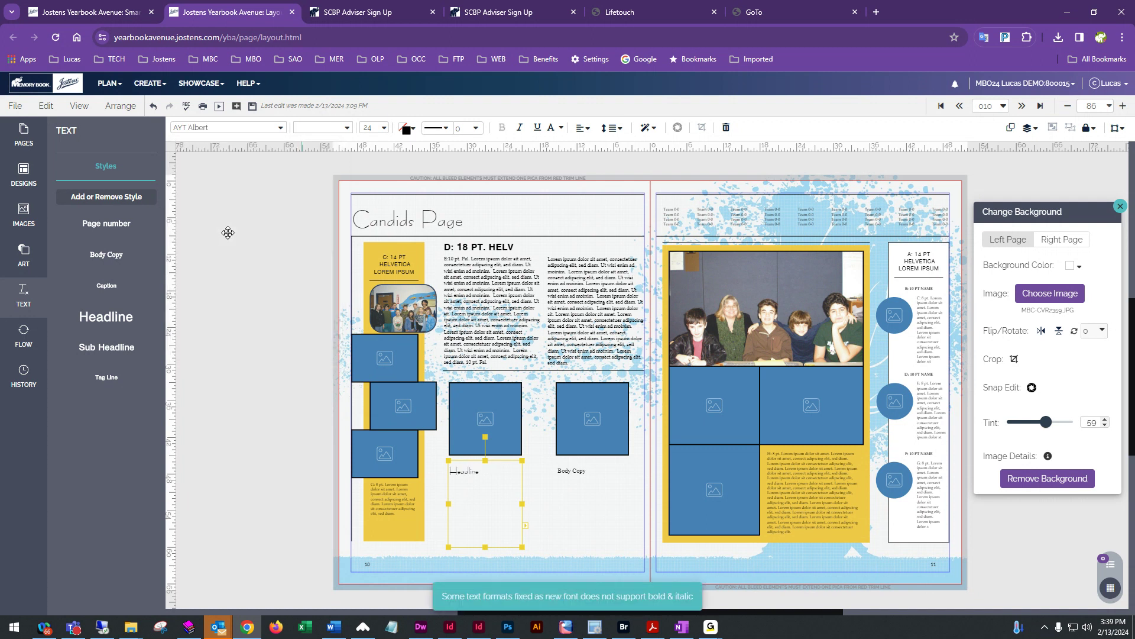
{"action": "left_click", "coordinate": [373, 128]}
{"action": "left_click", "coordinate": [417, 215]}
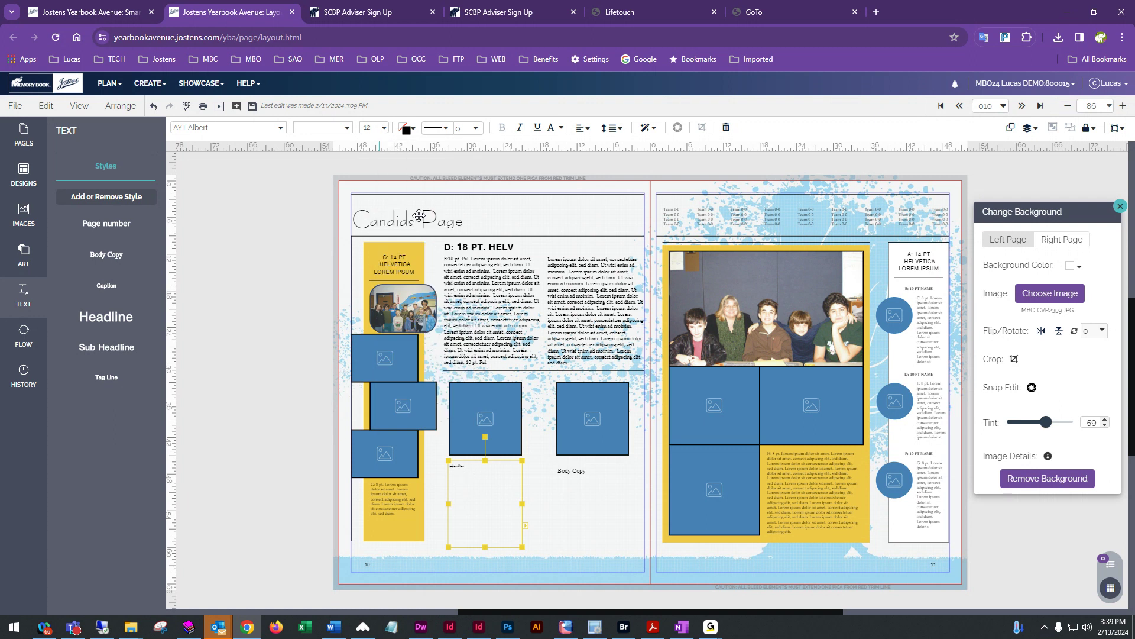
{"action": "left_click", "coordinate": [608, 496]}
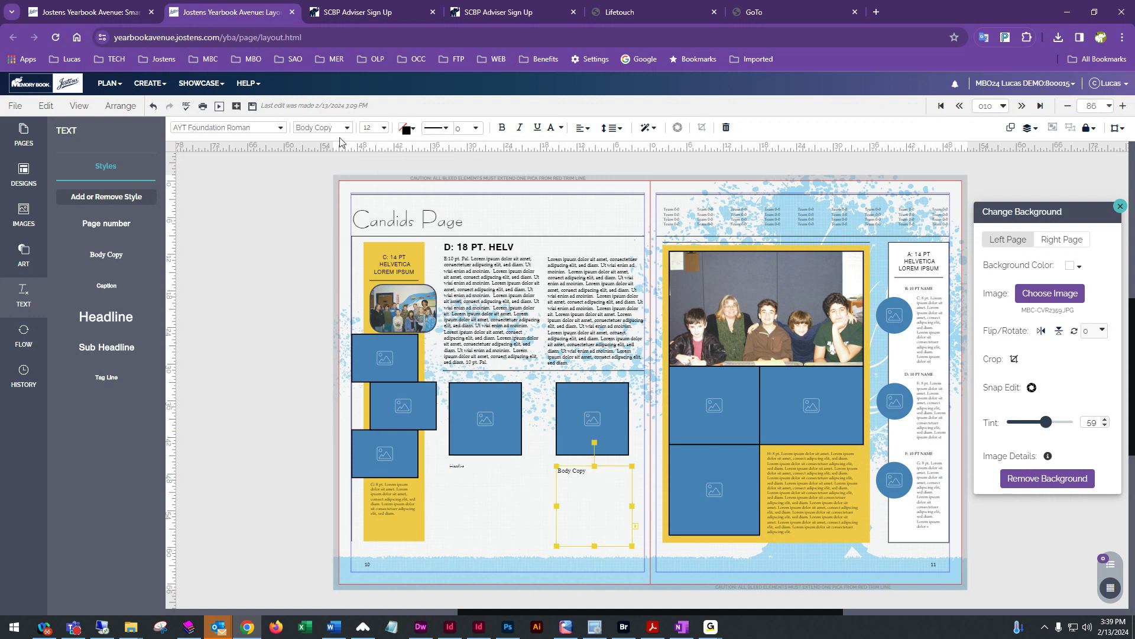
{"action": "left_click", "coordinate": [377, 127]}
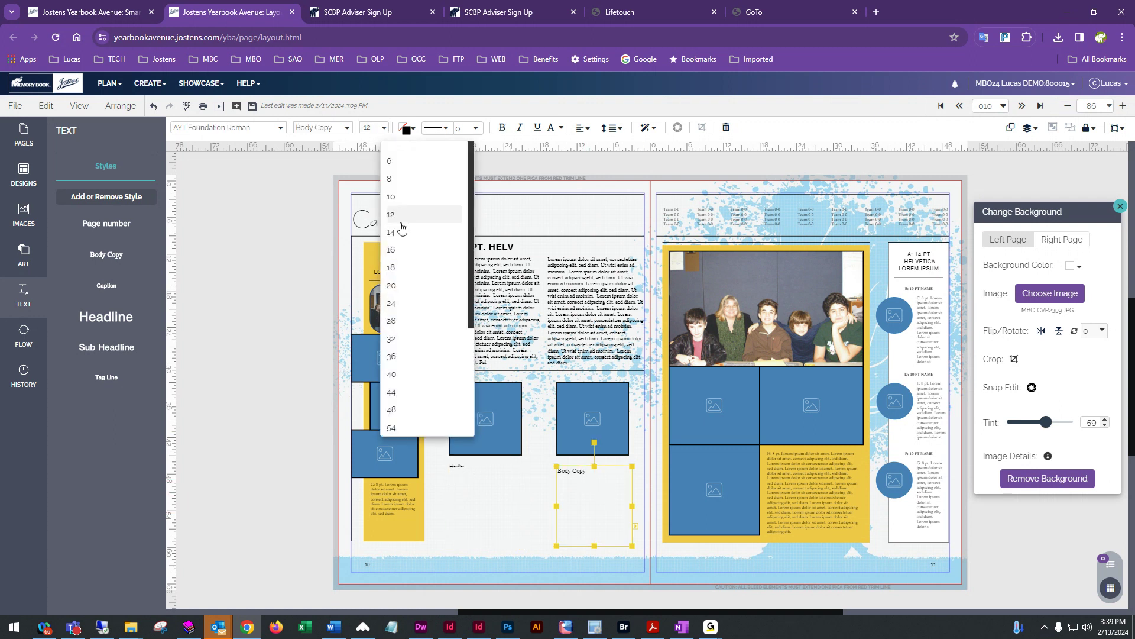
{"action": "left_click", "coordinate": [411, 286]}
{"action": "left_click", "coordinate": [535, 506]}
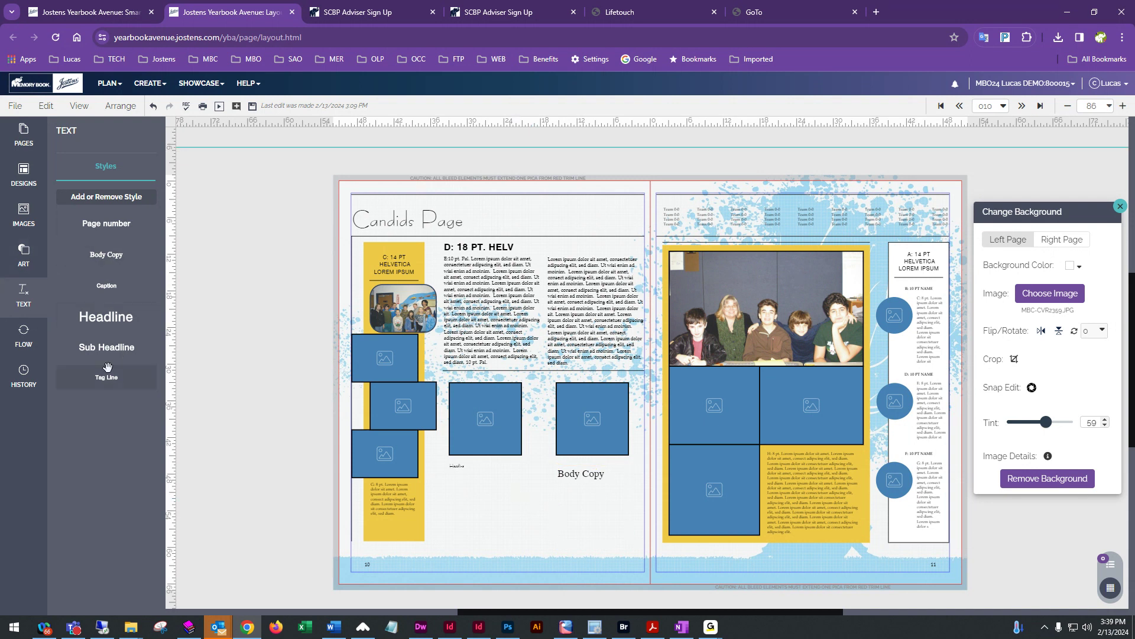
Add a Sub Headline text box under the left square frame, make it taller, and save the spread.
{"action": "left_click_drag", "start_coordinate": [98, 349], "coordinate": [500, 507]}
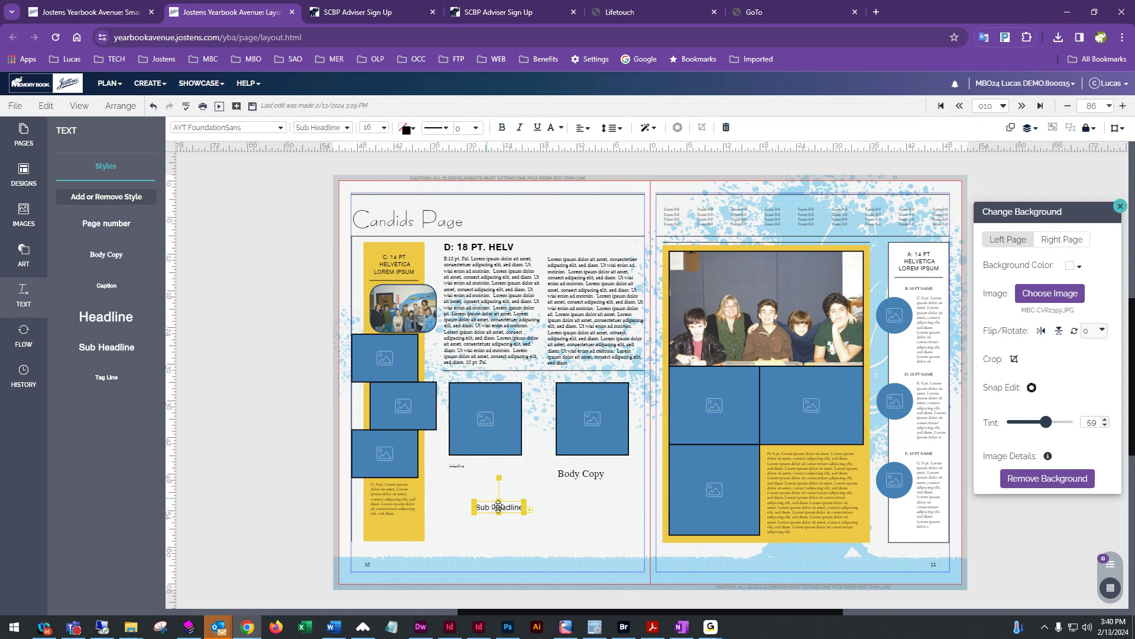
{"action": "left_click_drag", "start_coordinate": [497, 513], "coordinate": [491, 486]}
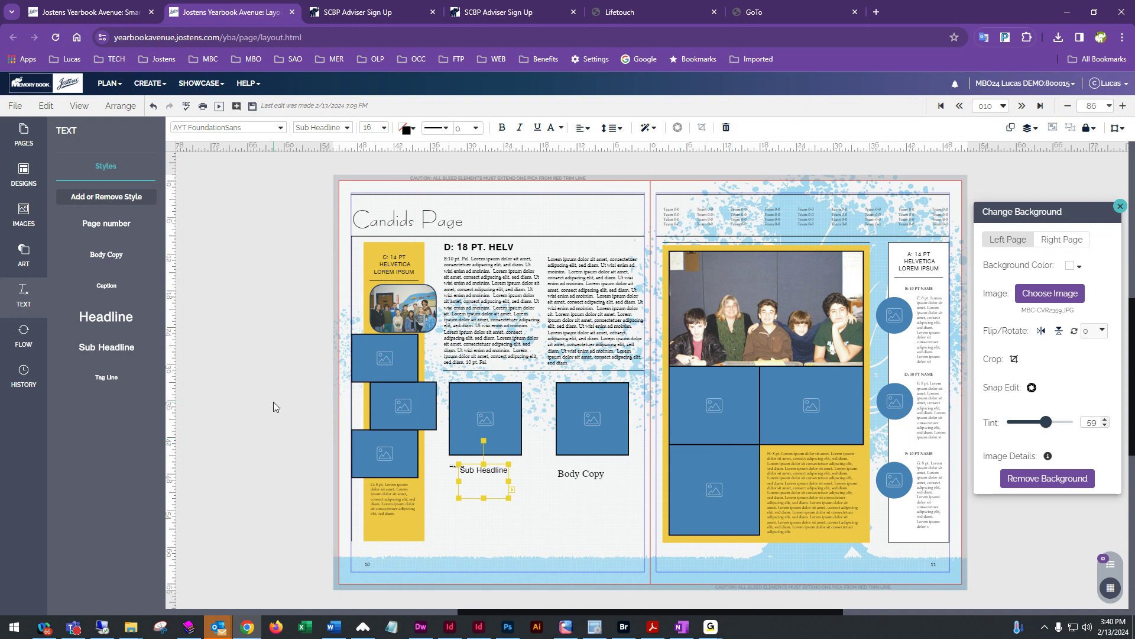
{"action": "left_click", "coordinate": [252, 108]}
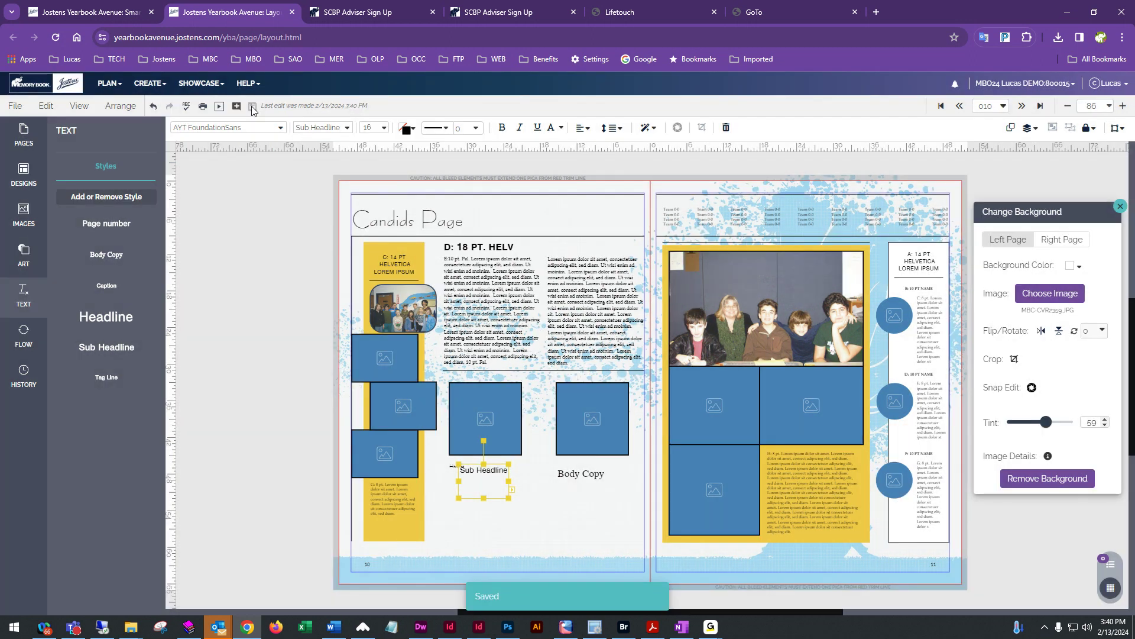
Undo the added frames and text boxes on page 10, back to restoring the "F: 30 PT. HELV" headline, large image frame and caption.
{"action": "left_click", "coordinate": [153, 107]}
{"action": "left_click", "coordinate": [153, 108]}
{"action": "left_click", "coordinate": [154, 107]}
{"action": "left_click", "coordinate": [153, 108]}
{"action": "left_click", "coordinate": [153, 107]}
{"action": "left_click", "coordinate": [154, 108]}
{"action": "left_click", "coordinate": [154, 108]}
{"action": "left_click", "coordinate": [153, 107]}
{"action": "left_click", "coordinate": [154, 107]}
{"action": "left_click", "coordinate": [153, 108]}
{"action": "left_click", "coordinate": [154, 107]}
{"action": "left_click", "coordinate": [153, 107]}
{"action": "left_click", "coordinate": [153, 107]}
{"action": "left_click", "coordinate": [154, 107]}
{"action": "left_click", "coordinate": [154, 107]}
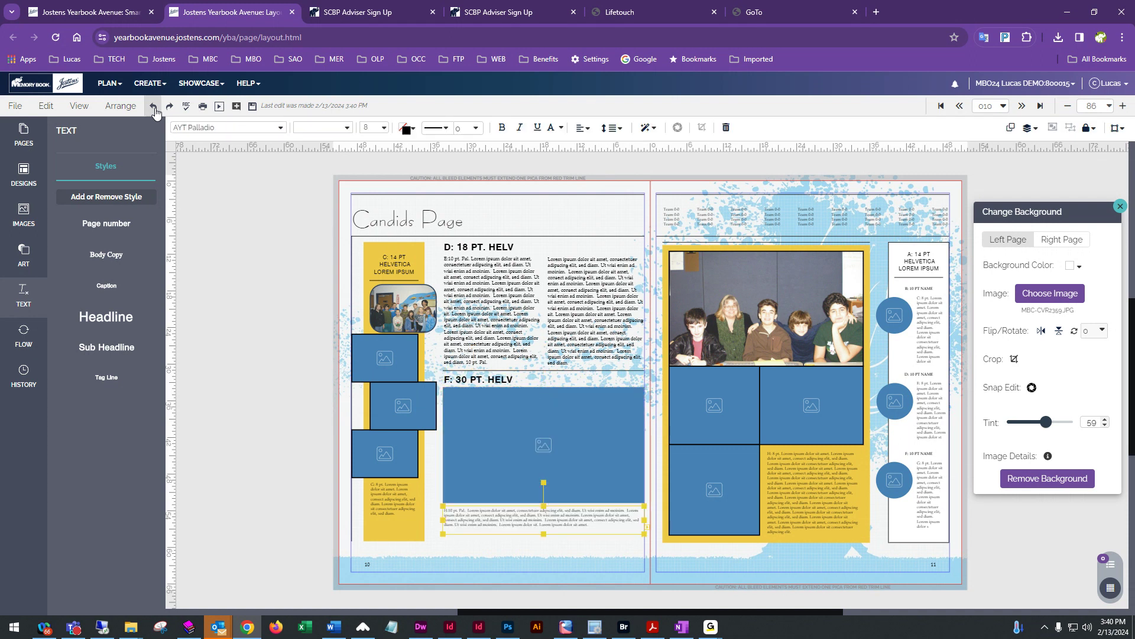
Save the spread, restore page 10's earlier 3:40 PM history version with the two square frames, and save again.
{"action": "left_click", "coordinate": [252, 107]}
{"action": "key", "text": "Escape"}
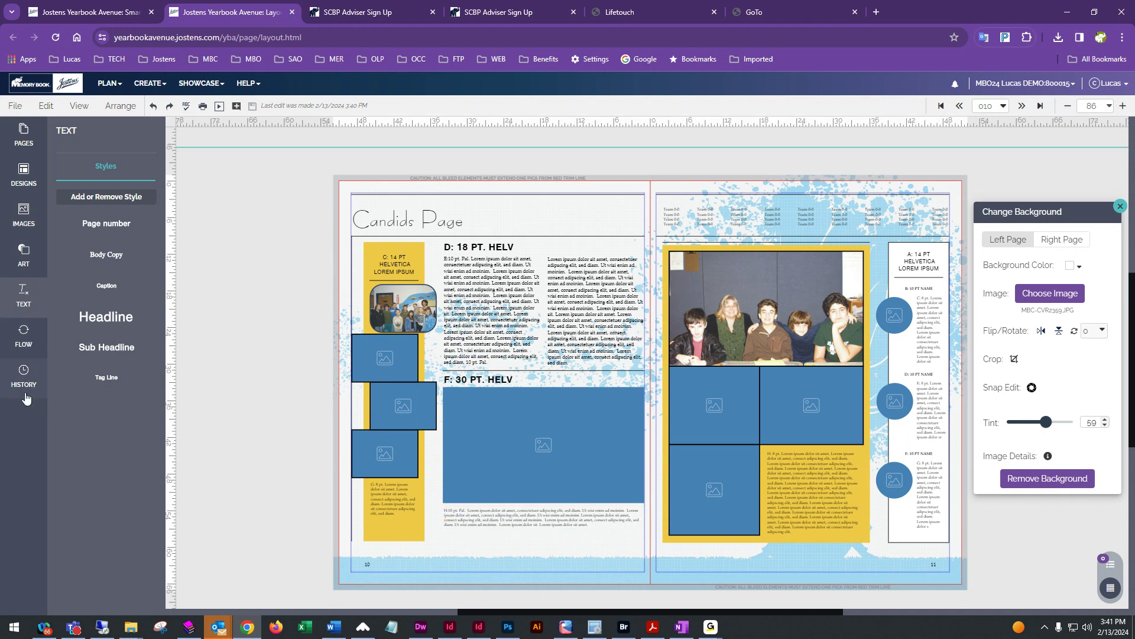
{"action": "left_click", "coordinate": [26, 395]}
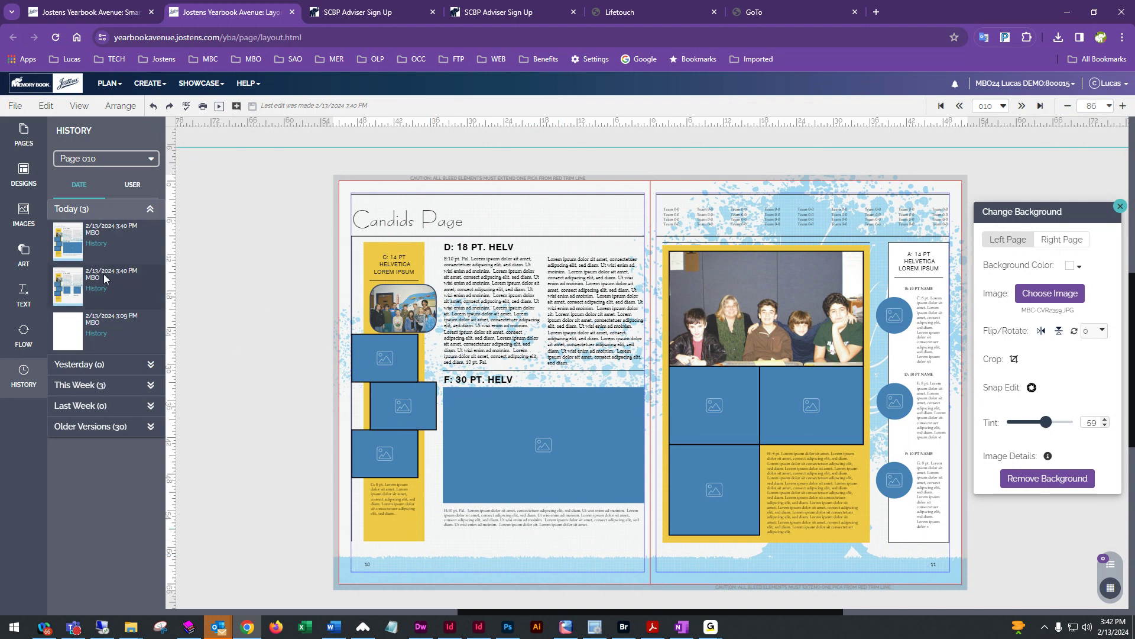
{"action": "left_click_drag", "start_coordinate": [68, 291], "coordinate": [499, 319]}
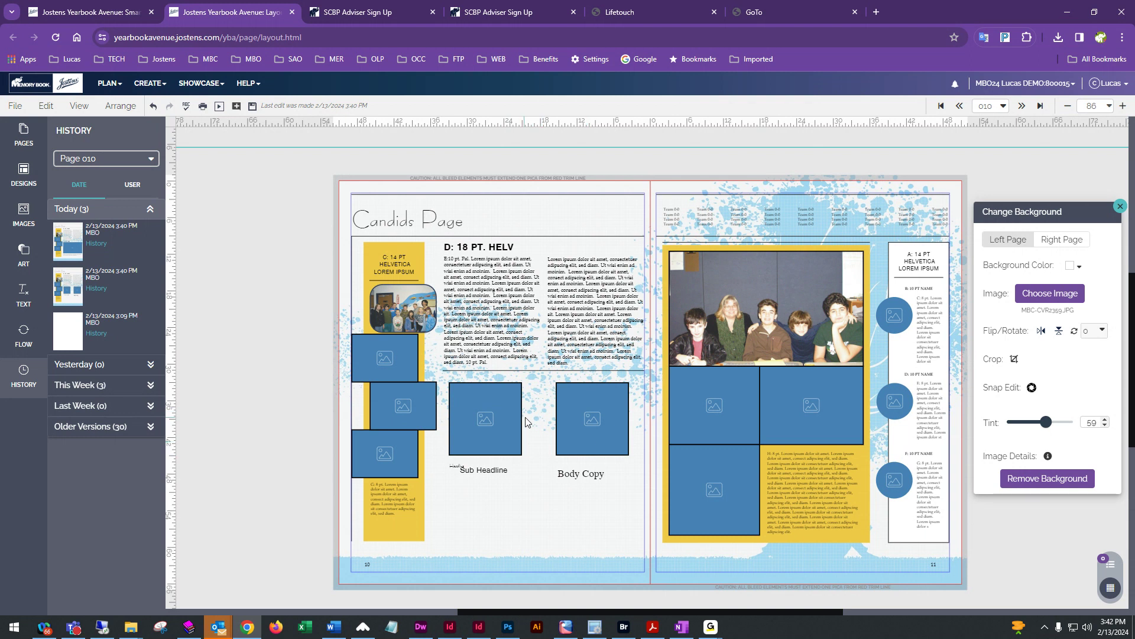
{"action": "left_click", "coordinate": [152, 368]}
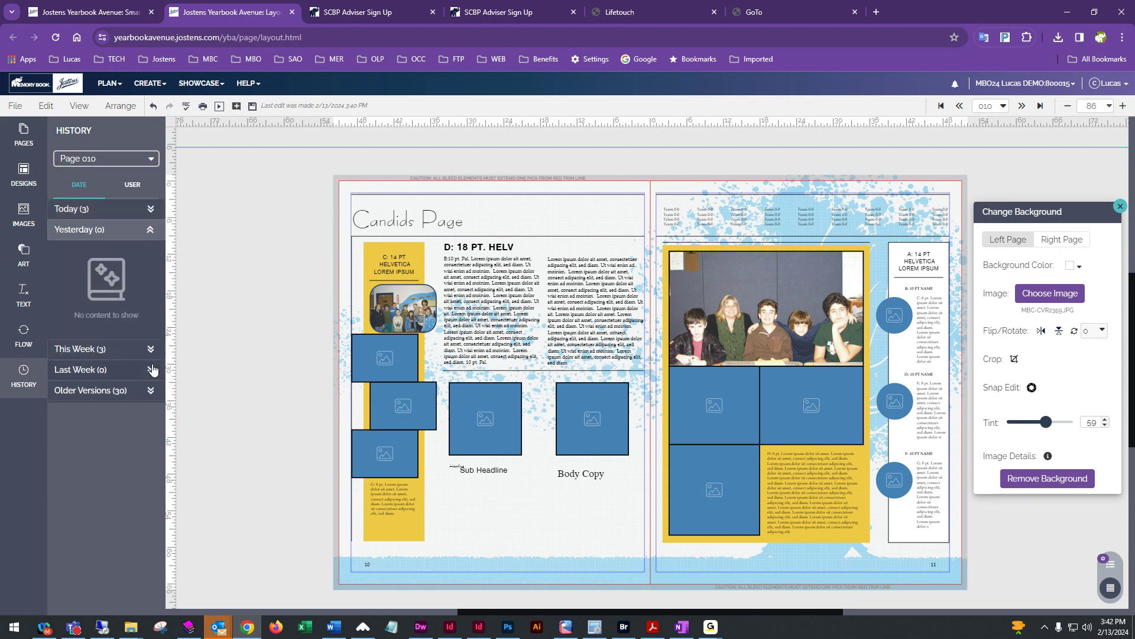
{"action": "left_click", "coordinate": [252, 106]}
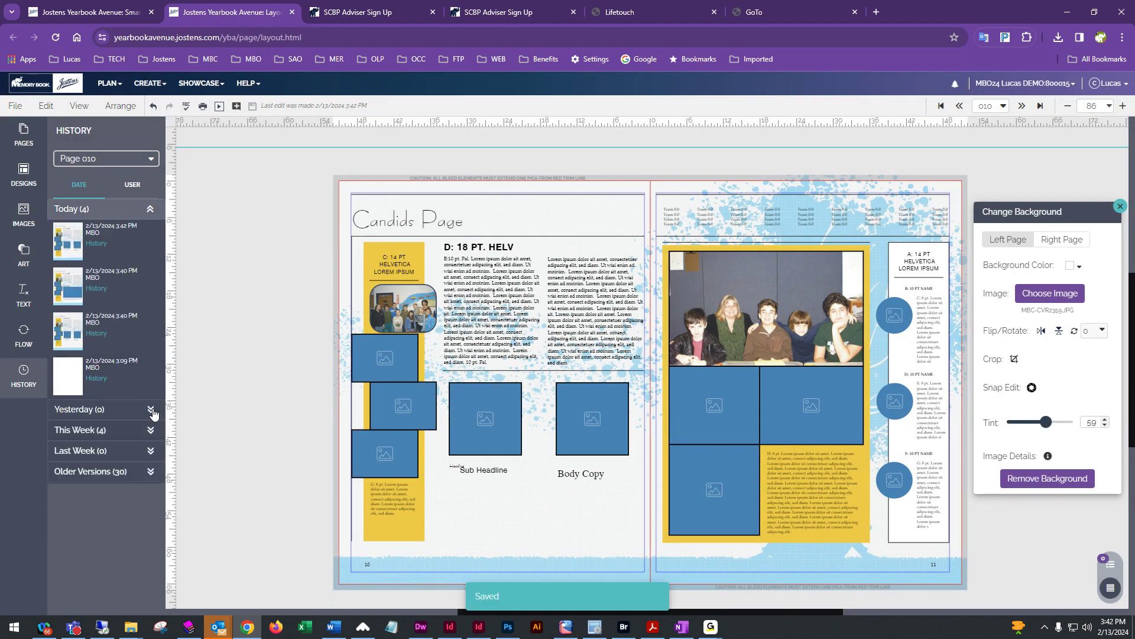
Restore the 12/7/2023 3:37 PM version from the older page history onto page 10.
{"action": "left_click", "coordinate": [151, 472]}
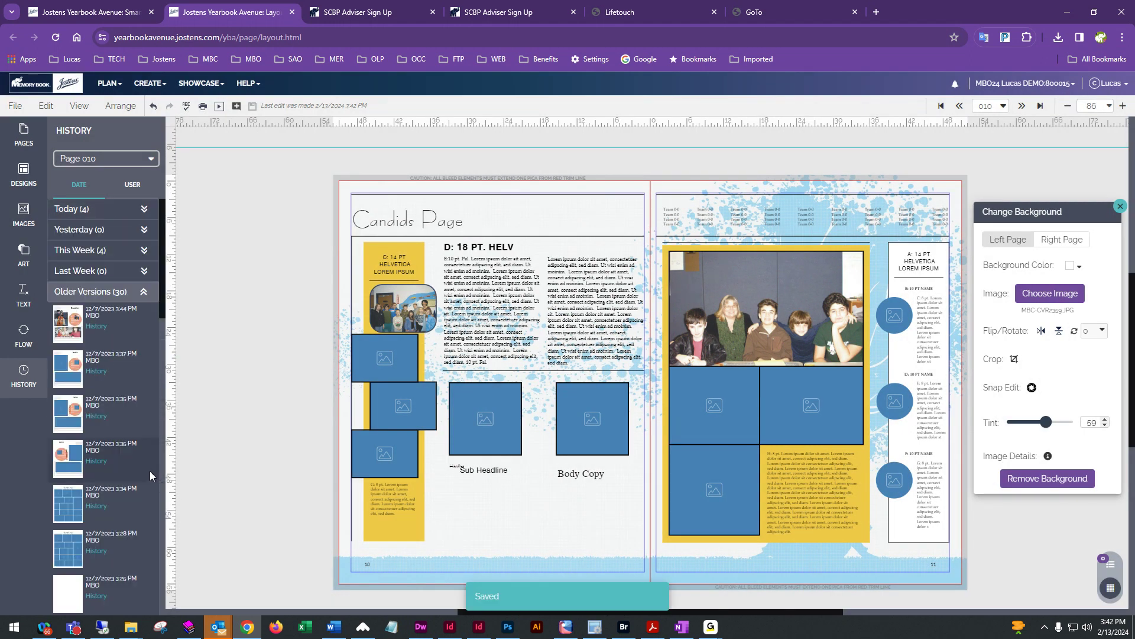
{"action": "scroll", "coordinate": [150, 471], "scroll_direction": "down", "scroll_amount": 3}
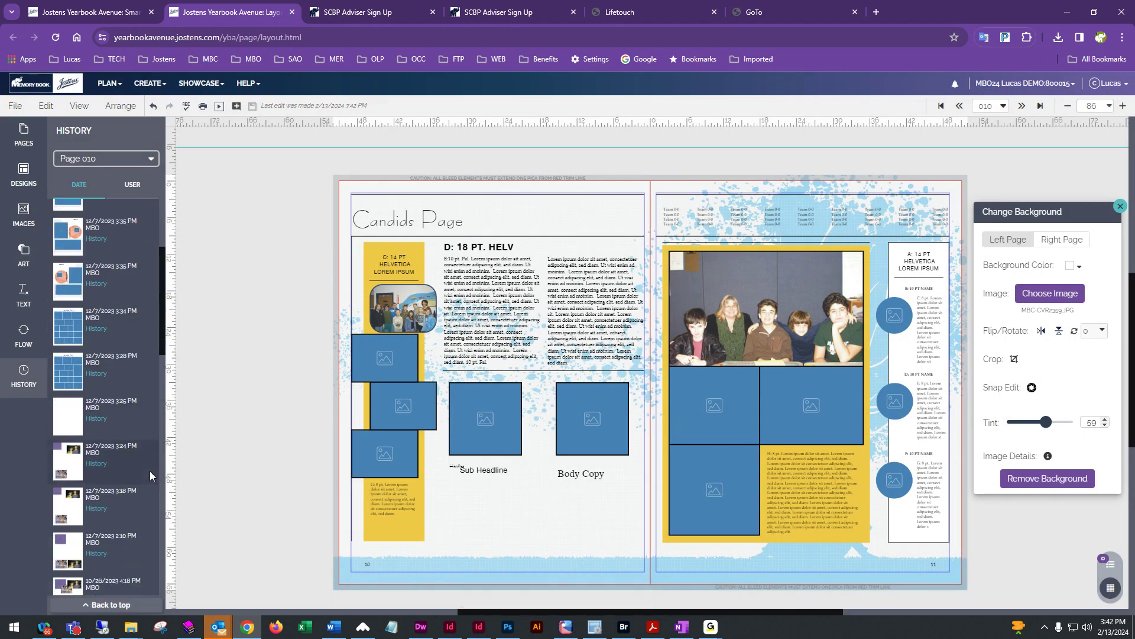
{"action": "scroll", "coordinate": [150, 471], "scroll_direction": "up", "scroll_amount": 5}
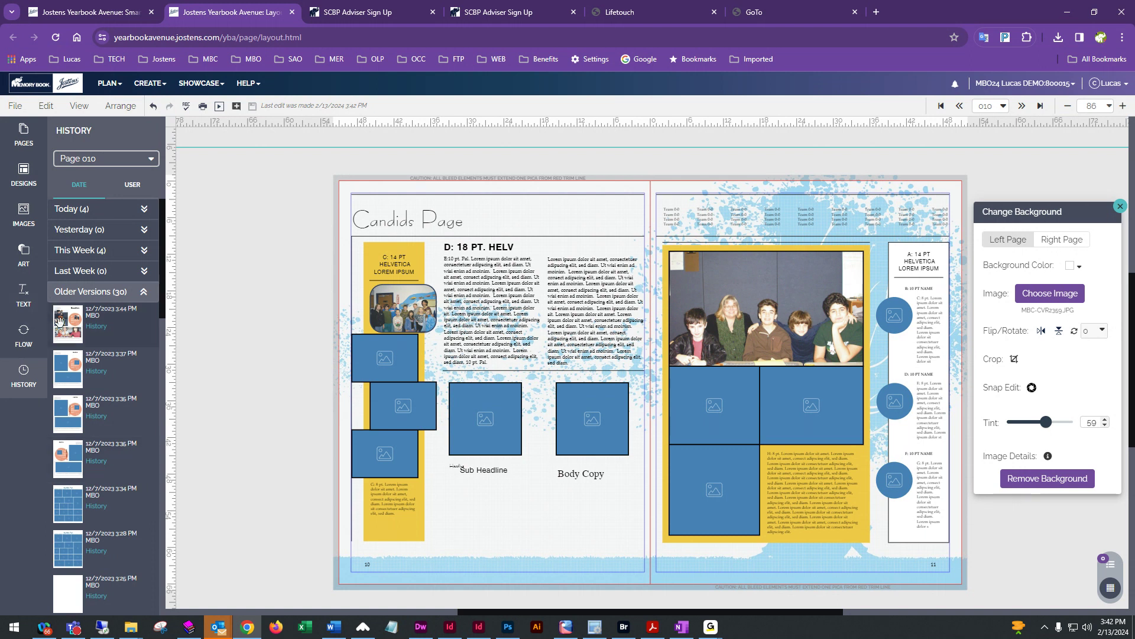
{"action": "left_click_drag", "start_coordinate": [68, 372], "coordinate": [514, 390]}
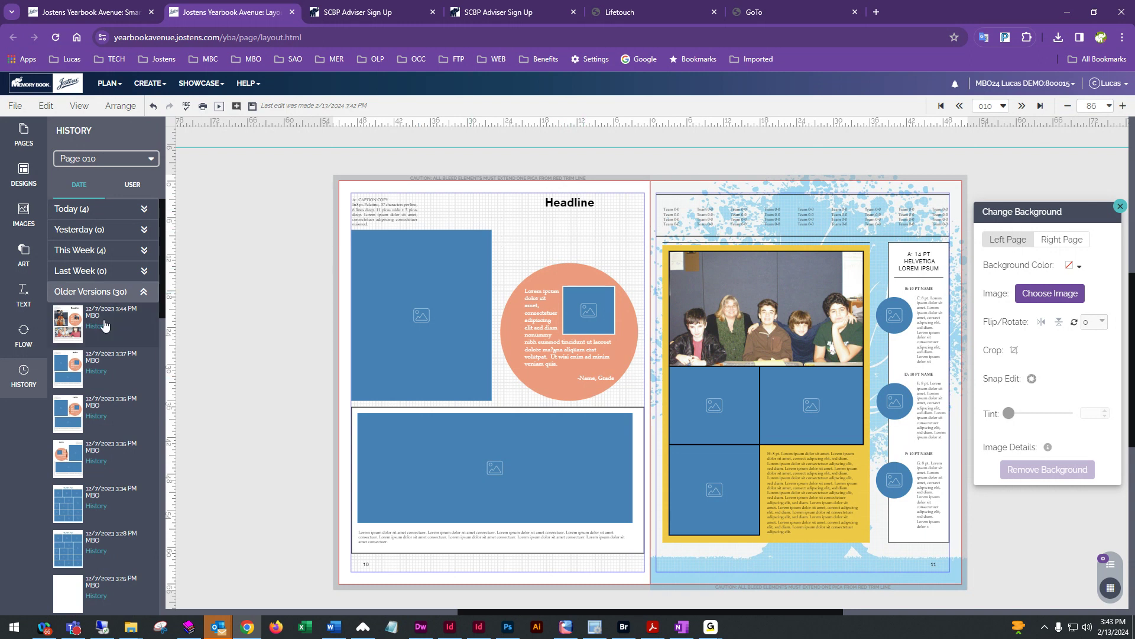
Select all the frames, shapes and text boxes on page 10 and delete them.
{"action": "scroll", "coordinate": [86, 521], "scroll_direction": "down", "scroll_amount": 1}
{"action": "scroll", "coordinate": [86, 526], "scroll_direction": "down", "scroll_amount": 1}
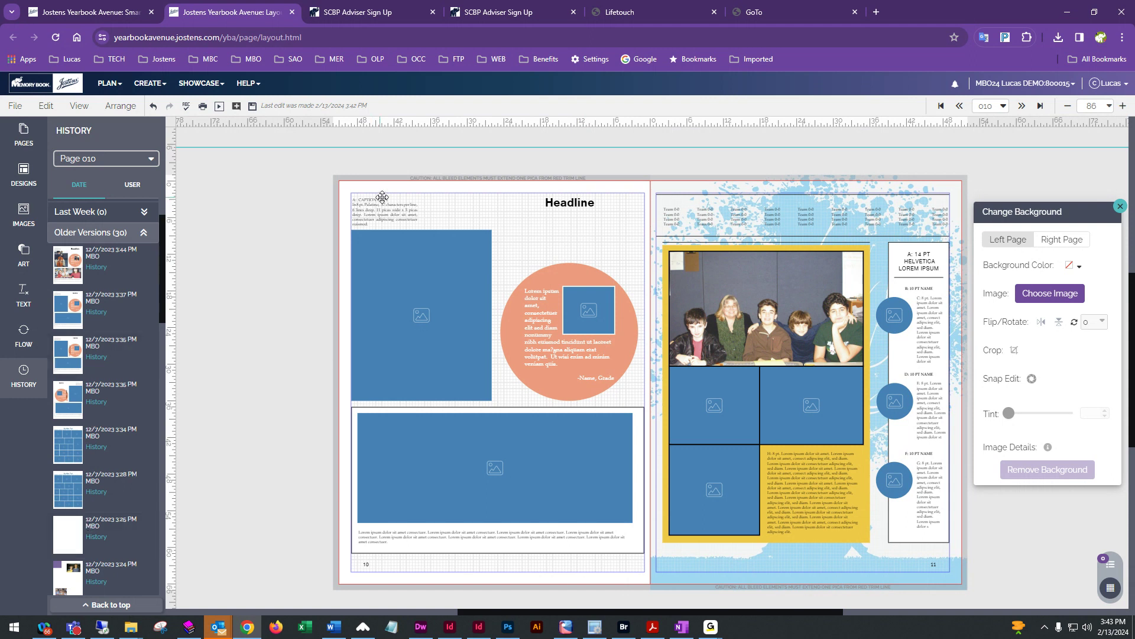
{"action": "left_click_drag", "start_coordinate": [373, 189], "coordinate": [623, 567]}
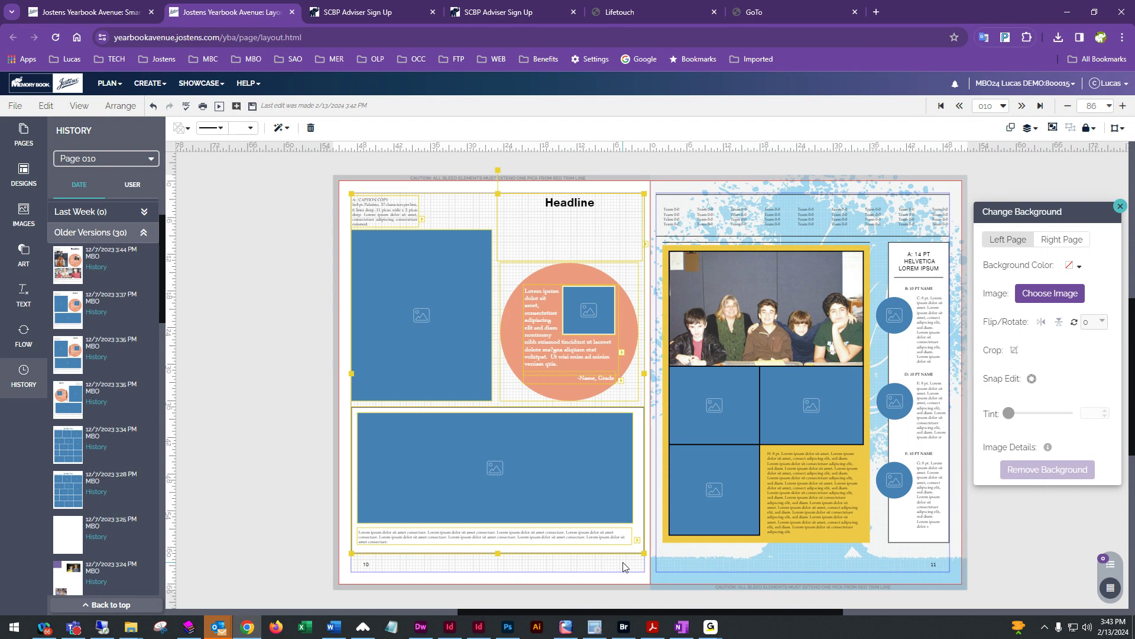
{"action": "key", "text": "Delete"}
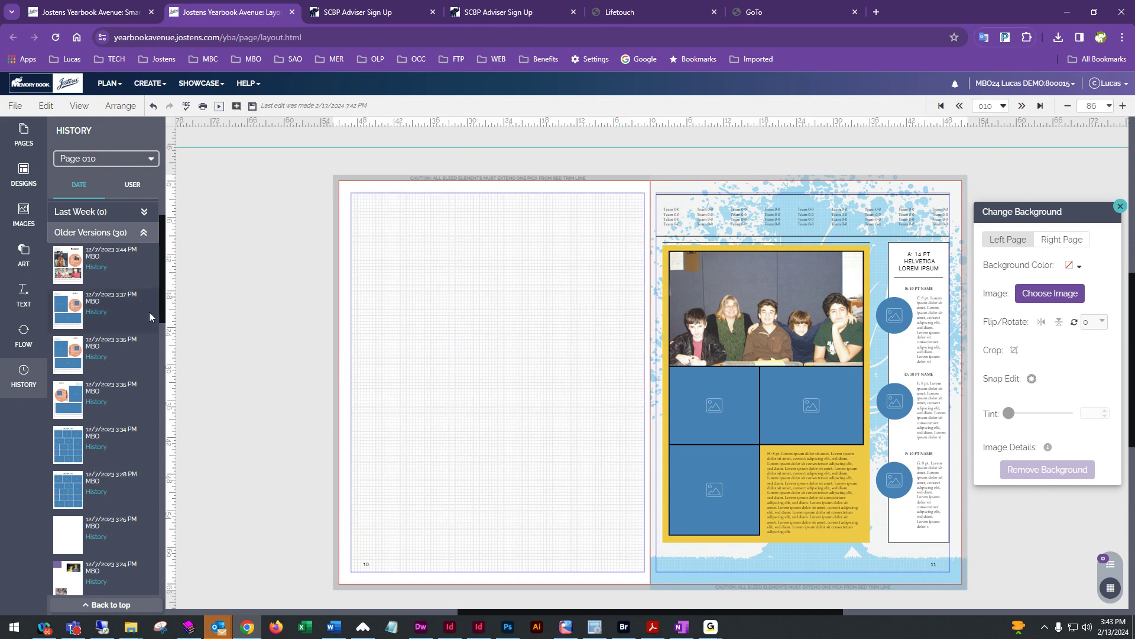
Restore the 12/7/2023 3:24 PM version with the purple rectangle and two photos onto page 10.
{"action": "scroll", "coordinate": [149, 316], "scroll_direction": "up", "scroll_amount": 1}
{"action": "scroll", "coordinate": [150, 316], "scroll_direction": "down", "scroll_amount": 5}
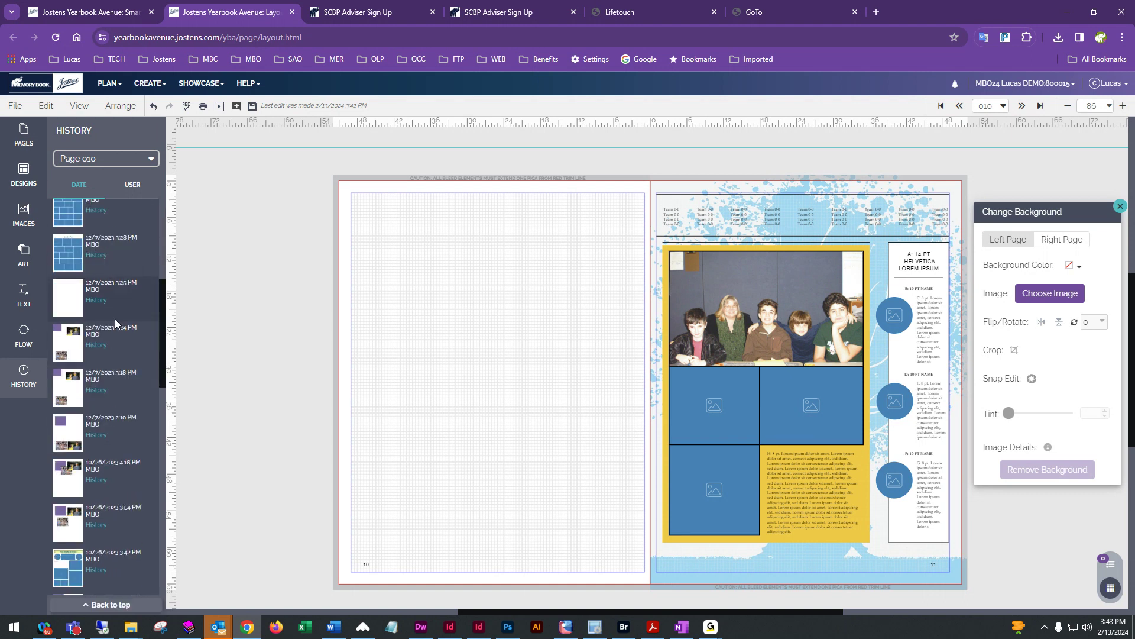
{"action": "mouse_move", "coordinate": [67, 339]}
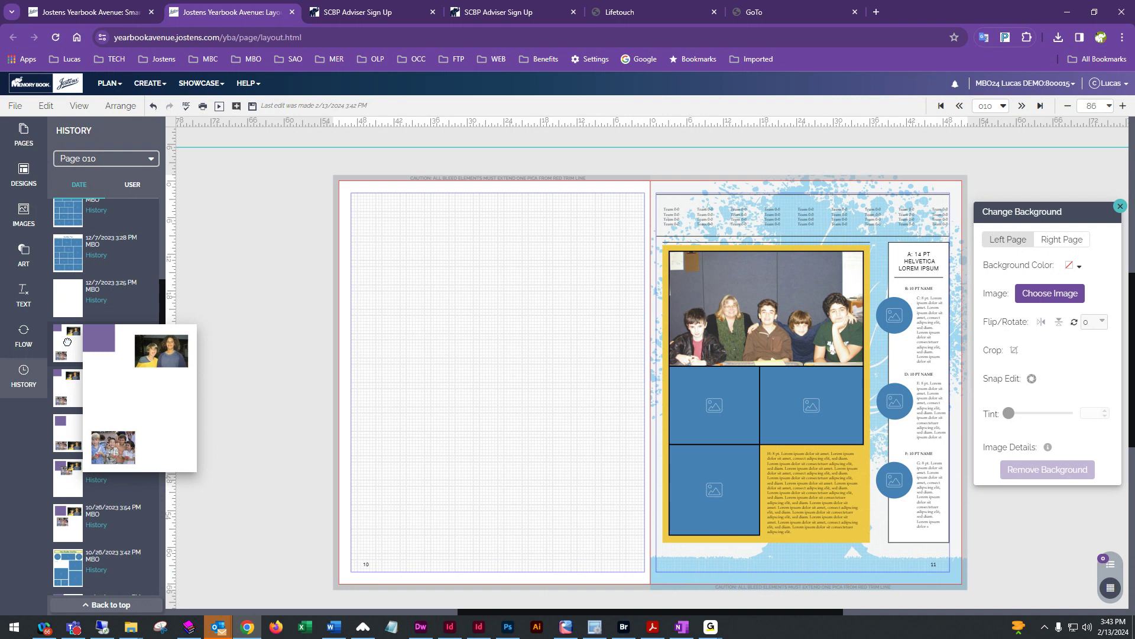
{"action": "left_click_drag", "start_coordinate": [67, 342], "coordinate": [461, 362]}
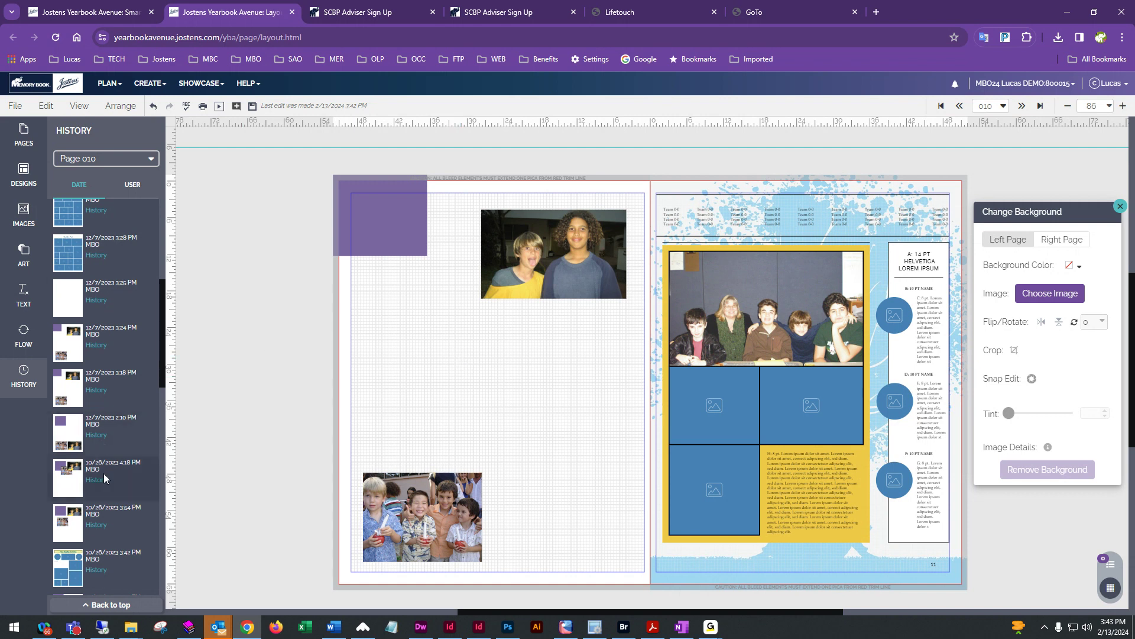
{"action": "scroll", "coordinate": [115, 353], "scroll_direction": "up", "scroll_amount": 5}
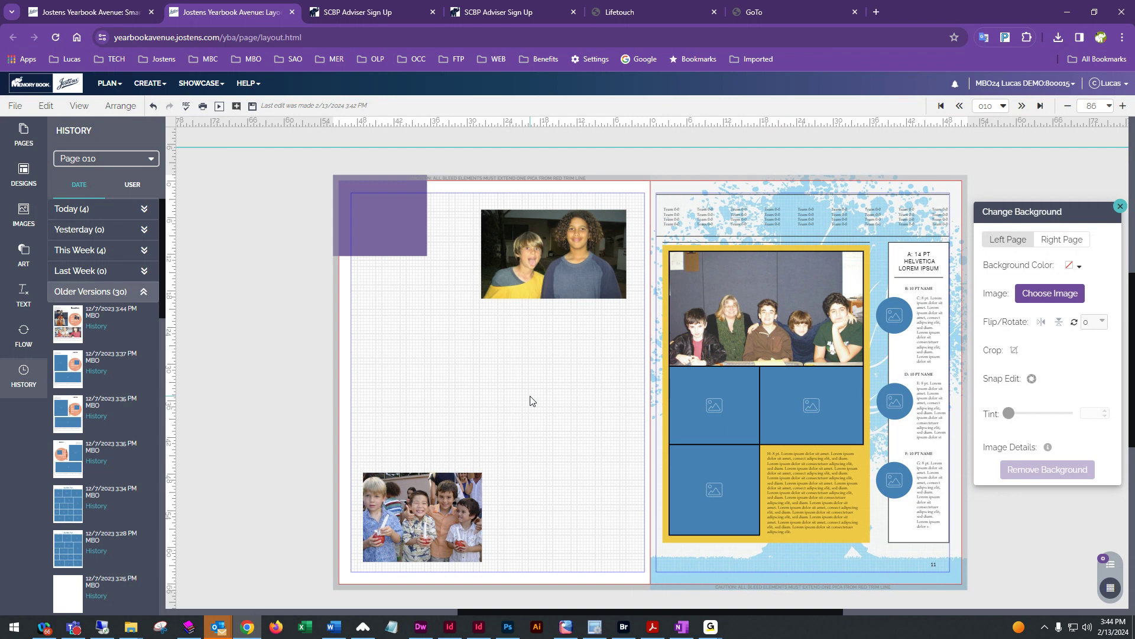
Move the first Team 0-0 text box from page 11 to the middle of page 10 and view its available fonts.
{"action": "left_click", "coordinate": [711, 215]}
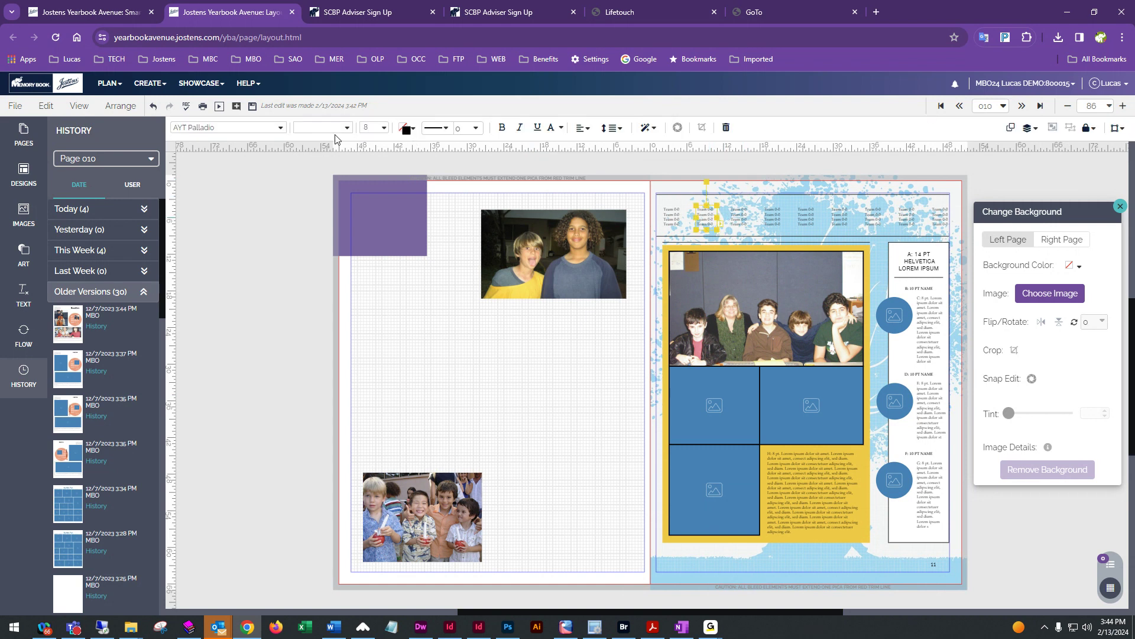
{"action": "left_click", "coordinate": [549, 346]}
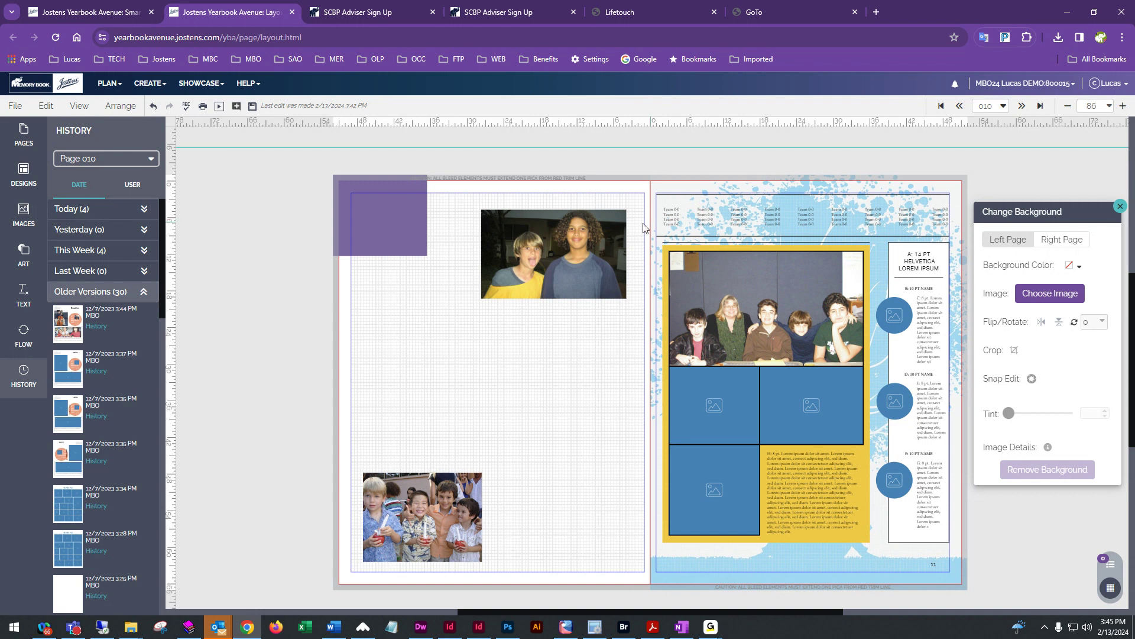
{"action": "left_click_drag", "start_coordinate": [674, 220], "coordinate": [473, 392]}
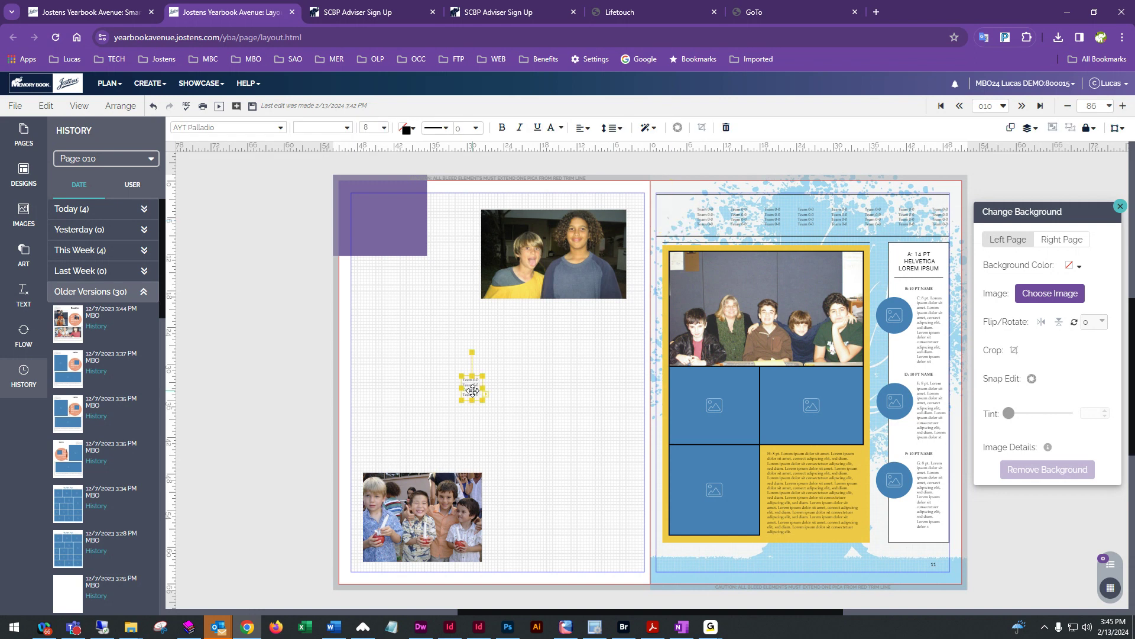
{"action": "left_click", "coordinate": [518, 390]}
{"action": "left_click", "coordinate": [473, 390]}
{"action": "left_click", "coordinate": [230, 135]}
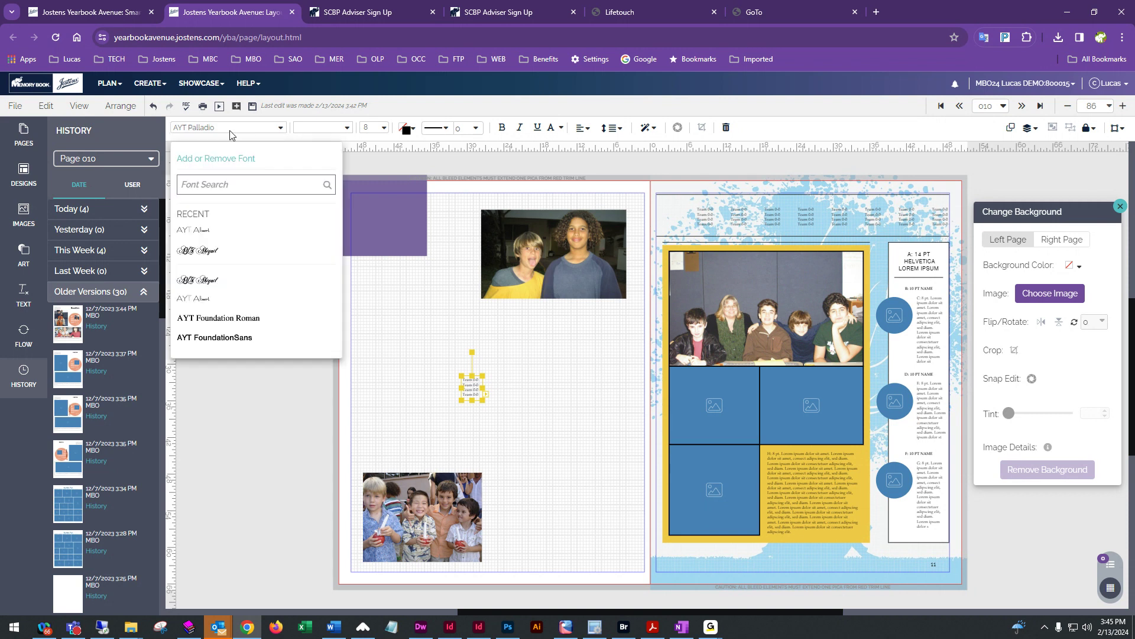
{"action": "left_click", "coordinate": [560, 383]}
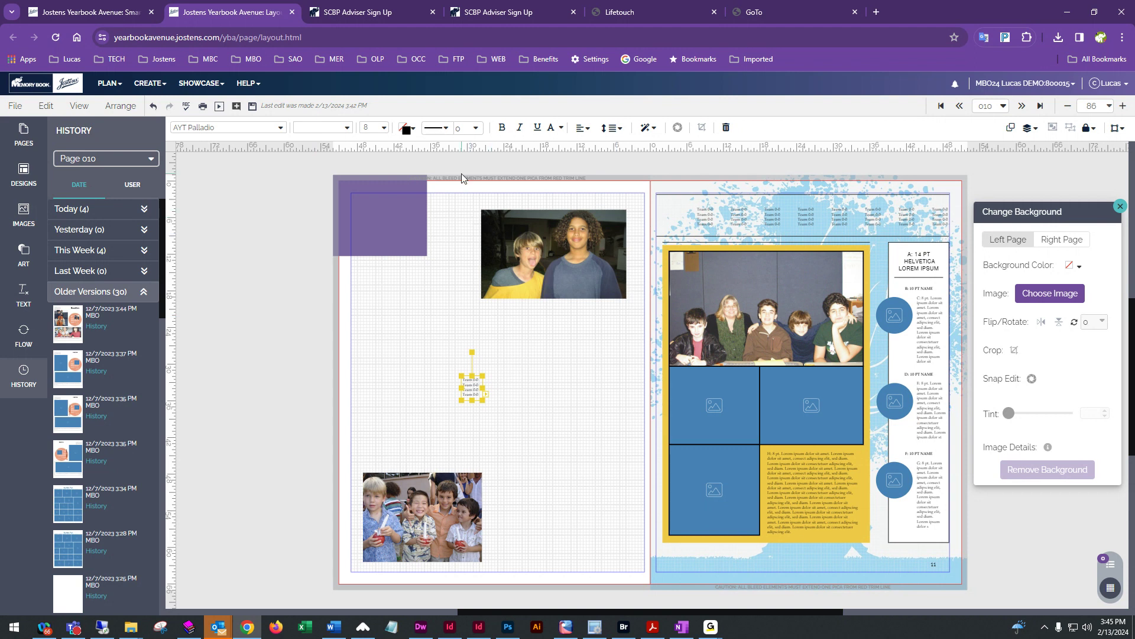
Save the spread and open the yearbook's Fonts planning page.
{"action": "left_click", "coordinate": [107, 84]}
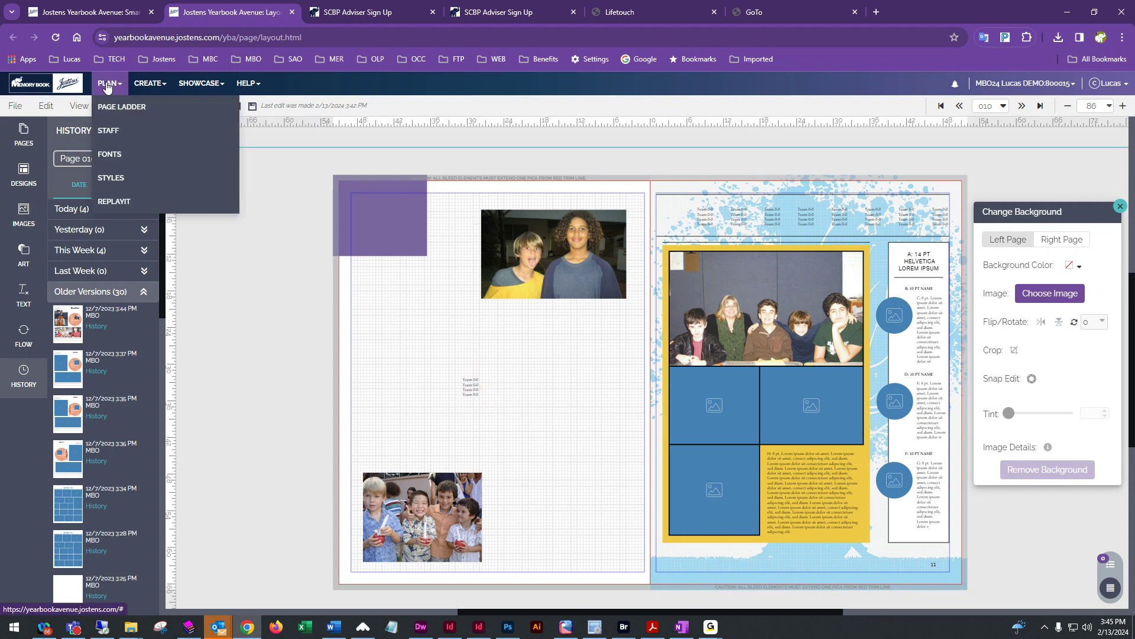
{"action": "left_click", "coordinate": [121, 161]}
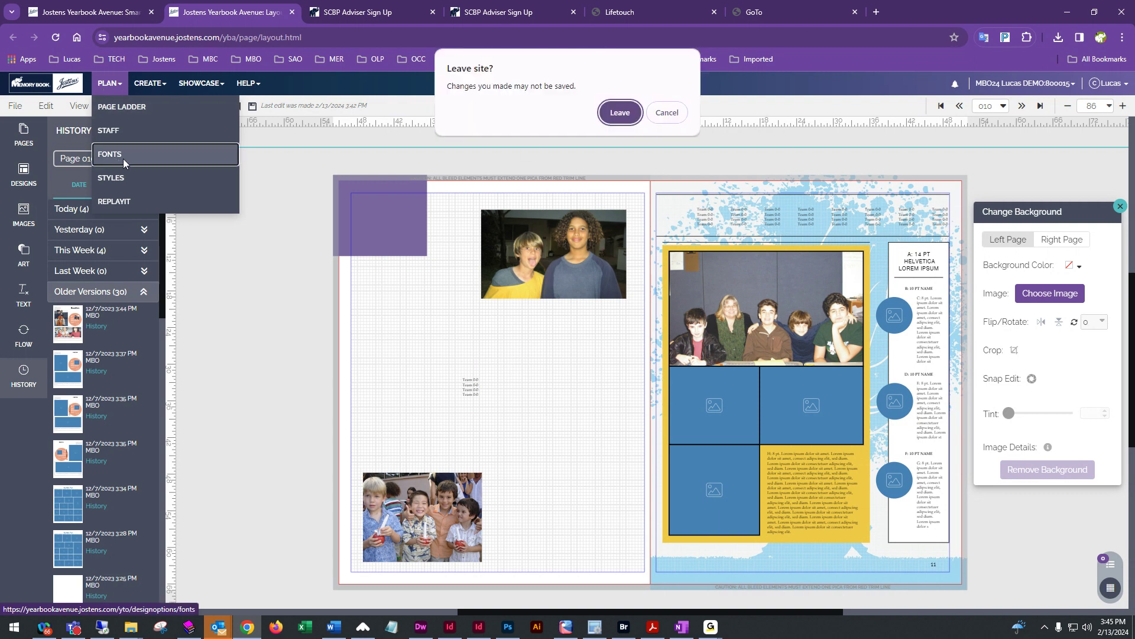
{"action": "left_click", "coordinate": [667, 113]}
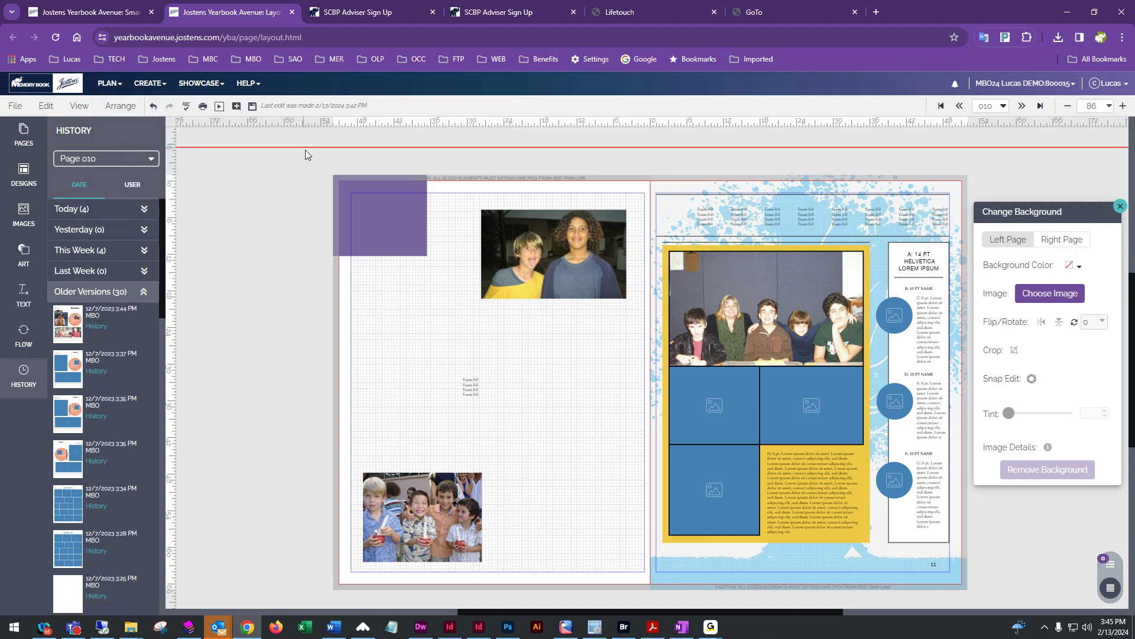
{"action": "left_click", "coordinate": [252, 107]}
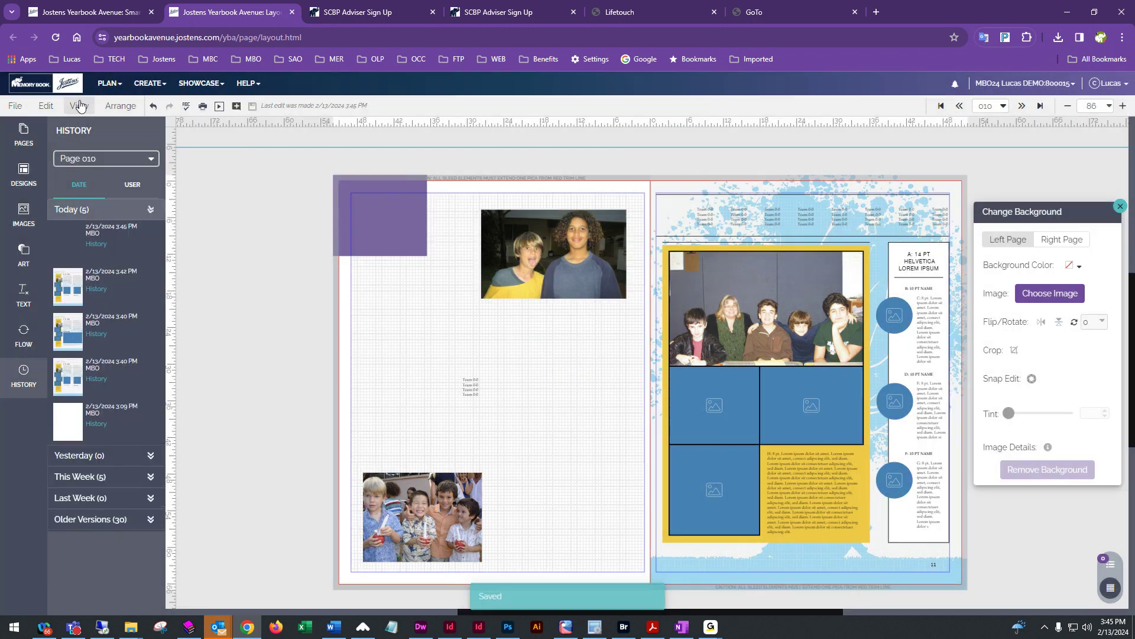
{"action": "left_click", "coordinate": [106, 83]}
{"action": "left_click", "coordinate": [139, 147]}
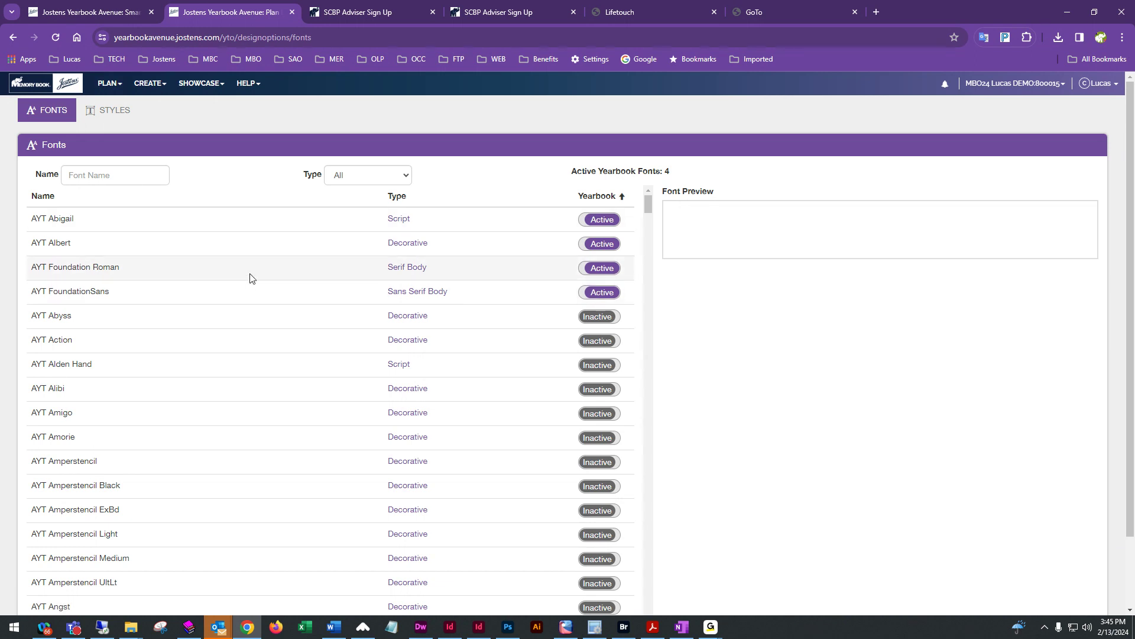
Activate the AYT Amperstencil font for the yearbook.
{"action": "scroll", "coordinate": [443, 414], "scroll_direction": "down", "scroll_amount": 2}
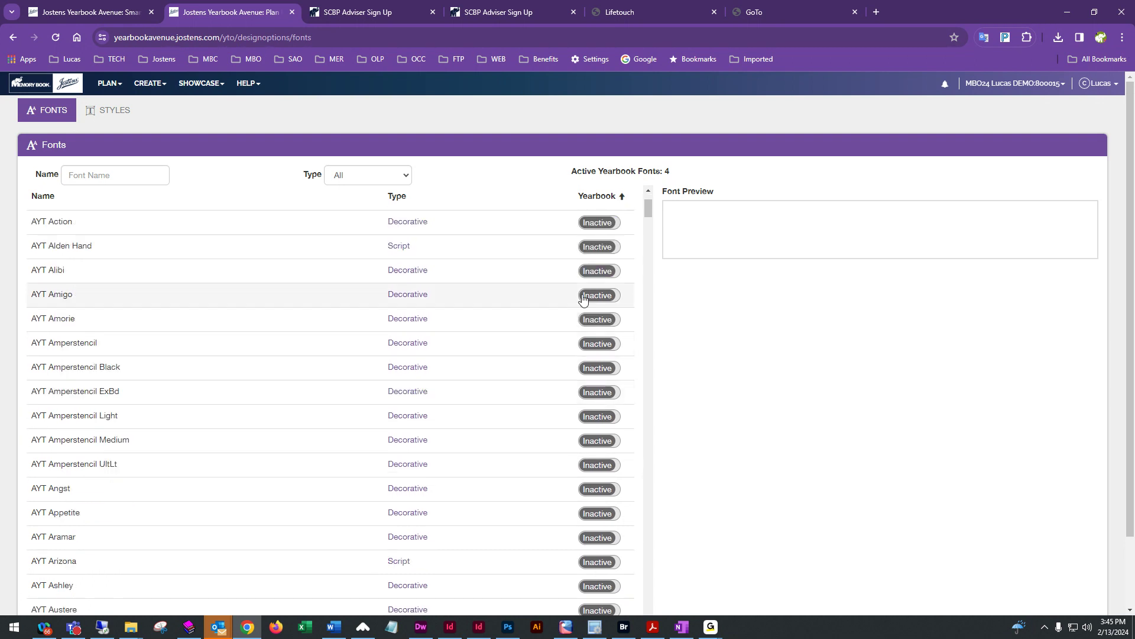
{"action": "scroll", "coordinate": [593, 424], "scroll_direction": "down", "scroll_amount": 3}
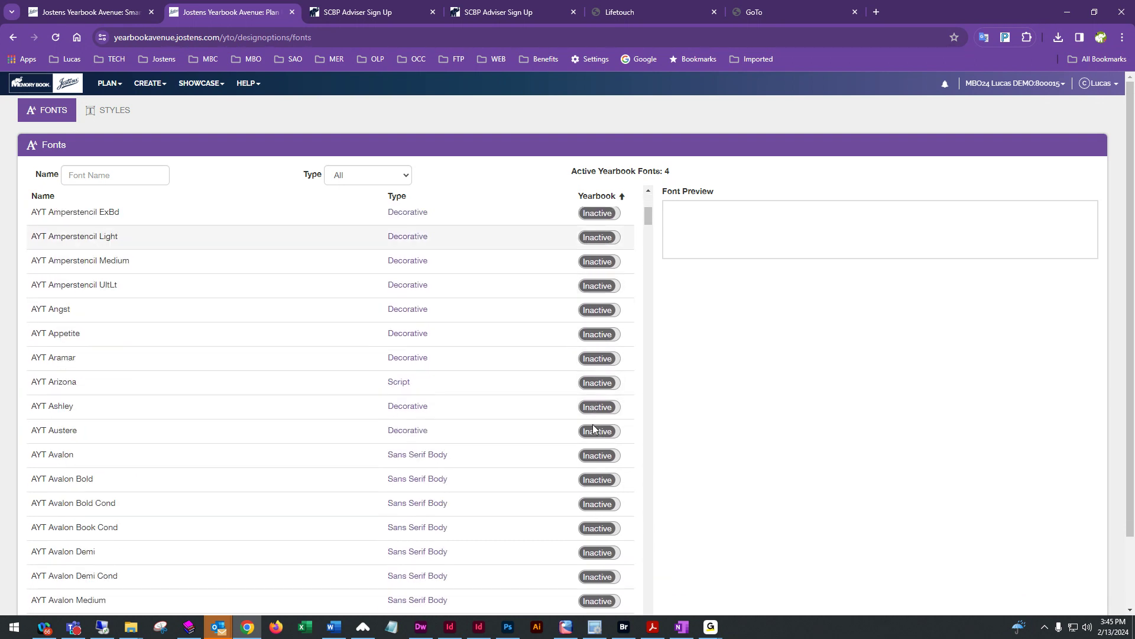
{"action": "scroll", "coordinate": [595, 518], "scroll_direction": "down", "scroll_amount": 3}
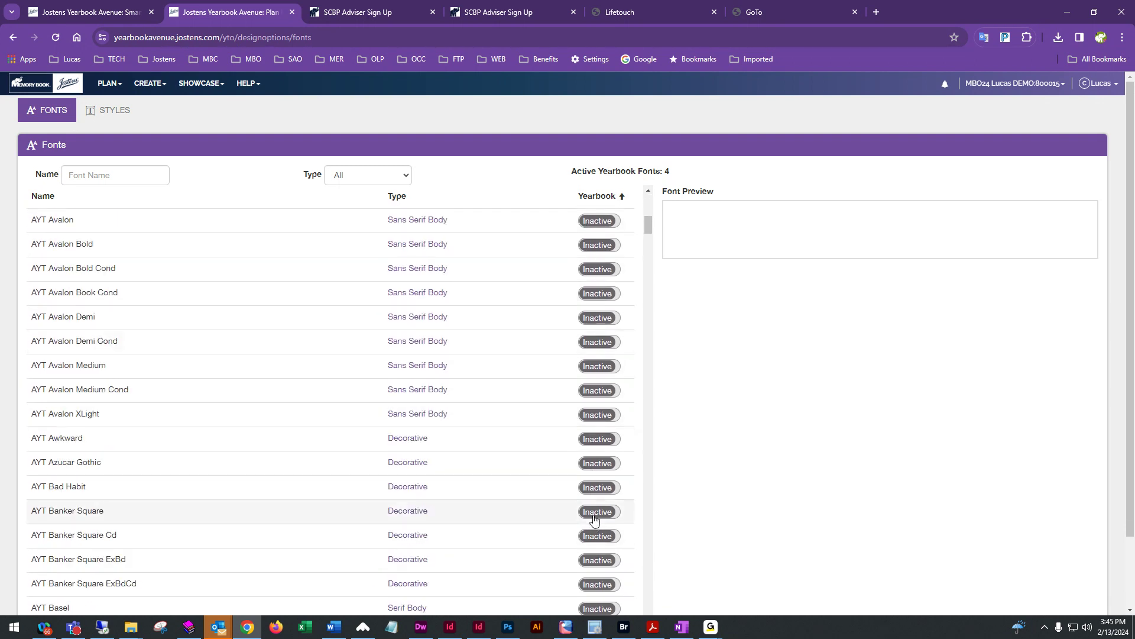
{"action": "scroll", "coordinate": [585, 473], "scroll_direction": "up", "scroll_amount": 5}
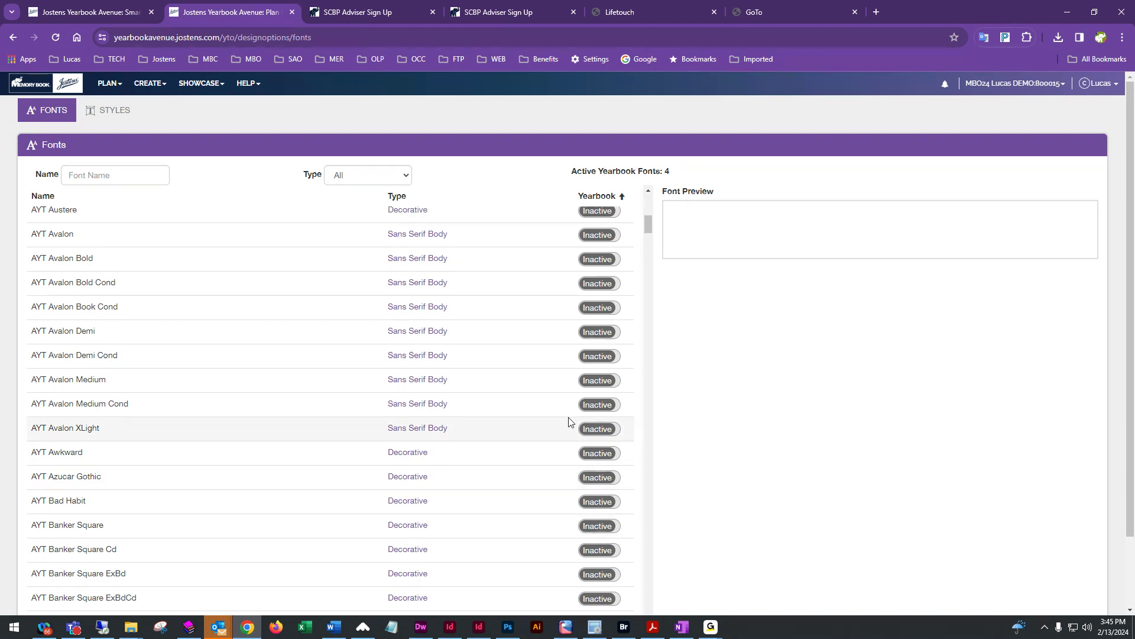
{"action": "scroll", "coordinate": [570, 421], "scroll_direction": "up", "scroll_amount": 3}
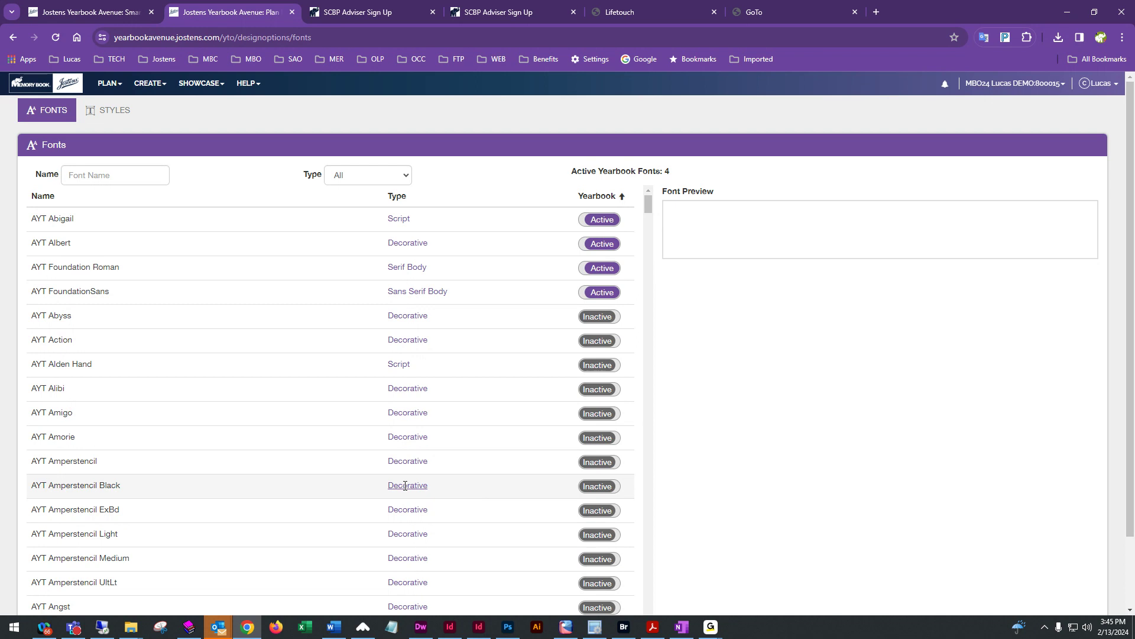
{"action": "scroll", "coordinate": [405, 485], "scroll_direction": "down", "scroll_amount": 2}
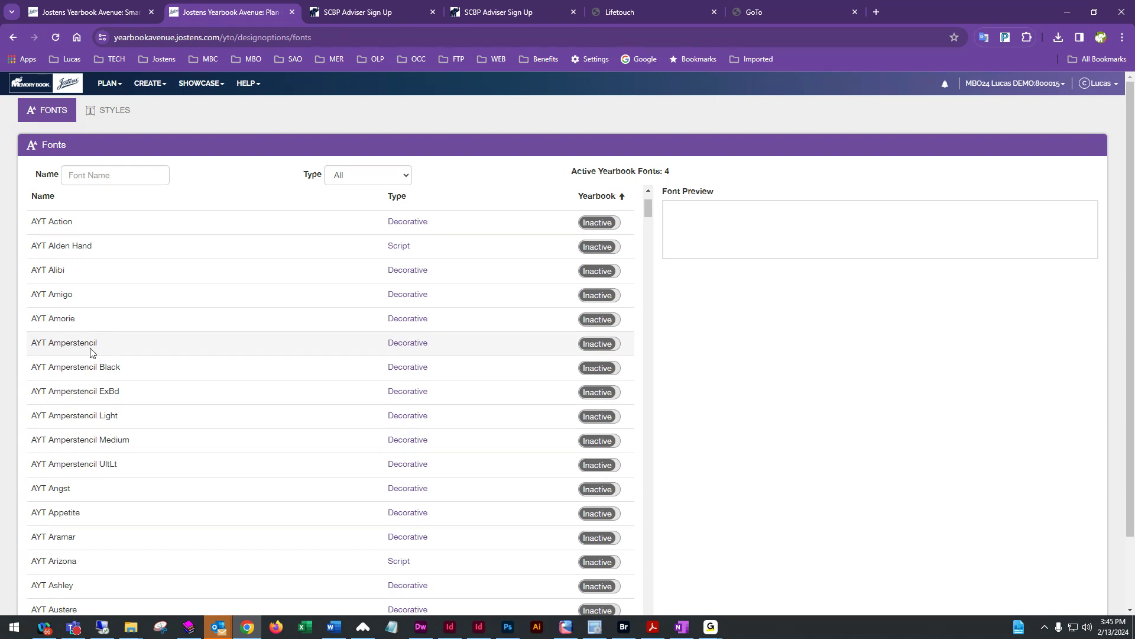
{"action": "left_click", "coordinate": [598, 344]}
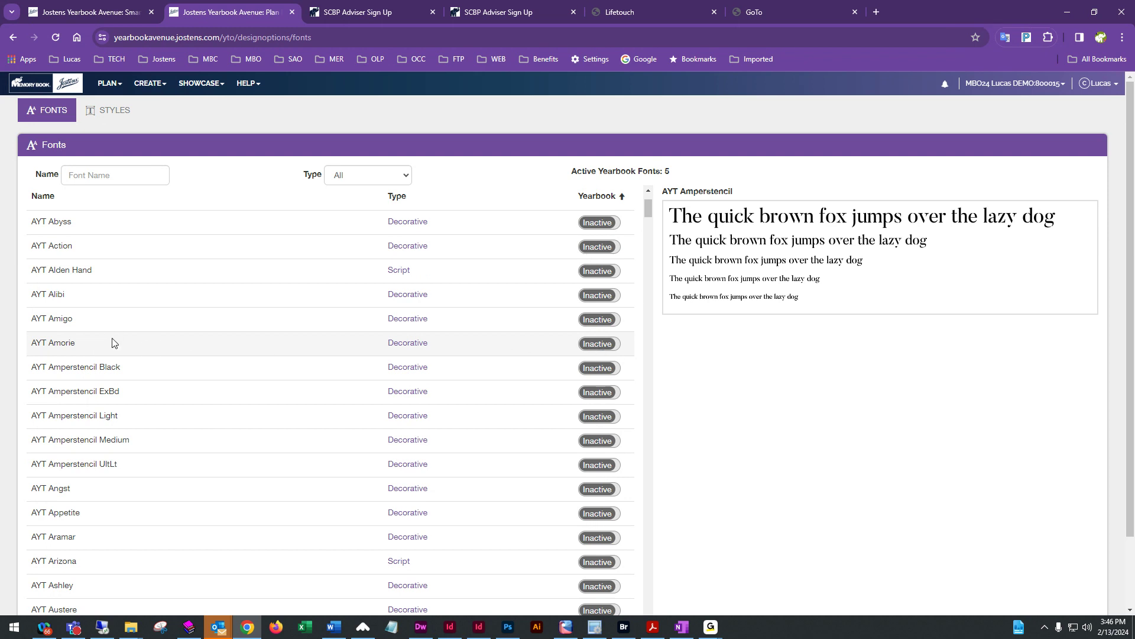
{"action": "scroll", "coordinate": [240, 331], "scroll_direction": "up", "scroll_amount": 2}
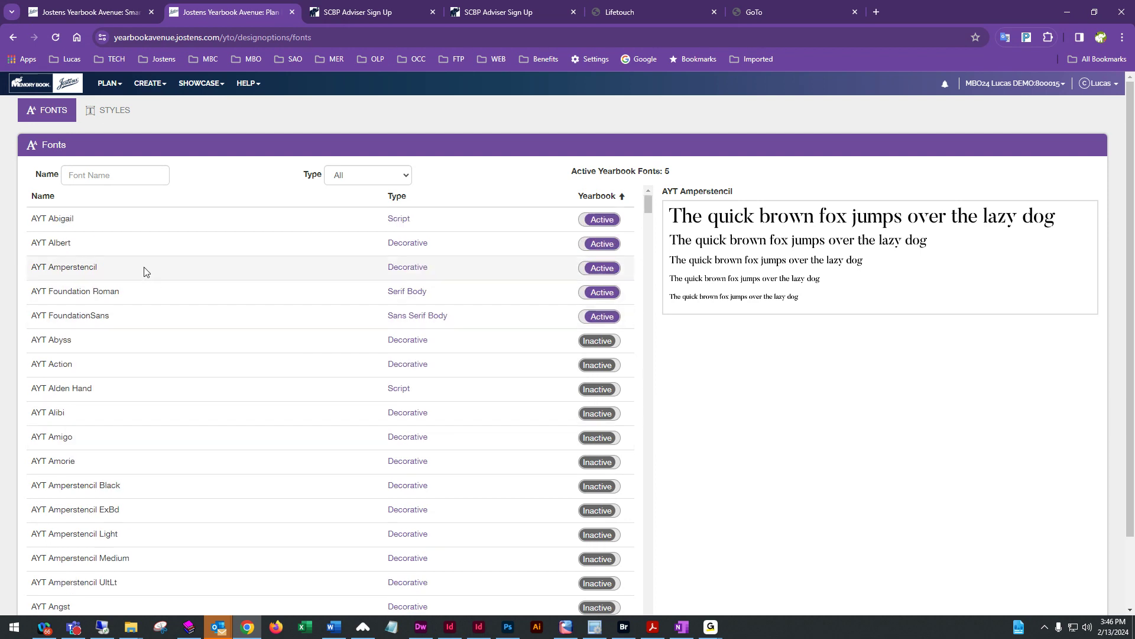
{"action": "scroll", "coordinate": [148, 272], "scroll_direction": "down", "scroll_amount": 3}
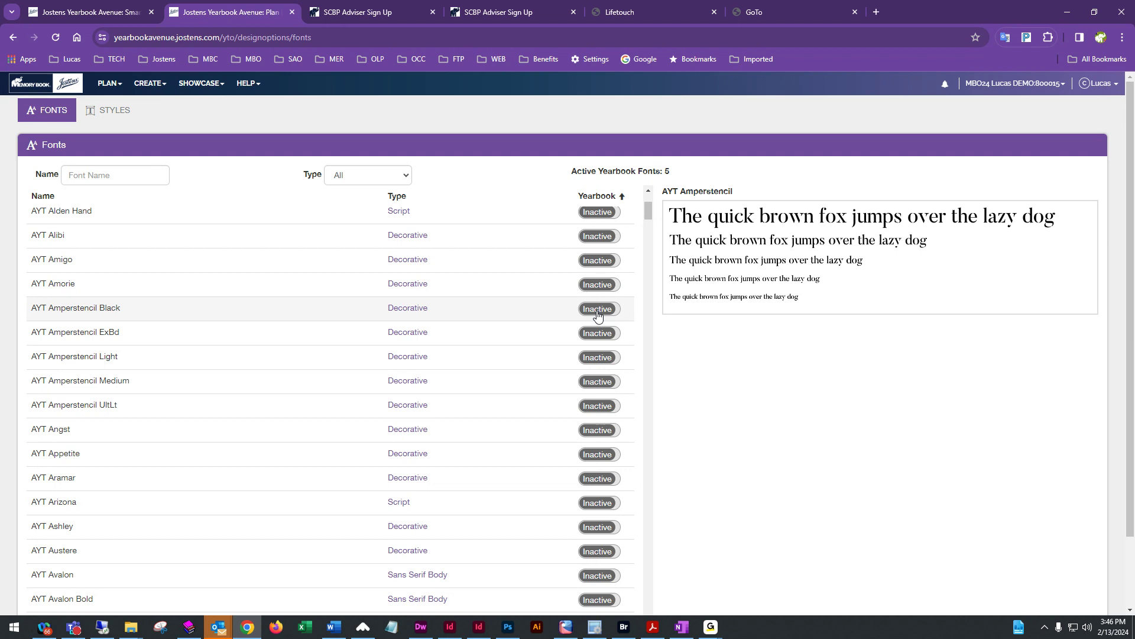
Review the active yearbook fonts and return to the page 10–11 spread from the Fonts planning page.
{"action": "scroll", "coordinate": [597, 315], "scroll_direction": "up", "scroll_amount": 3}
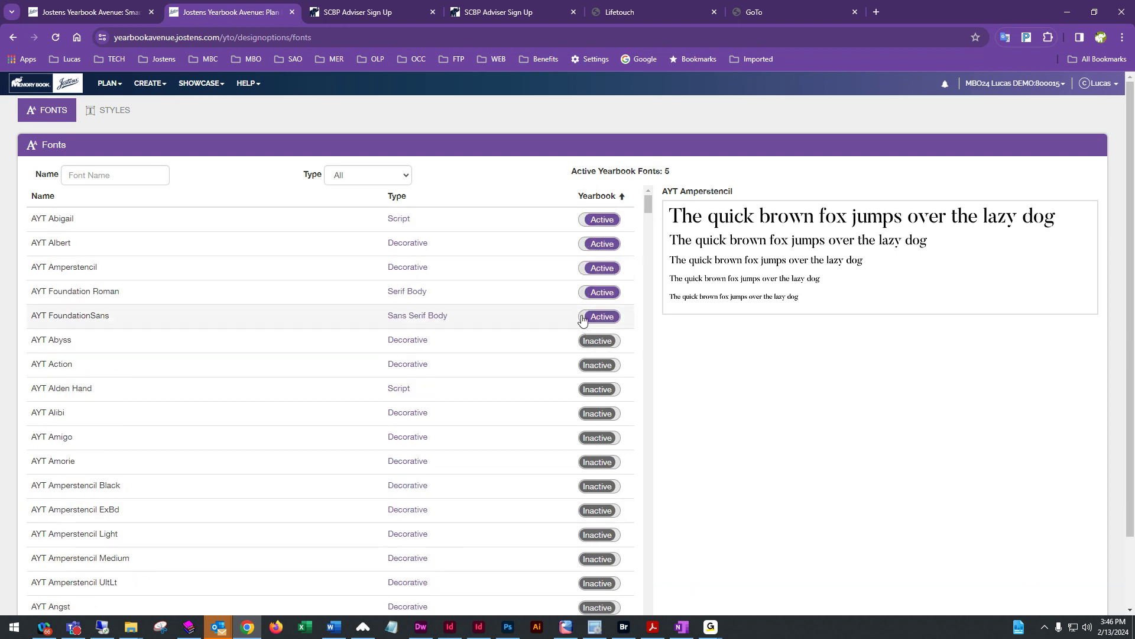
{"action": "left_click", "coordinate": [107, 86]}
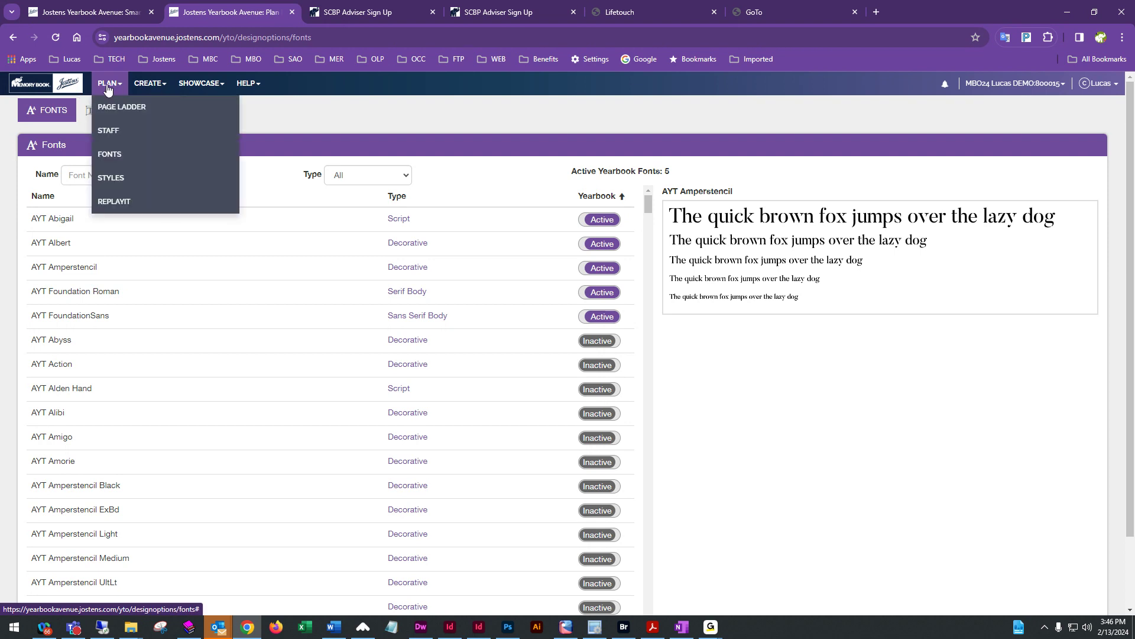
{"action": "left_click", "coordinate": [111, 161]}
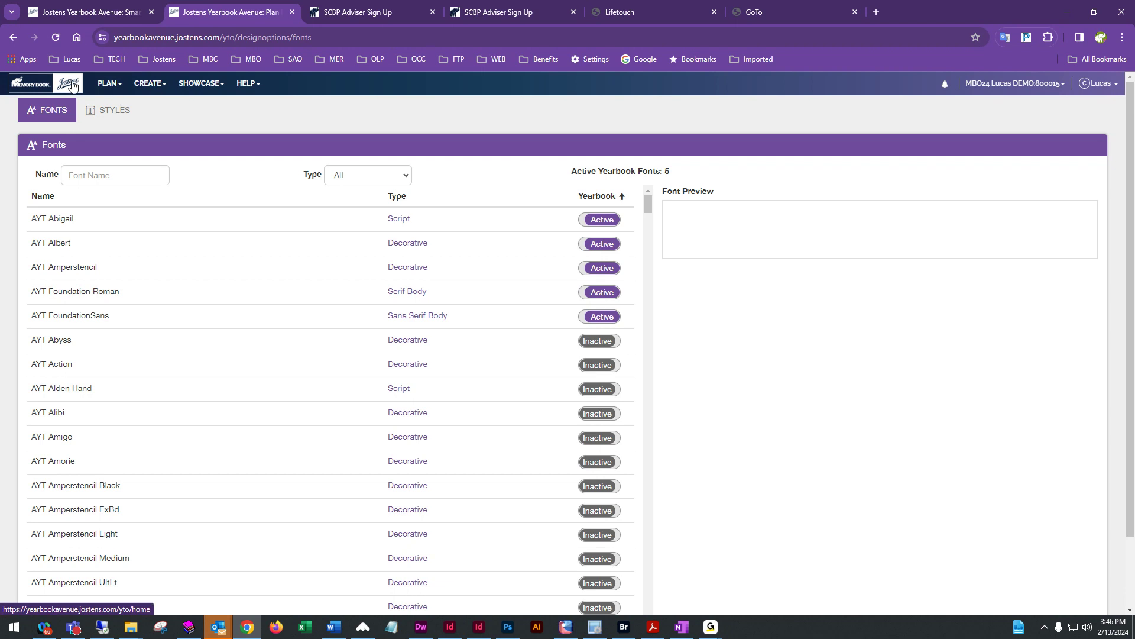
{"action": "left_click", "coordinate": [151, 86]}
{"action": "left_click", "coordinate": [153, 106]}
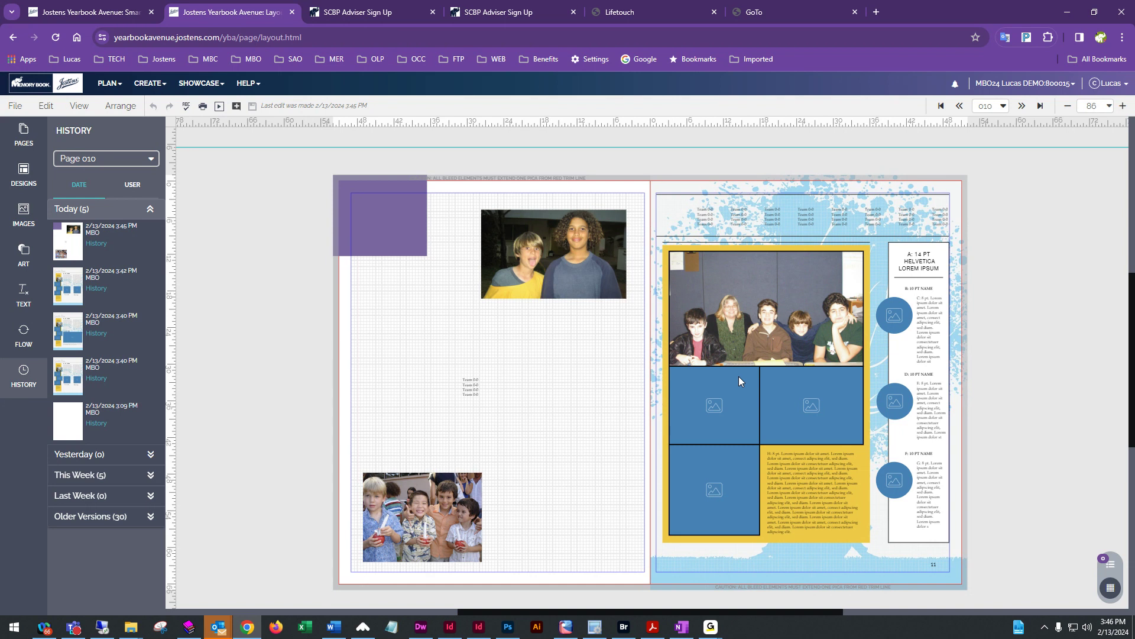
Widen the Team 0-0 text box on page 10 and fit it over the lower part of the upper photo.
{"action": "left_click_drag", "start_coordinate": [468, 388], "coordinate": [436, 341]}
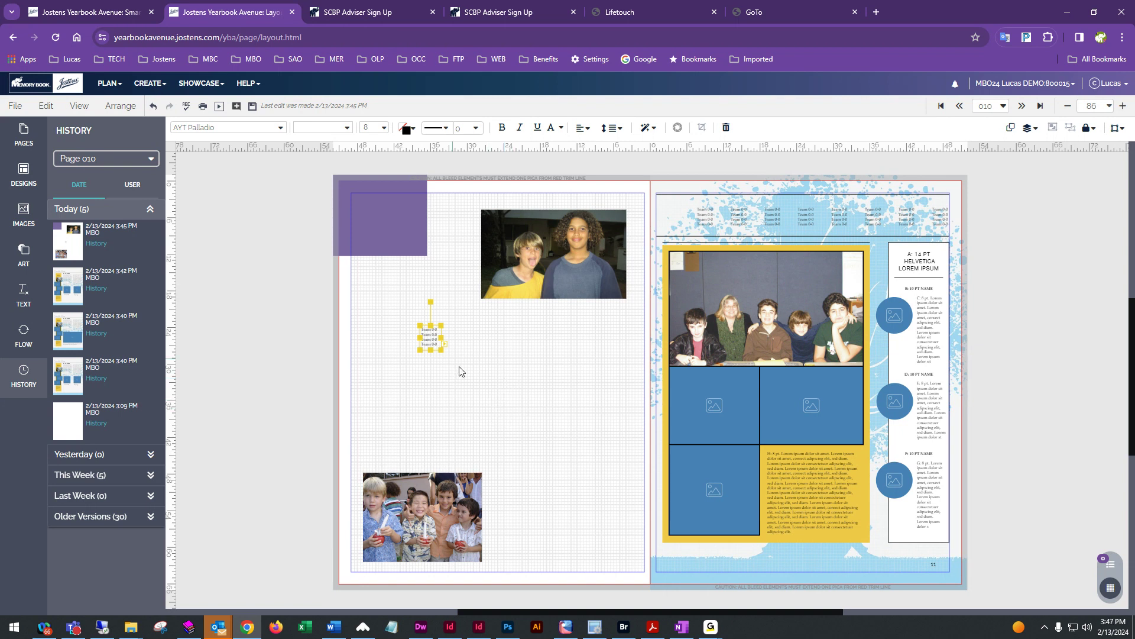
{"action": "left_click_drag", "start_coordinate": [442, 349], "coordinate": [517, 418]}
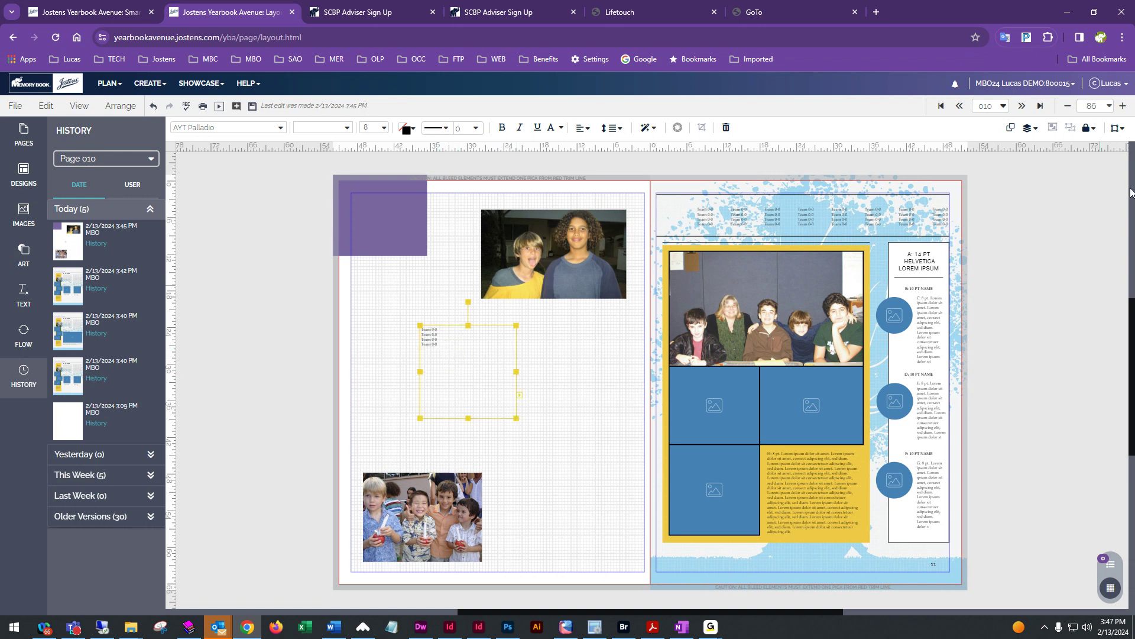
{"action": "left_click", "coordinate": [1123, 105]}
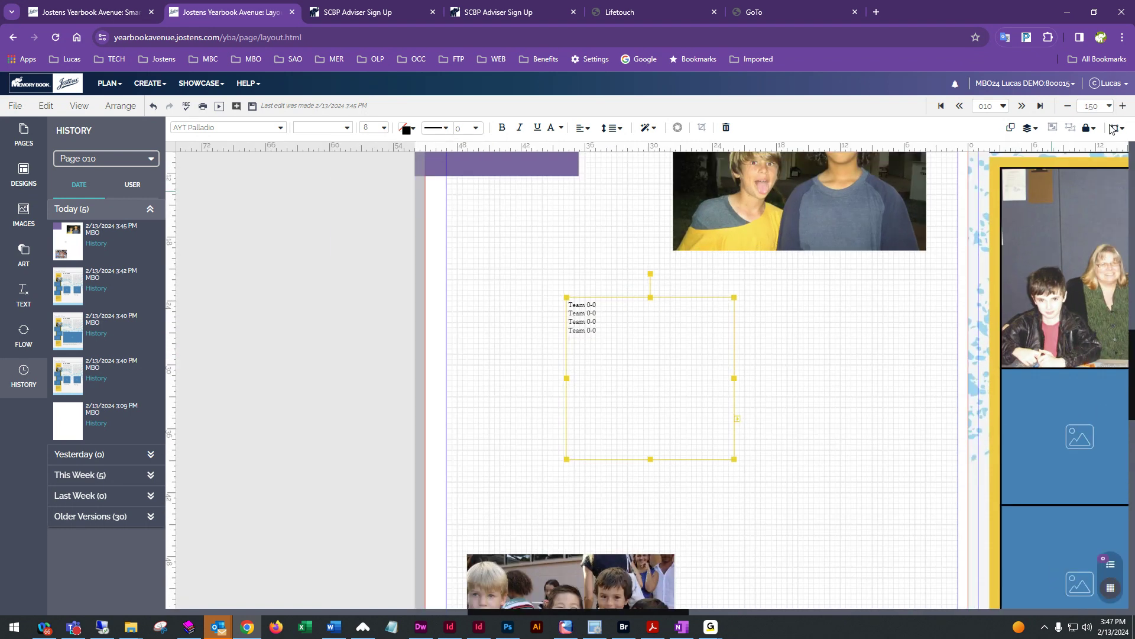
{"action": "left_click_drag", "start_coordinate": [588, 478], "coordinate": [735, 399]}
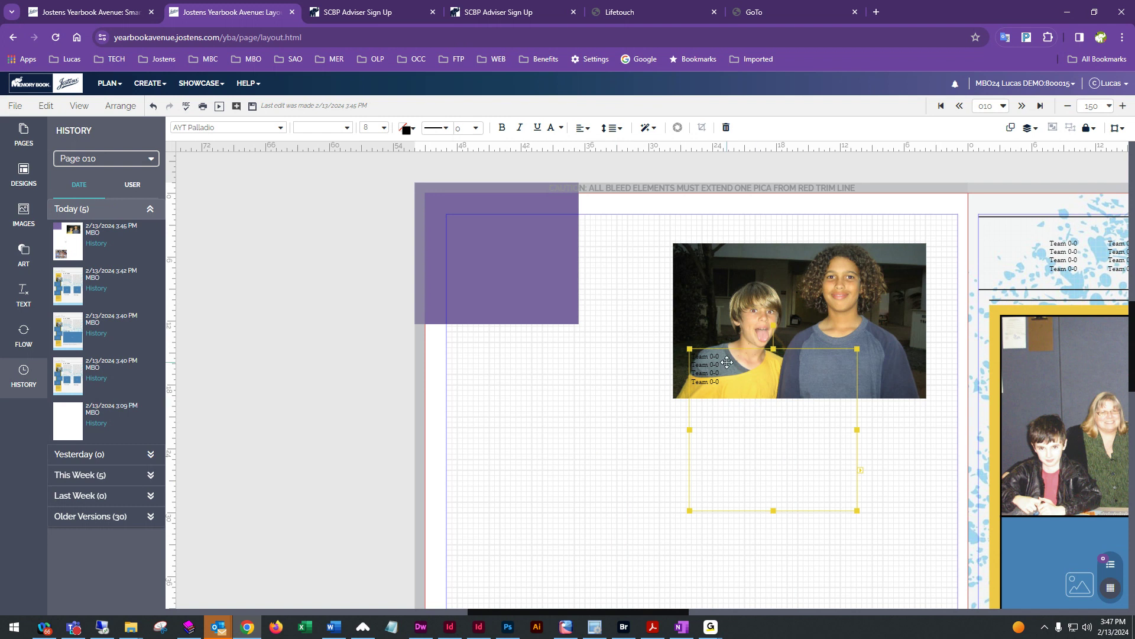
{"action": "left_click_drag", "start_coordinate": [771, 508], "coordinate": [774, 399]}
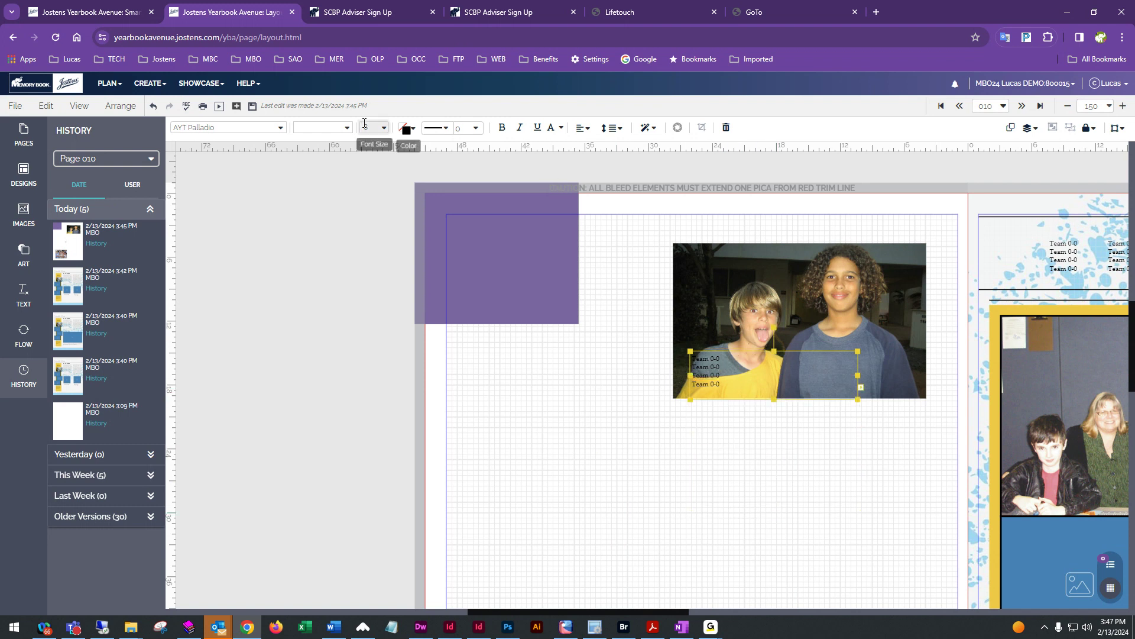
Color the Team 0-0 text white and move it to the dark upper-left corner of the upper photo on page 10.
{"action": "left_click", "coordinate": [406, 129]}
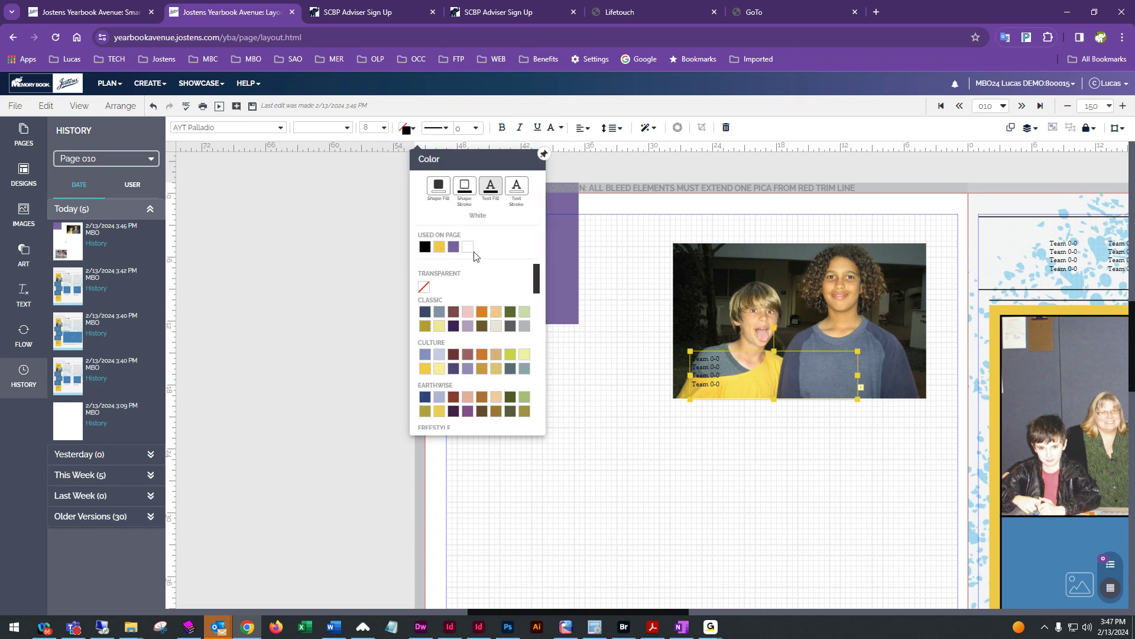
{"action": "left_click", "coordinate": [468, 247]}
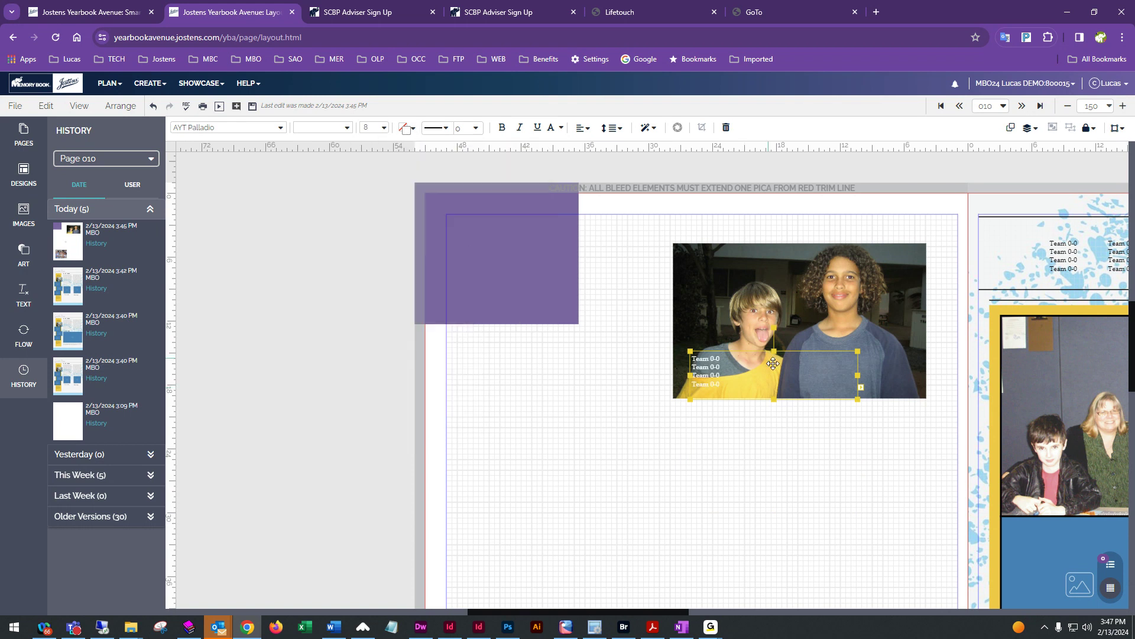
{"action": "left_click_drag", "start_coordinate": [749, 354], "coordinate": [746, 258]}
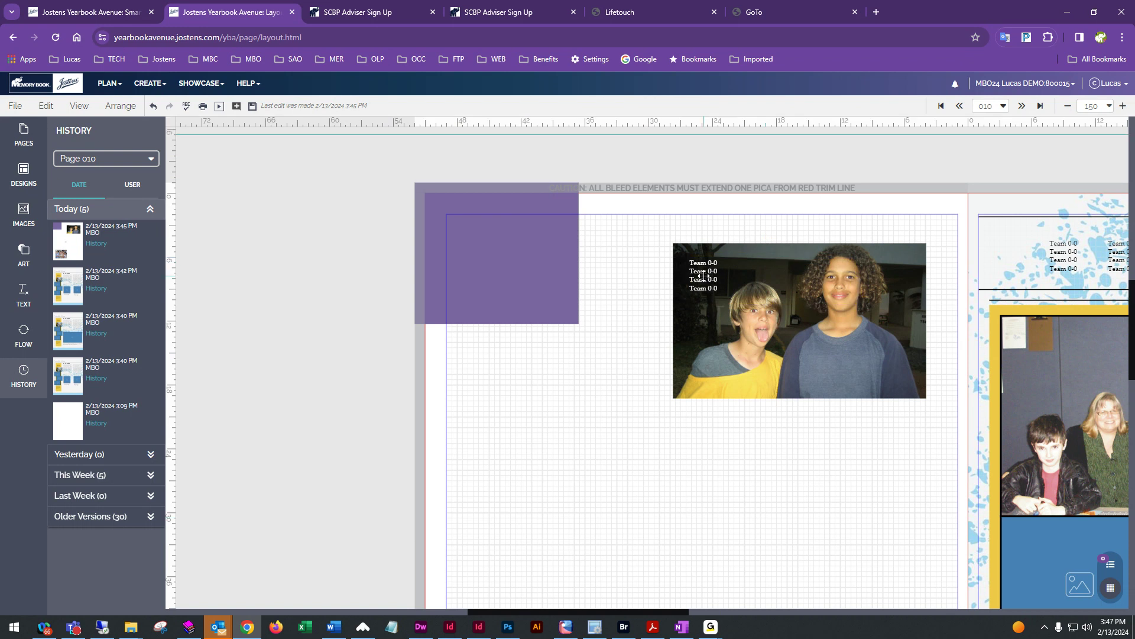
{"action": "mouse_move", "coordinate": [704, 276]}
{"action": "left_mouse_down"}
{"action": "mouse_move", "coordinate": [656, 272]}
{"action": "mouse_move", "coordinate": [617, 413]}
{"action": "mouse_move", "coordinate": [699, 271]}
{"action": "left_mouse_up"}
{"action": "left_click", "coordinate": [796, 430]}
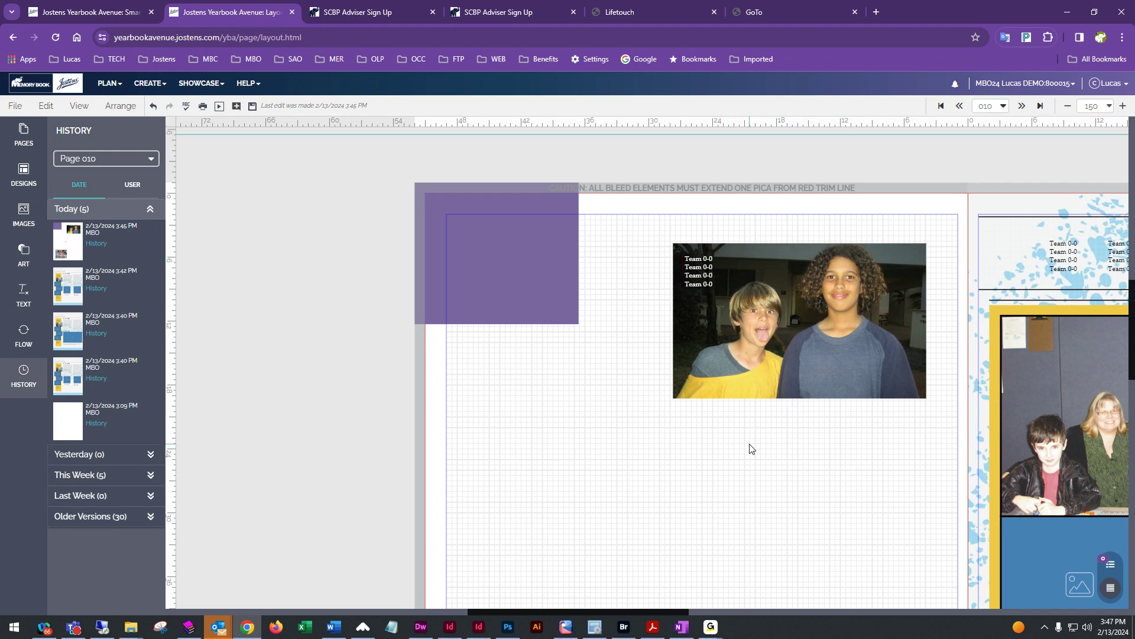
Change the white Team 0-0 text box's stacking order relative to the photo and reposition it in the photo's upper-left corner.
{"action": "left_click", "coordinate": [841, 319]}
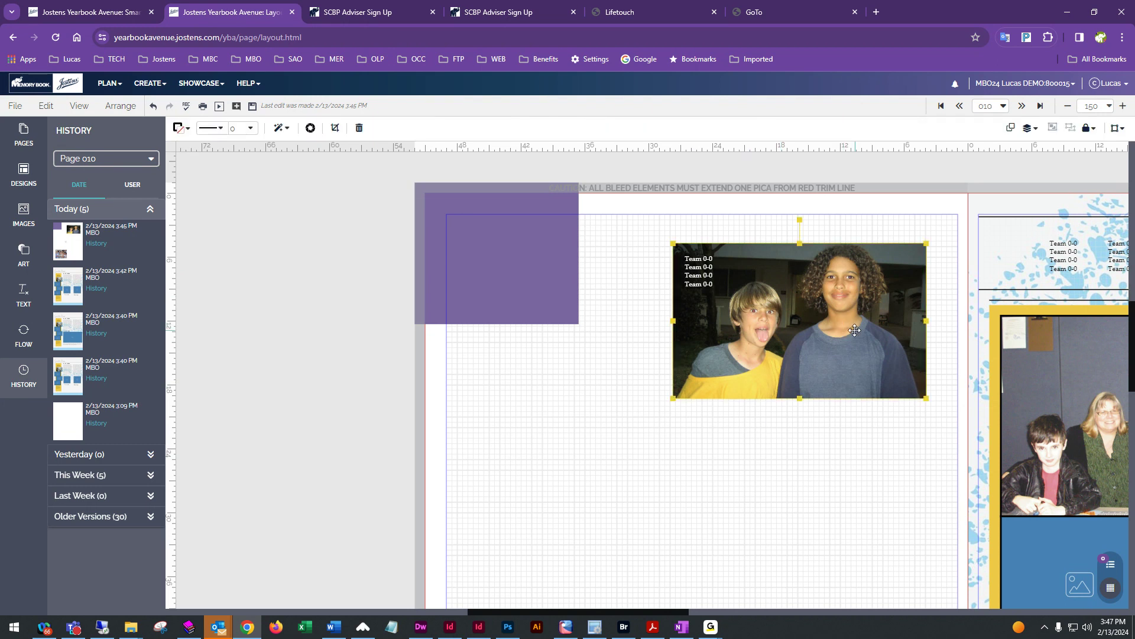
{"action": "left_click_drag", "start_coordinate": [700, 278], "coordinate": [651, 291]}
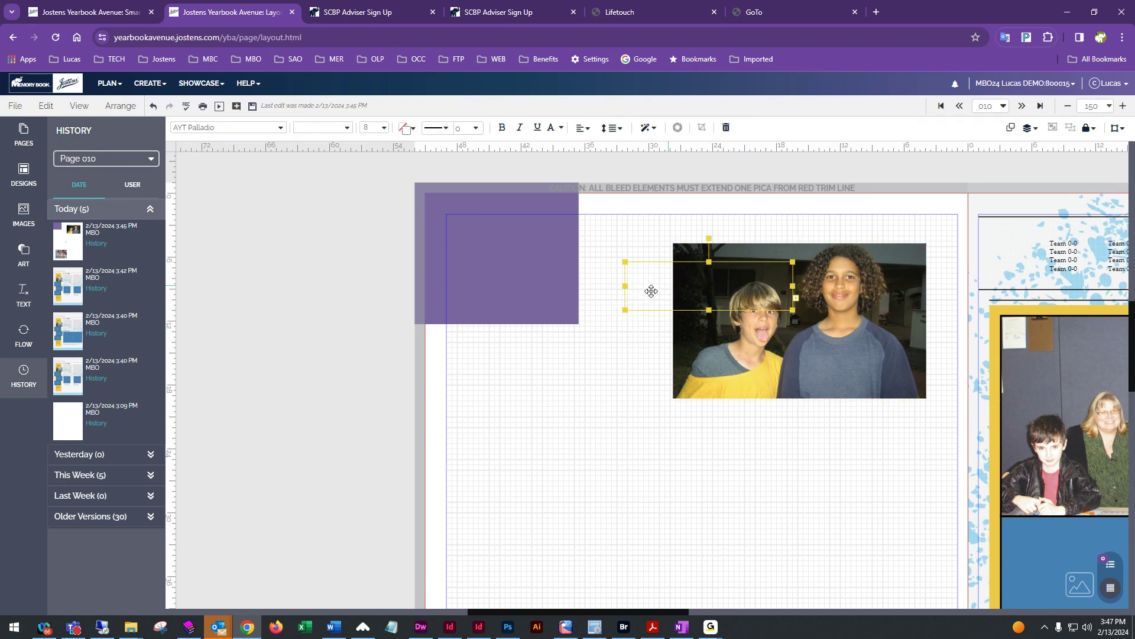
{"action": "left_click", "coordinate": [1029, 130]}
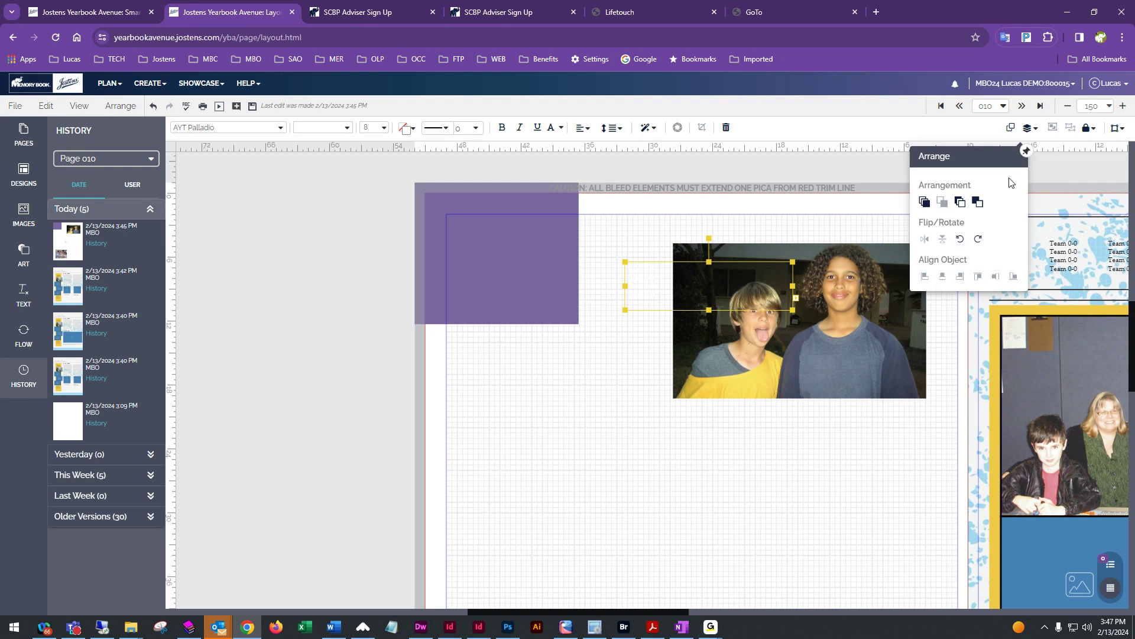
{"action": "left_click", "coordinate": [960, 201]}
{"action": "left_click", "coordinate": [834, 230]}
{"action": "left_click_drag", "start_coordinate": [641, 286], "coordinate": [705, 272]}
{"action": "left_click", "coordinate": [731, 427]}
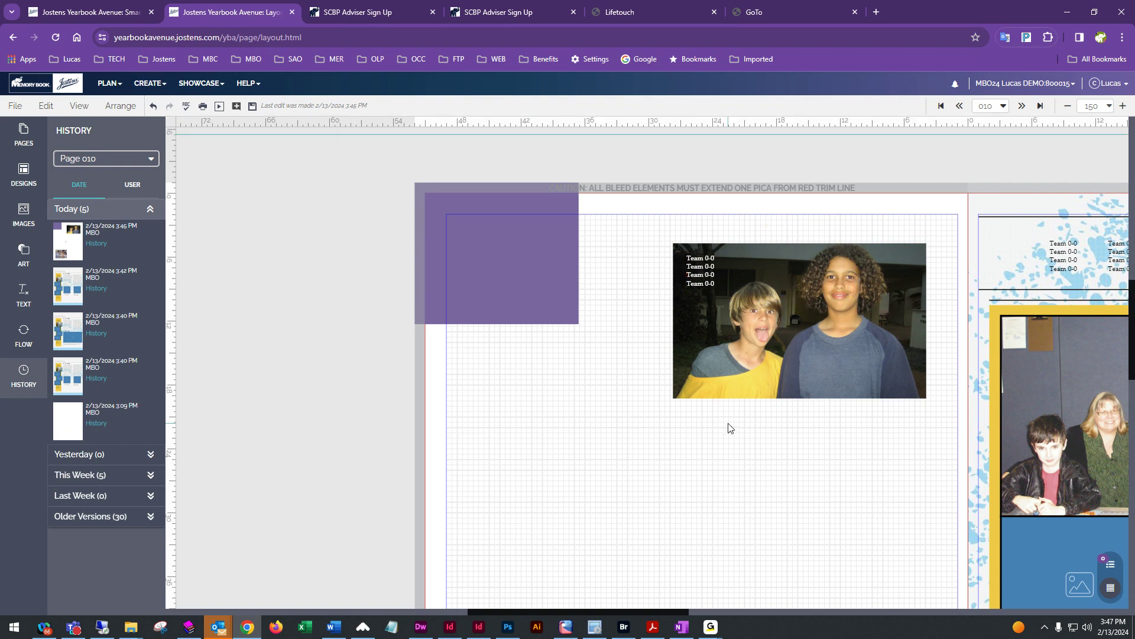